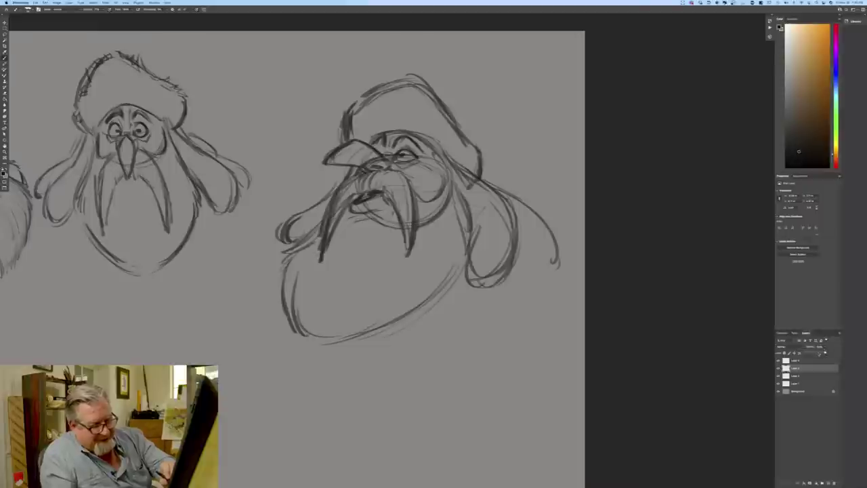
- Lower the opacity of the rough head sketch's layer and add a new empty layer above it
left_click(816, 353)
left_click(823, 482)
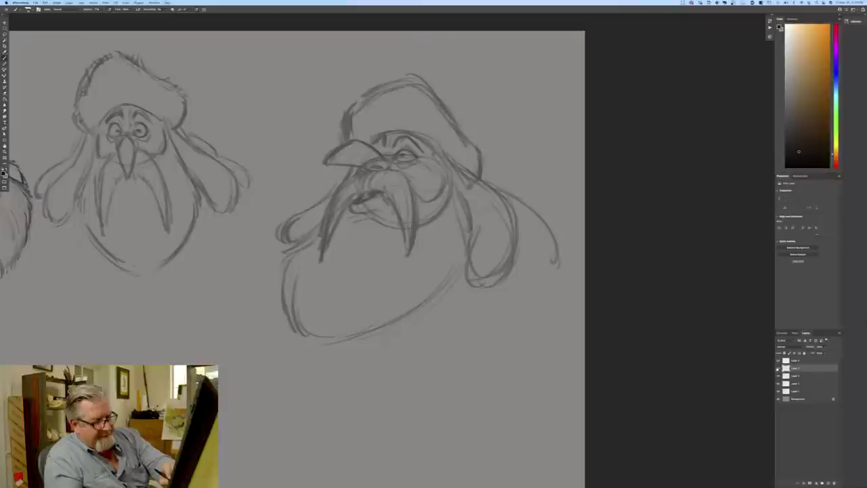
- Identify the rough sketch's layer by toggling layer visibility, and scale the three-quarter bearded head down
left_click(778, 370)
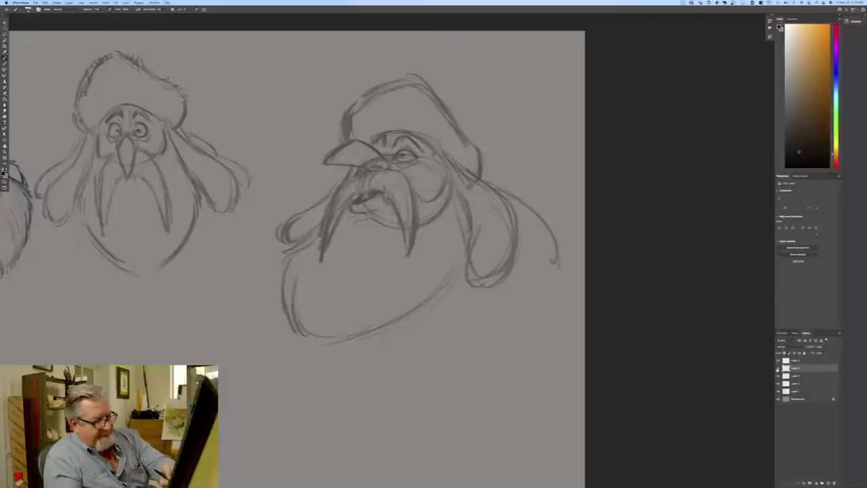
left_click(778, 376)
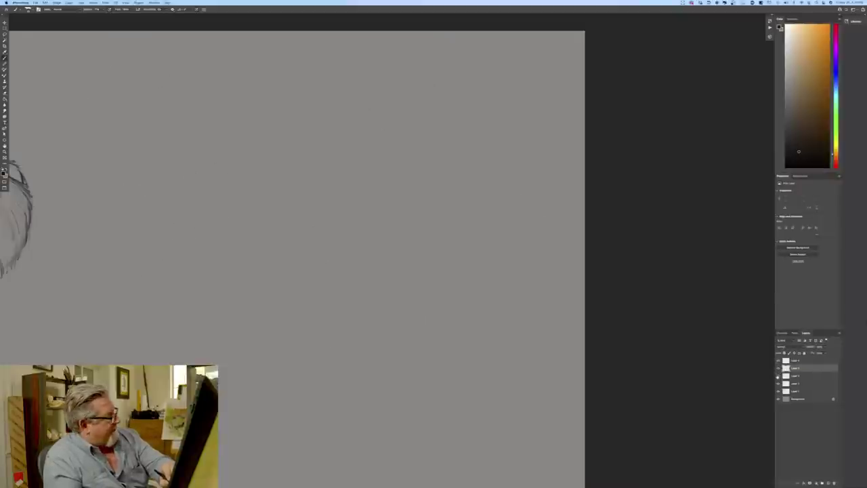
left_click(778, 375)
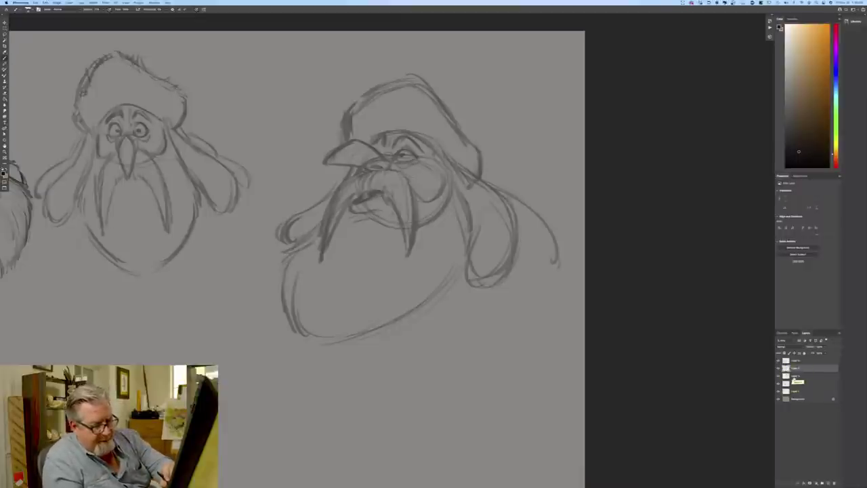
left_click(794, 376)
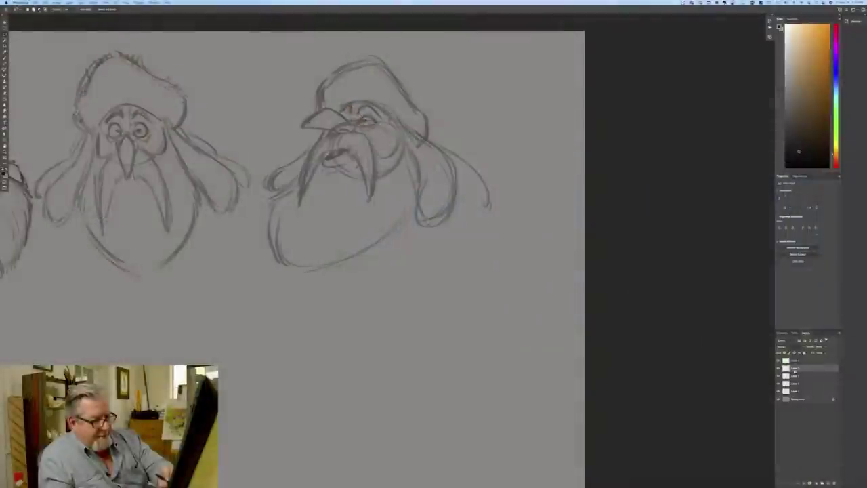
- With the Brush tool, redraw the three-quarter head's eye on the new layer with dark eyelid and pupil lines
key("super+plus")
key("super+plus")
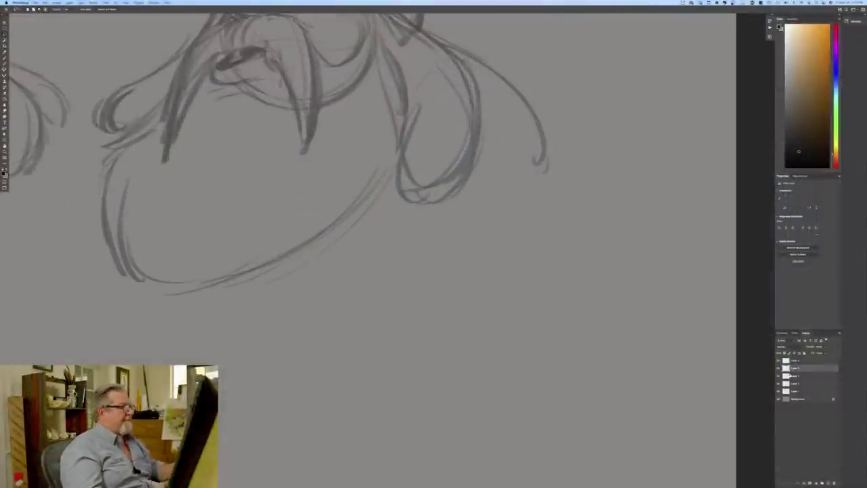
left_click_drag(139, 301, 222, 461)
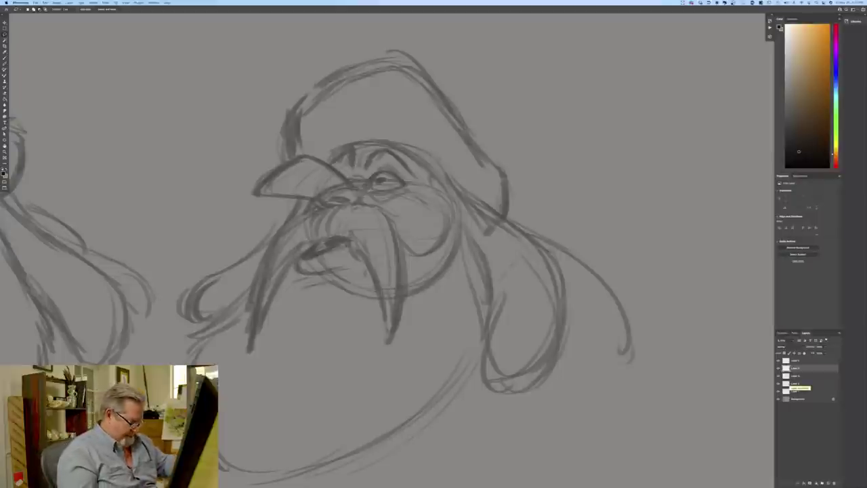
left_click(6, 58)
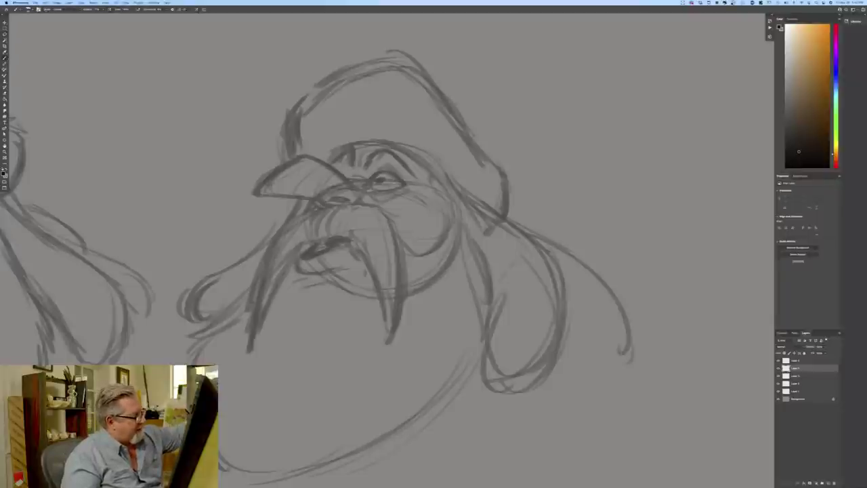
mouse_move(377, 191)
left_mouse_down()
mouse_move(403, 186)
mouse_move(388, 169)
mouse_move(405, 182)
left_mouse_up()
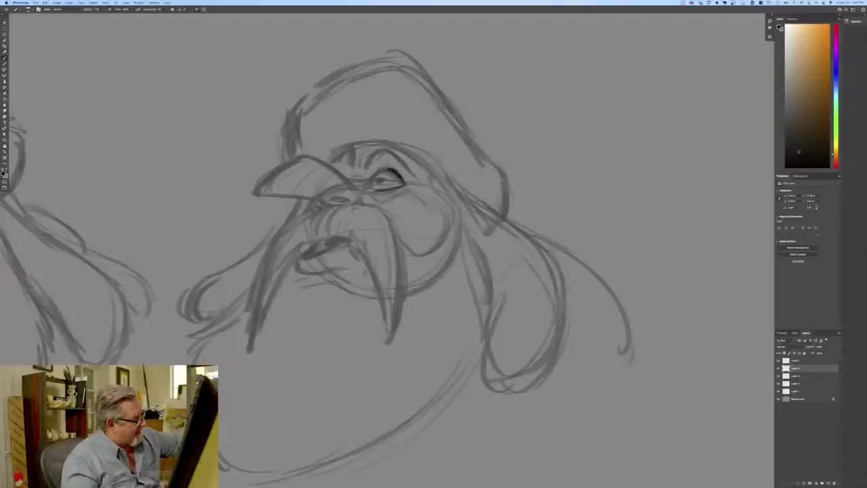
mouse_move(373, 181)
left_mouse_down()
mouse_move(381, 177)
mouse_move(362, 189)
mouse_move(371, 180)
mouse_move(391, 198)
left_mouse_up()
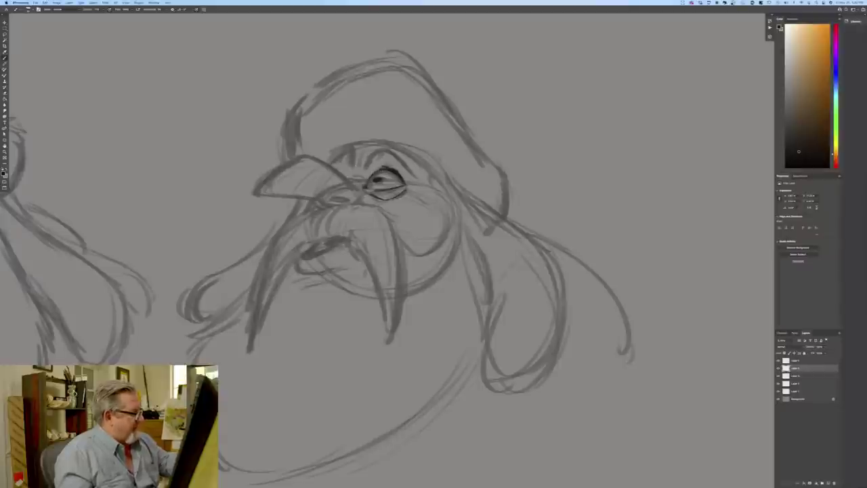
- Darken the eyebrows and brow wrinkles, and outline the long pointed nose with its nostril
mouse_move(397, 156)
left_mouse_down()
mouse_move(425, 177)
mouse_move(406, 167)
mouse_move(359, 170)
mouse_move(357, 146)
mouse_move(339, 153)
left_mouse_up()
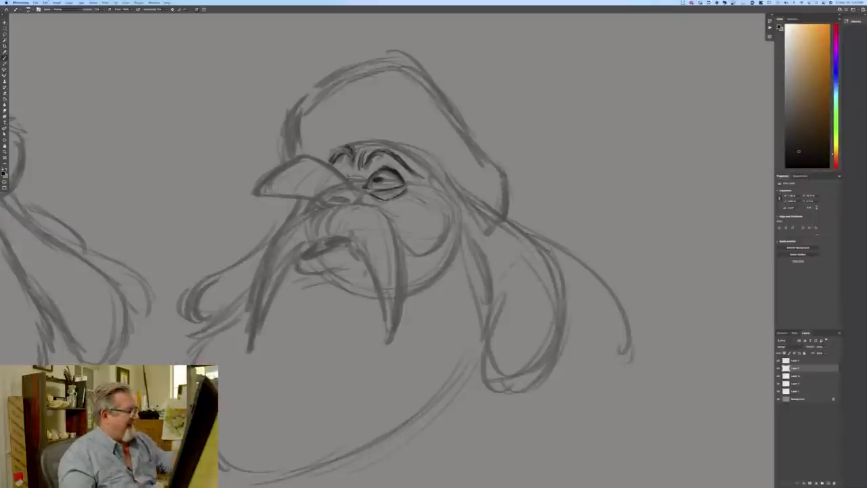
left_click_drag(337, 169, 355, 184)
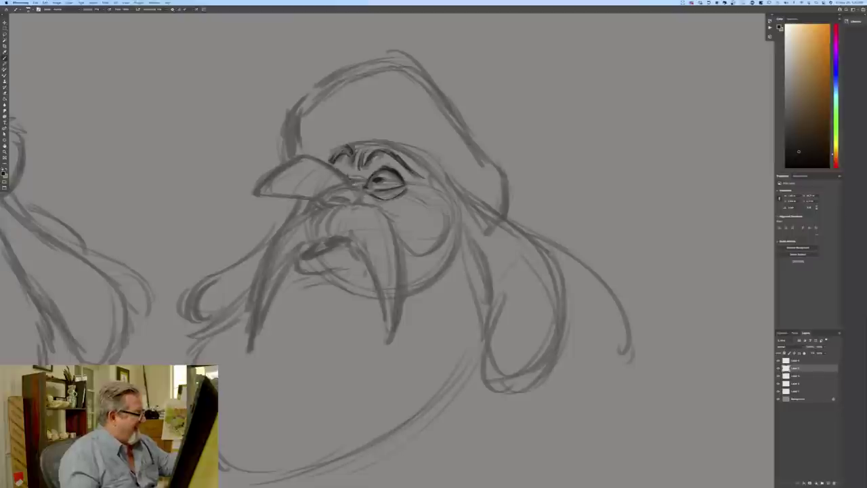
mouse_move(313, 158)
left_mouse_down()
mouse_move(345, 174)
mouse_move(288, 162)
mouse_move(259, 191)
mouse_move(330, 205)
mouse_move(350, 200)
mouse_move(329, 197)
mouse_move(352, 198)
mouse_move(307, 207)
mouse_move(316, 208)
mouse_move(363, 191)
mouse_move(363, 201)
mouse_move(357, 185)
left_mouse_up()
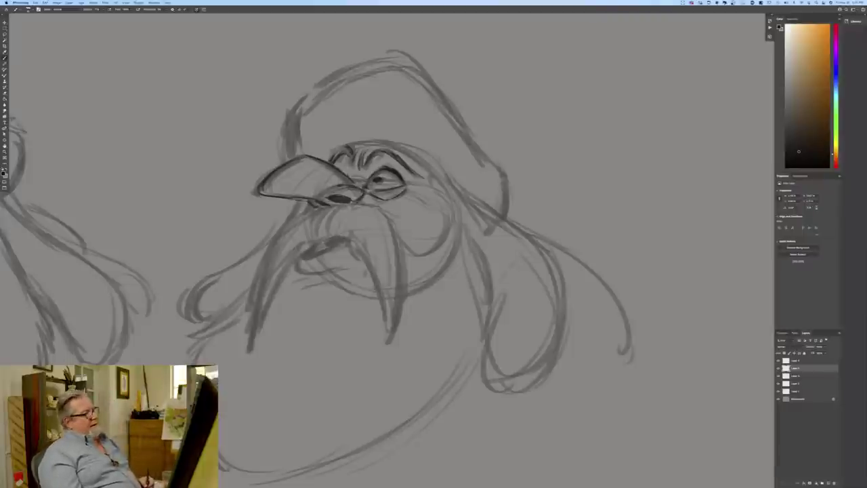
- Draw the outer contours of both drooping moustache halves and the inner edge of the far half in dark strokes
mouse_move(347, 200)
left_mouse_down()
mouse_move(378, 206)
mouse_move(402, 229)
mouse_move(393, 323)
left_mouse_up()
left_click_drag(403, 251, 395, 328)
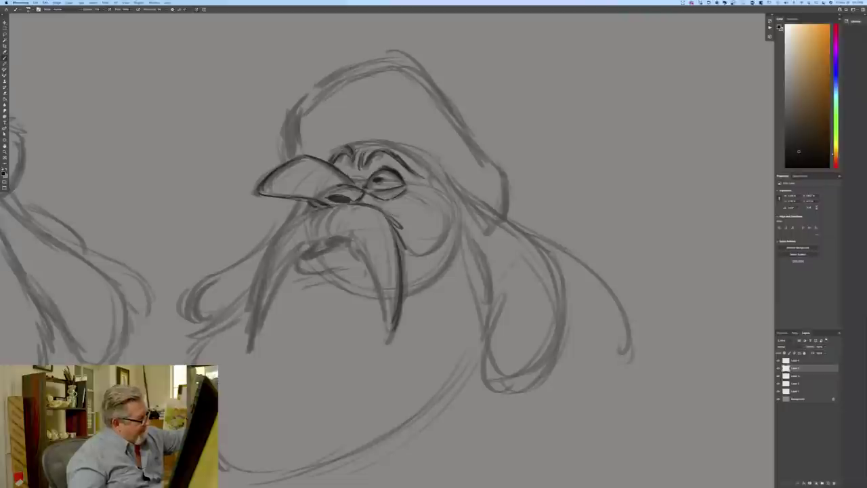
mouse_move(321, 208)
left_mouse_down()
mouse_move(273, 237)
mouse_move(249, 339)
left_mouse_up()
left_click_drag(255, 298, 251, 351)
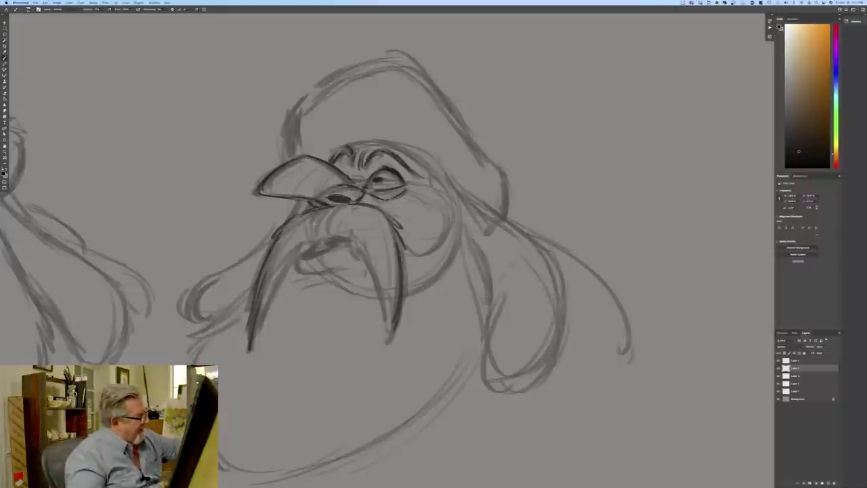
left_click_drag(314, 224, 261, 317)
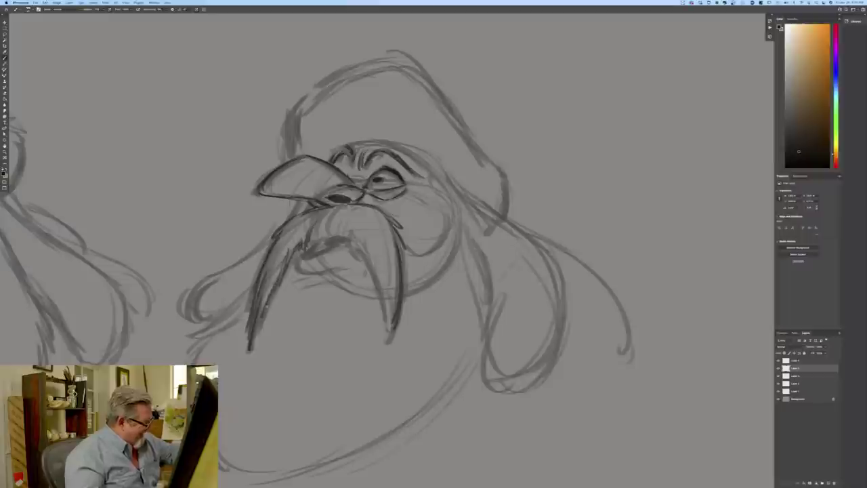
- Draw the inner edge of the near moustache half with short tapering hair strokes down to its tip
left_click_drag(359, 241, 366, 265)
left_click_drag(368, 251, 379, 302)
left_click_drag(377, 254, 384, 323)
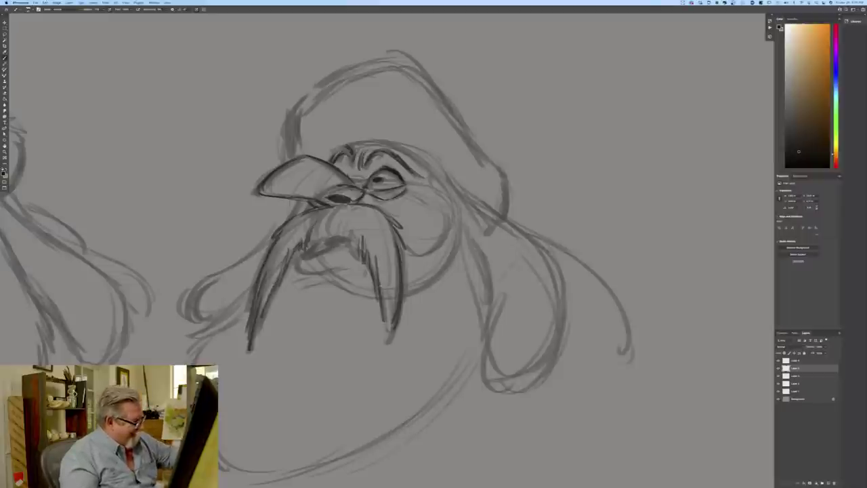
left_click_drag(385, 282, 388, 331)
left_click_drag(390, 296, 383, 337)
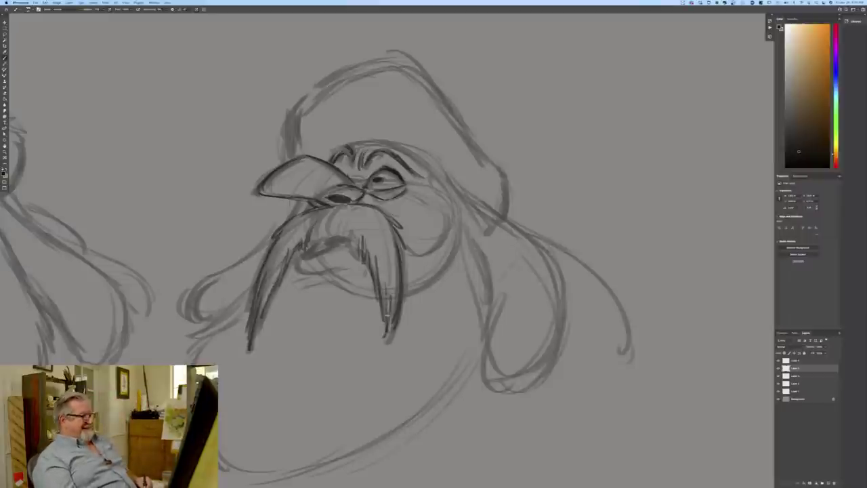
- Define the mouth and lower lip, and add short hair strokes along the moustache's underside above them
mouse_move(337, 246)
left_mouse_down()
mouse_move(299, 254)
mouse_move(322, 273)
mouse_move(343, 266)
mouse_move(328, 275)
left_mouse_up()
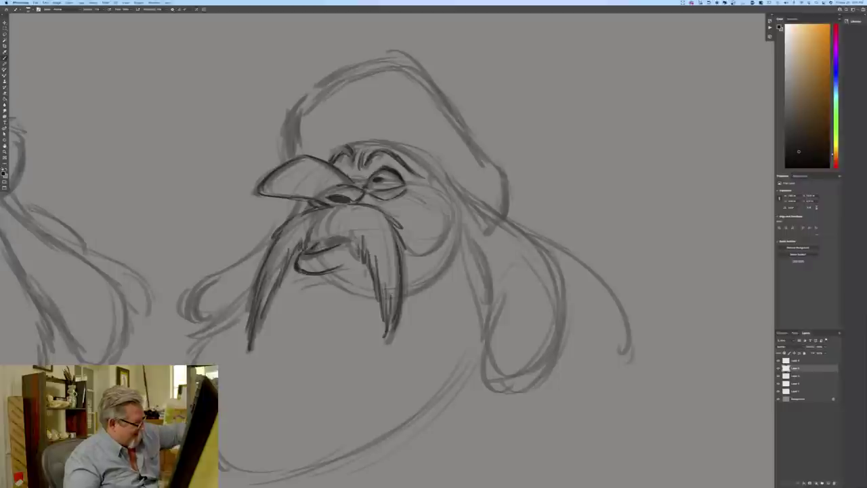
left_click_drag(316, 233, 318, 245)
left_click_drag(323, 226, 332, 237)
left_click_drag(337, 216, 354, 255)
left_click_drag(357, 238, 360, 263)
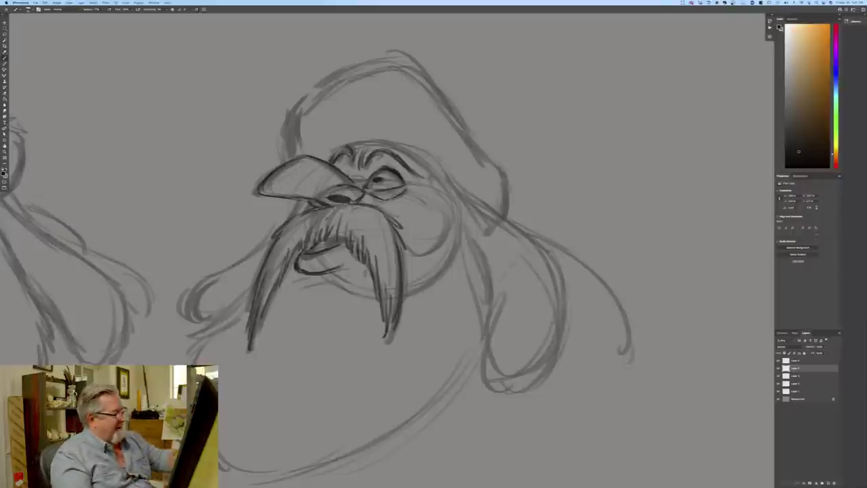
- Draw the round contour of the near cheek and a short line for the far cheek below the nose
left_click_drag(444, 194, 438, 244)
mouse_move(448, 209)
left_mouse_down()
mouse_move(426, 256)
mouse_move(408, 255)
left_mouse_up()
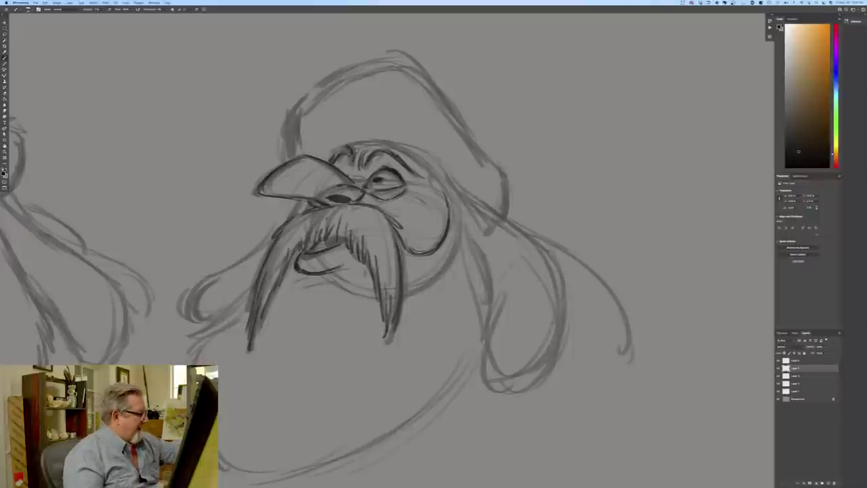
left_click_drag(308, 201, 296, 216)
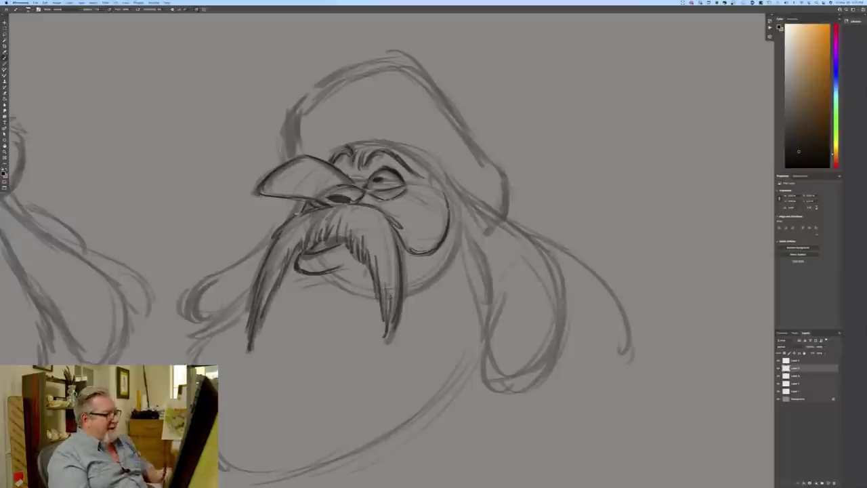
- Draw the hat's curved lower edge across the forehead and down past the near temple
mouse_move(399, 144)
left_mouse_down()
mouse_move(416, 160)
mouse_move(394, 145)
left_mouse_up()
left_click_drag(402, 145, 423, 162)
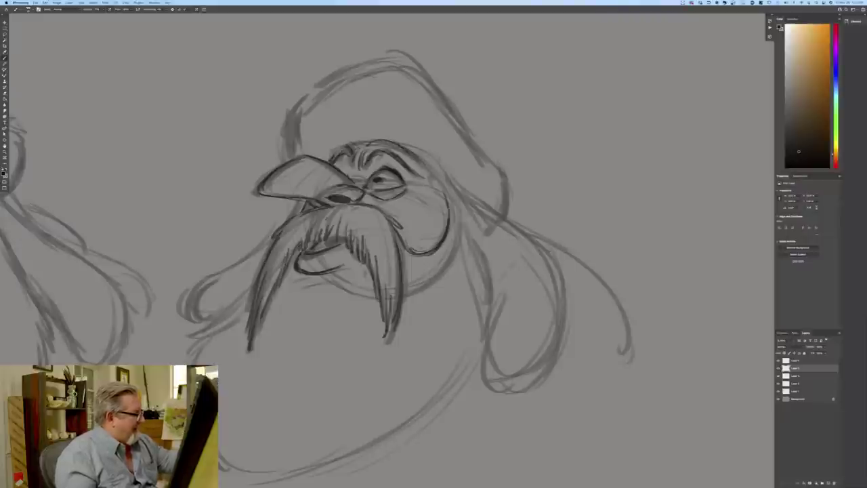
mouse_move(358, 145)
left_mouse_down()
mouse_move(370, 142)
mouse_move(328, 160)
left_mouse_up()
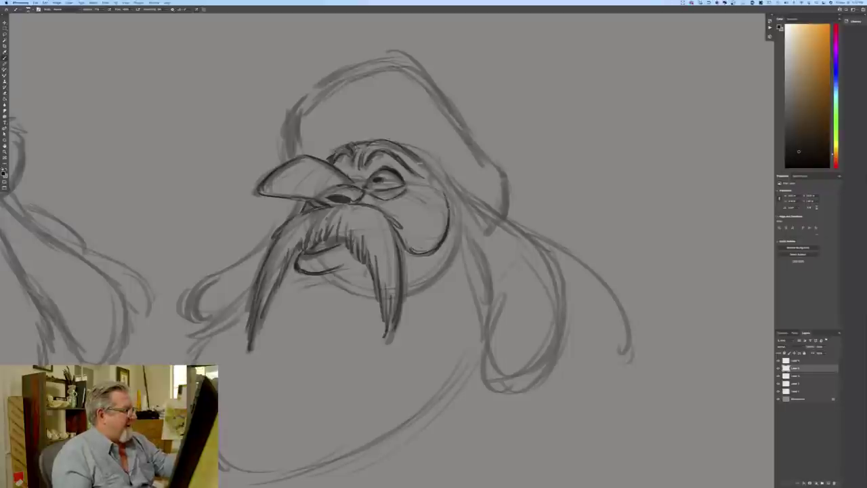
left_click_drag(433, 166, 457, 187)
- Outline the long looping lock that hangs from the near side of the hat, including its inner edge
mouse_move(409, 148)
left_mouse_down()
mouse_move(568, 276)
mouse_move(574, 319)
mouse_move(534, 386)
mouse_move(485, 400)
mouse_move(486, 339)
left_mouse_up()
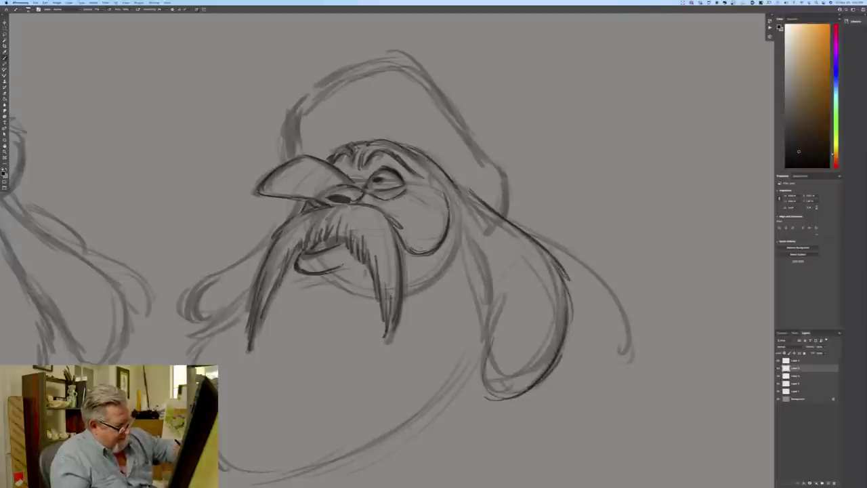
mouse_move(490, 298)
left_mouse_down()
mouse_move(516, 406)
mouse_move(543, 387)
left_mouse_up()
left_click_drag(498, 312, 486, 386)
left_click_drag(465, 229, 487, 316)
left_click_drag(473, 245, 488, 282)
left_click_drag(462, 225, 474, 244)
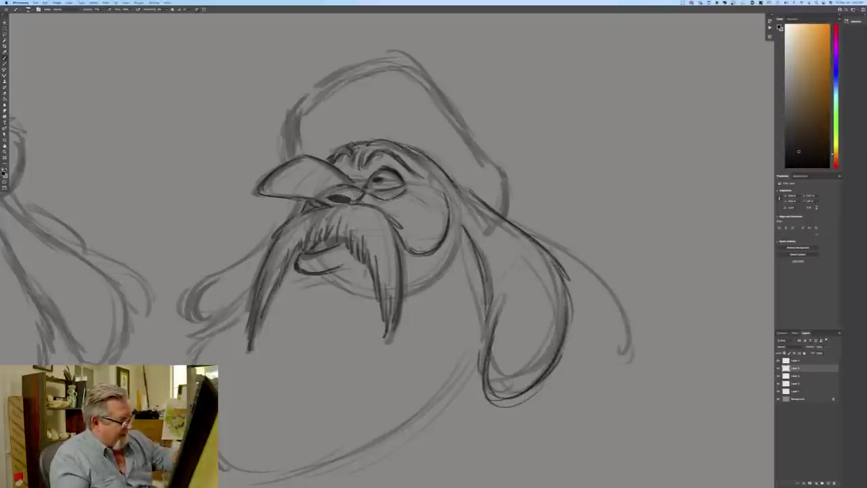
- Draw the outer trailing strand behind the hanging lock, ending in a small hook at its tip
mouse_move(510, 220)
left_mouse_down()
mouse_move(549, 240)
mouse_move(627, 363)
left_mouse_up()
left_click_drag(545, 229, 626, 317)
left_click_drag(618, 278, 605, 374)
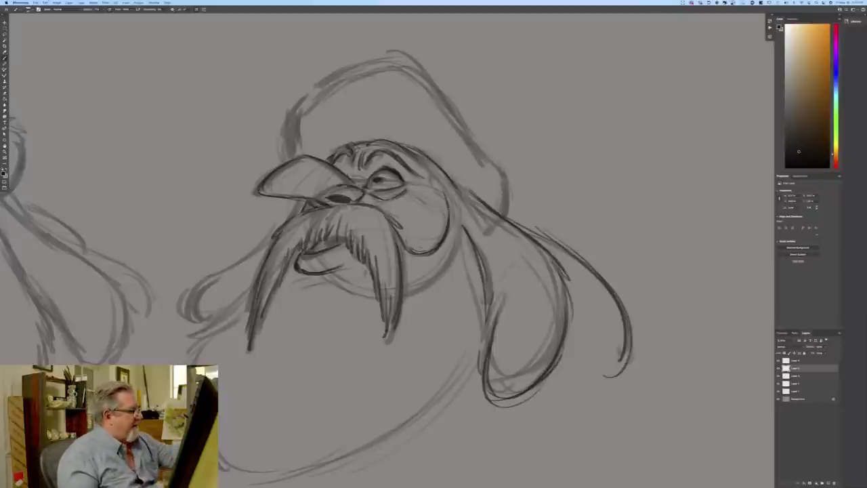
- Add small creases around the eye and furry strokes at the hat's lower back corner
left_click_drag(367, 179, 371, 186)
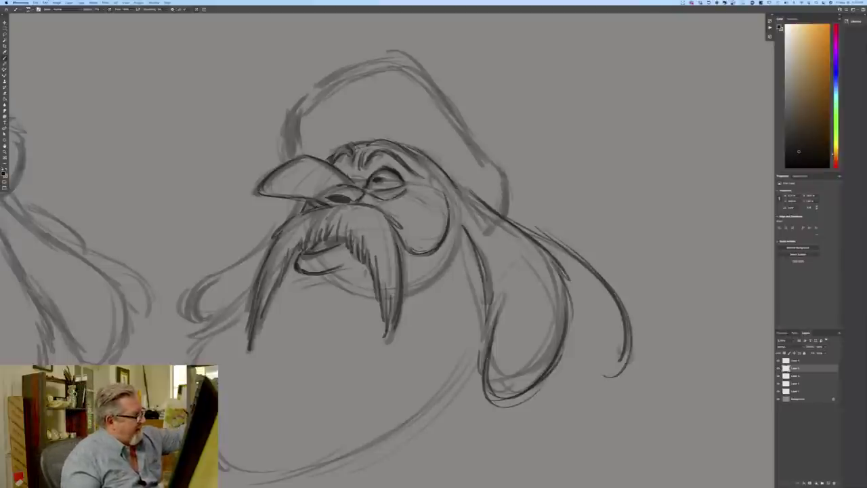
left_click_drag(409, 191, 429, 181)
mouse_move(497, 166)
left_mouse_down()
mouse_move(516, 163)
mouse_move(507, 219)
left_mouse_up()
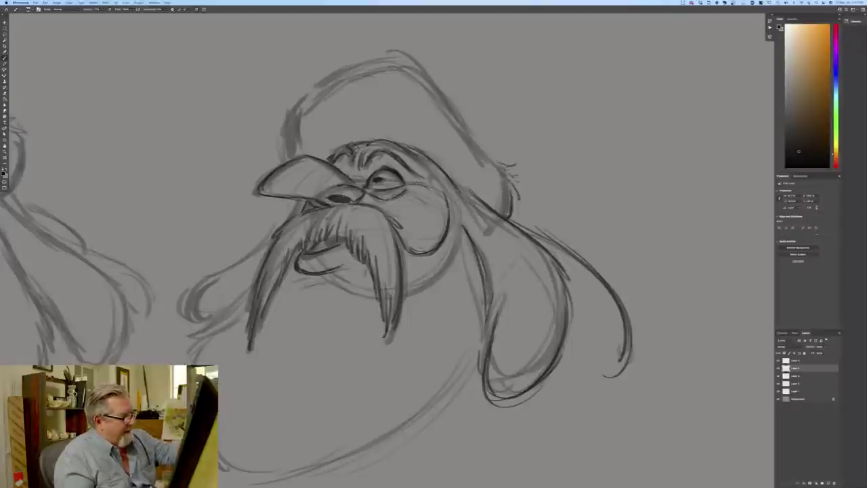
left_click_drag(511, 187, 508, 215)
left_click_drag(476, 145, 500, 162)
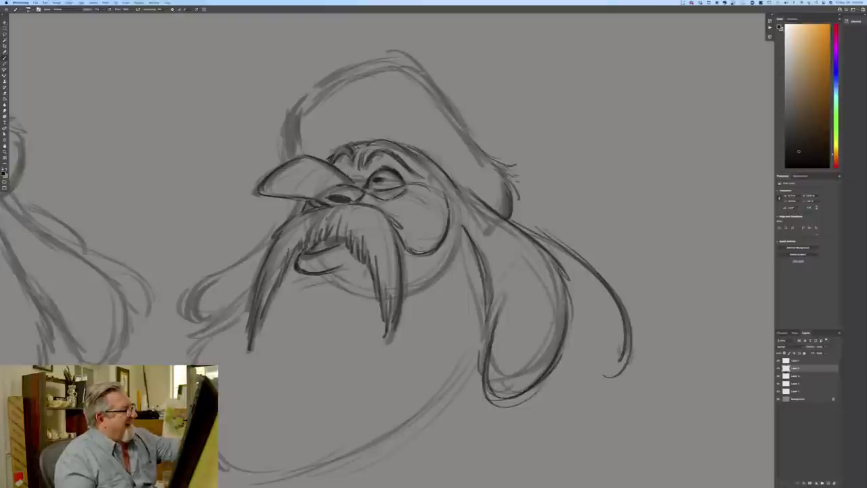
- Draw furry tufts along the hat's crown and darken its back and front contours
mouse_move(415, 50)
left_mouse_down()
mouse_move(409, 65)
mouse_move(396, 64)
left_mouse_up()
mouse_move(396, 43)
left_mouse_down()
mouse_move(386, 59)
mouse_move(335, 71)
left_mouse_up()
left_click_drag(346, 66, 328, 76)
left_click_drag(322, 78, 299, 102)
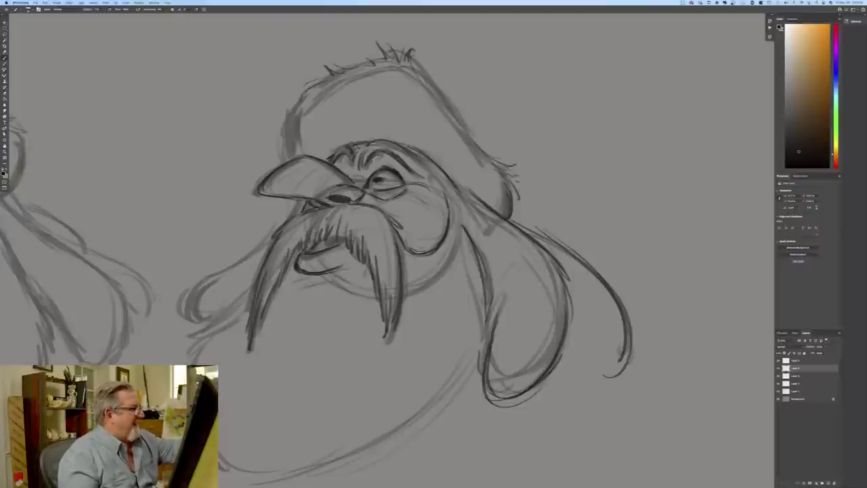
mouse_move(388, 63)
left_mouse_down()
mouse_move(434, 88)
mouse_move(467, 128)
left_mouse_up()
mouse_move(313, 88)
left_mouse_down()
mouse_move(283, 121)
mouse_move(290, 157)
left_mouse_up()
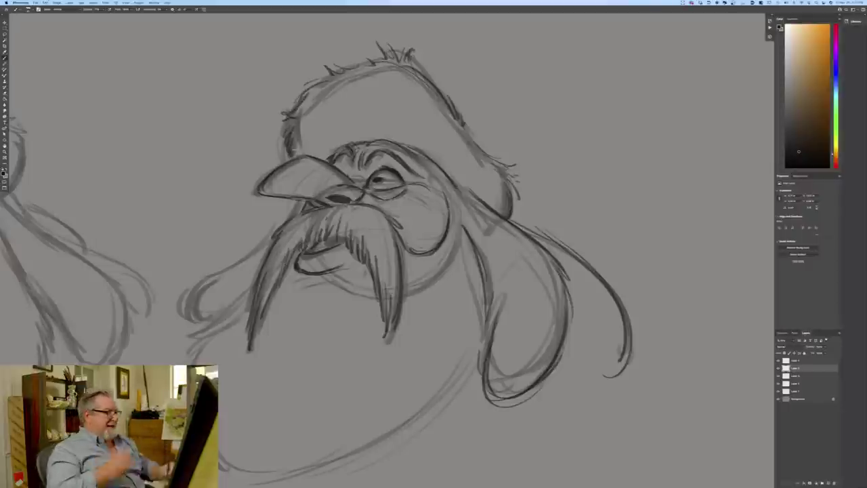
- Draw the far cheek line and the curling lock on the far side of the face
left_click_drag(302, 197, 294, 217)
left_click_drag(267, 244, 212, 269)
mouse_move(228, 271)
left_mouse_down()
mouse_move(197, 286)
mouse_move(197, 332)
left_mouse_up()
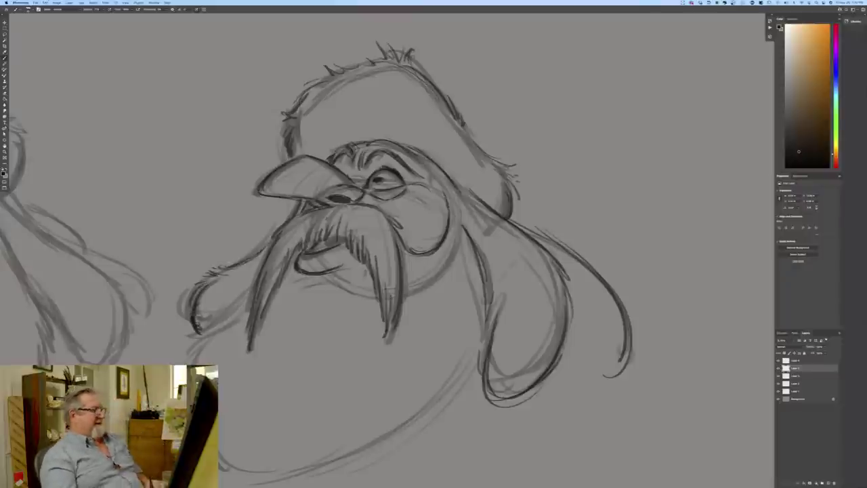
- Darken the strand beside the cheek and add furry tufts to the beard edge beneath the hanging lock on the three-quarter head
left_click_drag(457, 196, 481, 261)
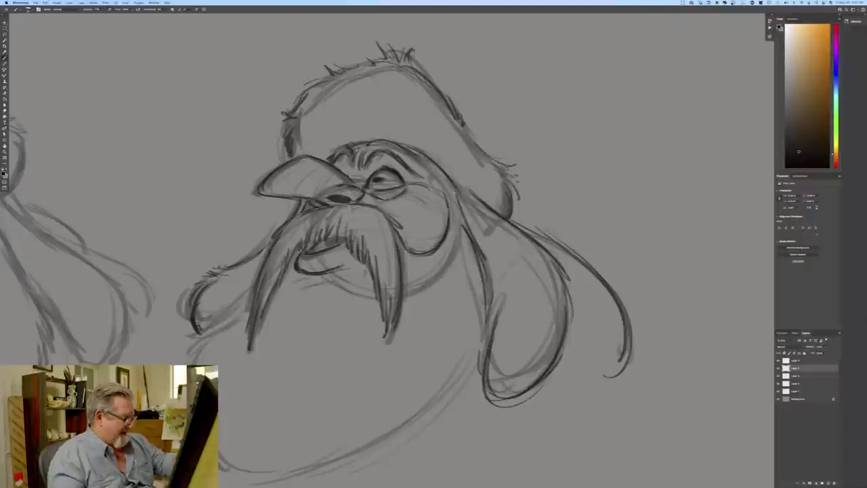
left_click_drag(484, 337, 480, 394)
left_click_drag(480, 362, 470, 399)
left_click_drag(471, 381, 454, 410)
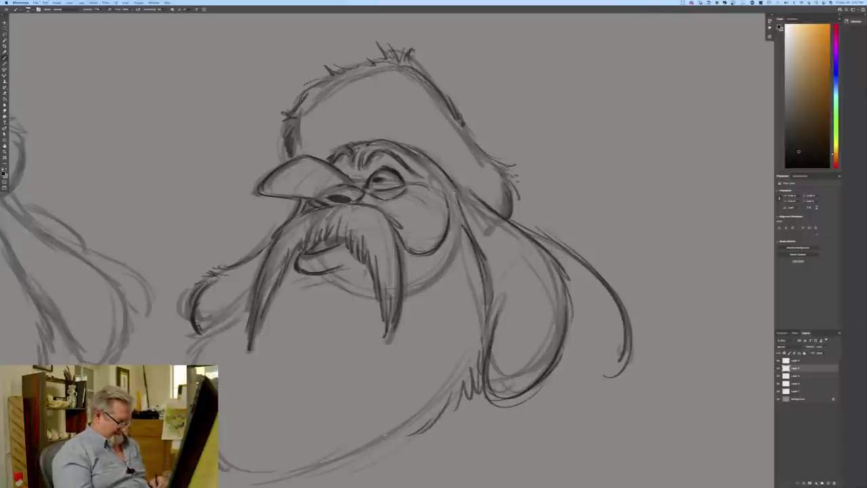
- Add a new layer for refining the front-facing middle head
key("super+minus")
key("super+minus")
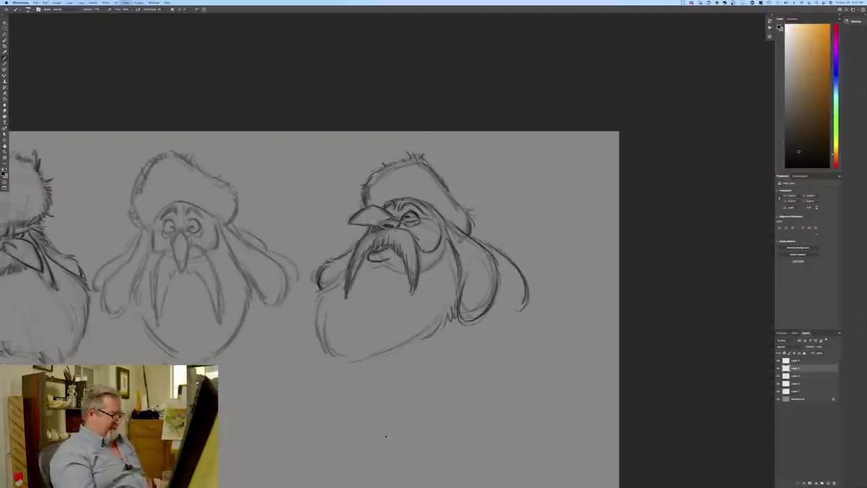
scroll(385, 437, "down", 2)
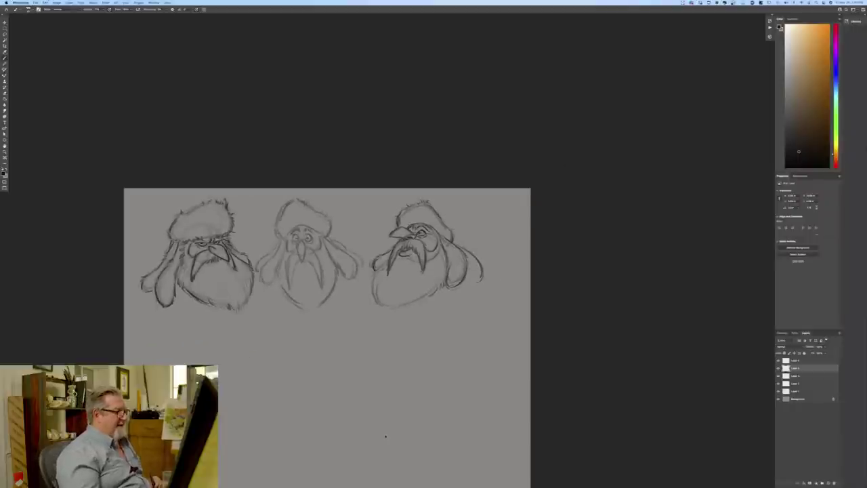
scroll(433, 249, "up", 3)
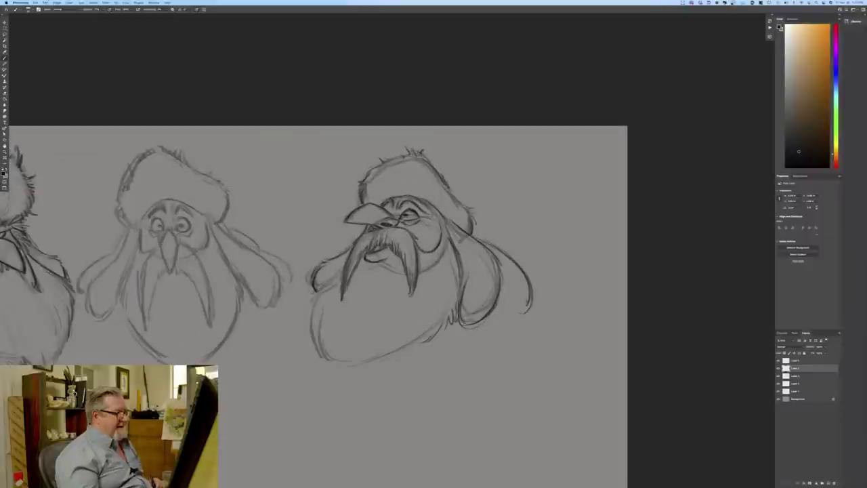
scroll(360, 398, "down", 3)
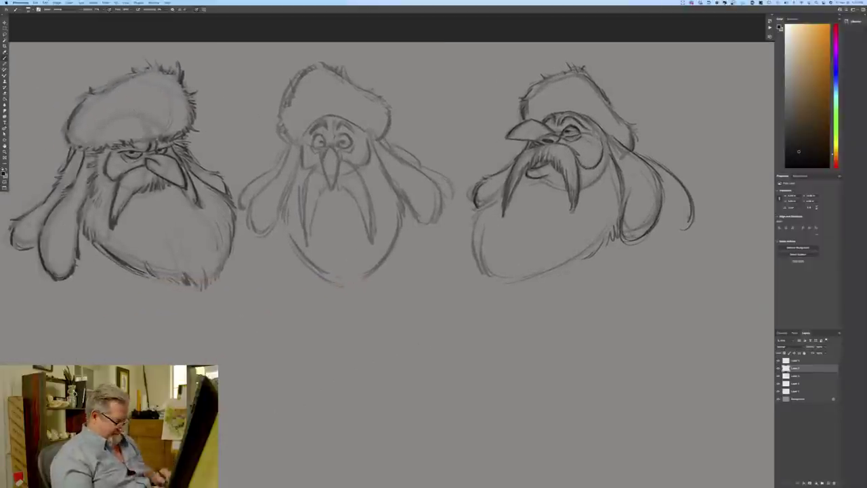
scroll(412, 350, "down", 1)
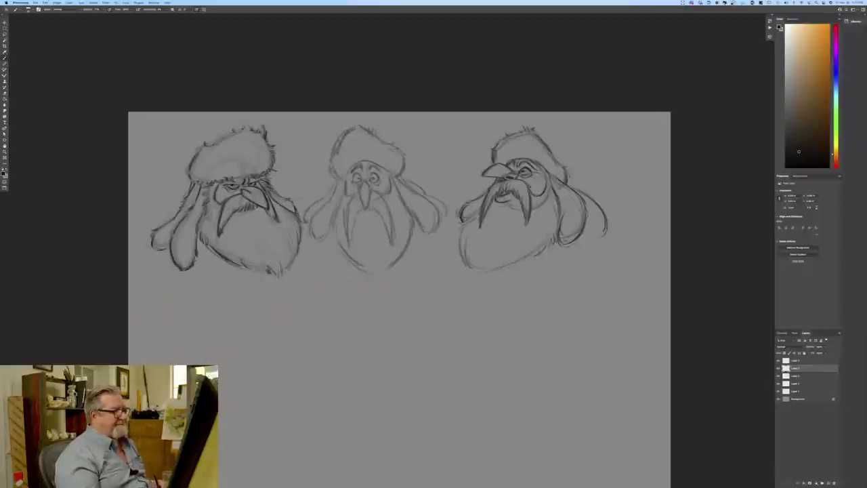
scroll(437, 247, "up", 2)
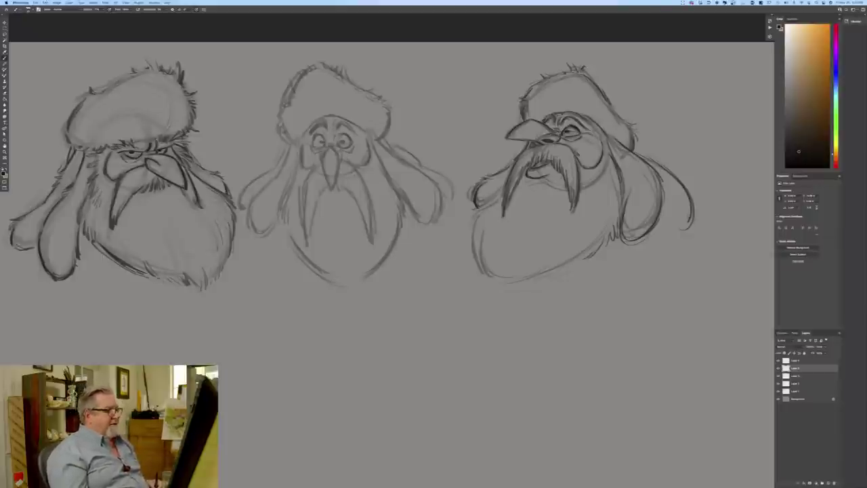
left_click(822, 481)
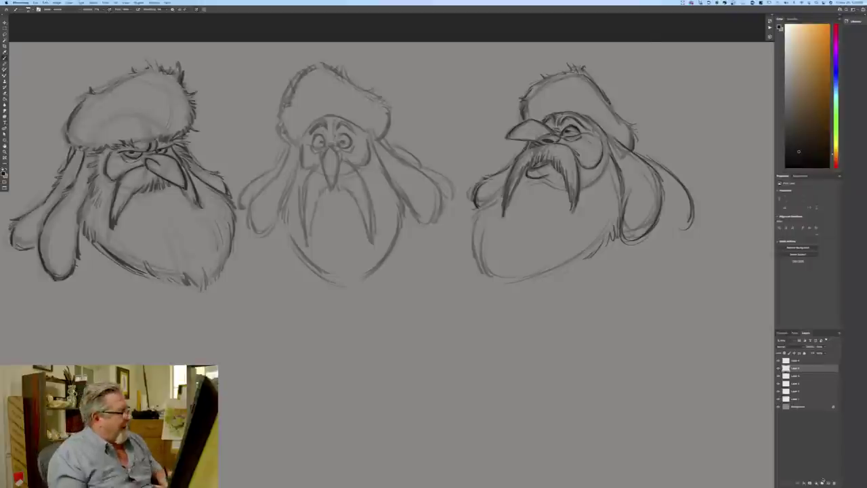
key("super+plus")
left_click_drag(224, 390, 248, 461)
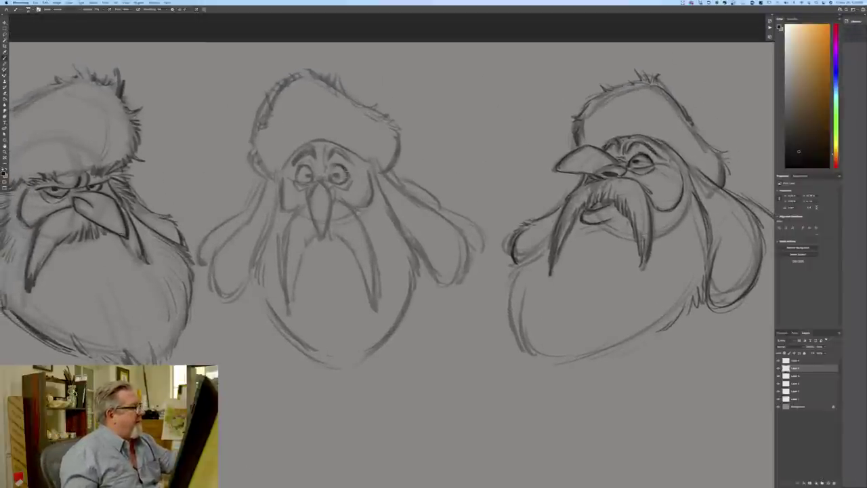
- Darken both eyes of the middle head and draw its eyebrows and the creases between them
mouse_move(340, 165)
left_mouse_down()
mouse_move(347, 181)
mouse_move(332, 181)
left_mouse_up()
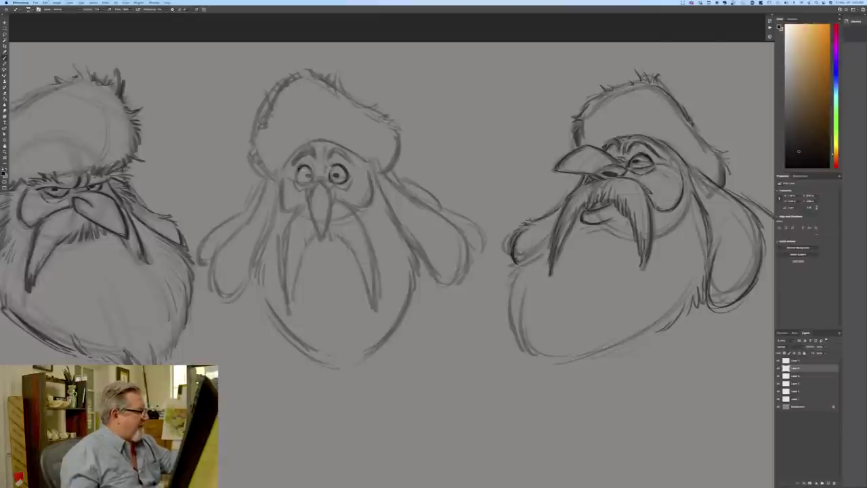
left_click_drag(306, 166, 298, 179)
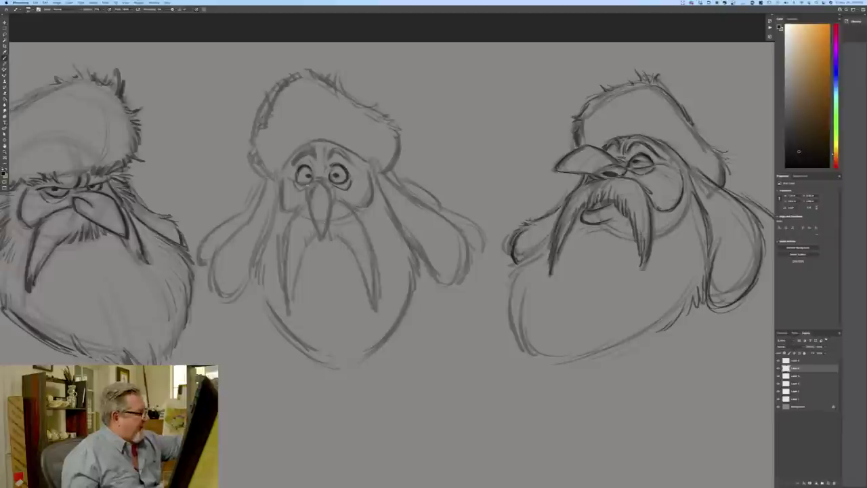
left_click_drag(294, 179, 298, 191)
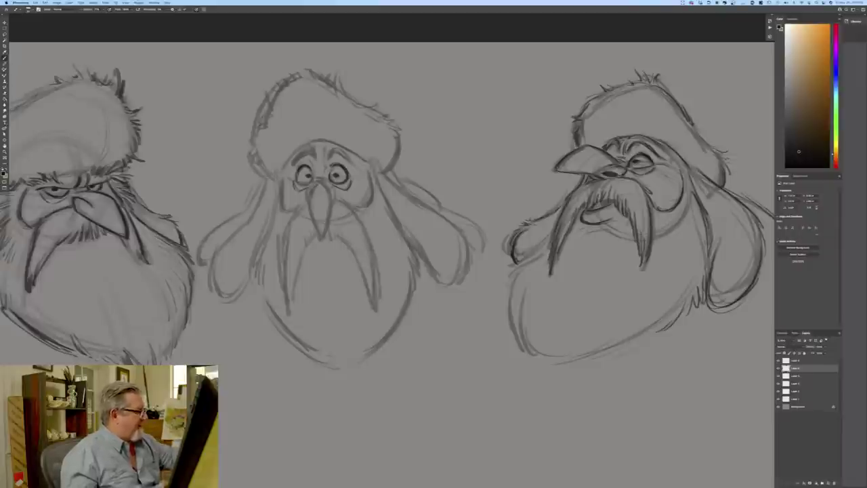
mouse_move(324, 147)
left_mouse_down()
mouse_move(320, 162)
mouse_move(346, 156)
mouse_move(310, 148)
left_mouse_up()
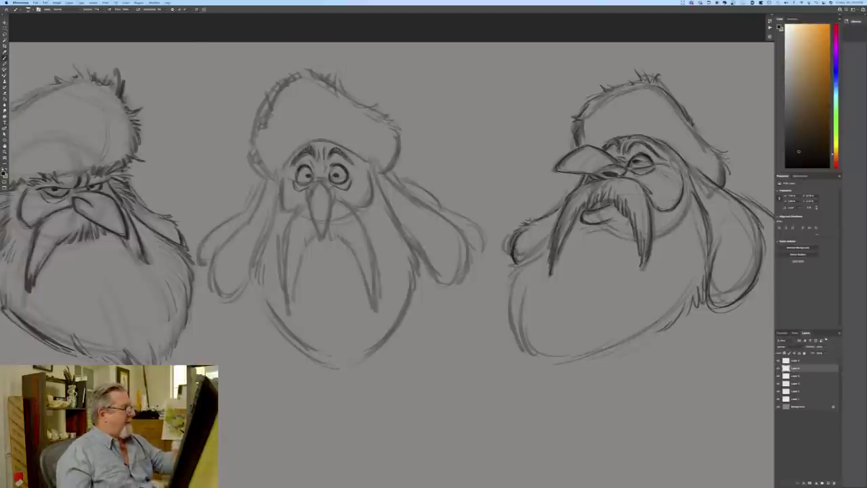
- Outline the middle head's long pointed nose with darker lines down to its tip
mouse_move(313, 188)
left_mouse_down()
mouse_move(324, 182)
mouse_move(333, 205)
mouse_move(322, 235)
left_mouse_up()
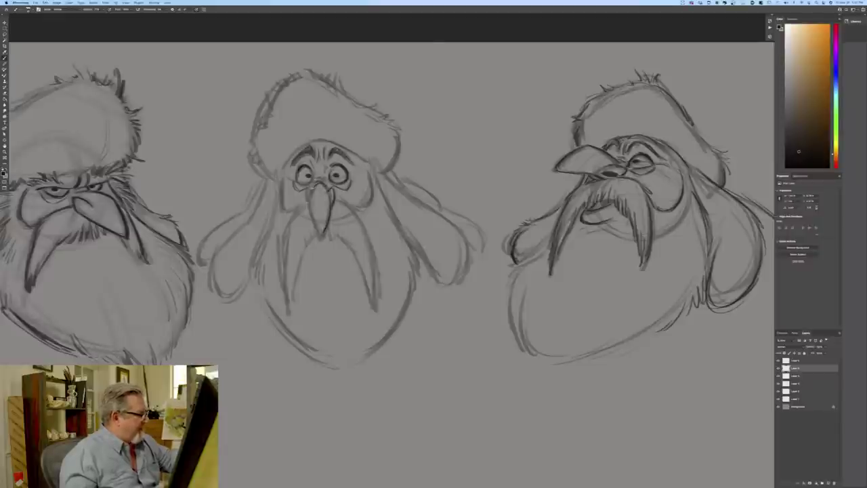
mouse_move(313, 188)
left_mouse_down()
mouse_move(307, 201)
mouse_move(318, 234)
left_mouse_up()
left_click_drag(324, 225, 316, 234)
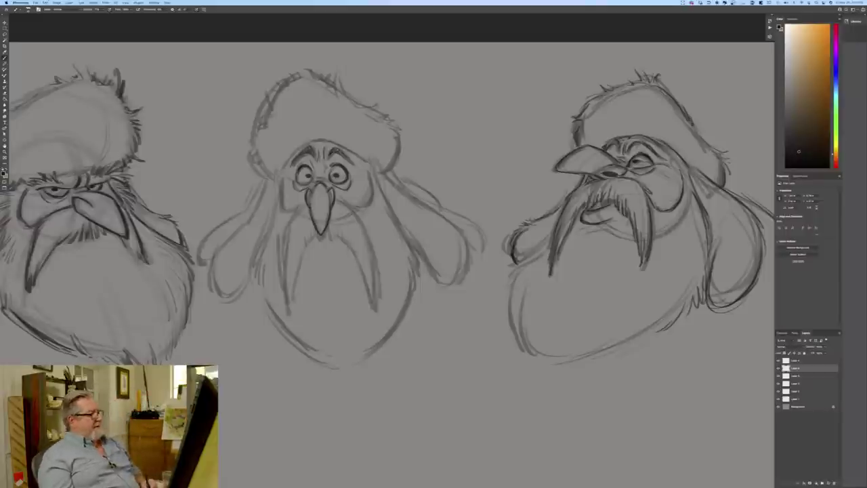
- Draw both drooping sides of the middle head's moustache, with jagged hair strokes beneath the nose
mouse_move(341, 203)
left_mouse_down()
mouse_move(370, 239)
mouse_move(374, 309)
left_mouse_up()
mouse_move(304, 206)
left_mouse_down()
mouse_move(286, 240)
mouse_move(286, 312)
left_mouse_up()
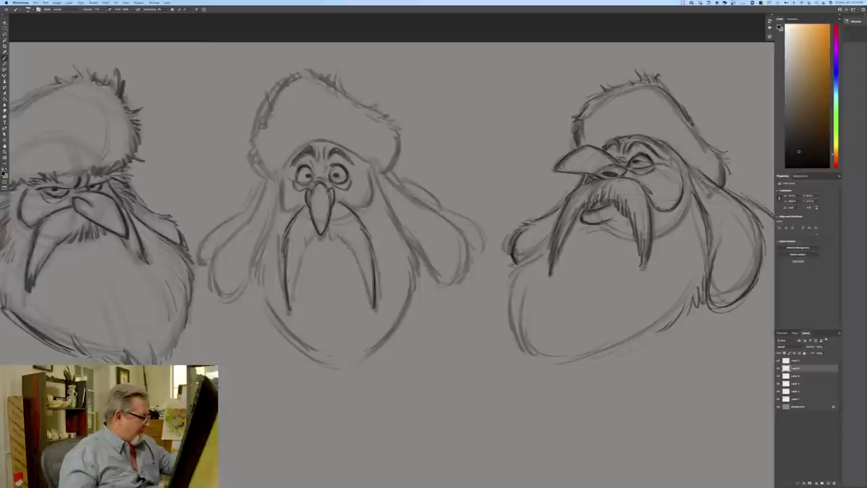
left_click_drag(290, 282, 289, 307)
mouse_move(328, 228)
left_mouse_down()
mouse_move(366, 279)
mouse_move(374, 309)
left_mouse_up()
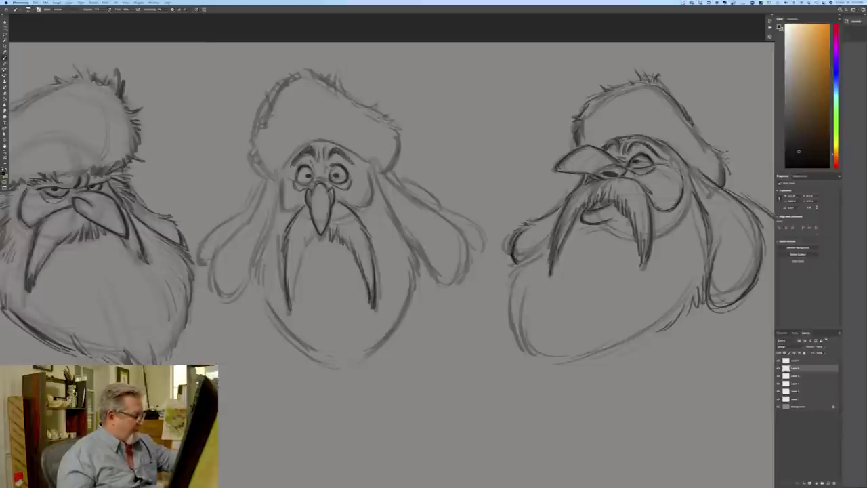
left_click_drag(324, 233, 315, 243)
left_click_drag(315, 229, 310, 244)
left_click_drag(310, 232, 292, 301)
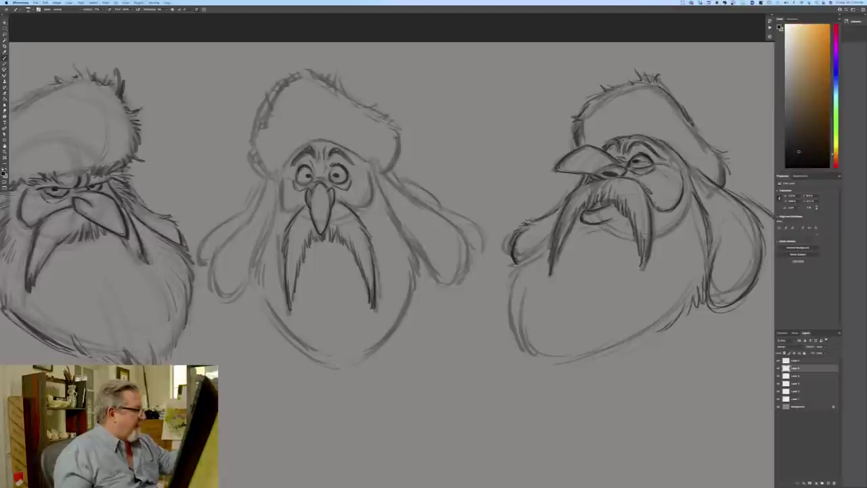
- Darken the middle head's cheek contours and the hair strands running down both sides of the face
mouse_move(366, 169)
left_mouse_down()
mouse_move(374, 198)
mouse_move(355, 207)
left_mouse_up()
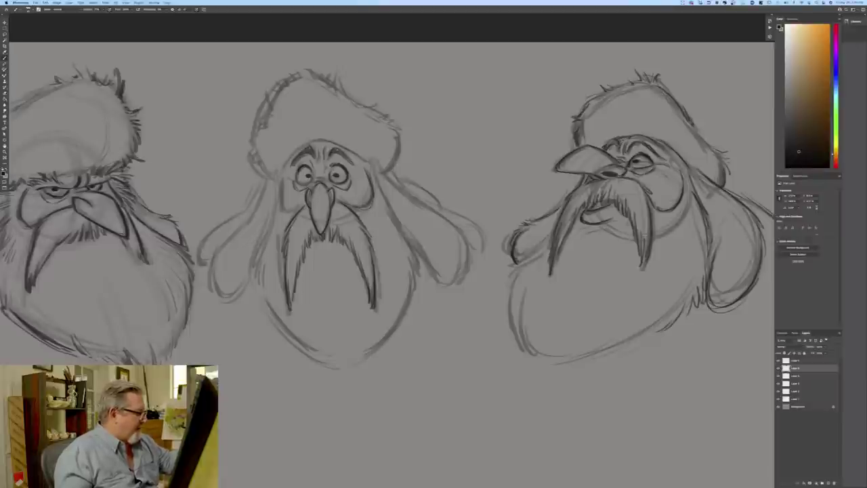
left_click_drag(290, 198, 280, 216)
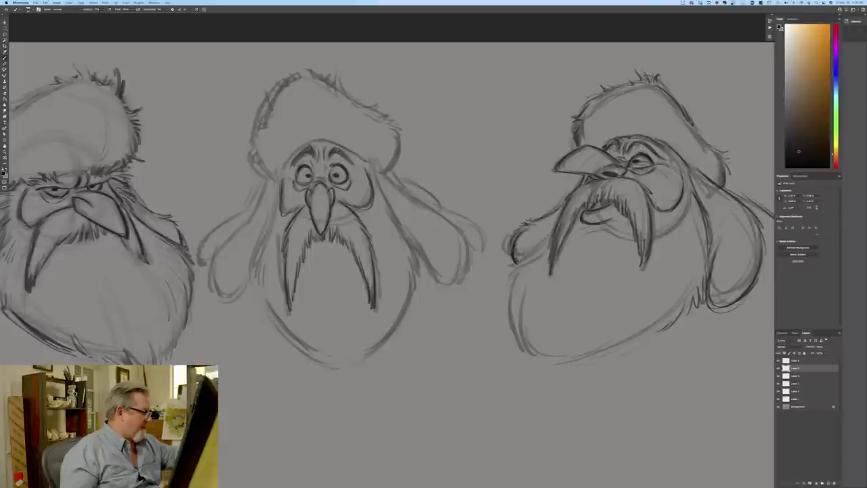
mouse_move(374, 169)
left_mouse_down()
mouse_move(419, 268)
mouse_move(413, 295)
left_mouse_up()
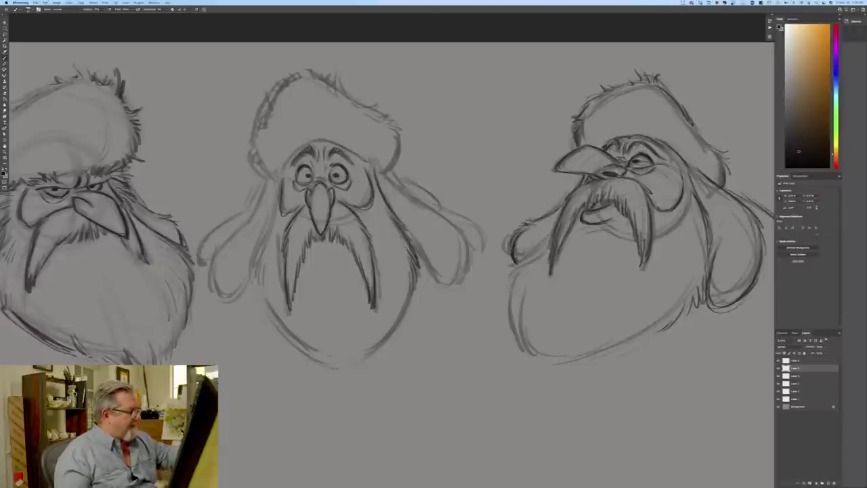
mouse_move(271, 206)
left_mouse_down()
mouse_move(250, 260)
mouse_move(272, 316)
left_mouse_up()
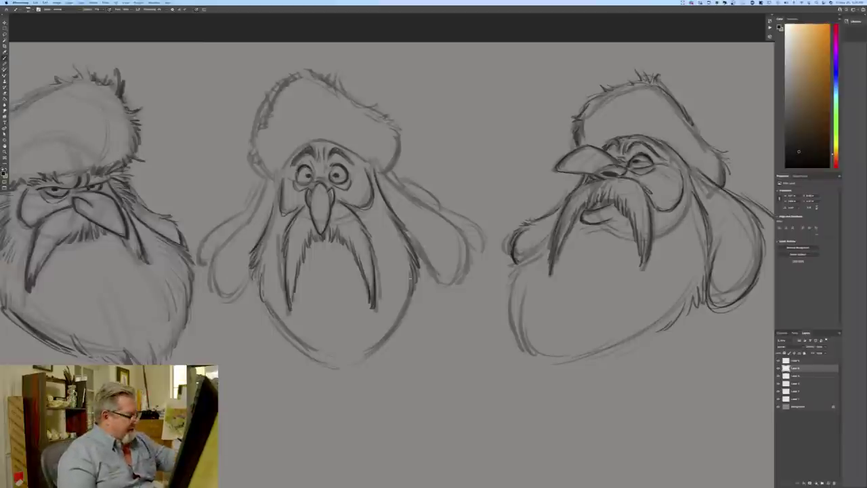
- Draw the lower contour of the middle head's beard and finish it with jagged tufts at the chin
mouse_move(405, 291)
left_mouse_down()
mouse_move(372, 354)
mouse_move(345, 362)
left_mouse_up()
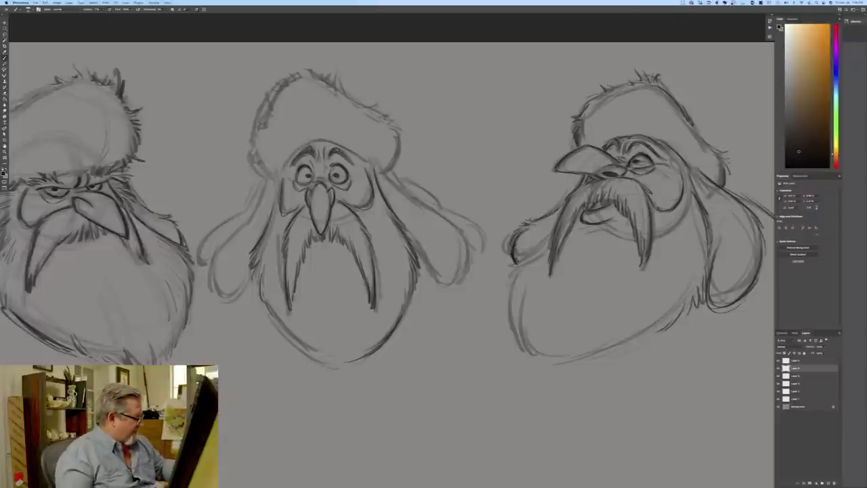
mouse_move(268, 296)
left_mouse_down()
mouse_move(282, 330)
mouse_move(321, 359)
left_mouse_up()
mouse_move(288, 332)
left_mouse_down()
mouse_move(328, 362)
mouse_move(350, 370)
mouse_move(358, 364)
left_mouse_up()
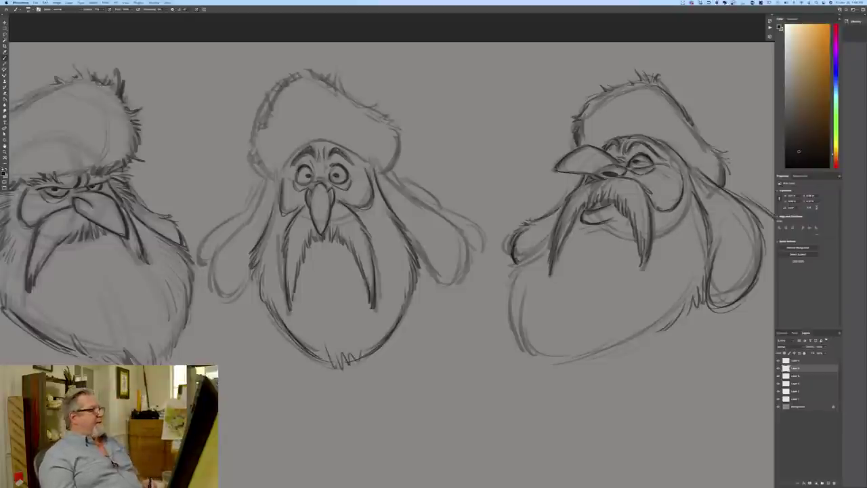
- Darken the middle head's hat at its lower corners and brim, and add furry tufts along the crown
left_click_drag(400, 141, 387, 171)
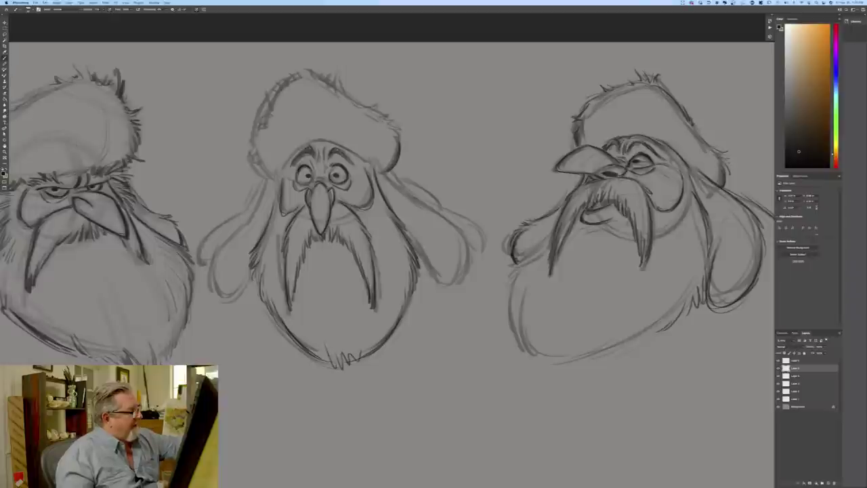
left_click_drag(255, 150, 273, 179)
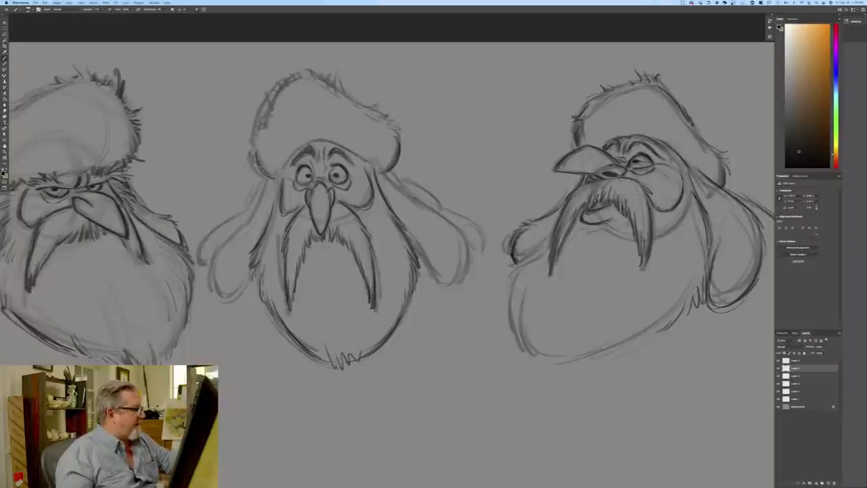
left_click_drag(341, 147, 360, 157)
mouse_move(312, 140)
left_mouse_down()
mouse_move(336, 144)
mouse_move(283, 171)
left_mouse_up()
left_click_drag(301, 147, 282, 169)
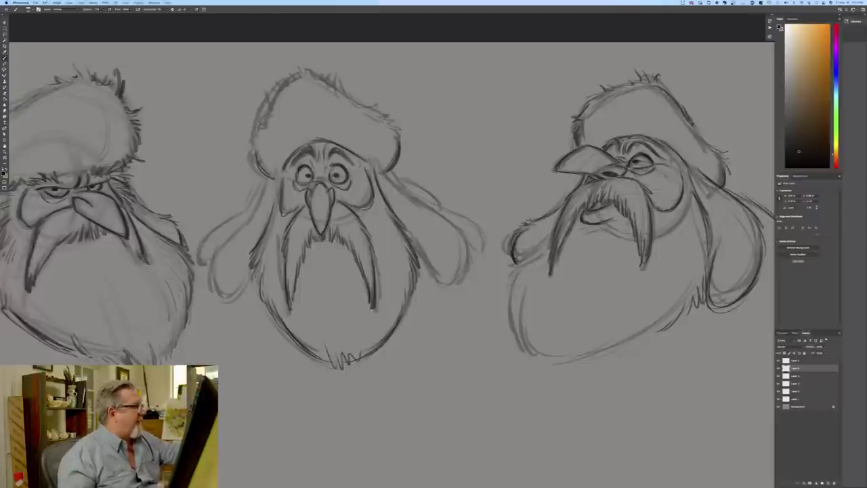
mouse_move(294, 72)
left_mouse_down()
mouse_move(266, 101)
mouse_move(257, 135)
mouse_move(326, 79)
mouse_move(391, 118)
mouse_move(398, 140)
left_mouse_up()
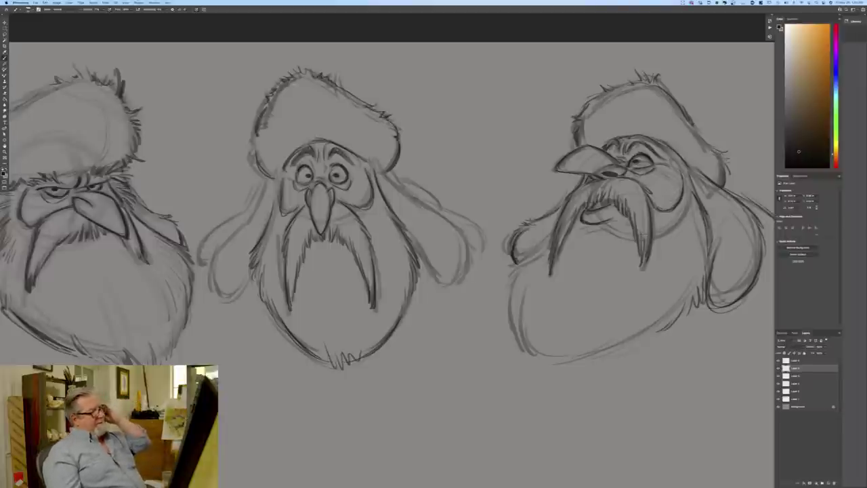
- Outline the middle head's hanging locks and add furry strokes along the far beard edge of the three-quarter head beside it
mouse_move(375, 164)
left_mouse_down()
mouse_move(466, 237)
mouse_move(468, 276)
mouse_move(451, 284)
mouse_move(408, 234)
left_mouse_up()
mouse_move(266, 181)
left_mouse_down()
mouse_move(216, 261)
mouse_move(216, 295)
mouse_move(252, 276)
left_mouse_up()
mouse_move(260, 179)
left_mouse_down()
mouse_move(243, 212)
mouse_move(202, 242)
mouse_move(206, 270)
left_mouse_up()
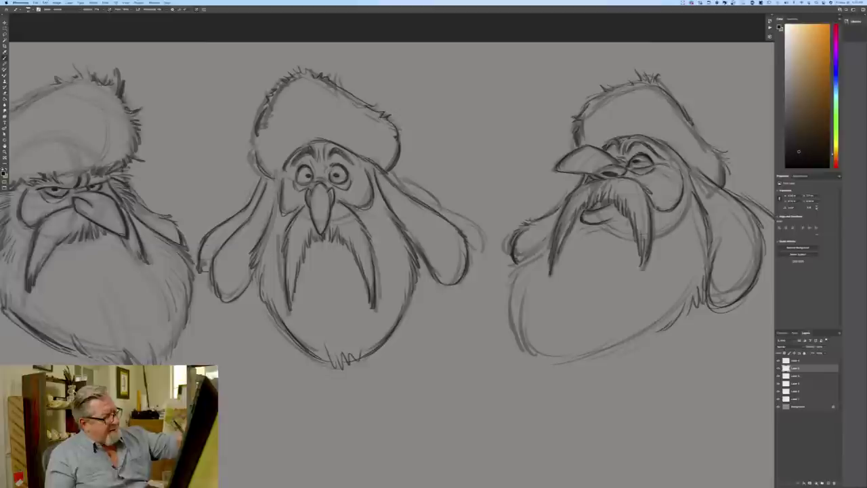
mouse_move(549, 238)
left_mouse_down()
mouse_move(523, 252)
mouse_move(513, 273)
mouse_move(510, 309)
mouse_move(522, 343)
left_mouse_up()
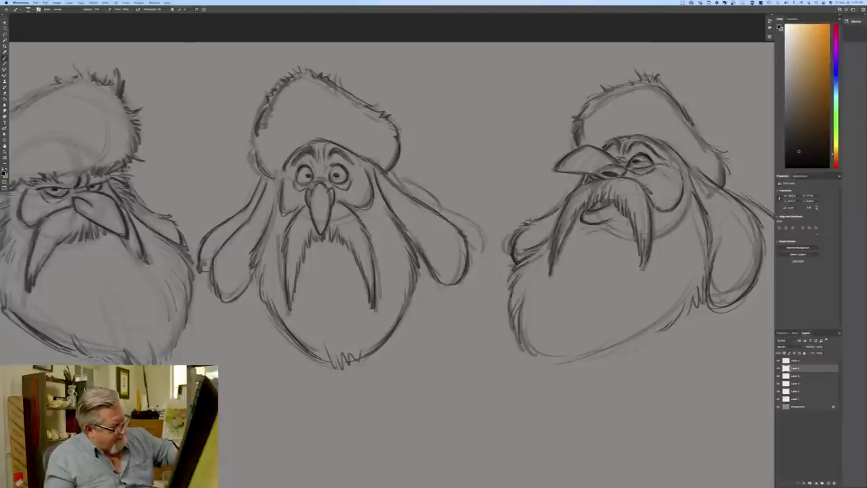
- Examine the three heads together and the empty canvas area beneath them
key("super+minus")
key("super+minus")
key("super+minus")
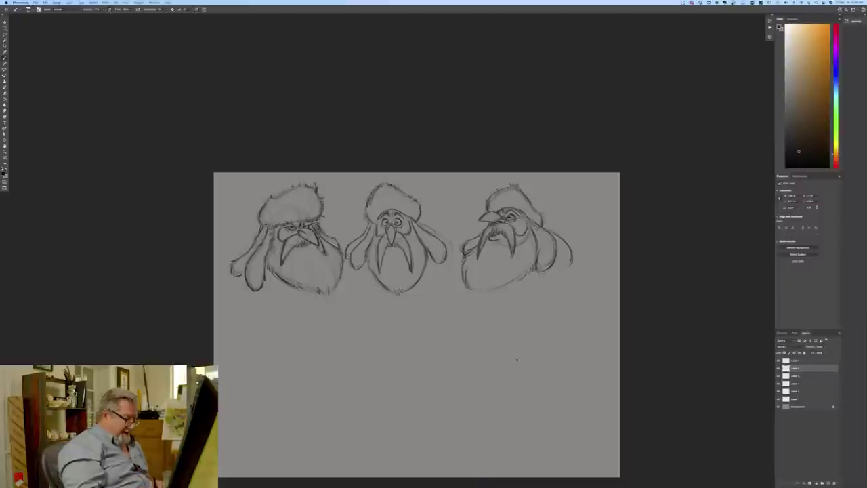
key("super+equal")
key("super+equal")
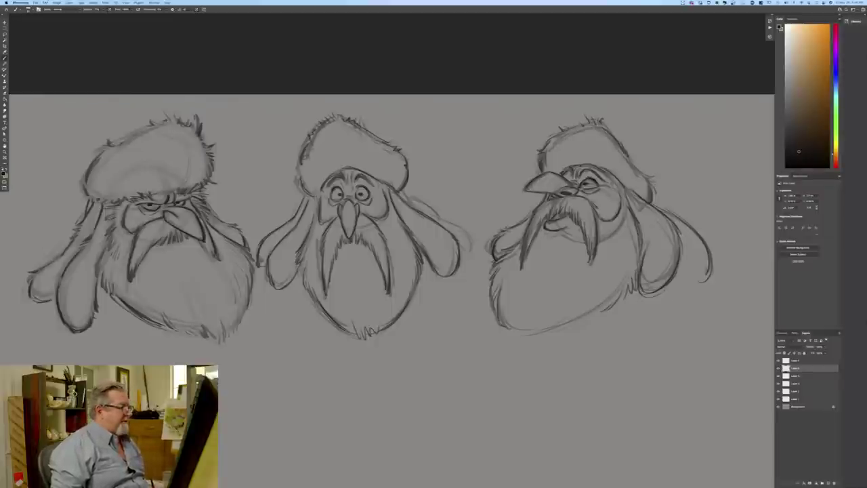
mouse_move(240, 406)
left_mouse_down()
mouse_move(276, 248)
mouse_move(292, 254)
mouse_move(297, 316)
mouse_move(300, 304)
left_mouse_up()
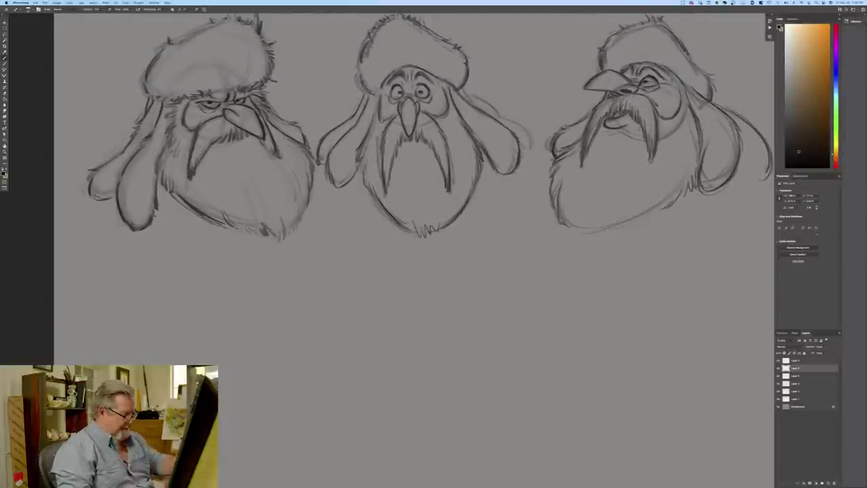
key("b")
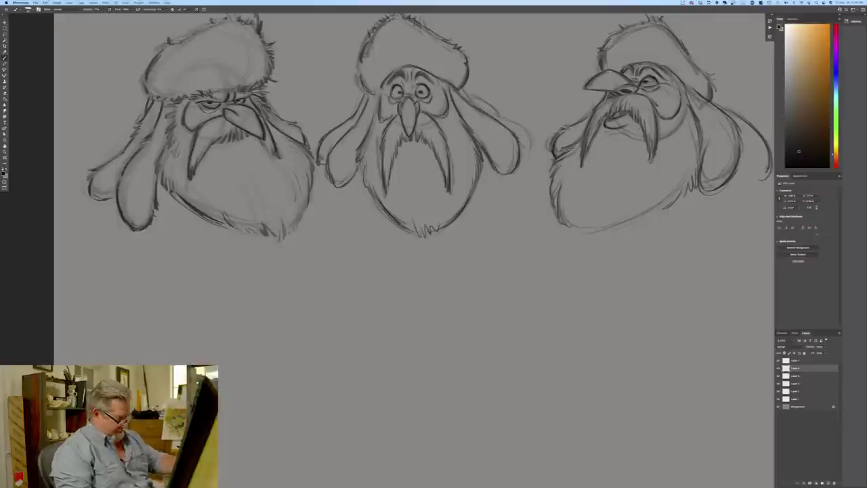
- Select the topmost layer and sketch a circular head construction with a tilted eye guideline beneath the leftmost finished head
left_click_drag(286, 309, 283, 236)
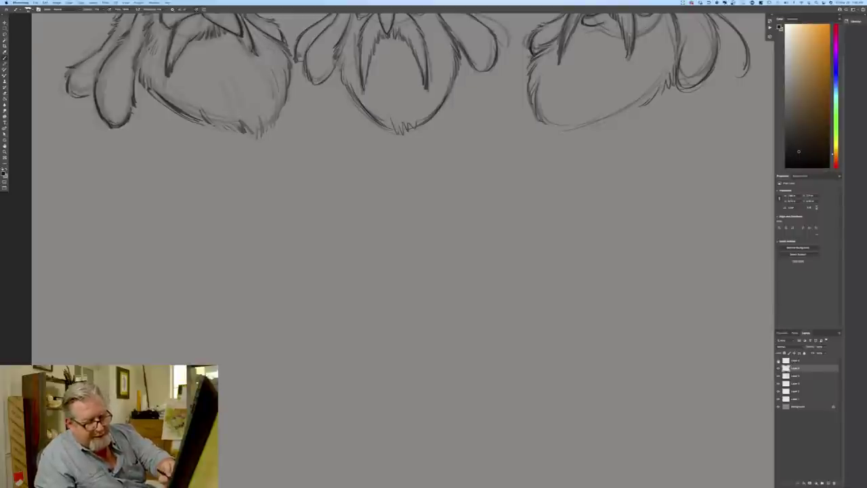
left_click(786, 361)
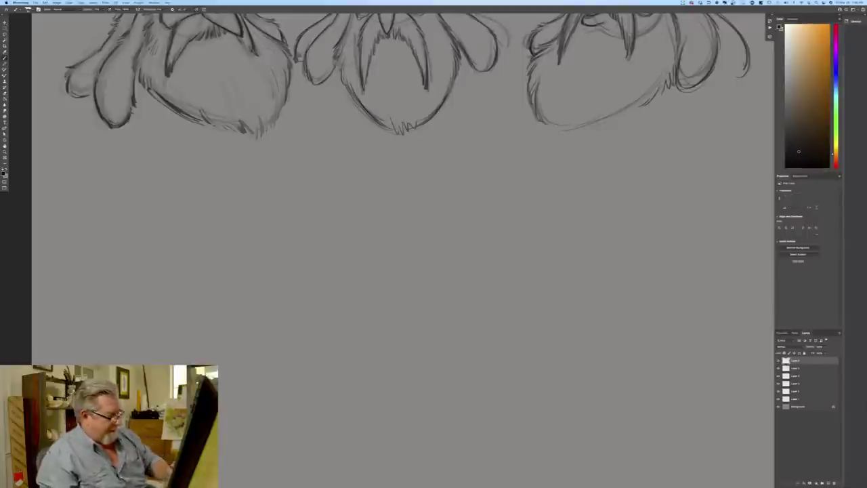
left_click_drag(177, 255, 243, 189)
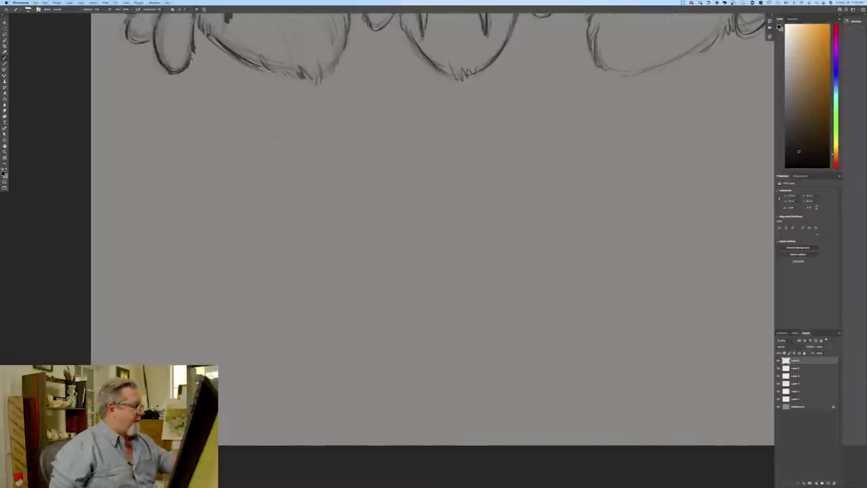
left_click_drag(276, 139, 295, 231)
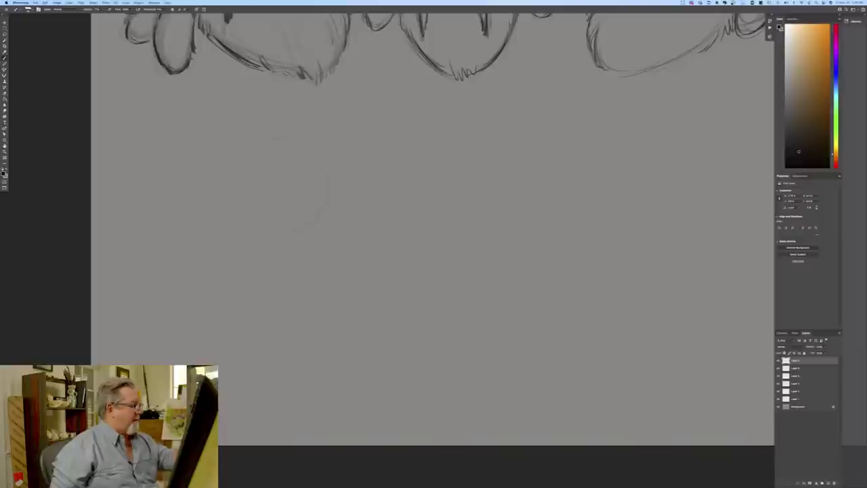
mouse_move(319, 148)
left_mouse_down()
mouse_move(331, 163)
mouse_move(302, 137)
left_mouse_up()
left_click_drag(324, 203, 278, 230)
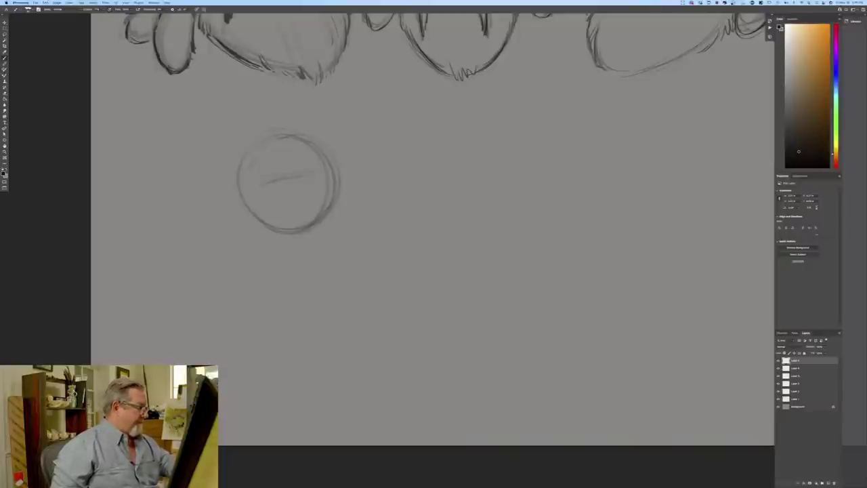
- Sketch the hooked nose projecting from the circle and begin the moustache with curved strokes beneath it
mouse_move(316, 173)
left_mouse_down()
mouse_move(349, 167)
mouse_move(366, 192)
left_mouse_up()
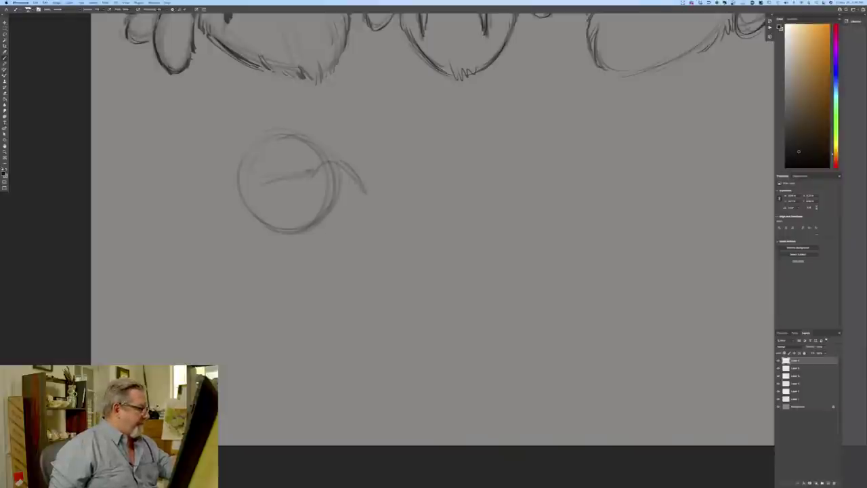
mouse_move(310, 170)
left_mouse_down()
mouse_move(338, 162)
mouse_move(364, 202)
mouse_move(313, 187)
mouse_move(334, 185)
mouse_move(367, 204)
left_mouse_up()
mouse_move(341, 162)
left_mouse_down()
mouse_move(369, 201)
mouse_move(294, 209)
mouse_move(287, 263)
left_mouse_up()
left_click_drag(293, 209, 285, 285)
left_click_drag(358, 198, 346, 213)
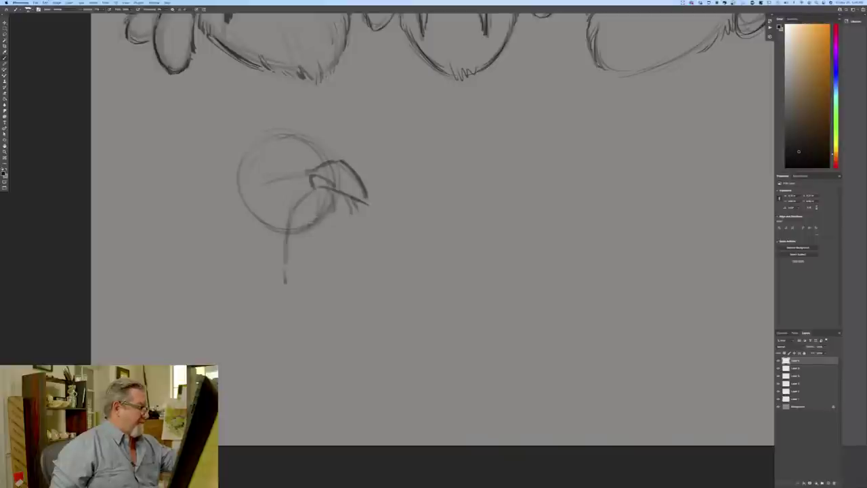
- Sketch the wide open mouth and extend the drooping moustache points on both sides of it
mouse_move(337, 227)
left_mouse_down()
mouse_move(361, 264)
mouse_move(315, 279)
mouse_move(305, 248)
mouse_move(362, 279)
mouse_move(311, 261)
mouse_move(306, 245)
mouse_move(300, 293)
left_mouse_up()
left_click_drag(293, 241, 298, 304)
left_click_drag(352, 206, 368, 252)
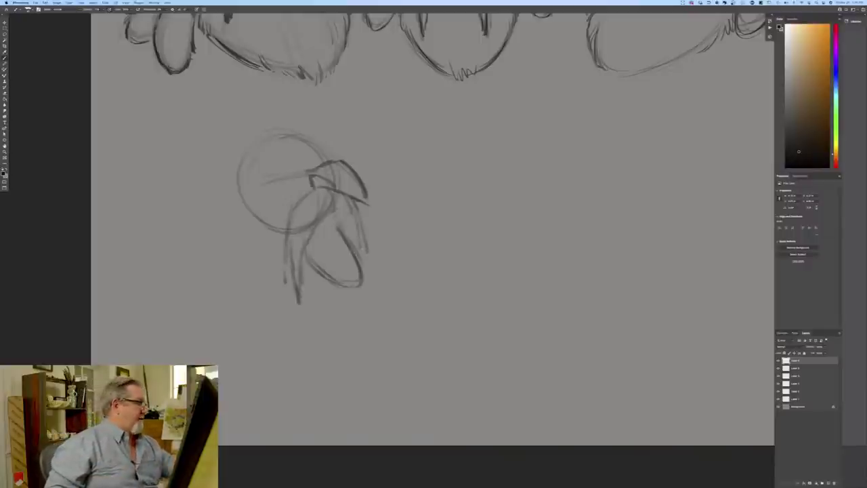
- Draw the two round eyes beside the nose bridge and the raised, angled eyebrows above them
left_click_drag(301, 169, 305, 183)
mouse_move(291, 152)
left_mouse_down()
mouse_move(302, 162)
mouse_move(283, 176)
mouse_move(305, 184)
left_mouse_up()
mouse_move(316, 155)
left_mouse_down()
mouse_move(313, 168)
mouse_move(328, 161)
mouse_move(322, 151)
mouse_move(277, 169)
mouse_move(302, 155)
left_mouse_up()
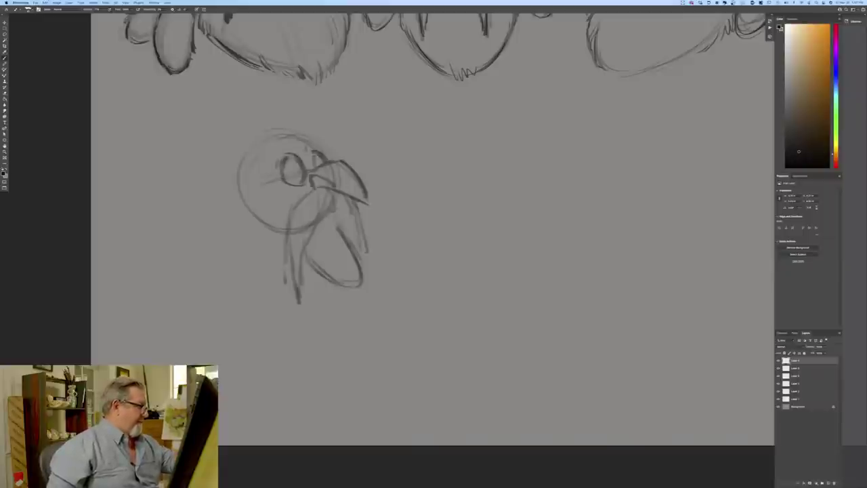
left_click_drag(271, 168, 286, 134)
mouse_move(290, 137)
left_mouse_down()
mouse_move(305, 148)
mouse_move(283, 144)
mouse_move(305, 134)
mouse_move(328, 155)
mouse_move(313, 136)
mouse_move(272, 166)
left_mouse_up()
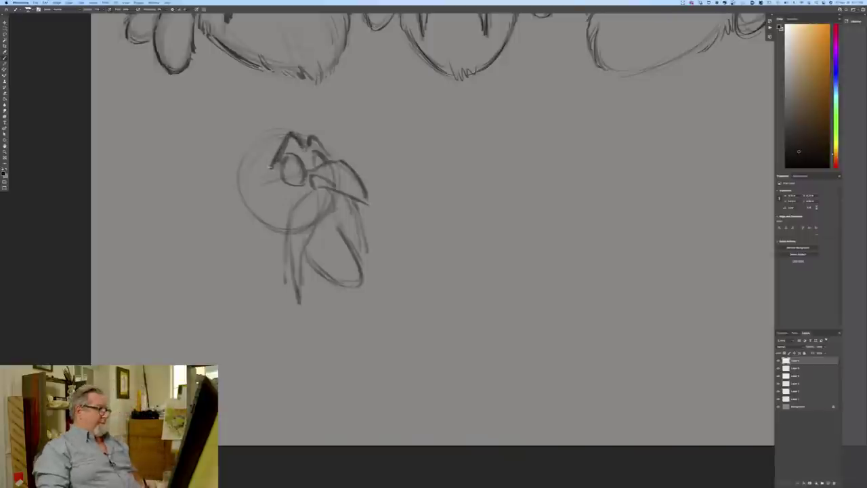
- Add the lower lip and teeth to the open mouth, and thicken the nose's outline around its tip
mouse_move(364, 267)
left_mouse_down()
mouse_move(370, 294)
mouse_move(347, 299)
mouse_move(338, 280)
mouse_move(348, 282)
mouse_move(332, 271)
left_mouse_up()
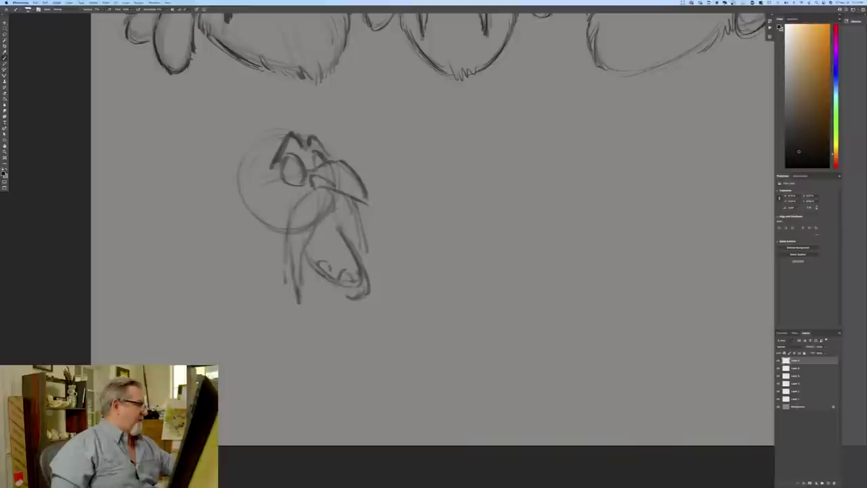
mouse_move(331, 160)
left_mouse_down()
mouse_move(346, 161)
mouse_move(375, 203)
left_mouse_up()
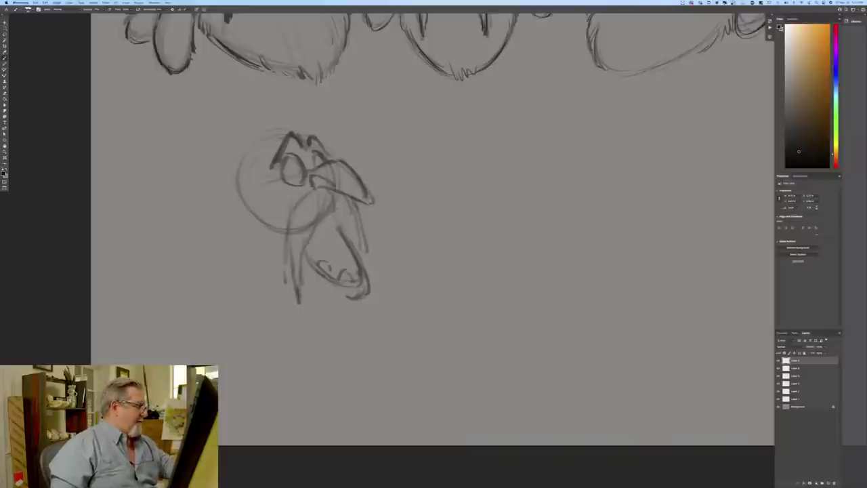
left_click_drag(326, 192, 363, 200)
left_click_drag(341, 163, 371, 202)
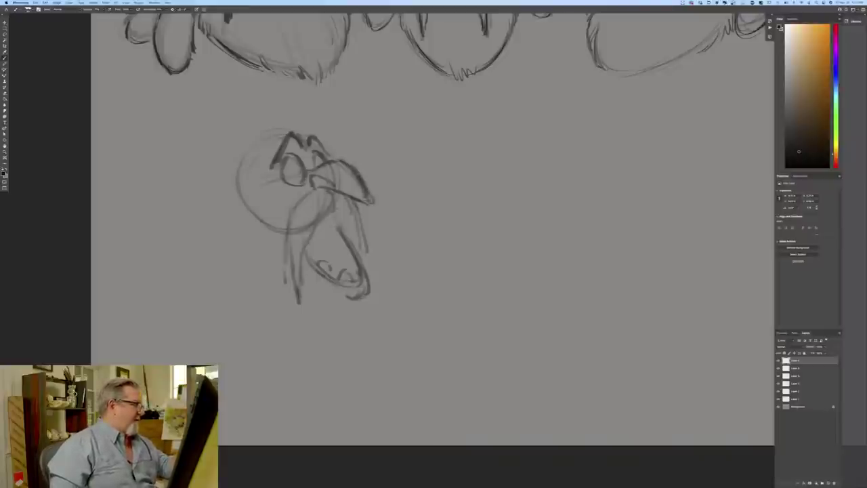
- Add the lower lid under the near eye and darken the near cheek's contour
mouse_move(284, 180)
left_mouse_down()
mouse_move(305, 182)
mouse_move(278, 179)
left_mouse_up()
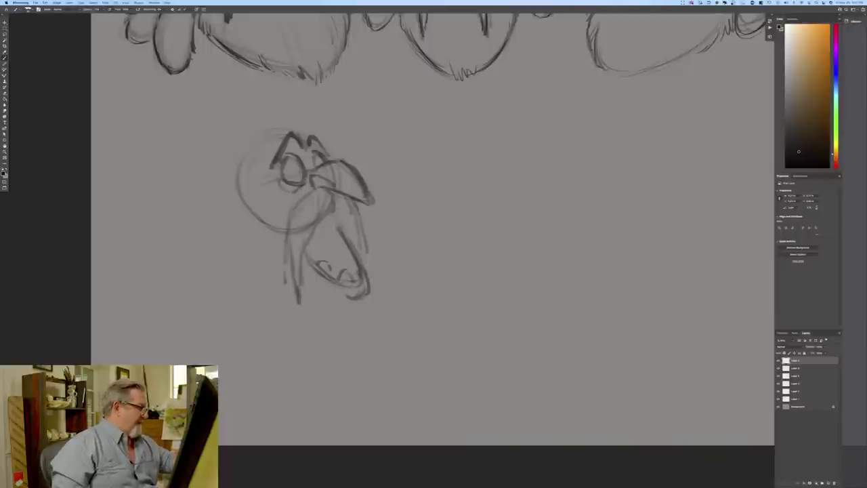
mouse_move(263, 208)
left_mouse_down()
mouse_move(280, 225)
mouse_move(272, 228)
left_mouse_up()
mouse_move(248, 190)
left_mouse_down()
mouse_move(263, 221)
mouse_move(279, 224)
mouse_move(272, 227)
left_mouse_up()
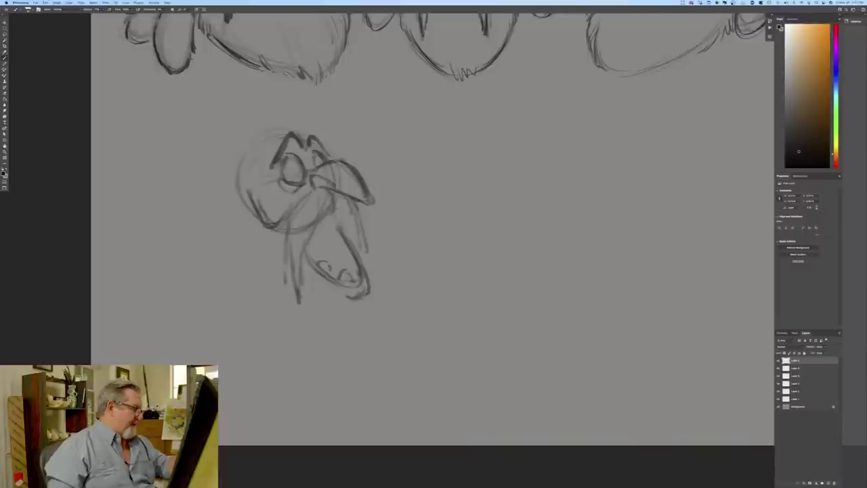
- Add slanting strokes beyond the far side of the moustache and curved tongue lines inside the mouth
left_click_drag(370, 217, 400, 242)
left_click_drag(365, 219, 393, 247)
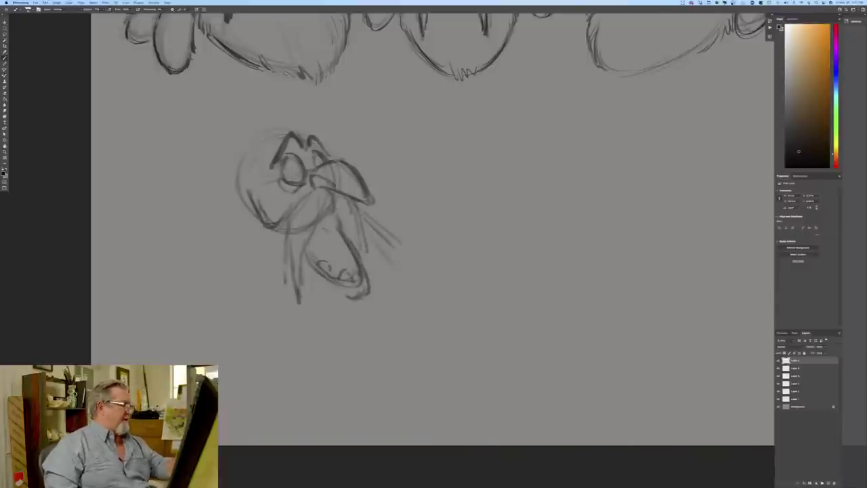
mouse_move(321, 228)
left_mouse_down()
mouse_move(340, 272)
mouse_move(322, 251)
left_mouse_up()
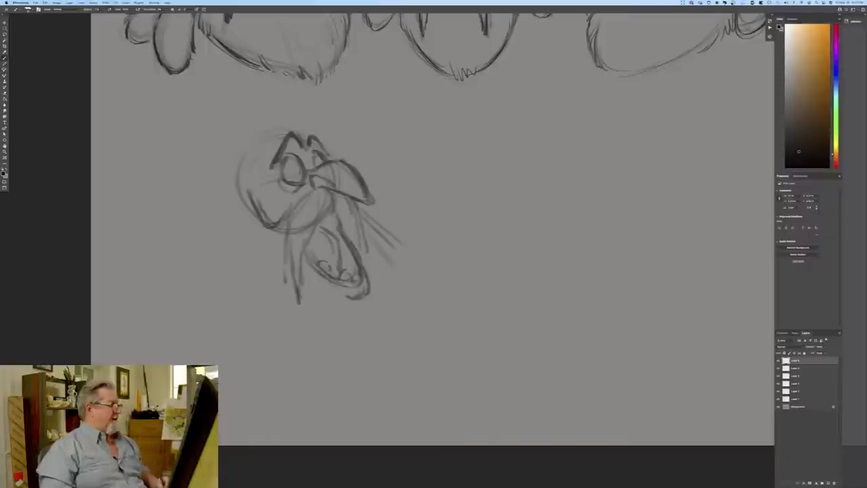
- Rough in the beard with sideburn strokes below the near temple and long curves down both sides towards the chin
mouse_move(355, 209)
left_mouse_down()
mouse_move(362, 256)
mouse_move(361, 244)
mouse_move(338, 236)
mouse_move(396, 272)
mouse_move(384, 354)
mouse_move(371, 367)
mouse_move(284, 345)
mouse_move(263, 319)
left_mouse_up()
left_click_drag(247, 244, 243, 284)
left_click_drag(239, 215, 242, 281)
left_click_drag(235, 205, 237, 281)
left_click_drag(248, 292, 299, 342)
left_click_drag(256, 311, 327, 377)
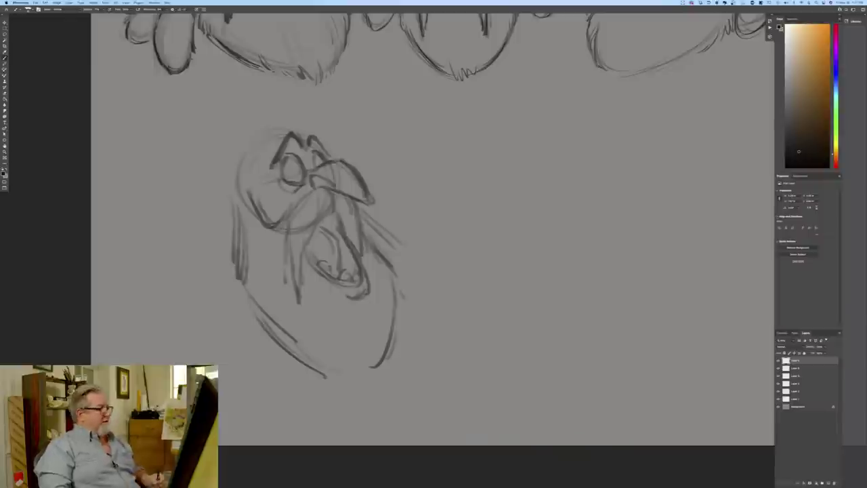
- Draw the pupils and sketch the hat's lower edge across the forehead and down to the near temple
mouse_move(298, 167)
left_mouse_down()
mouse_move(317, 164)
mouse_move(302, 170)
left_mouse_up()
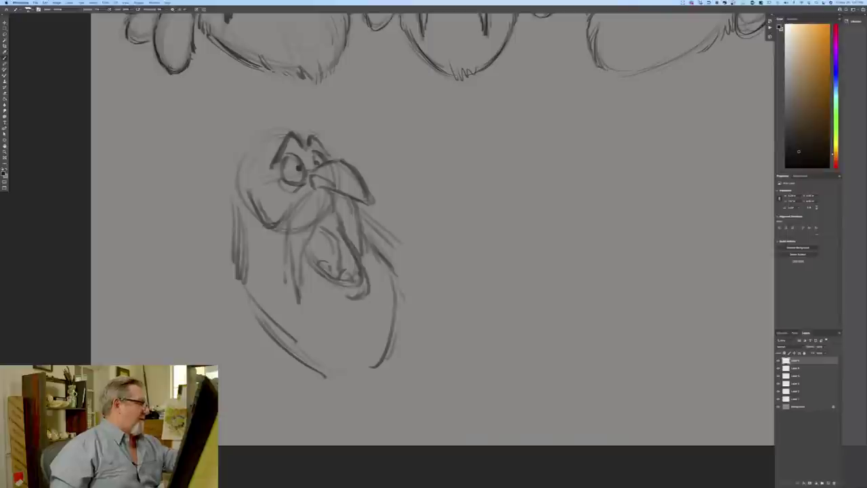
mouse_move(294, 129)
left_mouse_down()
mouse_move(305, 140)
mouse_move(273, 147)
mouse_move(321, 141)
mouse_move(313, 126)
left_mouse_up()
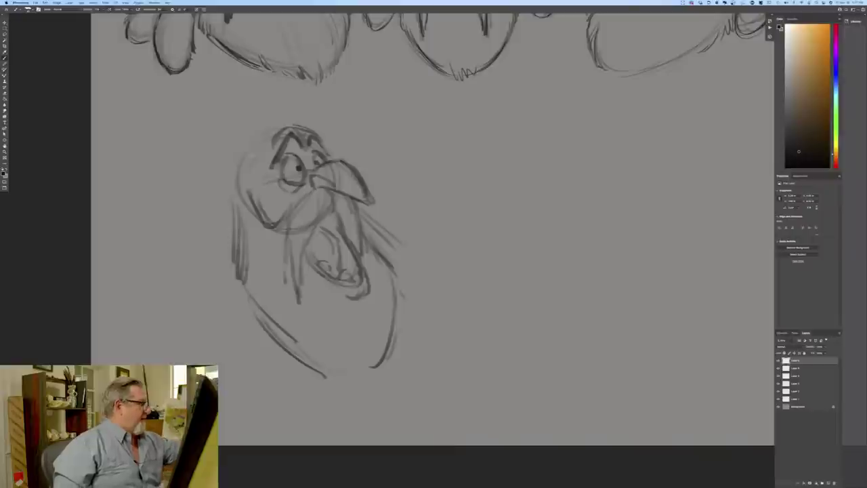
mouse_move(253, 155)
left_mouse_down()
mouse_move(229, 190)
mouse_move(240, 217)
left_mouse_up()
- Sketch the rounded lock hanging outward from behind the near side of the head
left_click_drag(231, 258, 199, 283)
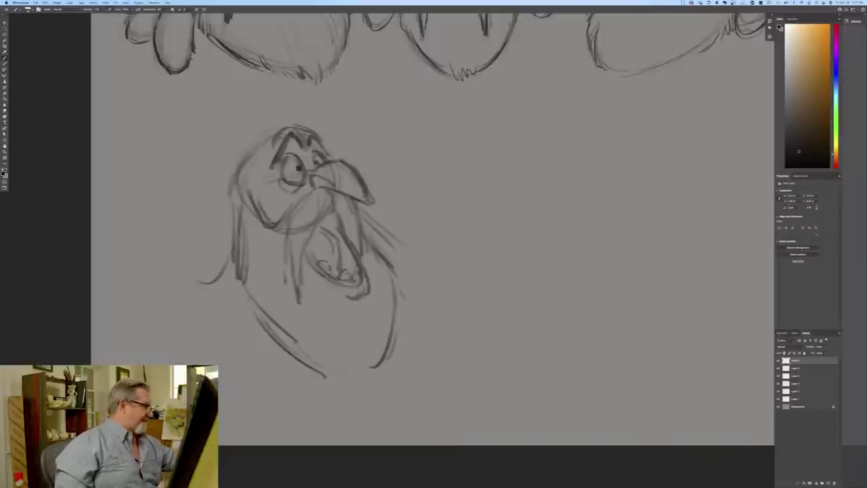
mouse_move(221, 224)
left_mouse_down()
mouse_move(151, 299)
mouse_move(162, 328)
left_mouse_up()
left_click_drag(217, 278, 188, 315)
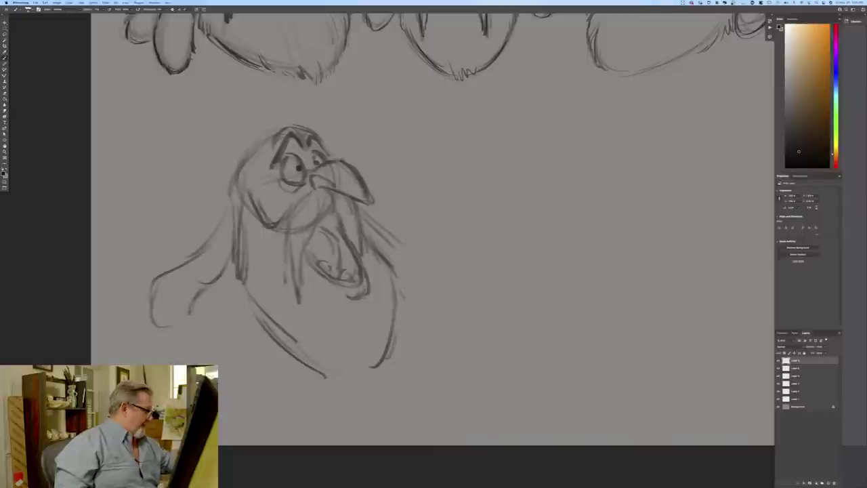
left_click_drag(151, 284, 190, 318)
left_click_drag(174, 272, 161, 284)
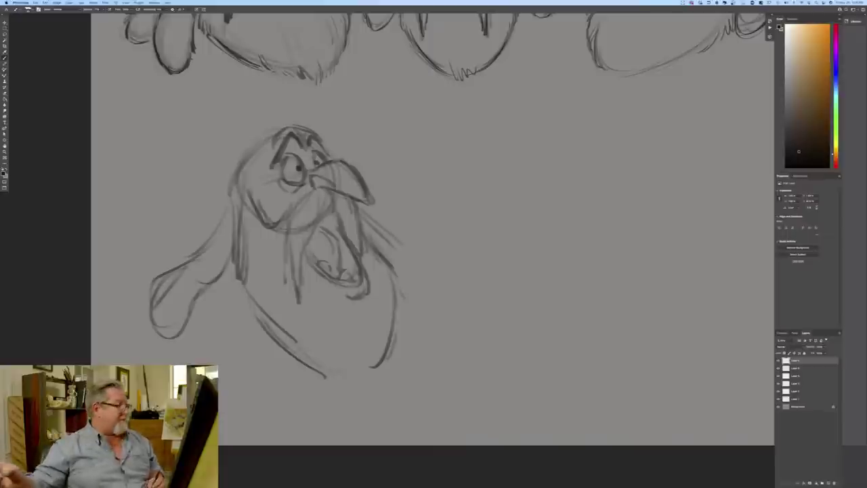
- Outline the tall fur hat from the far brow over the crown and down the back of the head
left_click_drag(328, 145, 337, 125)
mouse_move(332, 139)
left_mouse_down()
mouse_move(339, 121)
mouse_move(298, 80)
left_mouse_up()
mouse_move(335, 114)
left_mouse_down()
mouse_move(265, 69)
mouse_move(209, 126)
left_mouse_up()
left_click_drag(231, 88, 190, 203)
mouse_move(192, 143)
left_mouse_down()
mouse_move(194, 233)
mouse_move(203, 246)
mouse_move(214, 238)
mouse_move(195, 138)
left_mouse_up()
mouse_move(197, 151)
left_mouse_down()
mouse_move(258, 75)
mouse_move(296, 77)
left_mouse_up()
left_click_drag(328, 100, 339, 125)
mouse_move(268, 75)
left_mouse_down()
mouse_move(327, 102)
mouse_move(328, 112)
left_mouse_up()
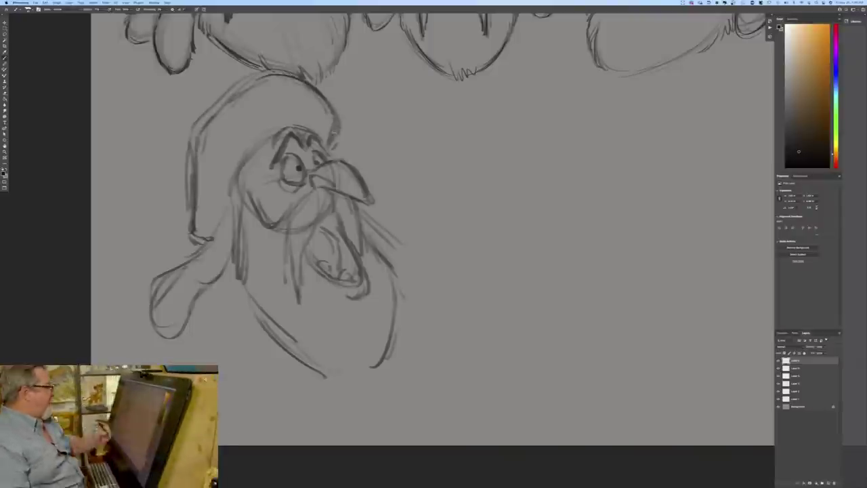
- Sketch a second hanging lock beside the near edge of the beard and another on the head's far side
left_click_drag(221, 283, 228, 359)
left_click_drag(204, 320, 187, 362)
left_click_drag(229, 302, 227, 362)
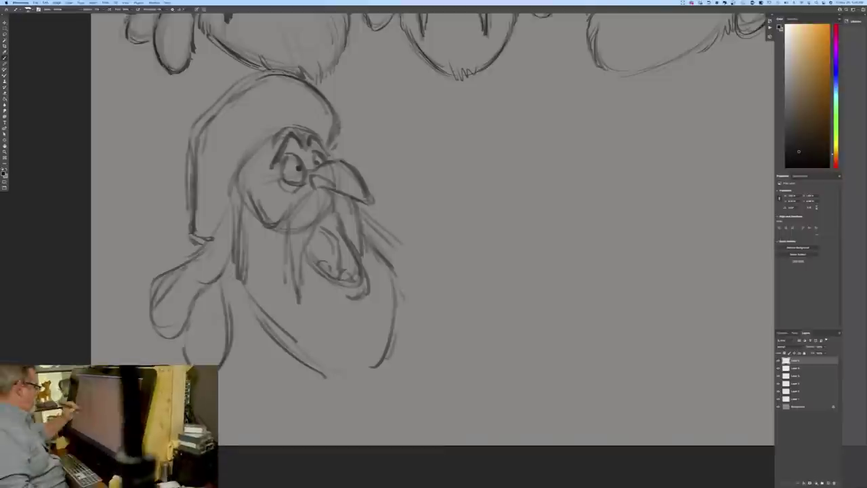
left_click_drag(224, 285, 221, 375)
left_click_drag(230, 270, 227, 302)
mouse_move(367, 219)
left_mouse_down()
mouse_move(420, 266)
mouse_move(408, 298)
mouse_move(423, 302)
left_mouse_up()
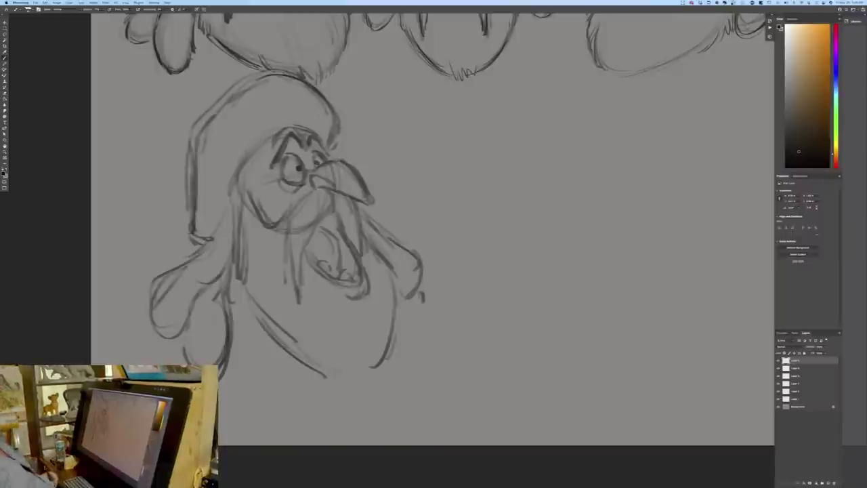
- Darken the beard's near lower contour and close its outline around the chin to the far side
left_click_drag(261, 322, 308, 361)
mouse_move(241, 290)
left_mouse_down()
mouse_move(302, 357)
mouse_move(346, 375)
mouse_move(318, 372)
left_mouse_up()
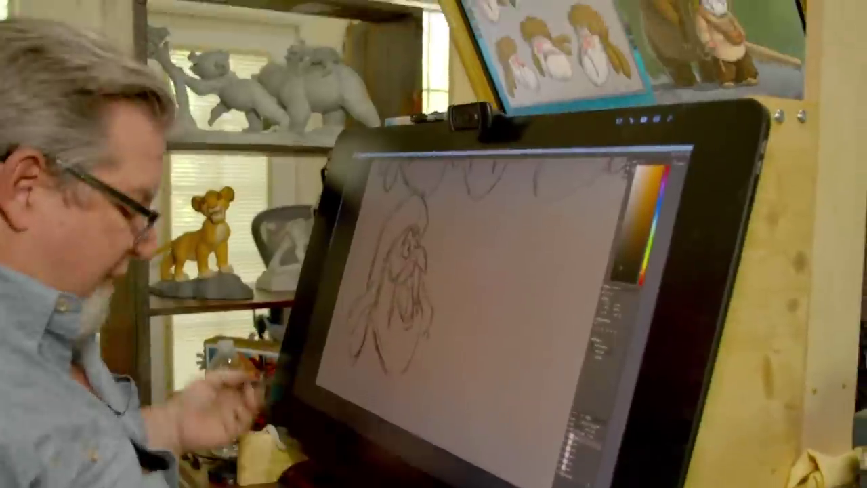
key("ctrl+minus")
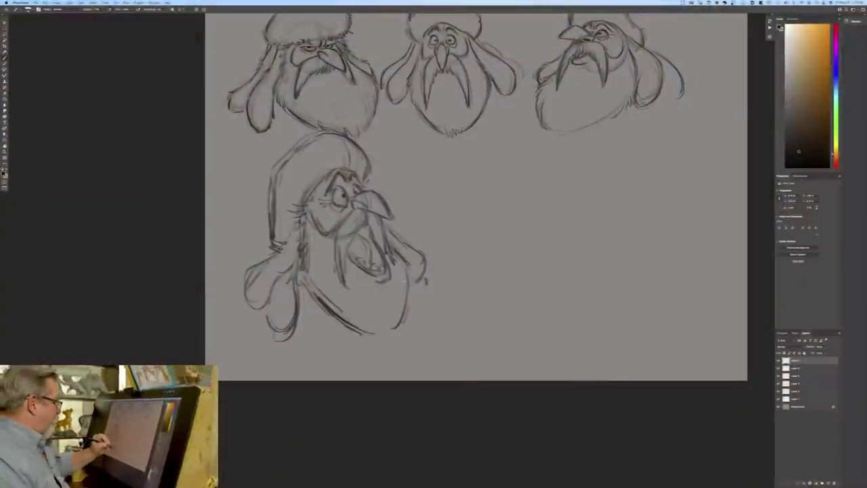
mouse_move(409, 283)
left_mouse_down()
mouse_move(393, 333)
mouse_move(371, 333)
left_mouse_up()
- Lower the opacity of the rough sketch layer and add a new empty layer above it
key("super+minus")
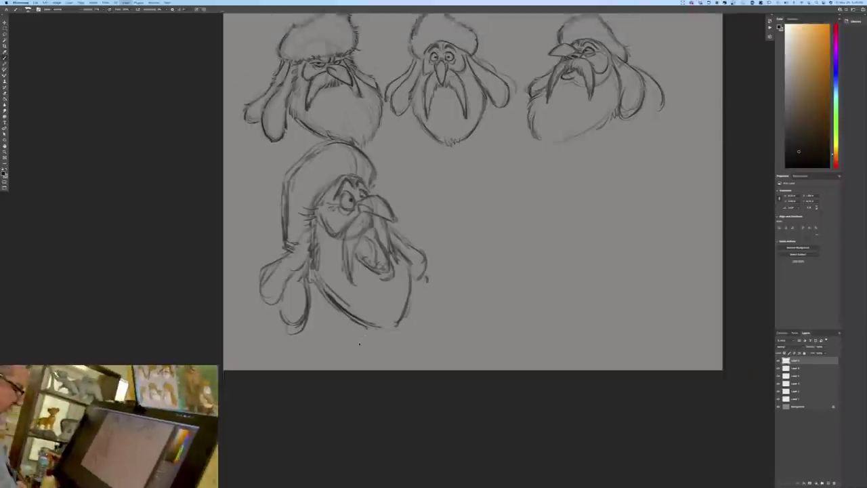
key("super+equal")
key("super+equal")
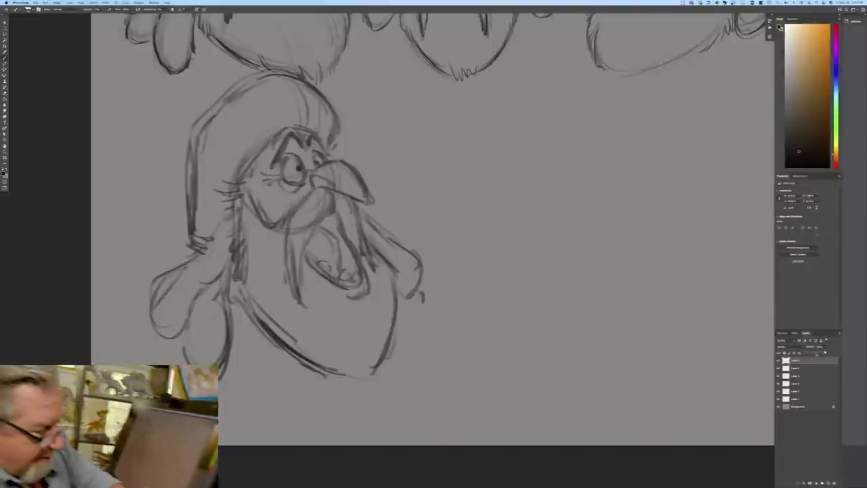
left_click_drag(817, 353, 814, 354)
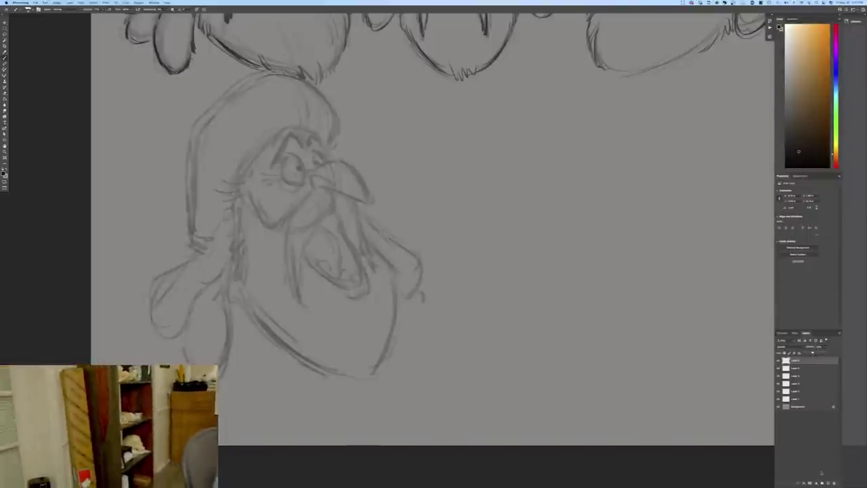
left_click(828, 483)
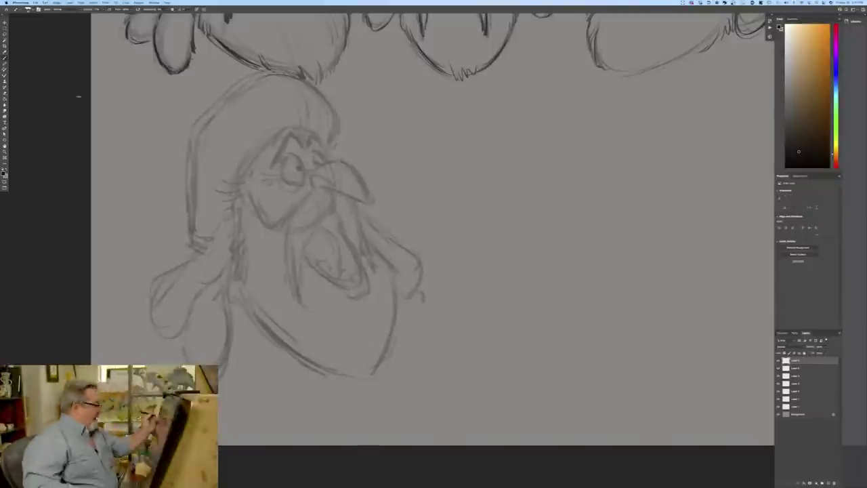
- Draw the far eye's inner edge and the pointed nose with its nostril in darker lines over the faded rough
key("super+plus")
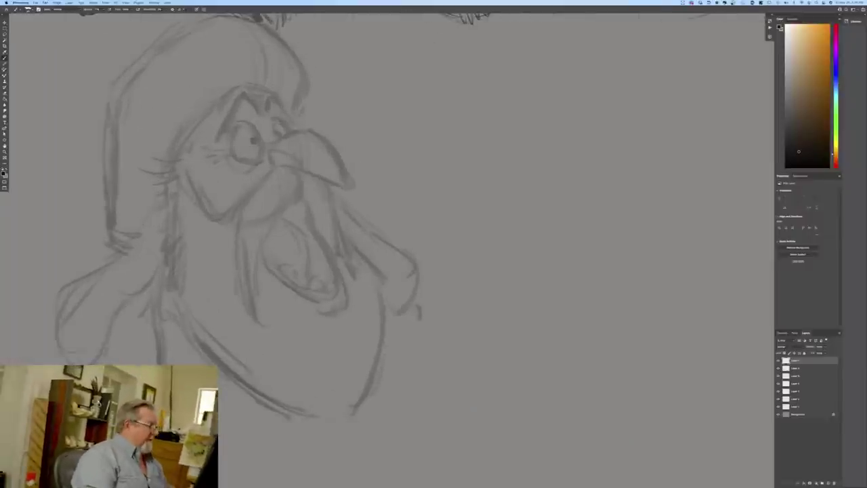
left_click_drag(134, 96, 182, 134)
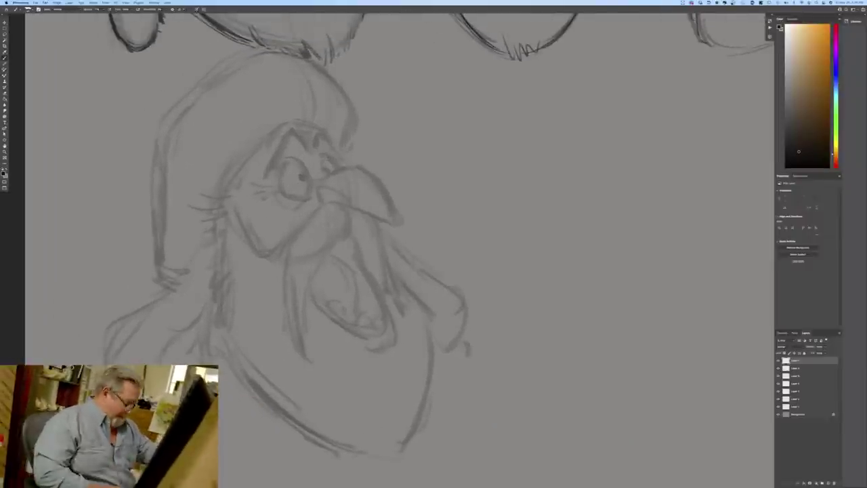
left_click_drag(318, 144, 321, 171)
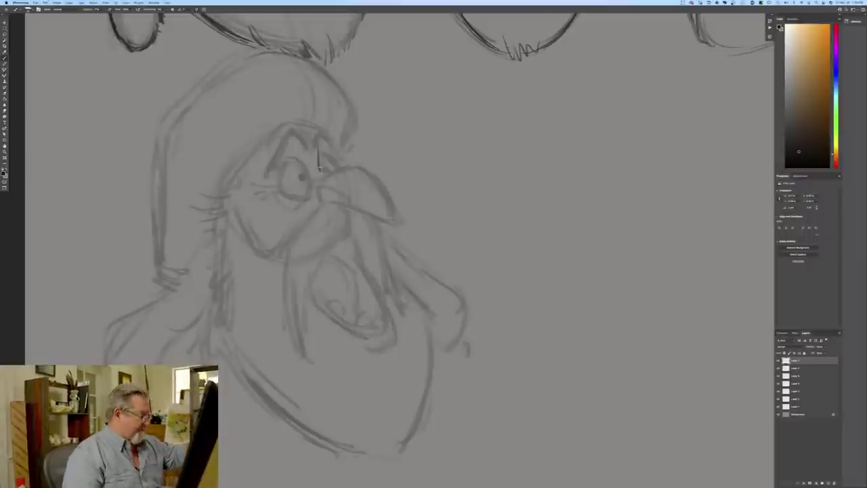
mouse_move(315, 176)
left_mouse_down()
mouse_move(370, 174)
mouse_move(320, 180)
mouse_move(384, 190)
mouse_move(395, 221)
mouse_move(347, 207)
mouse_move(395, 220)
left_mouse_up()
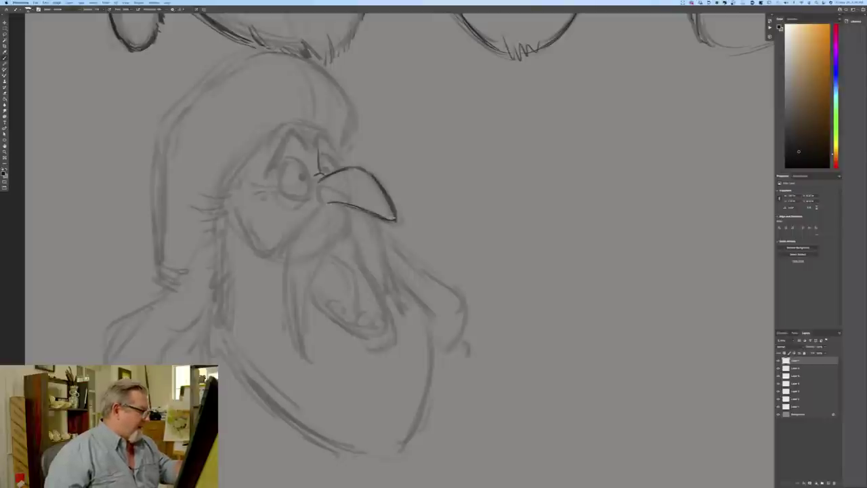
mouse_move(325, 186)
left_mouse_down()
mouse_move(346, 195)
mouse_move(327, 203)
mouse_move(330, 186)
mouse_move(395, 219)
left_mouse_up()
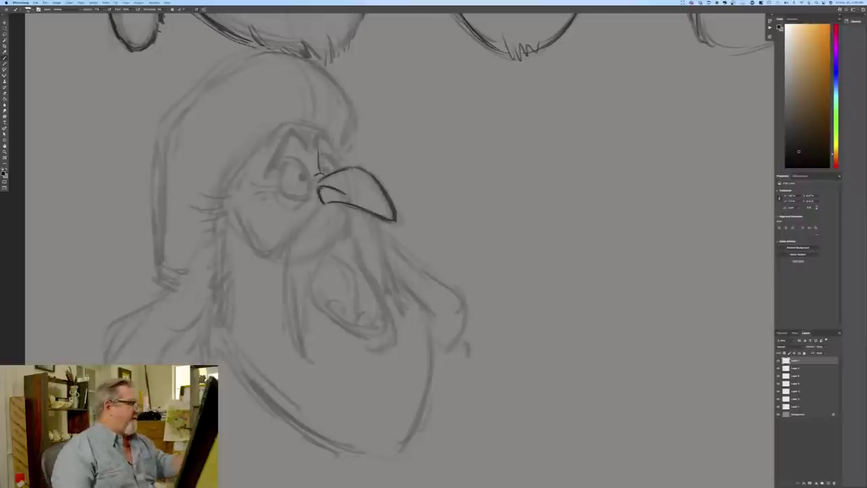
- Darken both eyes, adding the upper lids, the bag under the near eye, and the pupils
mouse_move(327, 156)
left_mouse_down()
mouse_move(341, 169)
mouse_move(300, 162)
mouse_move(309, 193)
mouse_move(283, 191)
left_mouse_up()
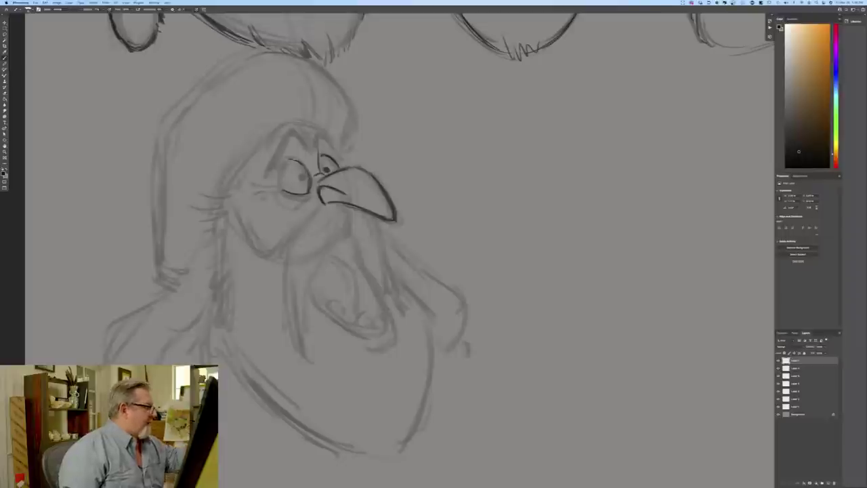
left_click_drag(291, 159, 280, 186)
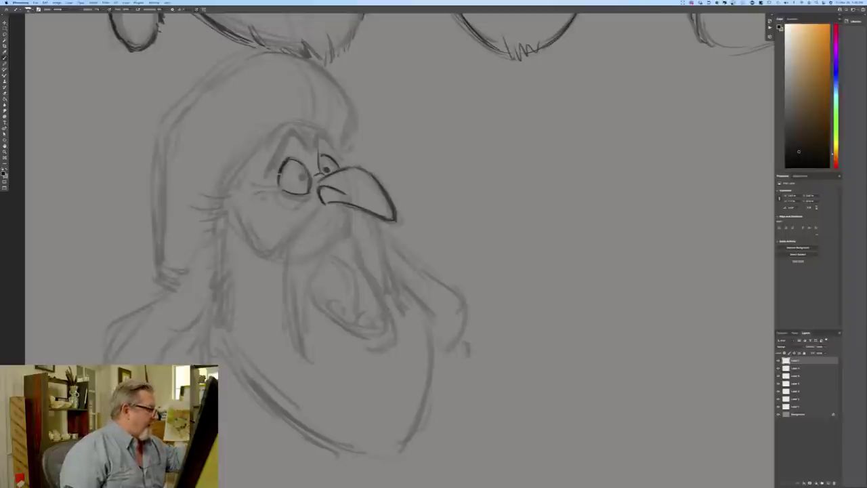
left_click_drag(292, 148, 271, 178)
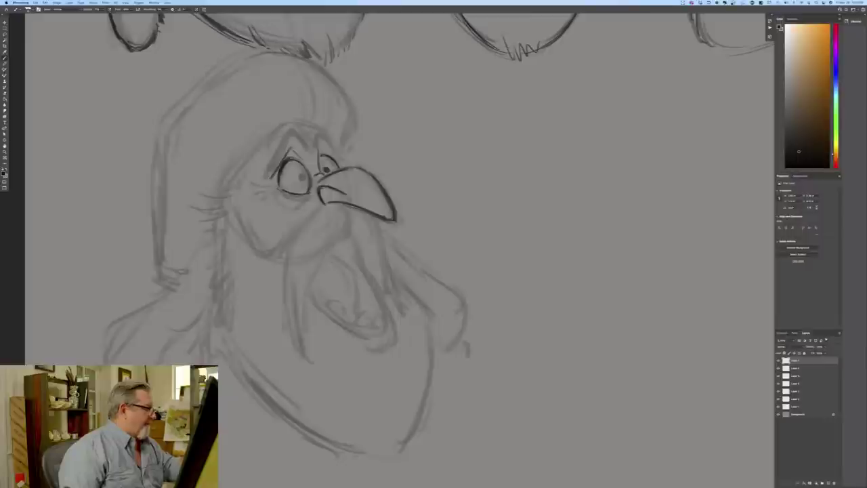
mouse_move(313, 191)
left_mouse_down()
mouse_move(300, 207)
mouse_move(276, 197)
left_mouse_up()
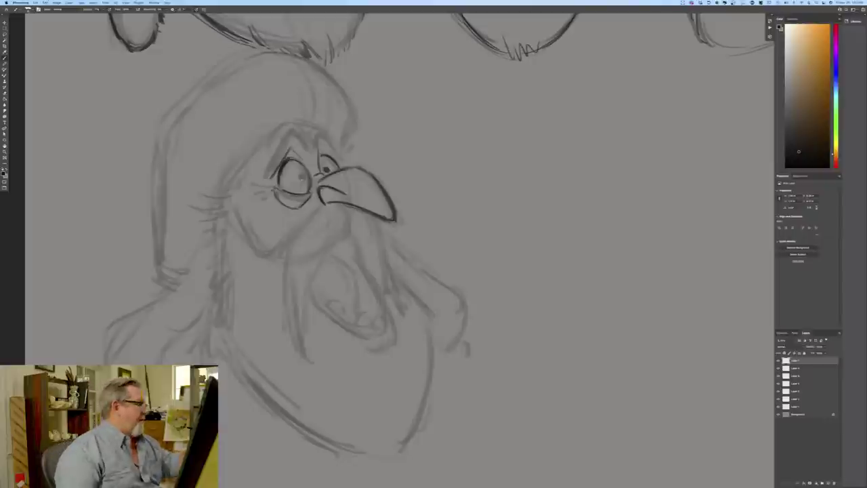
left_click_drag(300, 175, 302, 175)
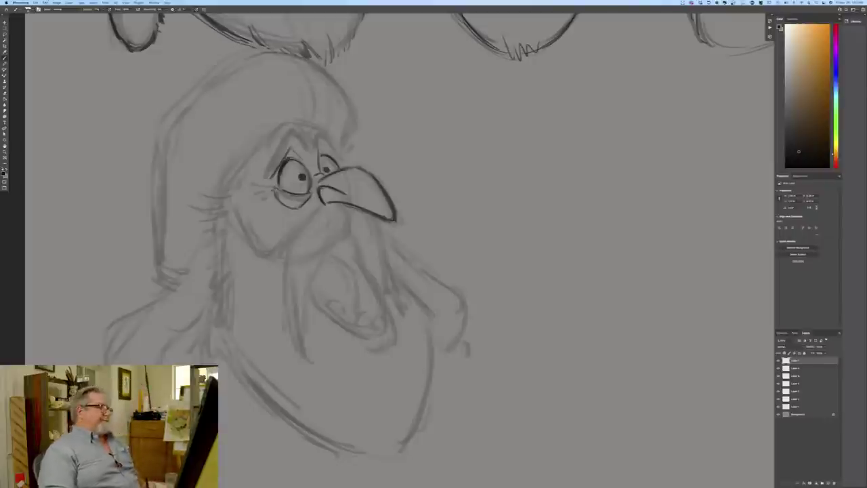
- Draw the frown lines and raised hairy eyebrows, with short crease lines beside the near eye
left_click_drag(304, 133, 312, 158)
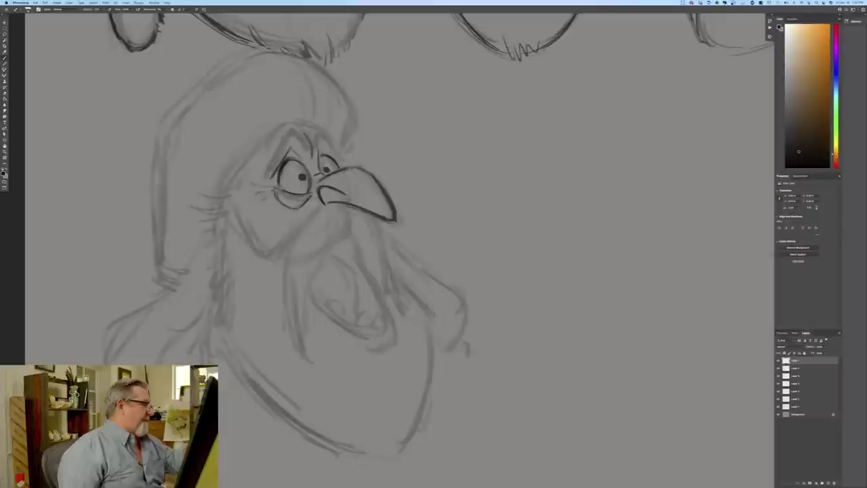
mouse_move(293, 128)
left_mouse_down()
mouse_move(304, 145)
mouse_move(279, 137)
mouse_move(267, 172)
left_mouse_up()
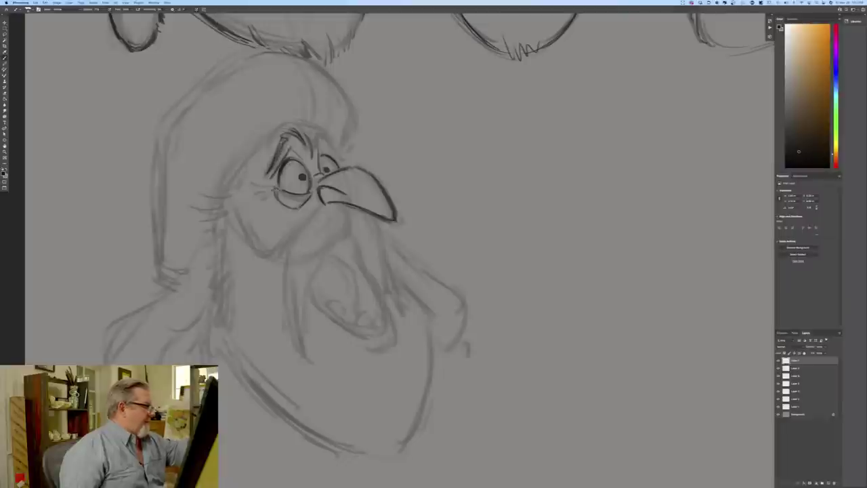
mouse_move(317, 134)
left_mouse_down()
mouse_move(340, 156)
mouse_move(330, 136)
mouse_move(347, 160)
mouse_move(324, 140)
left_mouse_up()
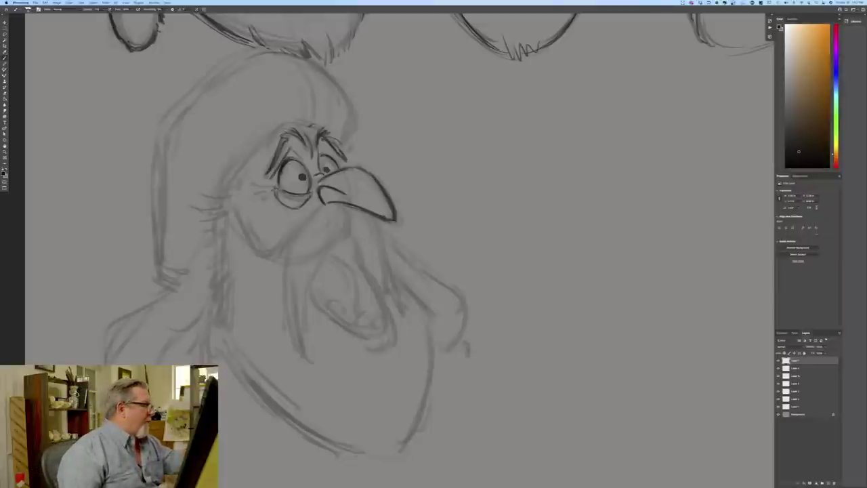
mouse_move(289, 130)
left_mouse_down()
mouse_move(305, 122)
mouse_move(263, 159)
left_mouse_up()
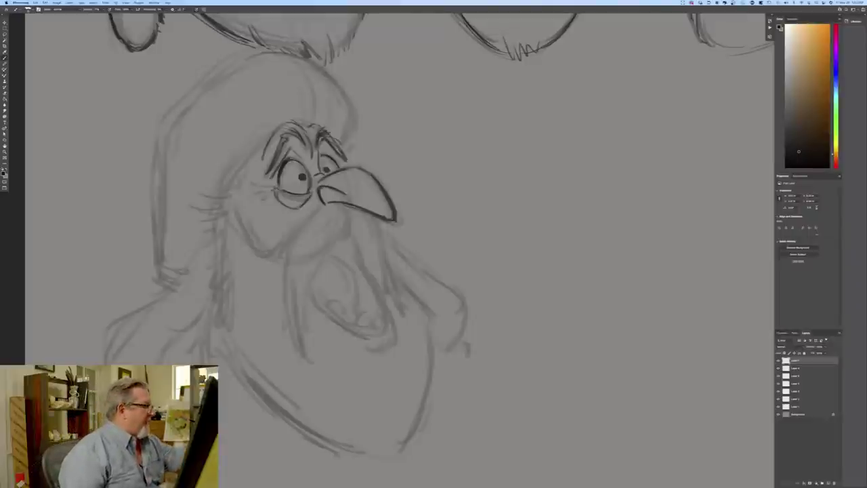
mouse_move(321, 143)
left_mouse_down()
mouse_move(319, 151)
mouse_move(336, 157)
mouse_move(299, 162)
mouse_move(310, 195)
left_mouse_up()
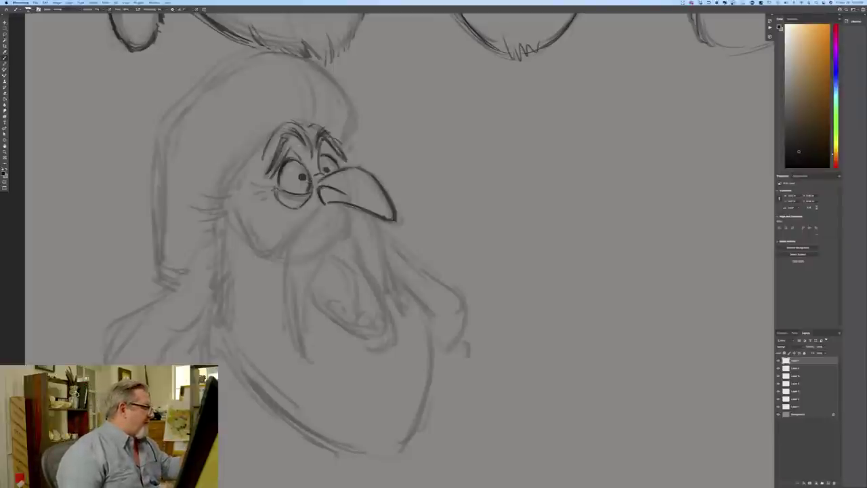
left_click_drag(272, 189, 250, 196)
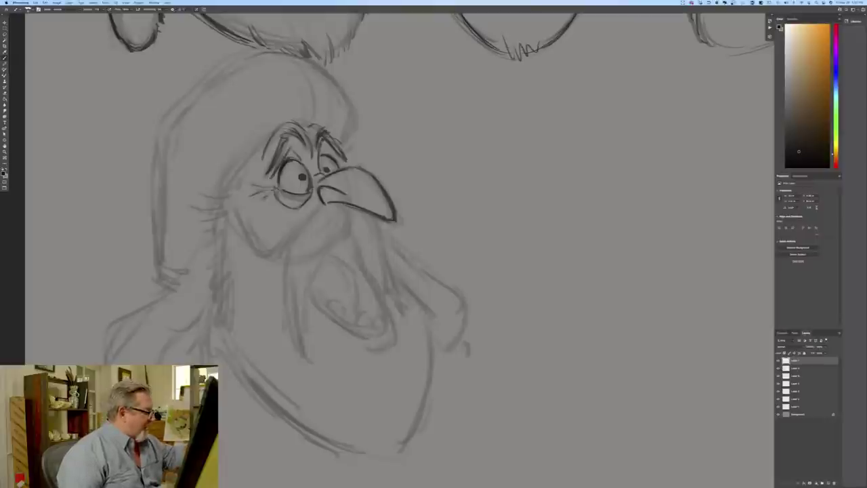
- Draw the near side of the moustache from the nostril down to its hanging tip
mouse_move(307, 221)
left_mouse_down()
mouse_move(326, 207)
mouse_move(284, 253)
mouse_move(286, 320)
left_mouse_up()
left_click_drag(284, 272, 298, 344)
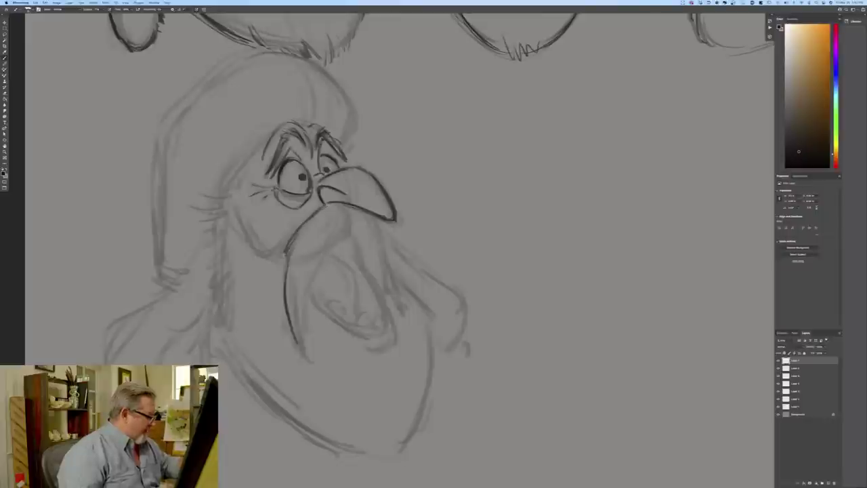
left_click_drag(291, 297, 295, 330)
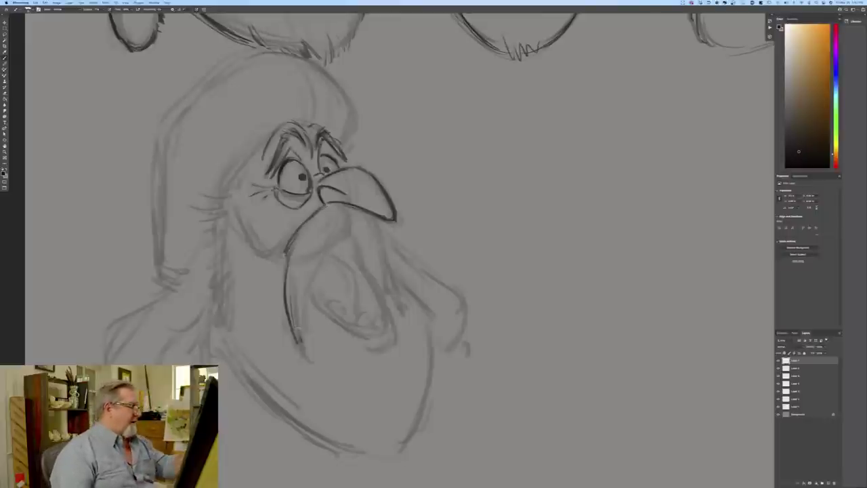
- Add hair tufts to the moustache below the nose and outline the open mouth's far and lower edges
mouse_move(350, 213)
left_mouse_down()
mouse_move(363, 241)
mouse_move(326, 258)
mouse_move(357, 259)
mouse_move(386, 316)
left_mouse_up()
mouse_move(366, 271)
left_mouse_down()
mouse_move(386, 316)
mouse_move(370, 340)
left_mouse_up()
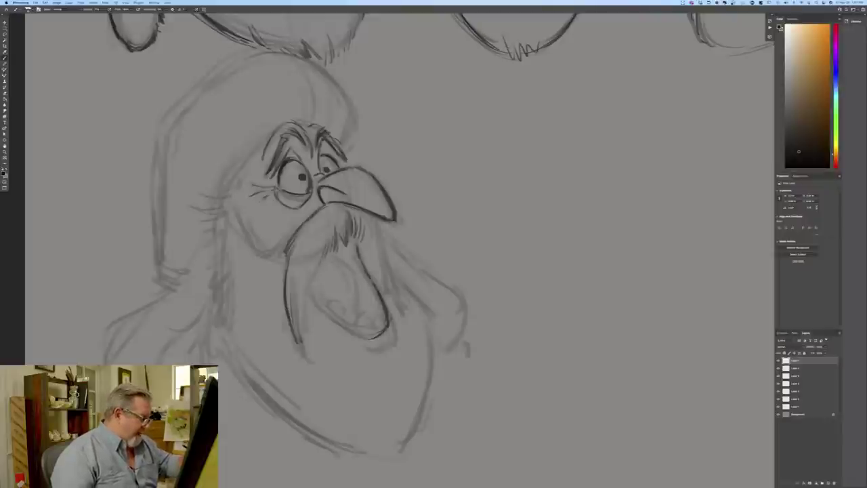
mouse_move(310, 300)
left_mouse_down()
mouse_move(361, 333)
mouse_move(306, 210)
left_mouse_up()
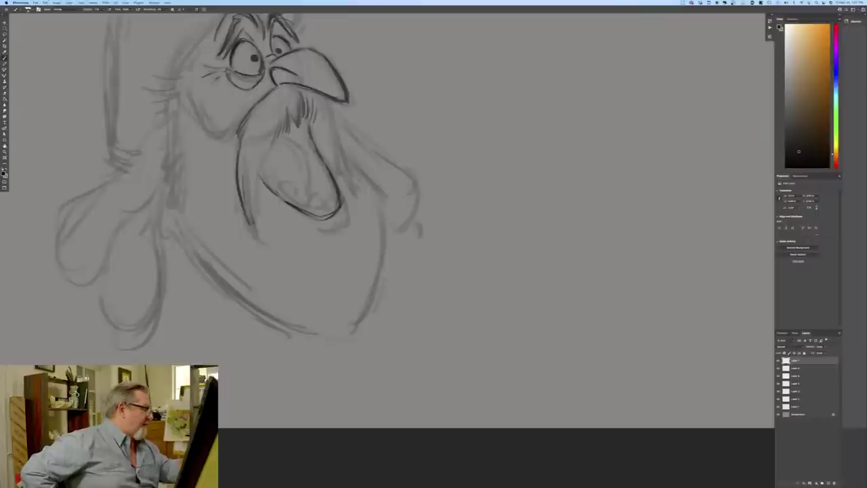
mouse_move(259, 175)
left_mouse_down()
mouse_move(282, 211)
mouse_move(326, 222)
left_mouse_up()
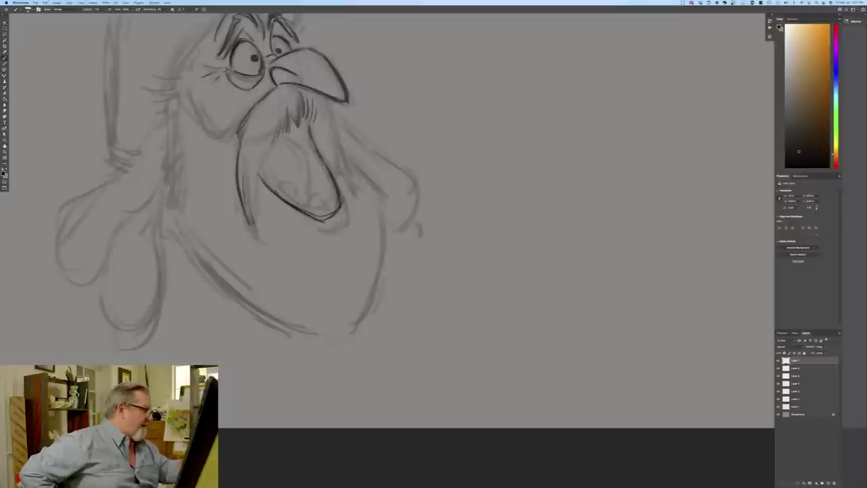
left_click_drag(275, 194, 315, 221)
mouse_move(424, 131)
left_mouse_down()
mouse_move(464, 210)
mouse_move(425, 145)
left_mouse_up()
mouse_move(427, 152)
left_mouse_down()
mouse_move(463, 210)
mouse_move(435, 167)
left_mouse_up()
left_click_drag(407, 124, 414, 142)
left_click_drag(443, 198, 463, 254)
left_click_drag(397, 130, 455, 252)
left_click_drag(407, 115, 446, 178)
left_click_drag(427, 116, 496, 239)
left_click_drag(452, 131, 502, 234)
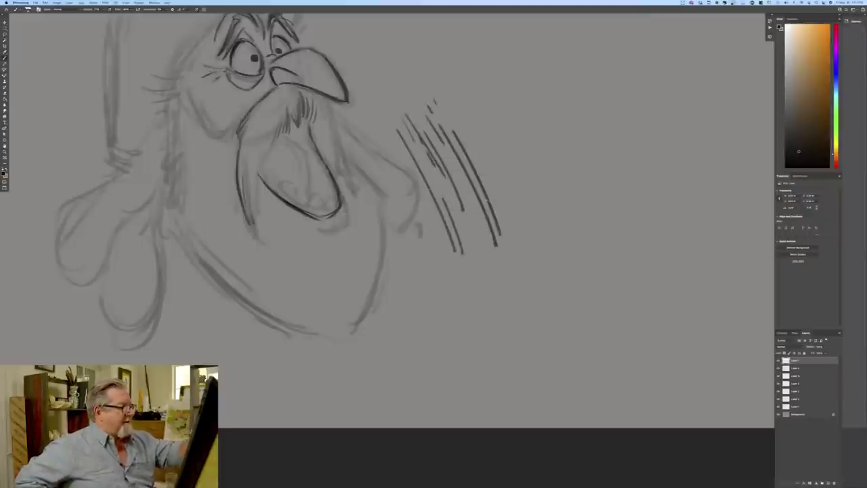
mouse_move(446, 104)
left_mouse_down()
mouse_move(506, 225)
mouse_move(520, 237)
left_mouse_up()
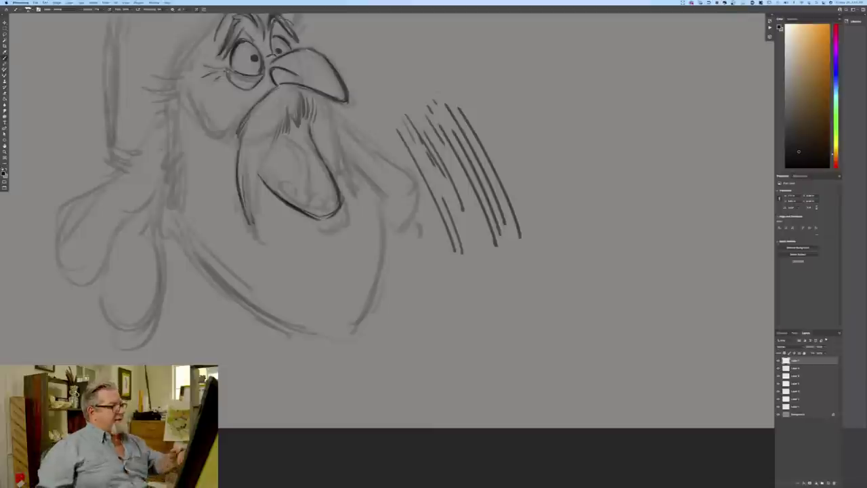
left_click_drag(398, 129, 452, 239)
left_click_drag(409, 147, 462, 255)
left_click_drag(406, 114, 465, 213)
left_click_drag(431, 112, 496, 245)
left_click_drag(446, 104, 504, 225)
left_click_drag(458, 107, 521, 238)
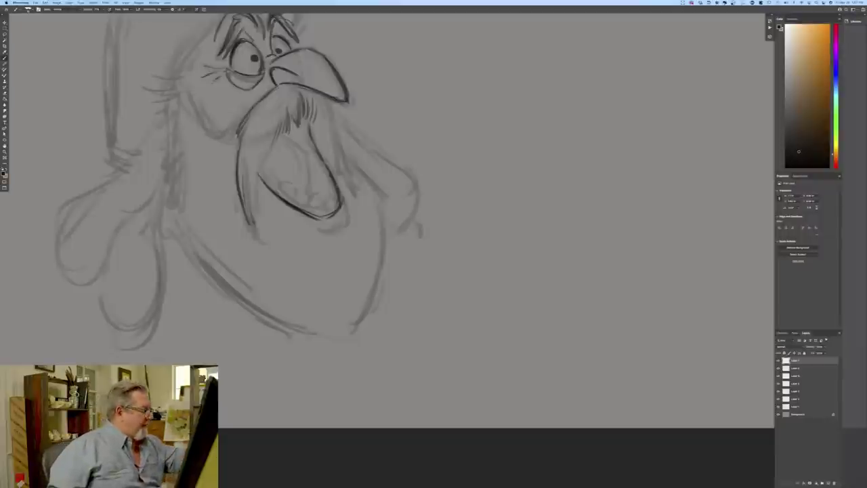
- Draw the lower lip and the rounded, widely spaced teeth inside the open mouth
mouse_move(347, 219)
left_mouse_down()
mouse_move(343, 192)
mouse_move(323, 233)
mouse_move(331, 233)
mouse_move(305, 226)
mouse_move(320, 233)
mouse_move(308, 197)
mouse_move(324, 200)
mouse_move(326, 212)
mouse_move(306, 207)
mouse_move(289, 185)
mouse_move(297, 197)
mouse_move(335, 203)
mouse_move(333, 187)
mouse_move(313, 179)
mouse_move(324, 169)
left_mouse_up()
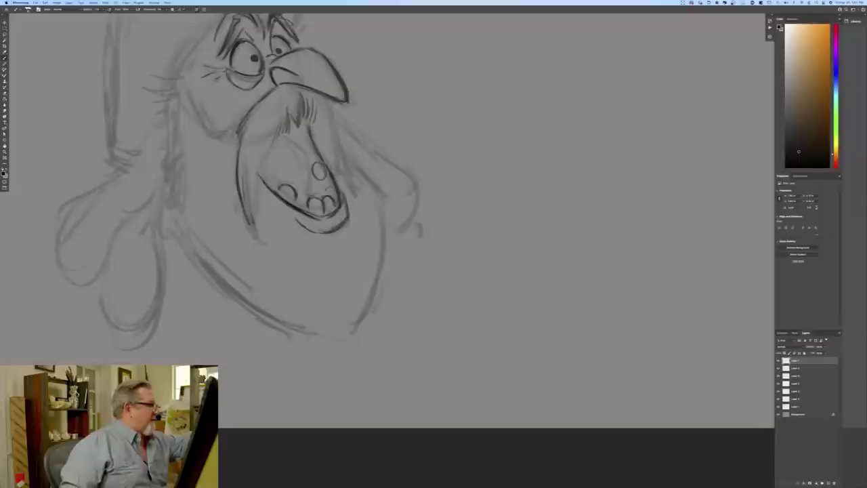
- Outline the near cheek and draw hair tufts from the temple down into the beard's near edge
left_click_drag(237, 128, 221, 139)
mouse_move(192, 89)
left_mouse_down()
mouse_move(225, 140)
mouse_move(207, 138)
mouse_move(233, 136)
left_mouse_up()
mouse_move(190, 73)
left_mouse_down()
mouse_move(194, 98)
mouse_move(169, 81)
left_mouse_up()
left_click_drag(170, 80, 146, 79)
mouse_move(173, 87)
left_mouse_down()
mouse_move(146, 89)
mouse_move(157, 96)
left_mouse_up()
mouse_move(175, 94)
left_mouse_down()
mouse_move(155, 103)
mouse_move(150, 141)
mouse_move(163, 177)
mouse_move(153, 194)
left_mouse_up()
mouse_move(181, 173)
left_mouse_down()
mouse_move(157, 196)
mouse_move(196, 256)
left_mouse_up()
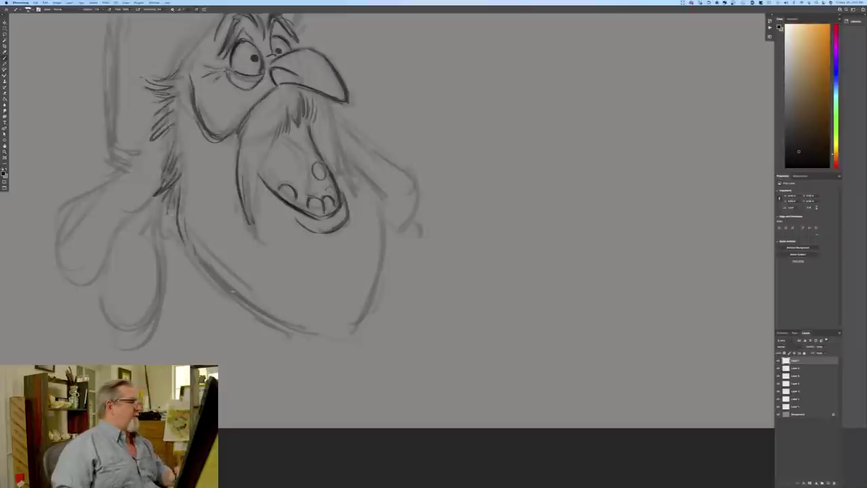
- Draw the moustache's far outer edge and finish the near half's inner edge with hair strokes at both tips
left_click_drag(326, 99, 353, 181)
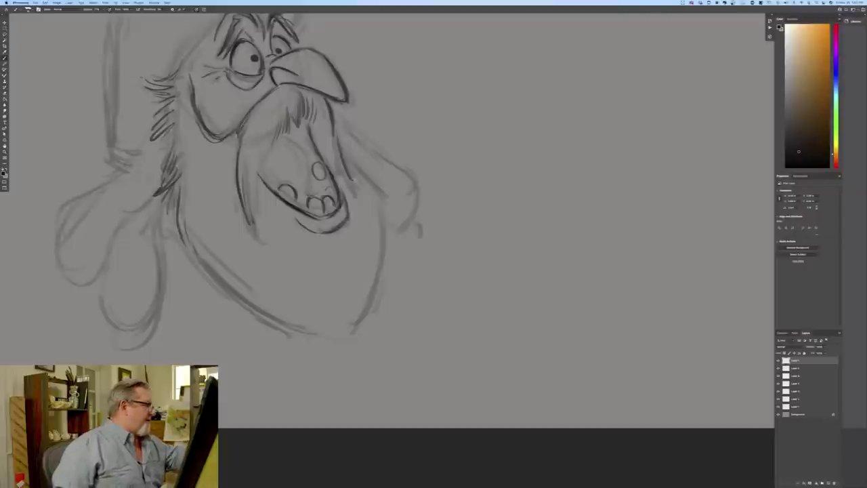
left_click_drag(275, 135, 256, 217)
left_click_drag(257, 185, 265, 238)
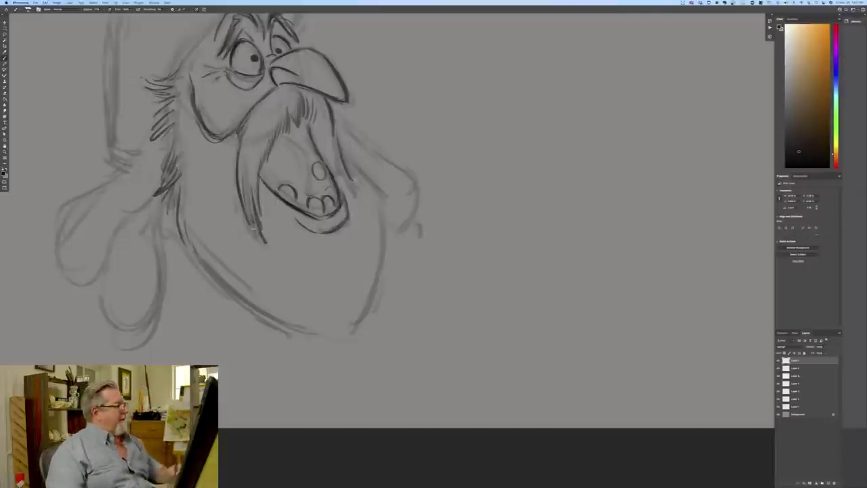
left_click_drag(338, 156, 346, 184)
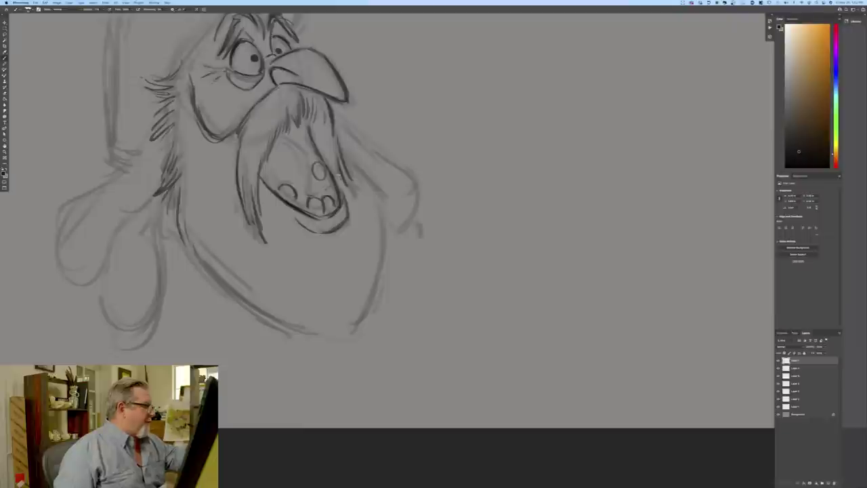
- Draw the beard's far-side tufts and outline its far, near and bottom contours with ragged hair at the chin
left_click_drag(342, 144, 351, 156)
left_click_drag(358, 168, 380, 180)
left_click_drag(360, 174, 385, 193)
mouse_move(366, 182)
left_mouse_down()
mouse_move(388, 211)
mouse_move(366, 310)
left_mouse_up()
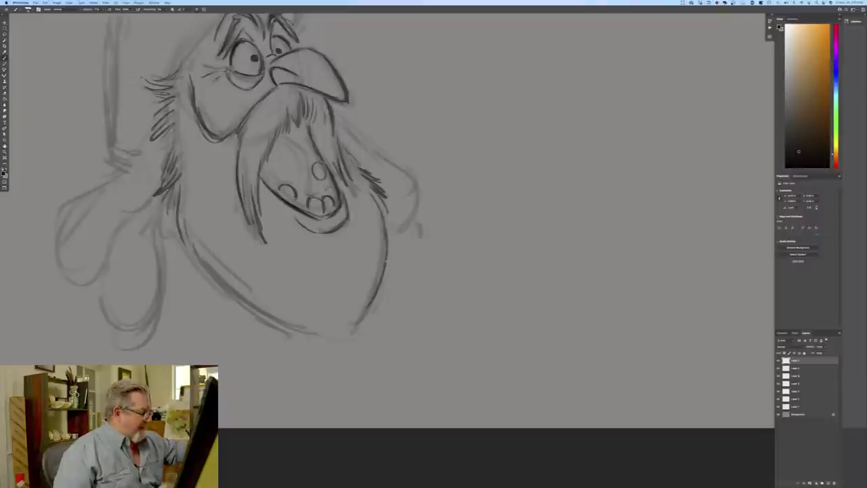
left_click_drag(383, 263, 355, 338)
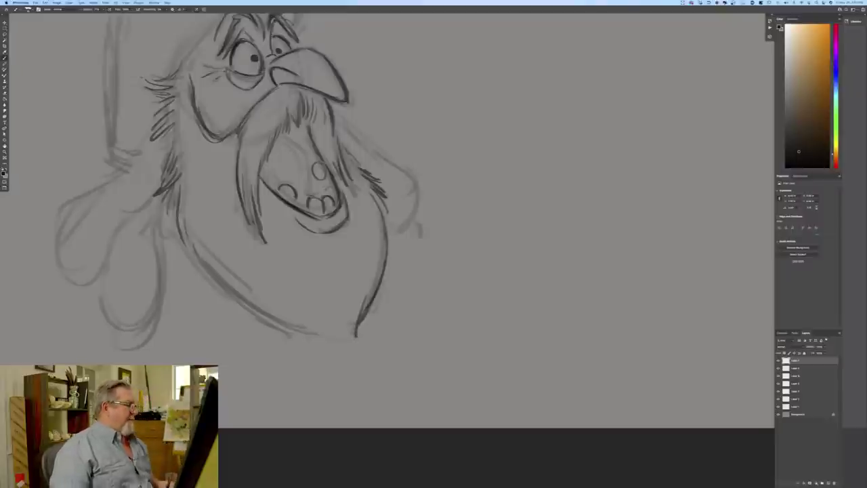
mouse_move(185, 220)
left_mouse_down()
mouse_move(194, 255)
mouse_move(217, 283)
mouse_move(259, 311)
left_mouse_up()
mouse_move(208, 278)
left_mouse_down()
mouse_move(280, 327)
mouse_move(346, 335)
left_mouse_up()
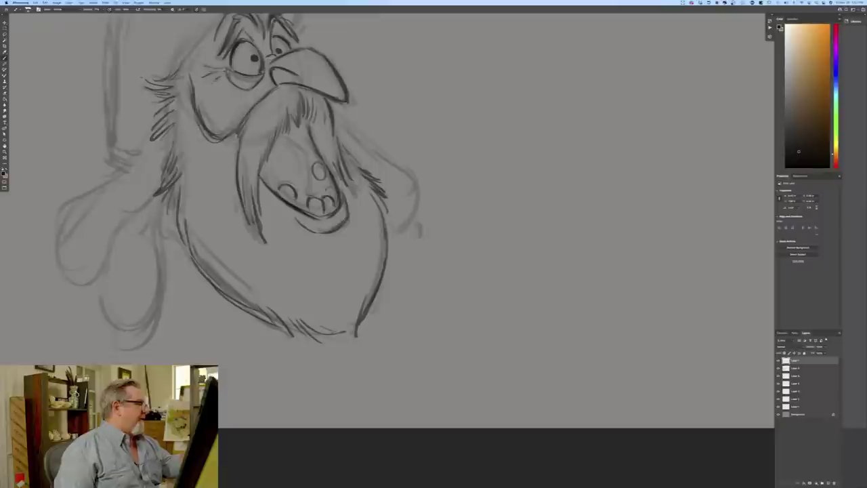
- Draw the tongue inside the open mouth and outline the hanging lock on the head's far side
left_click_drag(282, 143, 299, 171)
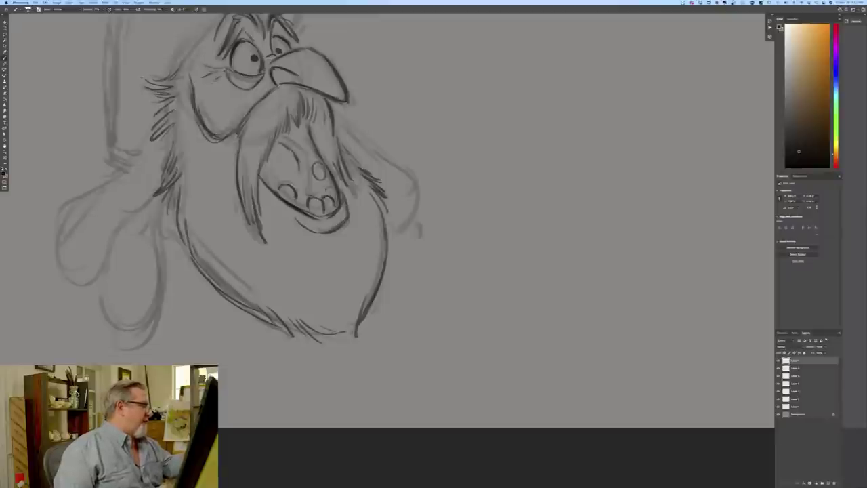
mouse_move(289, 139)
left_mouse_down()
mouse_move(299, 146)
mouse_move(306, 193)
left_mouse_up()
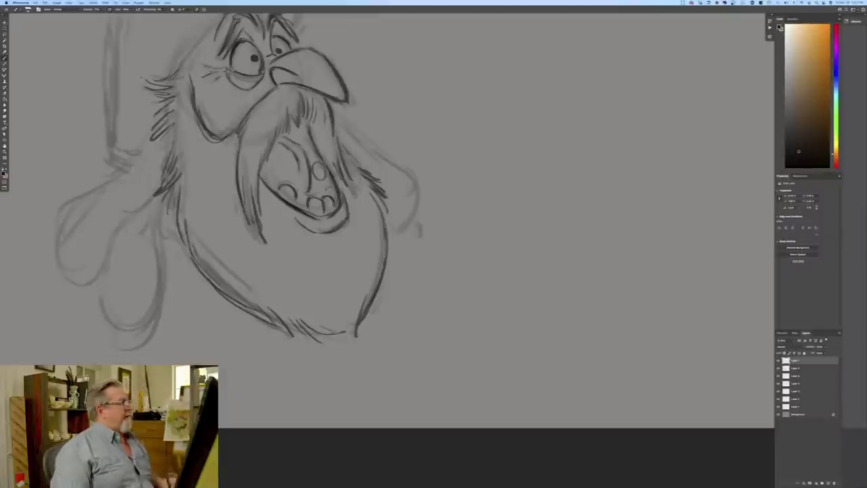
mouse_move(334, 110)
left_mouse_down()
mouse_move(356, 139)
mouse_move(411, 172)
mouse_move(417, 214)
mouse_move(396, 234)
left_mouse_up()
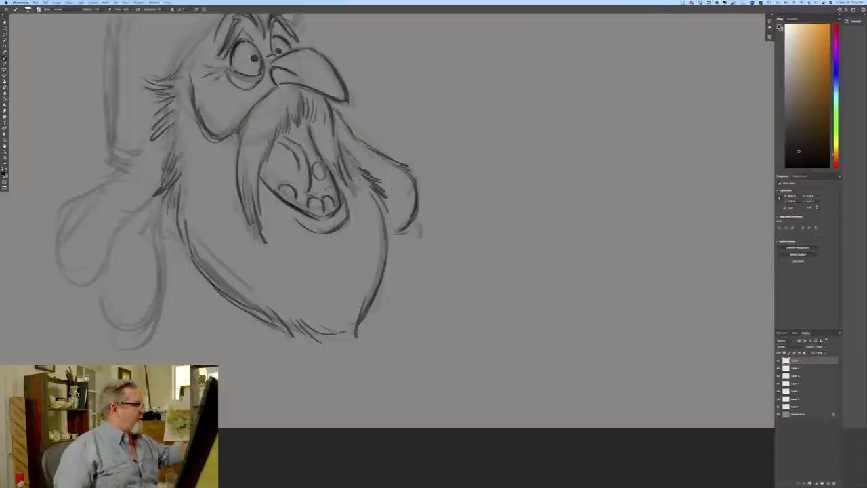
- Outline the two rounded ear flaps hanging on the near side of the shouting character's head with darker lines
mouse_move(149, 134)
left_mouse_down()
mouse_move(107, 177)
mouse_move(73, 194)
mouse_move(56, 272)
mouse_move(84, 292)
left_mouse_up()
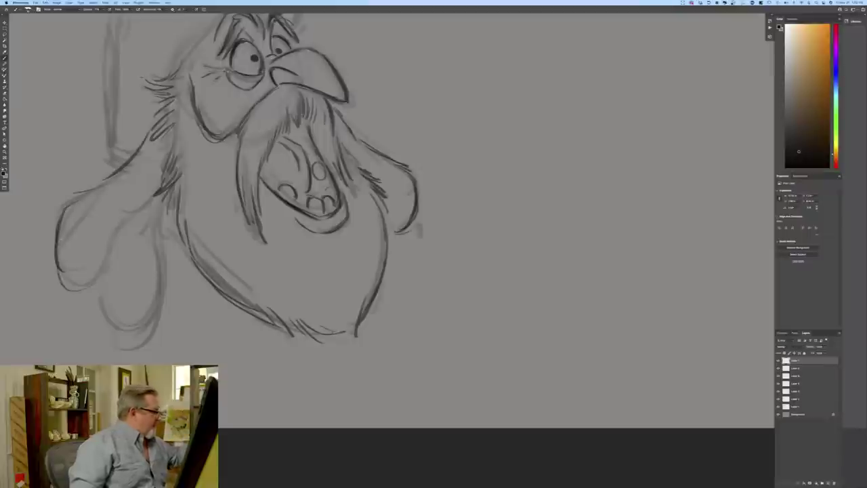
left_click_drag(119, 201, 109, 249)
left_click_drag(115, 217, 112, 232)
left_click_drag(120, 201, 115, 221)
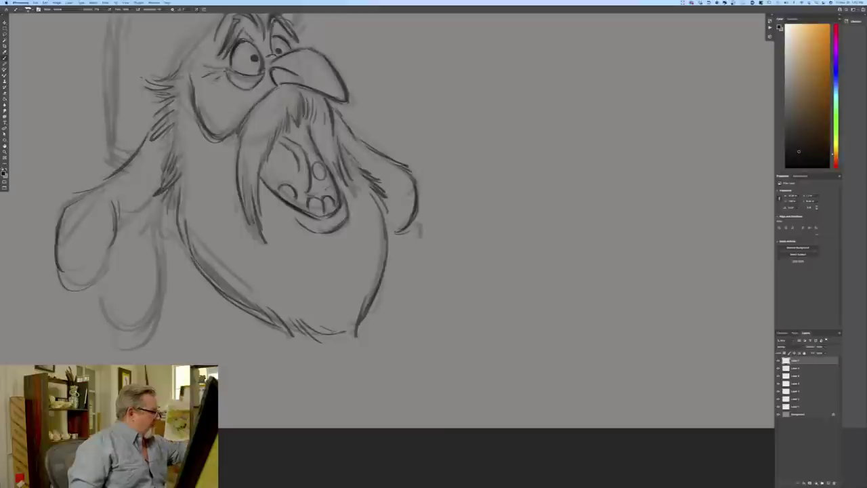
mouse_move(158, 188)
left_mouse_down()
mouse_move(73, 285)
mouse_move(85, 280)
left_mouse_up()
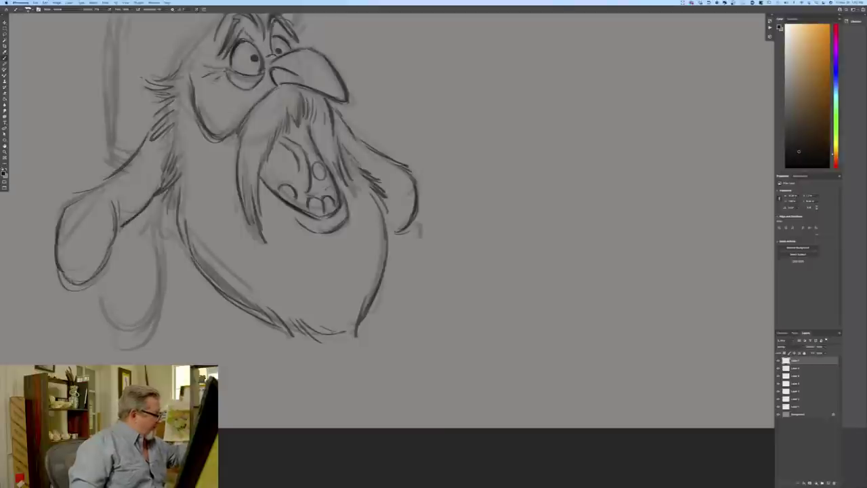
left_click_drag(160, 213, 145, 323)
left_click_drag(164, 285, 132, 330)
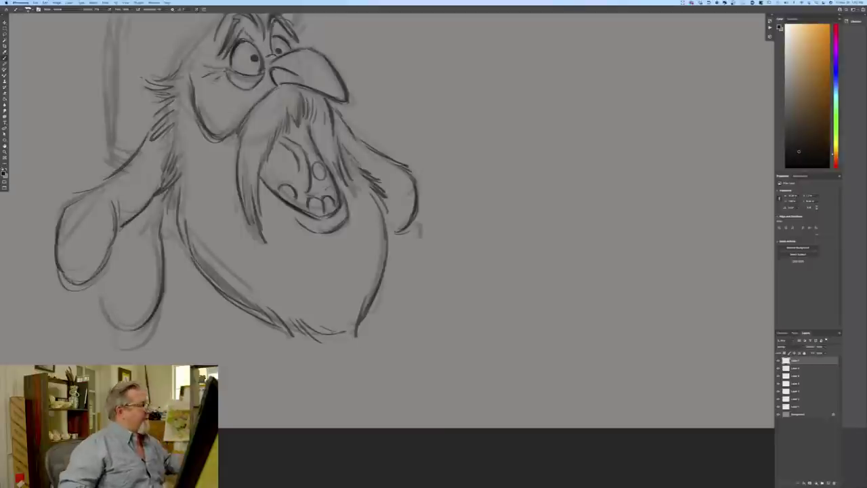
- Draw the back edge of the shouting character's fur hat with small fur tufts at its upper and lower corners
left_click_drag(207, 402, 228, 431)
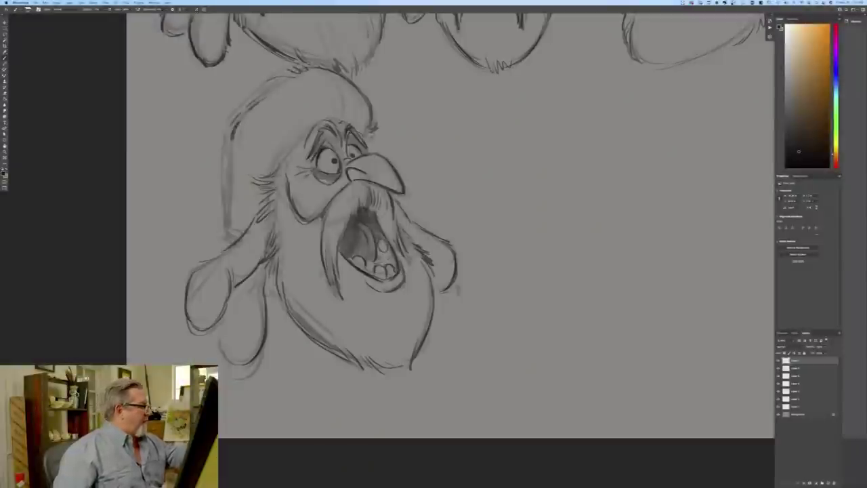
left_click_drag(250, 108, 231, 135)
left_click_drag(222, 133, 231, 141)
mouse_move(223, 142)
left_mouse_down()
mouse_move(231, 145)
mouse_move(228, 225)
left_mouse_up()
left_click_drag(229, 168, 233, 227)
left_click_drag(225, 236, 237, 234)
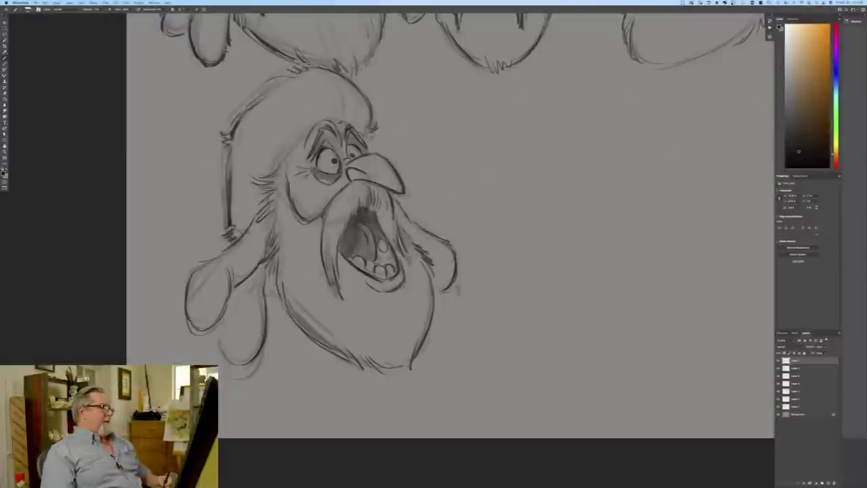
- Draw the curved crease on the front of the hat and short fur strokes along its brim above the near temple
left_click_drag(329, 75, 343, 118)
left_click_drag(299, 141, 299, 154)
left_click_drag(288, 151, 289, 162)
left_click_drag(280, 160, 292, 187)
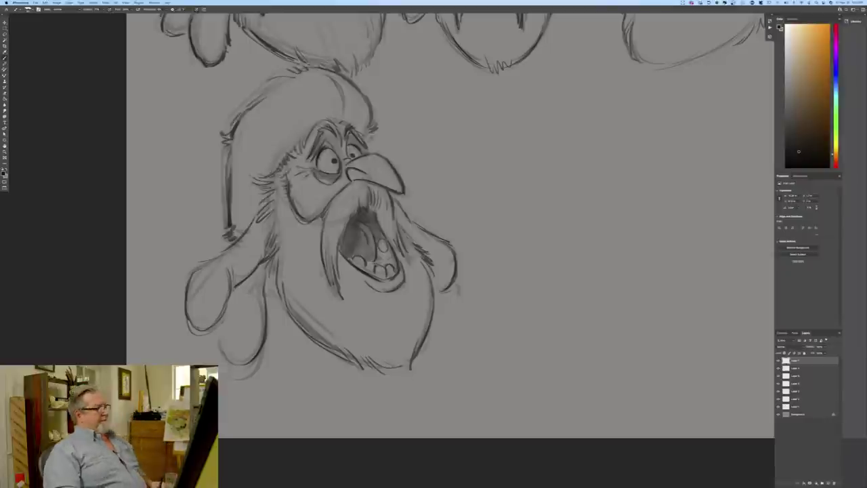
- Add hair strokes along the near sideburn, darken the near ear flaps' contours, and touch up the far brow and moustache
mouse_move(269, 191)
left_mouse_down()
mouse_move(255, 223)
mouse_move(263, 248)
left_mouse_up()
mouse_move(272, 219)
left_mouse_down()
mouse_move(261, 313)
mouse_move(217, 331)
mouse_move(254, 358)
mouse_move(238, 363)
left_mouse_up()
left_click_drag(226, 296, 190, 329)
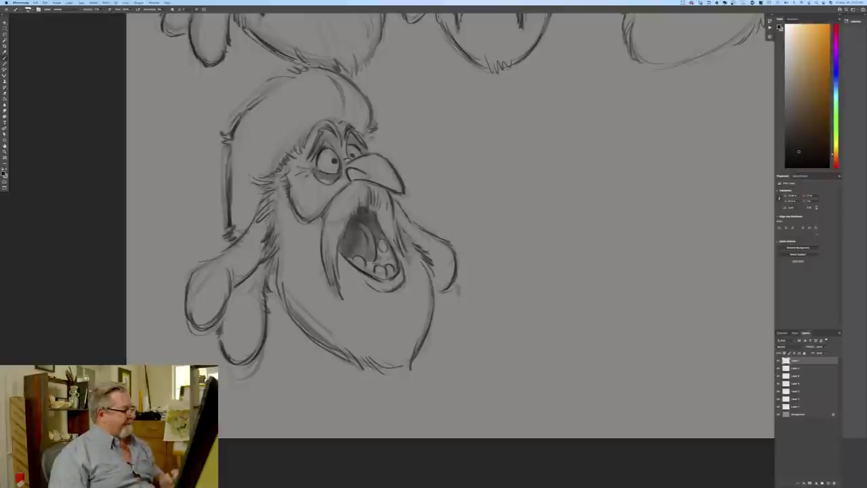
mouse_move(353, 126)
left_mouse_down()
mouse_move(361, 135)
mouse_move(352, 129)
left_mouse_up()
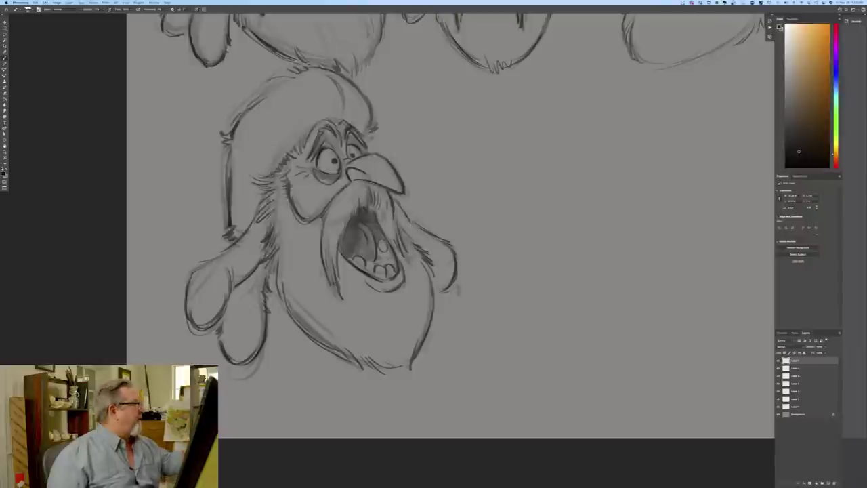
left_click_drag(385, 216, 390, 235)
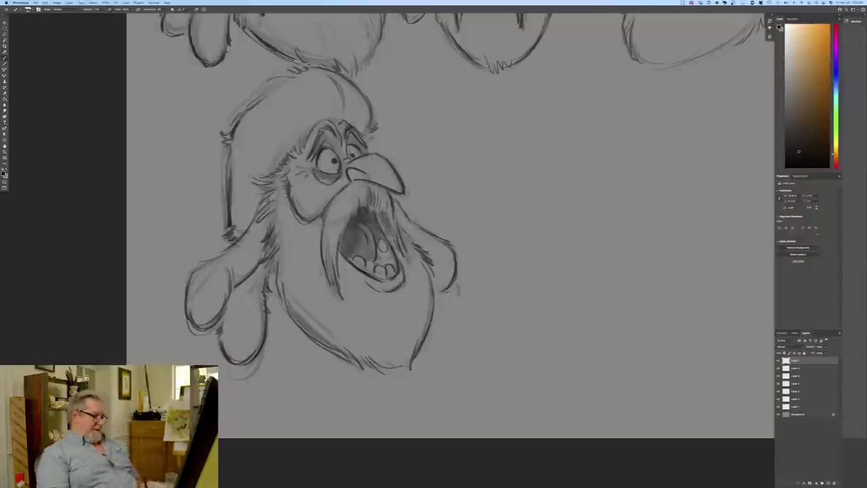
- Scale down the shouting head's rough and line layers together and move the head closer to the canvas's lower-left area
key("super+minus")
key("super+minus")
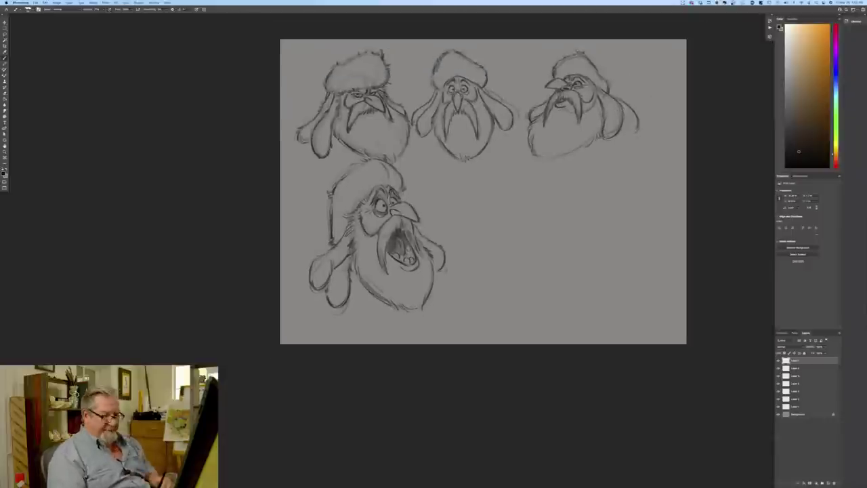
left_click(794, 370, "shift")
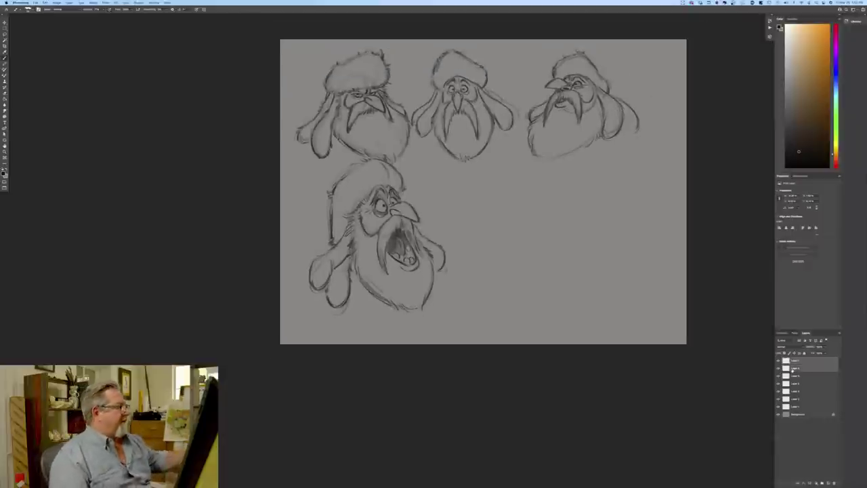
left_click(45, 3)
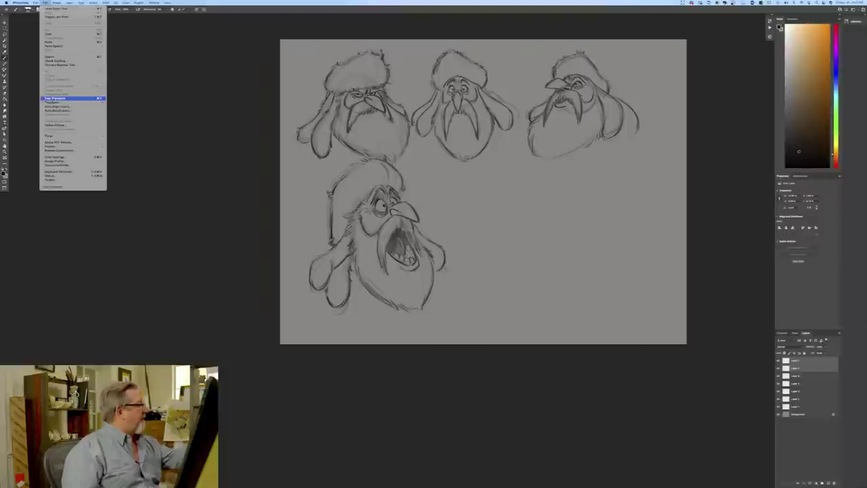
left_click(67, 99)
left_click_drag(483, 310, 461, 287)
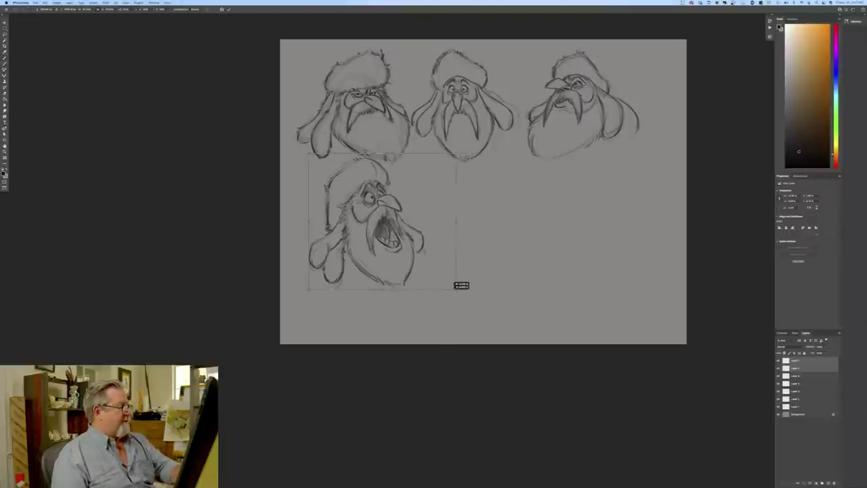
left_click_drag(367, 252, 339, 261)
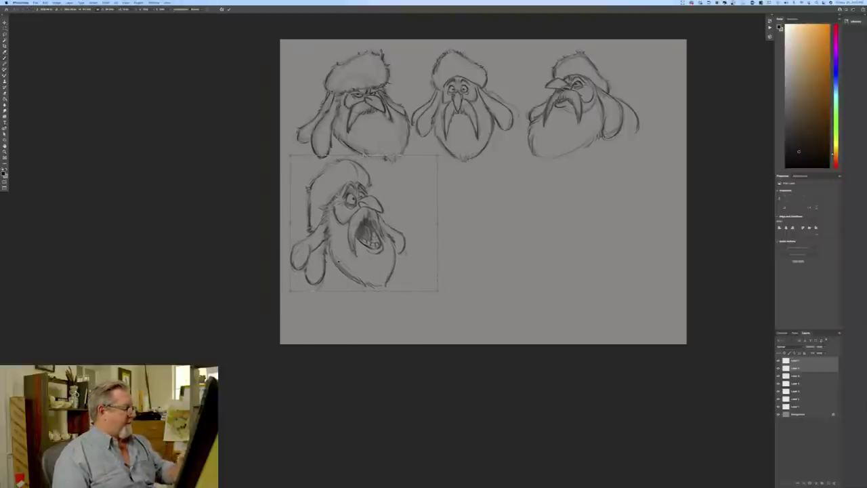
key("Return")
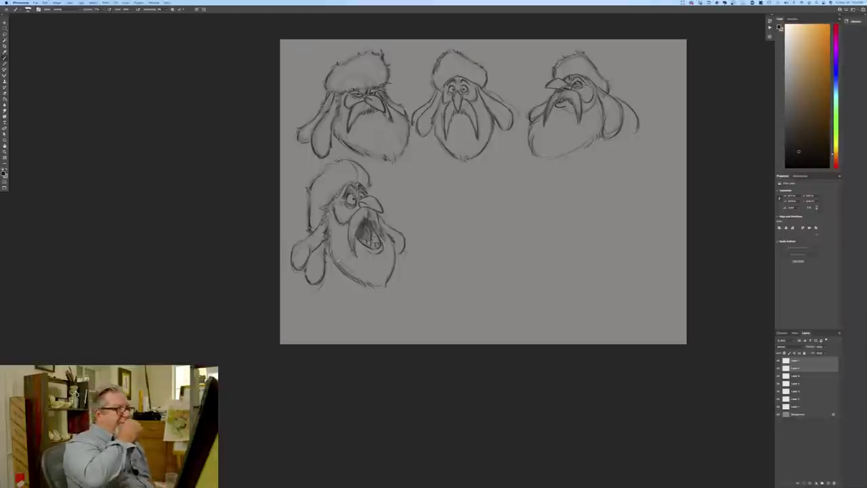
key("b")
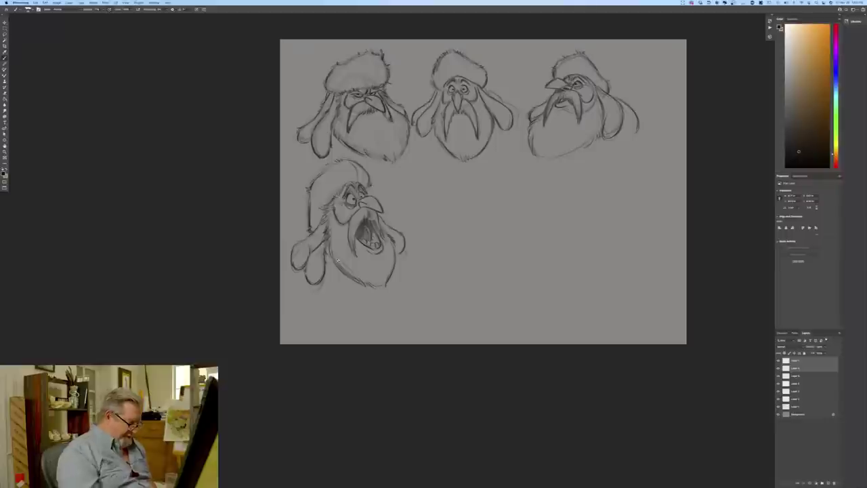
key("super+plus")
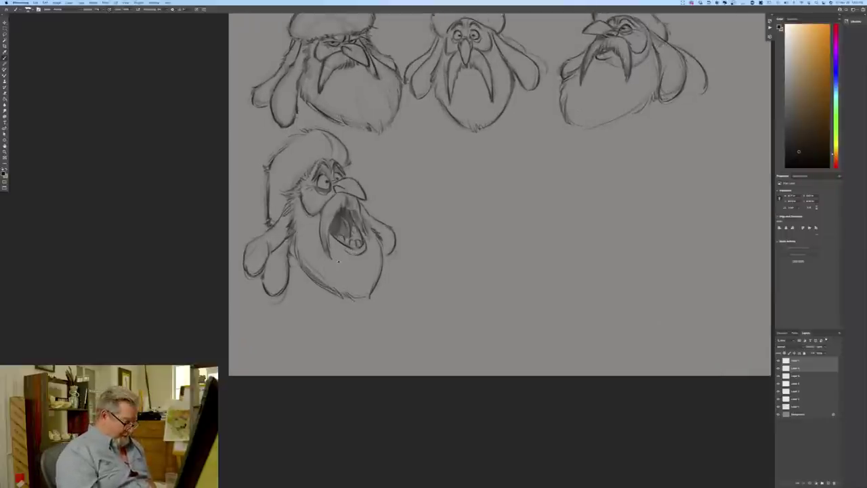
key("super+minus")
key("super+minus")
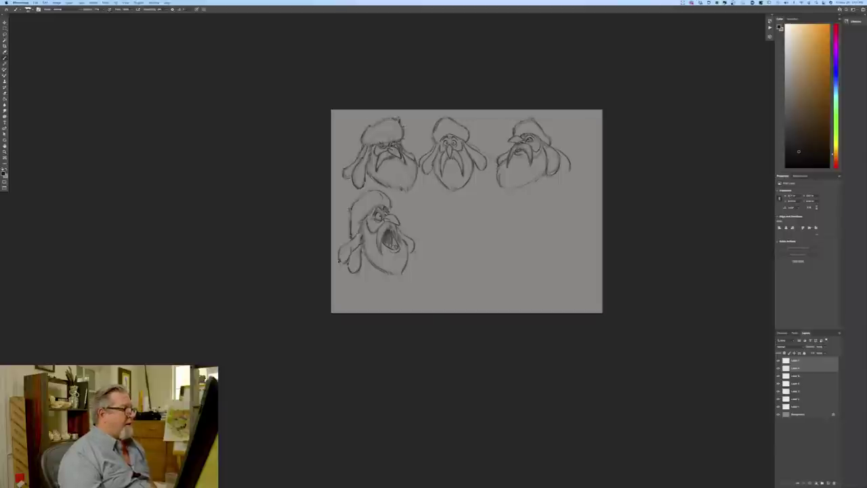
- Add a new layer on top and sketch a rough head circle in the empty space beside the shouting head
key("super+plus")
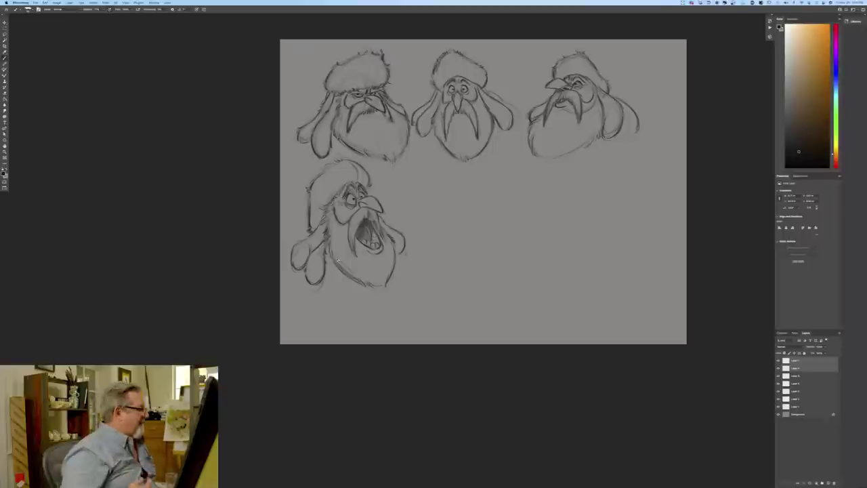
key("super+plus")
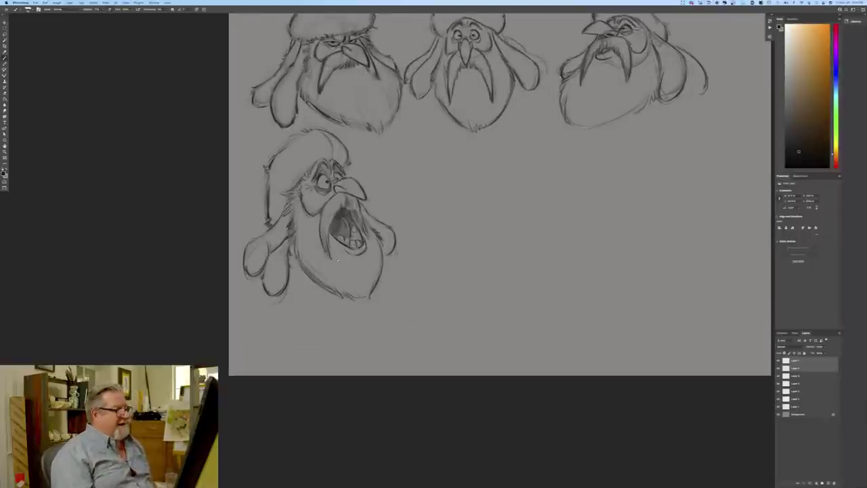
left_click(798, 367)
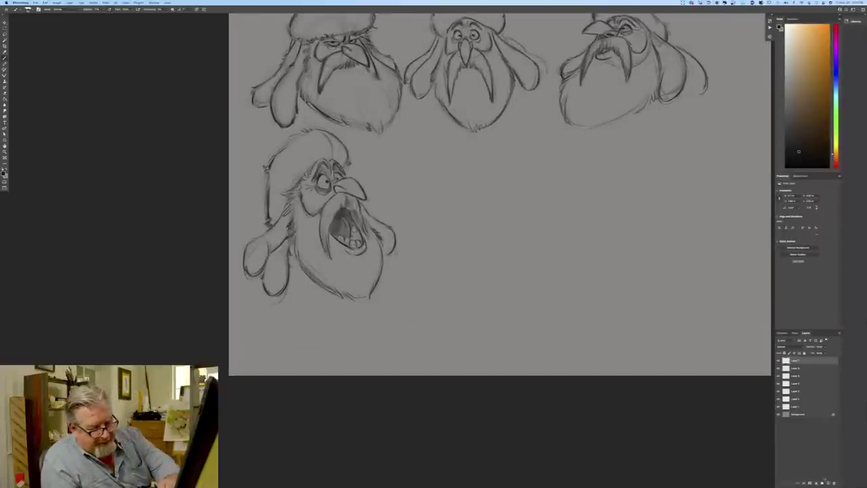
left_click(827, 482)
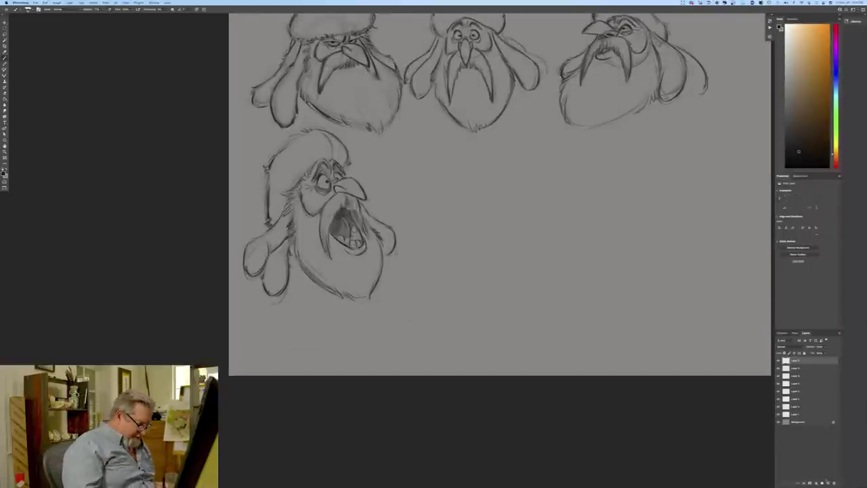
key("super+plus")
left_click_drag(272, 396, 124, 429)
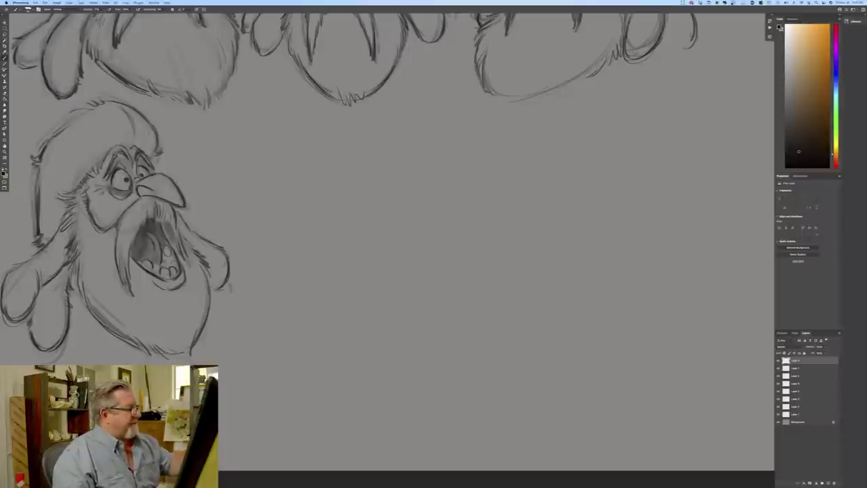
mouse_move(393, 139)
left_mouse_down()
mouse_move(373, 183)
mouse_move(401, 229)
mouse_move(450, 221)
left_mouse_up()
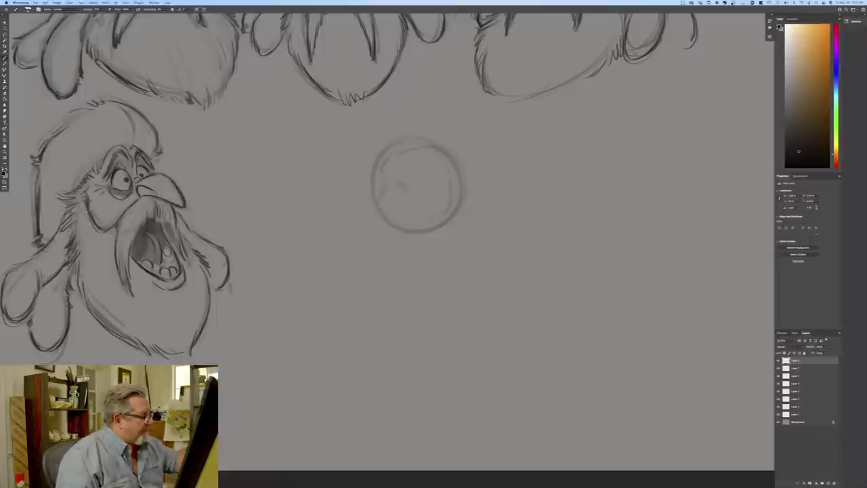
- Rough in a long pointed nose angling down from the circle's middle past its lower edge, with a small nostril wing
left_click_drag(402, 183, 368, 232)
mouse_move(399, 198)
left_mouse_down()
mouse_move(415, 215)
mouse_move(393, 224)
mouse_move(405, 191)
mouse_move(374, 214)
mouse_move(368, 239)
left_mouse_up()
left_click_drag(377, 207, 372, 216)
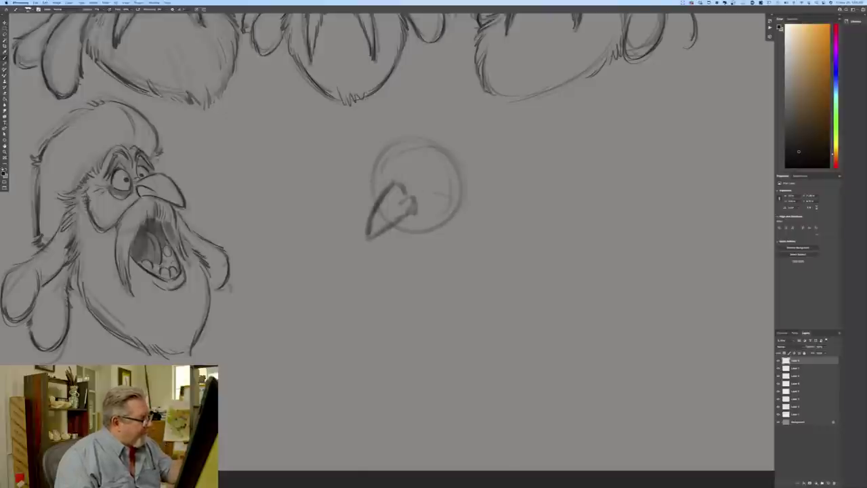
- Sketch the two narrowed eyes with heavy lids and dark pupils, and add curved brow lines above the nose
left_click_drag(416, 189, 449, 197)
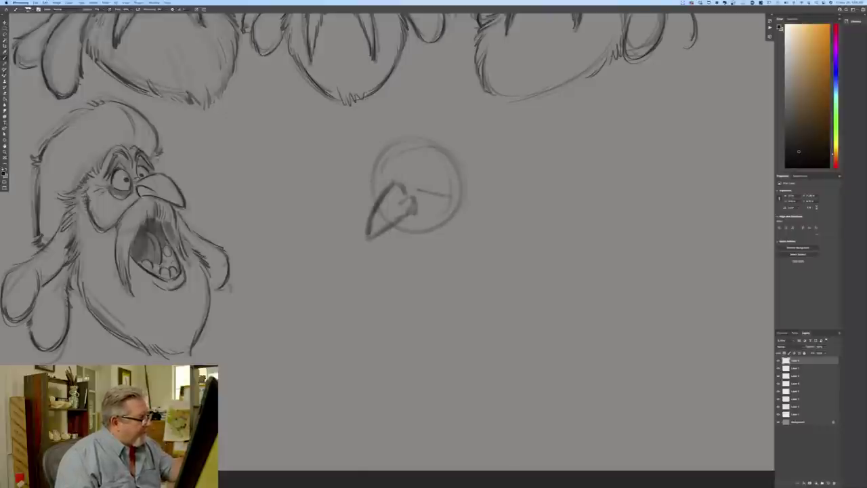
left_click_drag(419, 194, 445, 198)
mouse_move(386, 177)
left_mouse_down()
mouse_move(375, 181)
mouse_move(383, 188)
left_mouse_up()
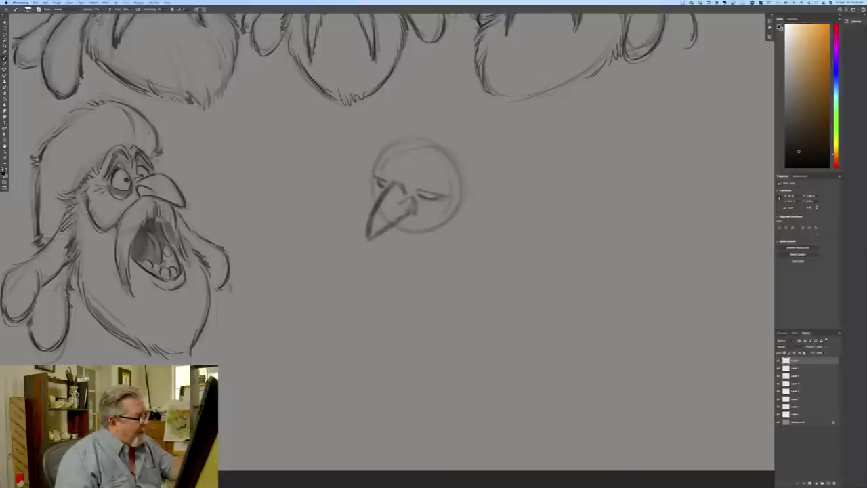
mouse_move(444, 185)
left_mouse_down()
mouse_move(428, 189)
mouse_move(448, 194)
mouse_move(408, 183)
mouse_move(405, 168)
mouse_move(368, 161)
left_mouse_up()
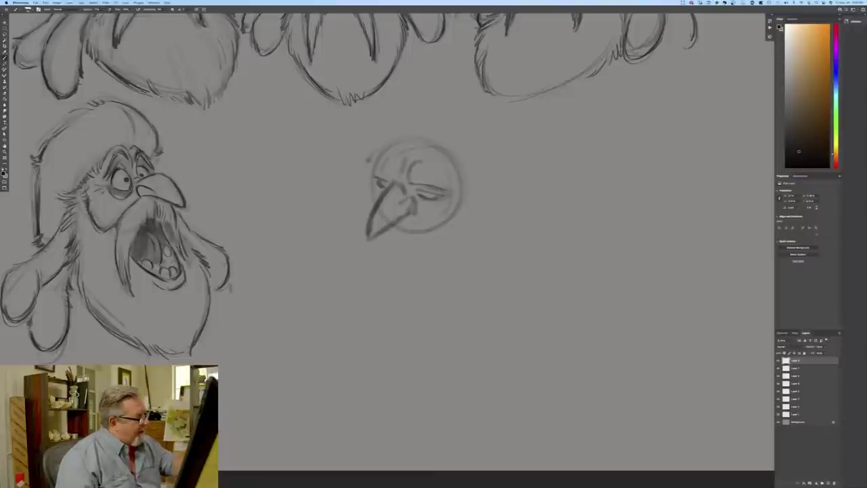
left_click_drag(425, 193, 434, 195)
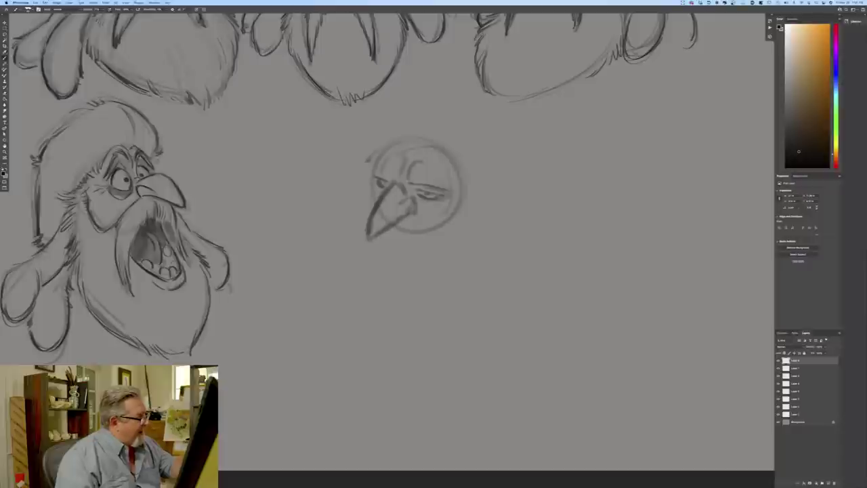
left_click_drag(386, 182, 393, 185)
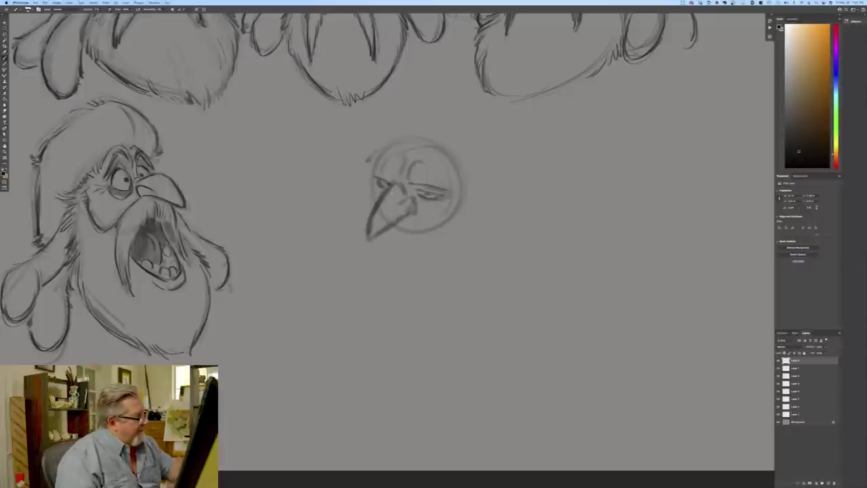
left_click_drag(425, 192, 432, 194)
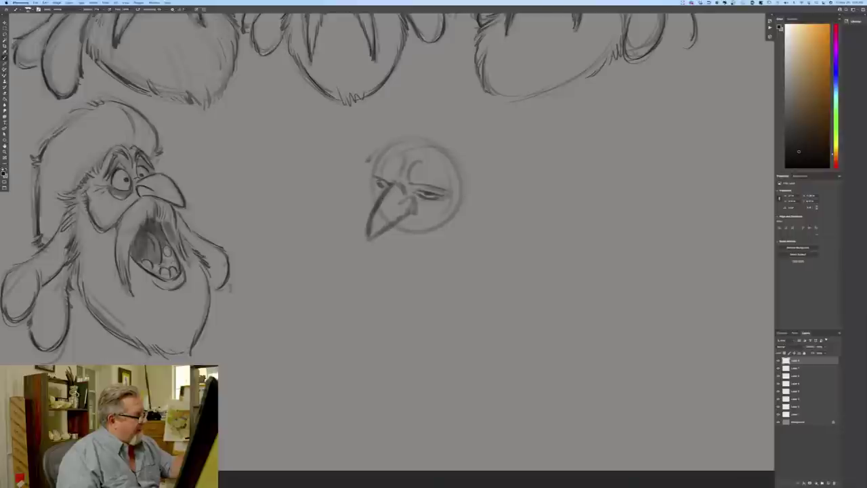
left_click_drag(378, 181, 383, 184)
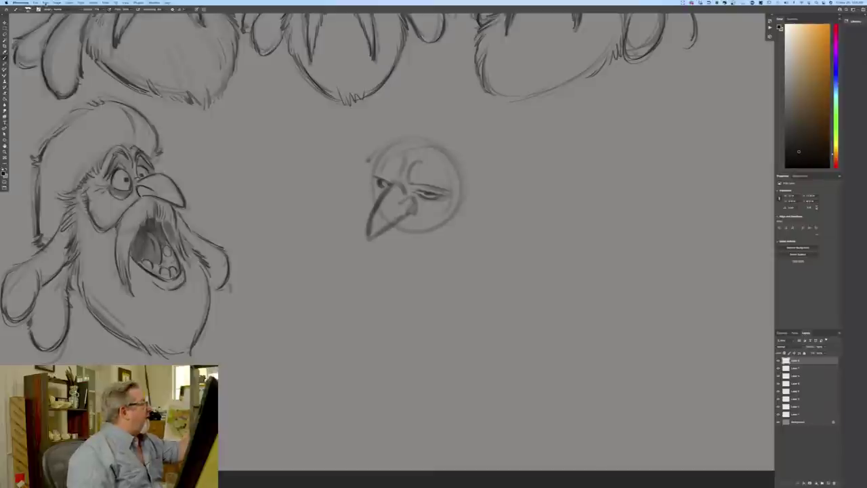
- Rotate the new rough head slightly counterclockwise with a free transform so its nose points more steeply downward
left_click(44, 2)
left_click(68, 92)
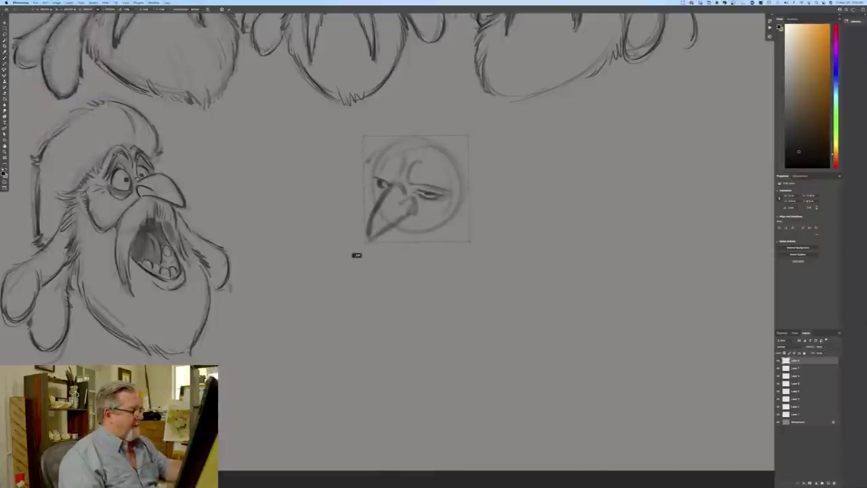
mouse_move(357, 255)
left_mouse_down()
mouse_move(374, 269)
mouse_move(367, 265)
left_mouse_up()
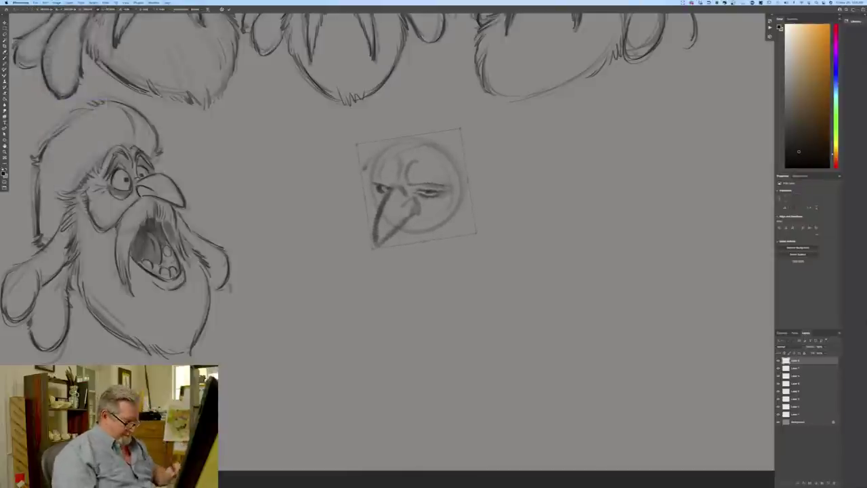
key("Return")
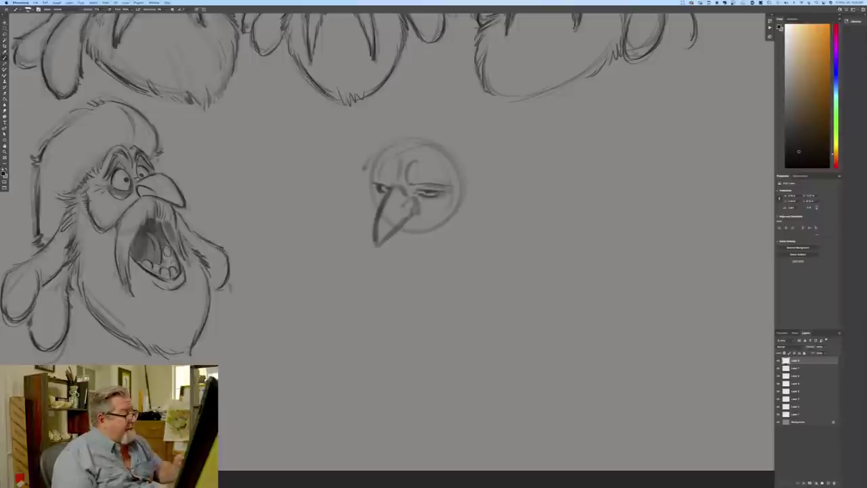
- Darken the narrowed eyes, add short bag lines beneath them, and strengthen the rough nose contour and nostril
left_click_drag(434, 193, 445, 192)
mouse_move(388, 187)
left_mouse_down()
mouse_move(376, 184)
mouse_move(437, 190)
mouse_move(439, 205)
left_mouse_up()
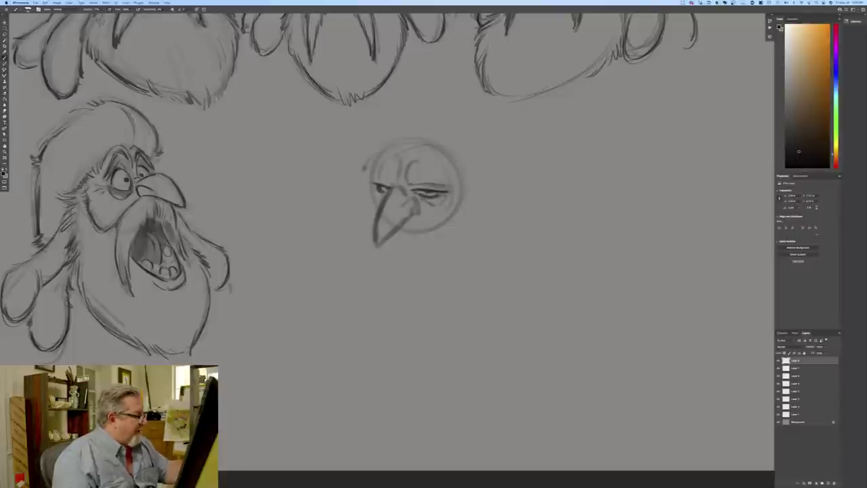
left_click_drag(372, 191, 379, 198)
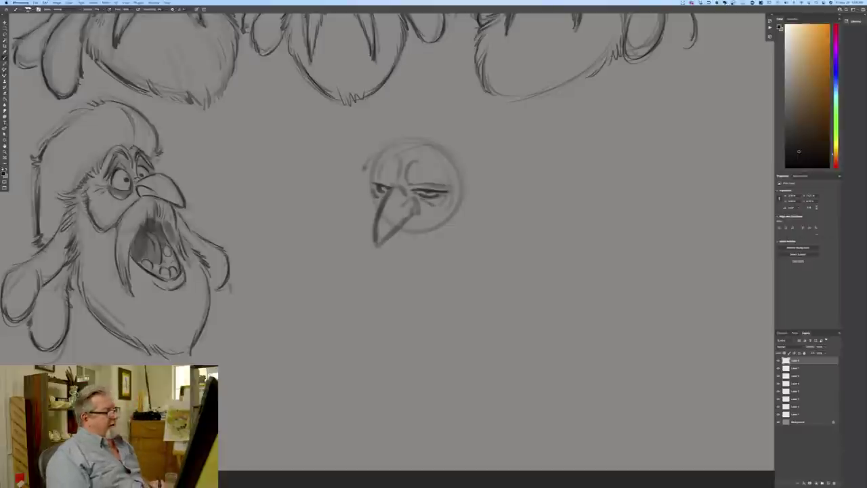
mouse_move(401, 188)
left_mouse_down()
mouse_move(410, 193)
mouse_move(389, 187)
mouse_move(417, 213)
mouse_move(398, 227)
left_mouse_up()
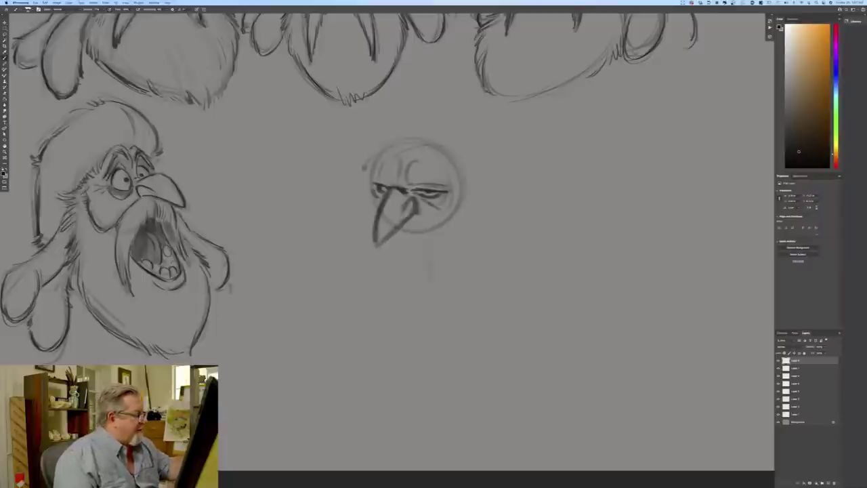
- Rough in the moustache's long outer edges down from the nose, and the nearer cheek as a drooping pointed shape
left_click_drag(430, 230, 427, 305)
left_click_drag(368, 249, 364, 309)
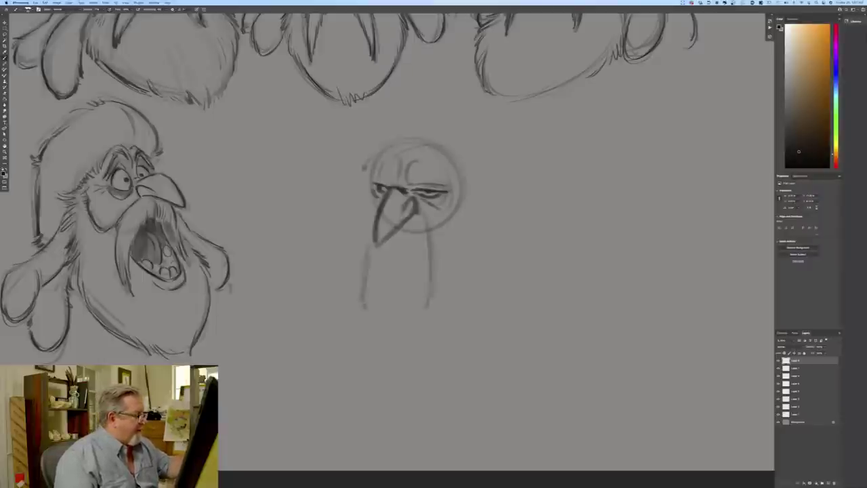
left_click_drag(438, 244, 448, 244)
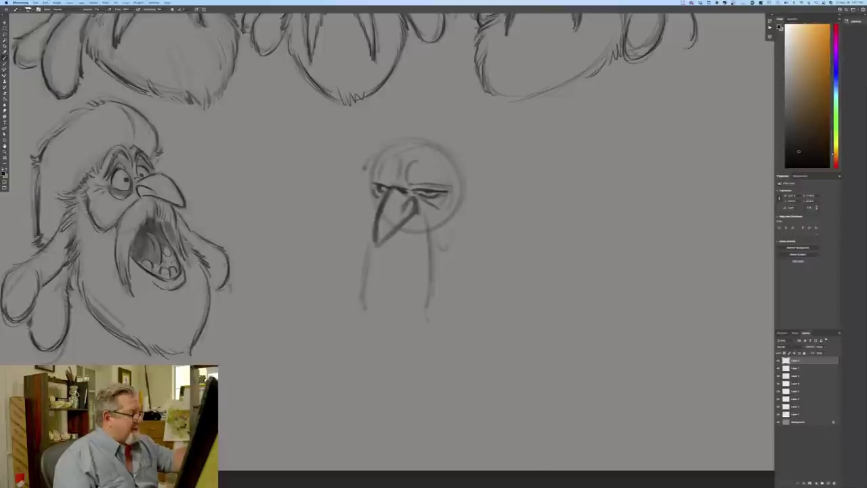
left_click_drag(462, 198, 440, 250)
left_click_drag(462, 209, 434, 217)
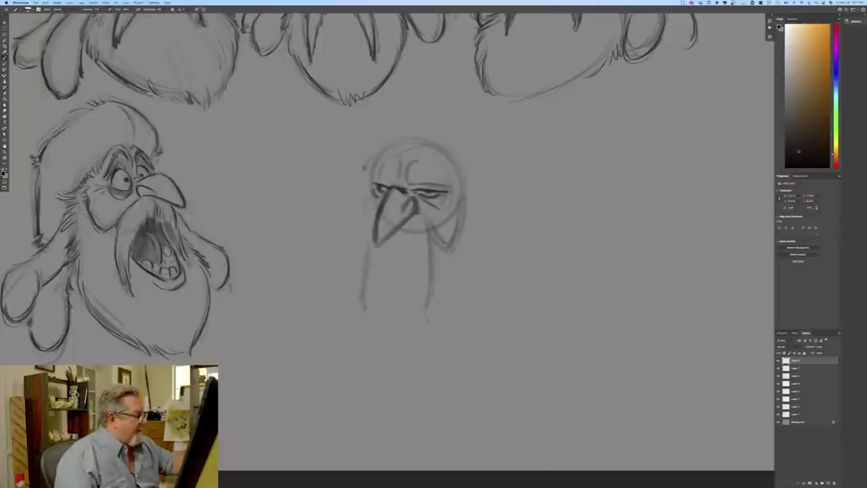
- Rough in the far cheek and a long beard outline tapering to a narrow base, with a first mark beneath the nose
left_click_drag(370, 191, 339, 262)
mouse_move(360, 212)
left_mouse_down()
mouse_move(336, 277)
mouse_move(363, 394)
left_mouse_up()
left_click_drag(474, 224, 483, 293)
mouse_move(469, 240)
left_mouse_down()
mouse_move(477, 314)
mouse_move(415, 406)
left_mouse_up()
mouse_move(460, 347)
left_mouse_down()
mouse_move(402, 412)
mouse_move(379, 416)
left_mouse_up()
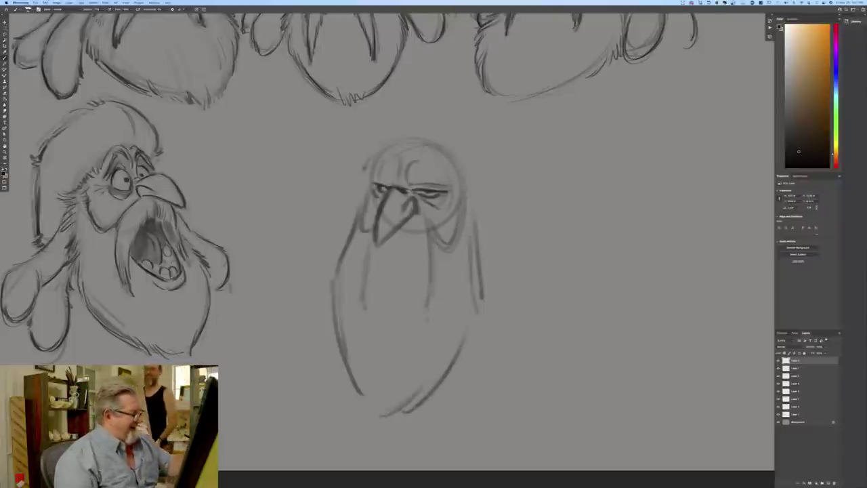
left_click_drag(407, 258, 410, 238)
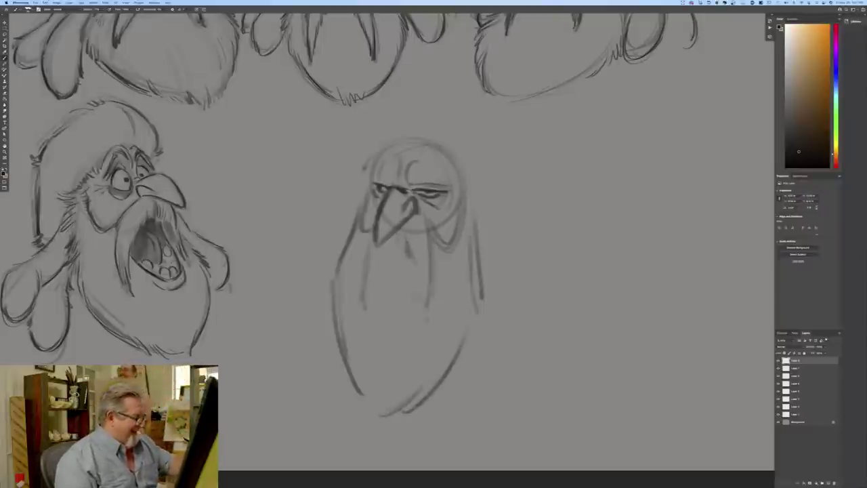
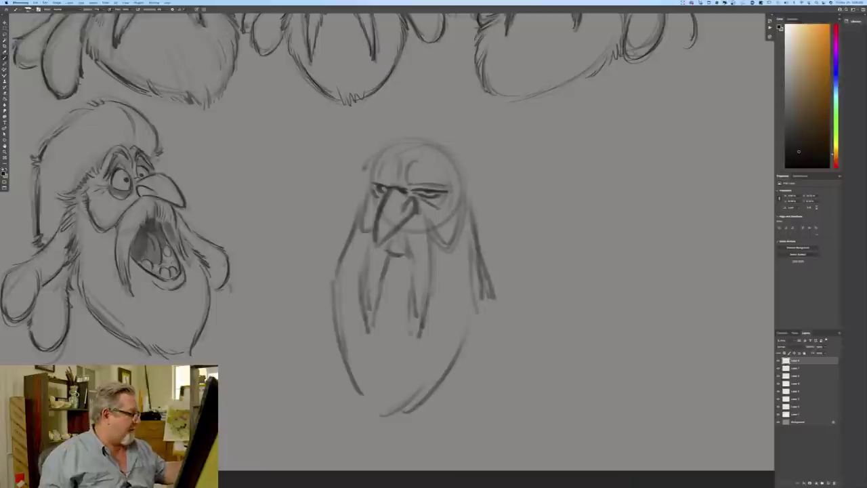
- Restate both sides of the long beard with inner contour strokes that converge at its rounded tip
mouse_move(358, 235)
left_mouse_down()
mouse_move(342, 279)
mouse_move(343, 323)
mouse_move(392, 415)
mouse_move(437, 399)
left_mouse_up()
left_click_drag(475, 293, 449, 387)
mouse_move(476, 309)
left_mouse_down()
mouse_move(460, 371)
mouse_move(437, 398)
left_mouse_up()
left_click_drag(449, 392, 412, 415)
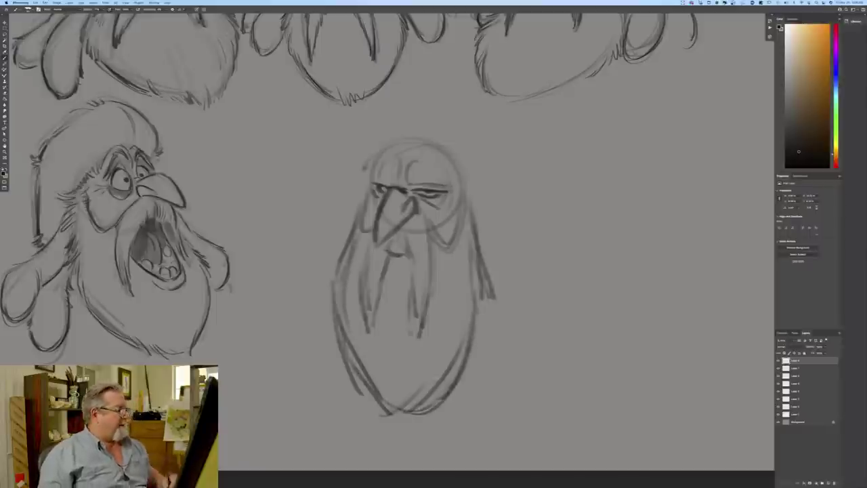
- Sketch lowered brow strokes above both eyes and spiky tufts of hair flaring from both temples
left_click_drag(414, 184, 450, 181)
left_click_drag(367, 165, 385, 178)
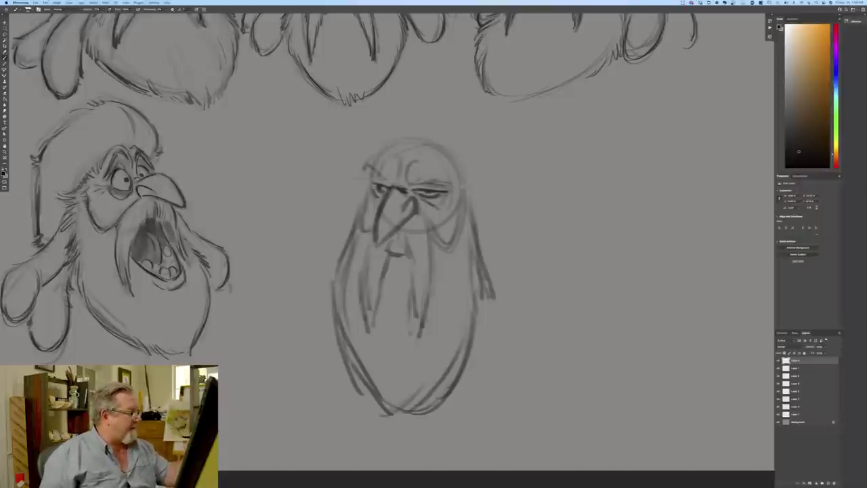
mouse_move(491, 180)
left_mouse_down()
mouse_move(469, 195)
mouse_move(474, 250)
left_mouse_up()
mouse_move(368, 179)
left_mouse_down()
mouse_move(350, 193)
mouse_move(350, 231)
left_mouse_up()
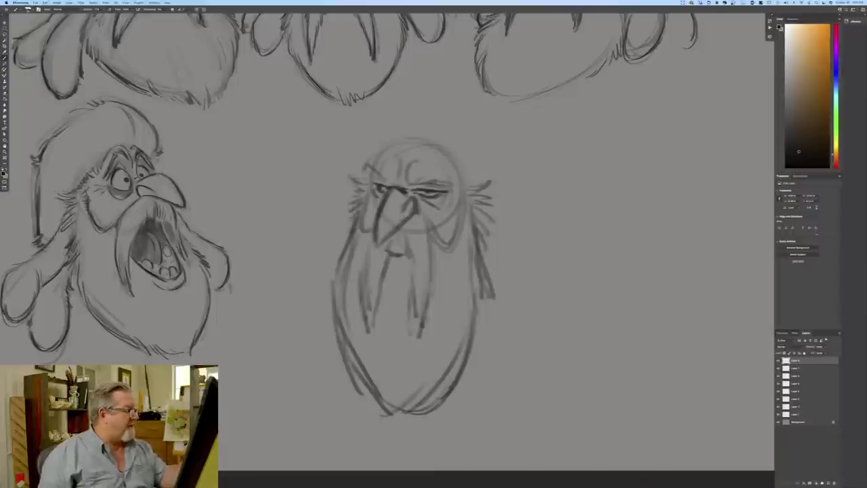
- Sketch the fur hat with a curved brim across the forehead and a wide, peaked crown bulging over both temples
left_click_drag(377, 163, 469, 182)
mouse_move(369, 168)
left_mouse_down()
mouse_move(387, 163)
mouse_move(467, 181)
left_mouse_up()
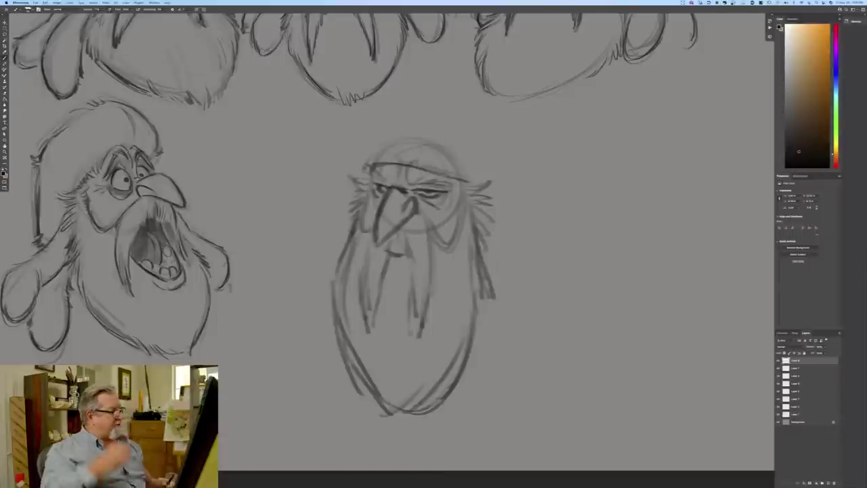
left_click_drag(363, 106, 405, 88)
mouse_move(412, 84)
left_mouse_down()
mouse_move(478, 141)
mouse_move(496, 143)
mouse_move(509, 157)
mouse_move(504, 196)
left_mouse_up()
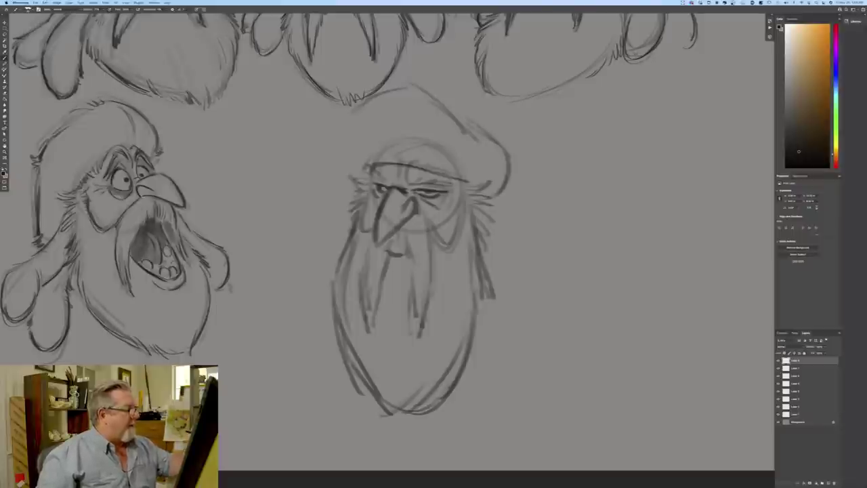
mouse_move(343, 114)
left_mouse_down()
mouse_move(340, 165)
mouse_move(351, 178)
left_mouse_up()
left_click_drag(338, 139, 350, 182)
- Rough in the long rounded flaps hanging beneath the hat on both sides of the beard
left_click_drag(481, 197, 488, 221)
left_click_drag(490, 226, 506, 255)
mouse_move(489, 207)
left_mouse_down()
mouse_move(536, 268)
mouse_move(521, 310)
left_mouse_up()
left_click_drag(523, 312, 496, 298)
left_click_drag(492, 202, 545, 266)
mouse_move(506, 245)
left_mouse_down()
mouse_move(527, 270)
mouse_move(522, 336)
left_mouse_up()
left_click_drag(482, 282, 518, 335)
left_click_drag(497, 305, 526, 327)
mouse_move(356, 196)
left_mouse_down()
mouse_move(310, 272)
mouse_move(327, 308)
mouse_move(304, 311)
left_mouse_up()
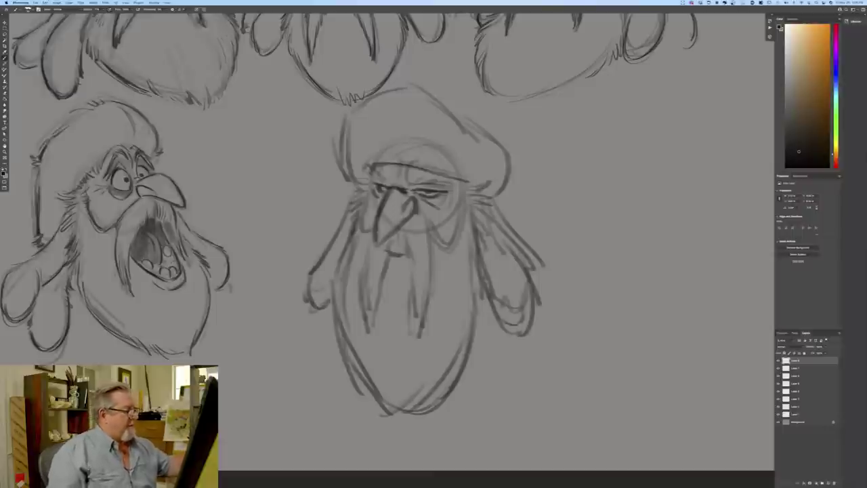
- Reinforce the nearer moustache strand and go over the full beard outline with heavier strokes, extending its tip slightly
left_click_drag(398, 234, 410, 309)
left_click_drag(431, 231, 416, 347)
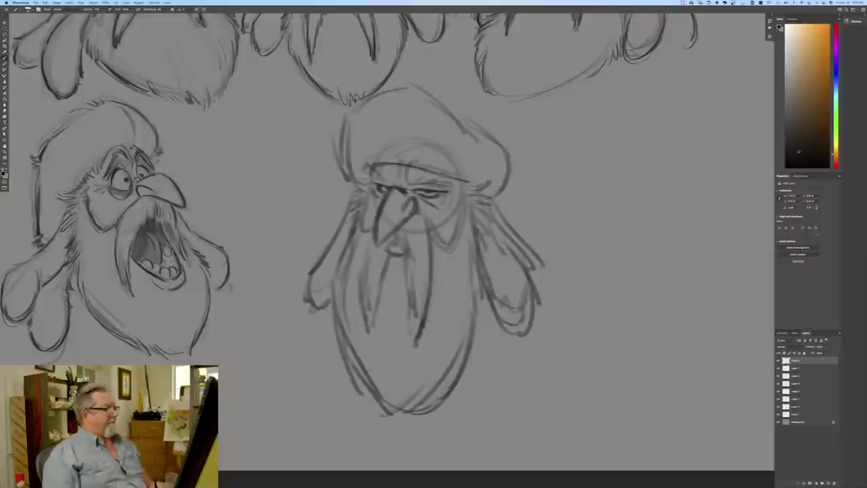
left_click_drag(361, 235, 370, 240)
mouse_move(365, 207)
left_mouse_down()
mouse_move(332, 303)
mouse_move(383, 409)
mouse_move(409, 419)
left_mouse_up()
left_click_drag(477, 257, 475, 344)
left_click_drag(482, 315, 427, 410)
mouse_move(468, 366)
left_mouse_down()
mouse_move(411, 424)
mouse_move(389, 426)
left_mouse_up()
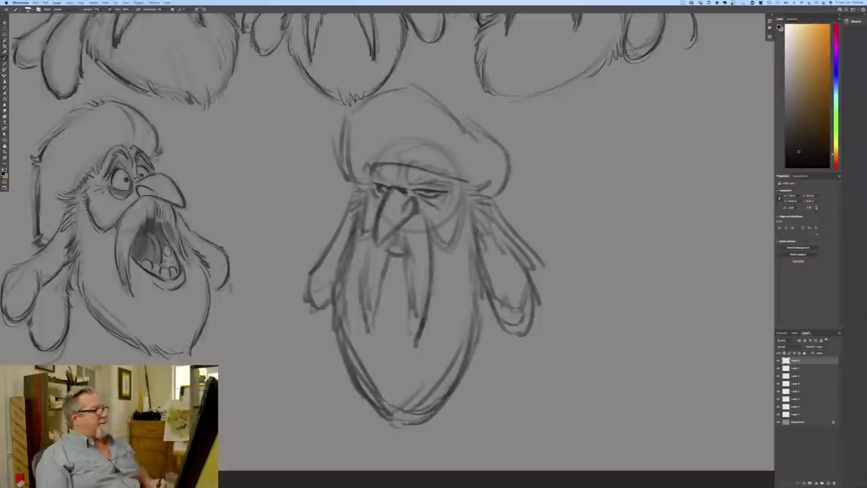
- Strengthen the fur hat's outer contour around the peak and down both sides with darker rough strokes
mouse_move(415, 84)
left_mouse_down()
mouse_move(509, 151)
mouse_move(507, 201)
left_mouse_up()
mouse_move(347, 142)
left_mouse_down()
mouse_move(340, 176)
mouse_move(359, 189)
left_mouse_up()
left_click_drag(414, 86, 344, 138)
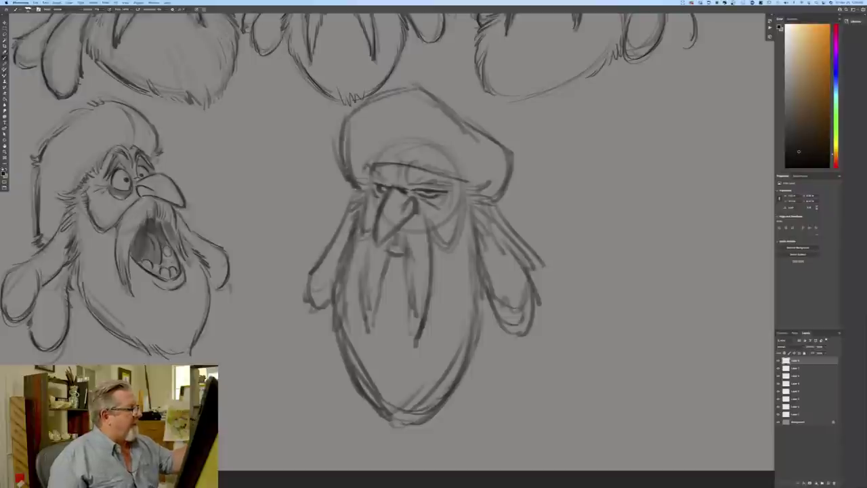
- Darken the rough nose and the moustache's tapering strands, and touch up the hat brim and nearer beard edge
left_click_drag(414, 217, 377, 244)
mouse_move(385, 206)
left_mouse_down()
mouse_move(376, 242)
mouse_move(415, 217)
left_mouse_up()
mouse_move(405, 256)
left_mouse_down()
mouse_move(384, 243)
mouse_move(395, 240)
mouse_move(412, 333)
left_mouse_up()
left_click_drag(386, 275, 375, 344)
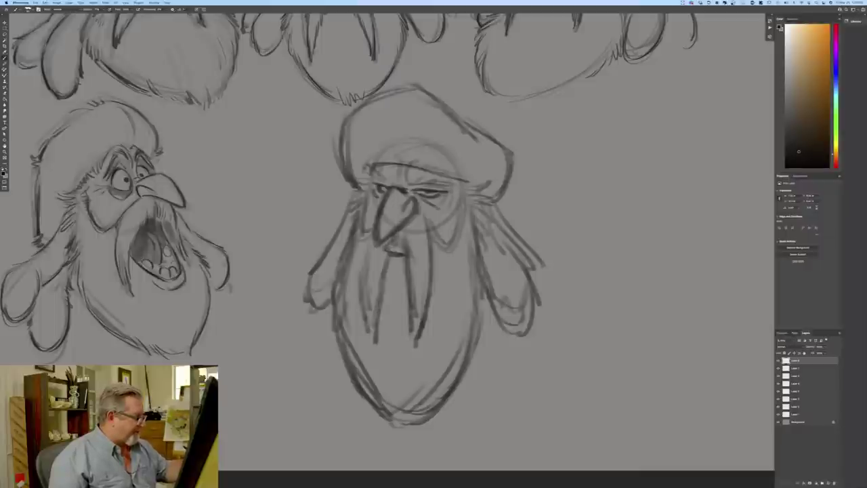
left_click_drag(372, 291, 364, 337)
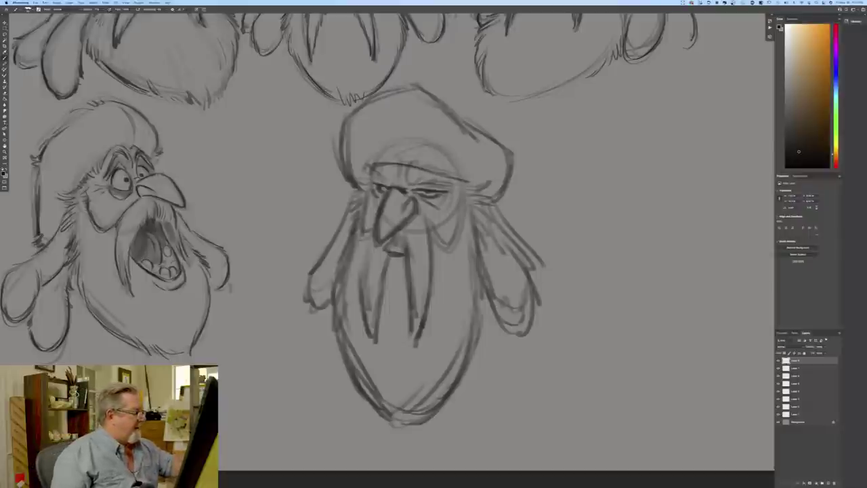
left_click_drag(465, 180, 480, 185)
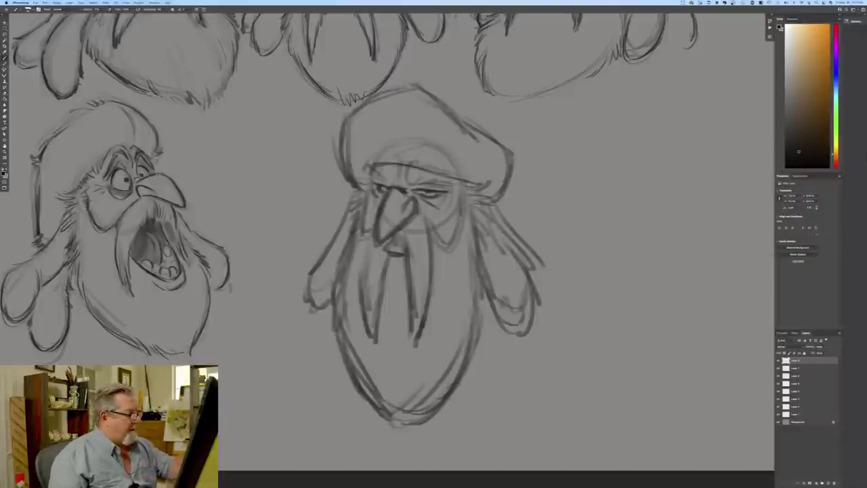
left_click_drag(493, 272, 448, 400)
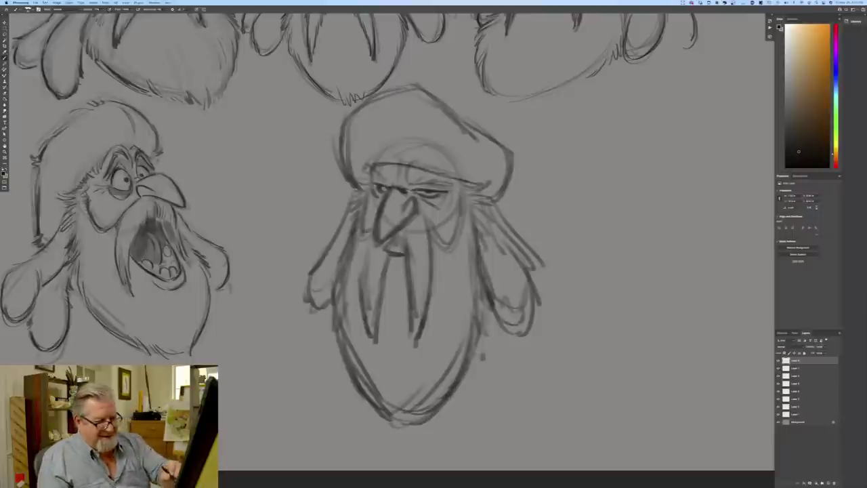
- Lower the rough layer's opacity and add a new layer above it for the line work
left_click(825, 347)
left_click_drag(825, 353, 816, 353)
left_click(827, 482)
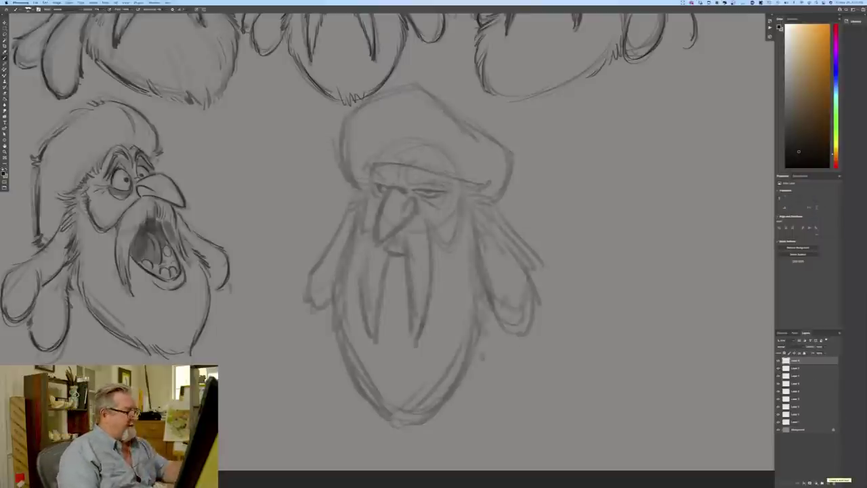
- Draw the nearer eye's heavy lid, pupil and upper crease in clean dark line, along with the nose's long front edge
key("super+plus")
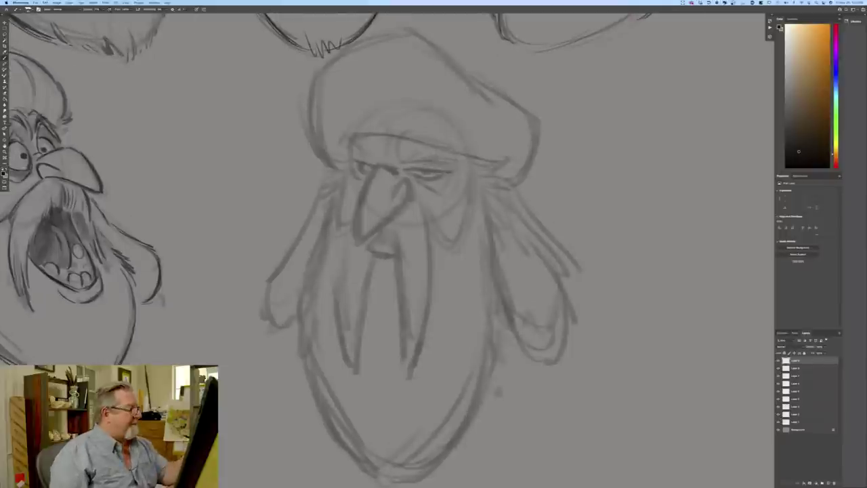
left_click_drag(414, 169, 448, 171)
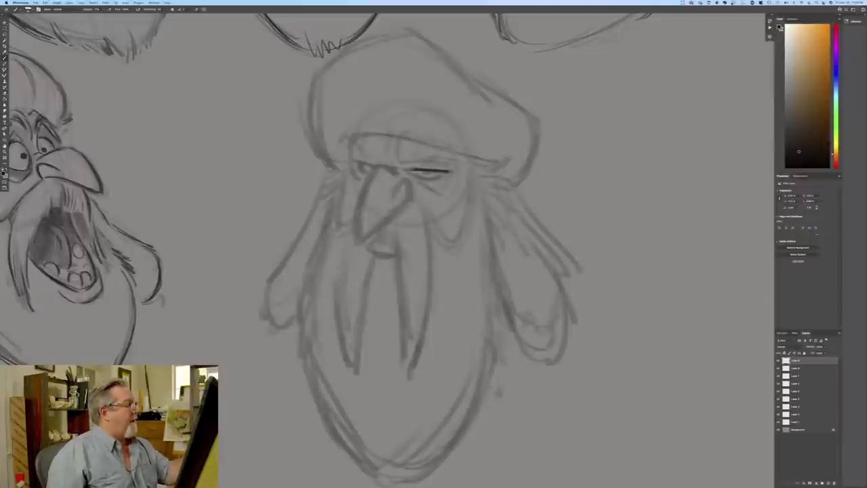
mouse_move(425, 160)
left_mouse_down()
mouse_move(450, 169)
mouse_move(428, 178)
mouse_move(407, 175)
mouse_move(431, 171)
mouse_move(385, 172)
mouse_move(359, 202)
left_mouse_up()
left_click_drag(374, 173, 355, 233)
left_click_drag(364, 193, 353, 237)
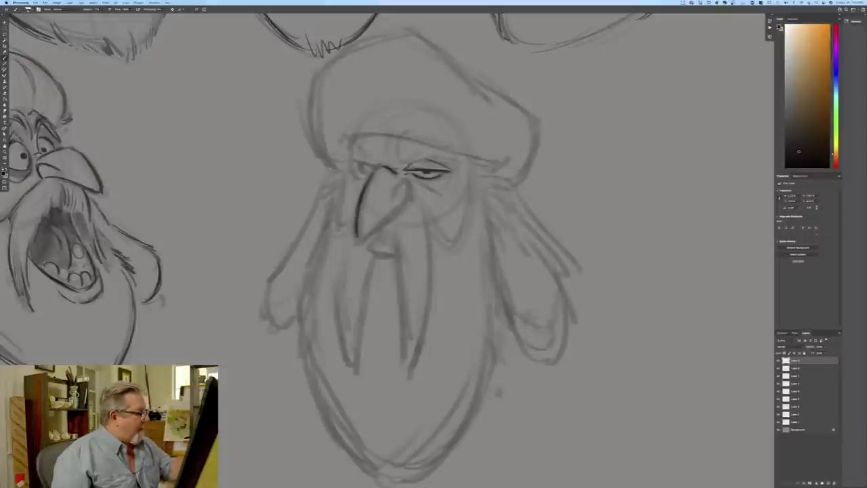
- Add the frown creases between the brows and ink the nose's underside, tip and nostril wing
mouse_move(398, 165)
left_mouse_down()
mouse_move(397, 144)
mouse_move(388, 156)
left_mouse_up()
left_click_drag(386, 157, 392, 162)
mouse_move(393, 197)
left_mouse_down()
mouse_move(407, 178)
mouse_move(410, 190)
mouse_move(406, 179)
mouse_move(392, 213)
mouse_move(355, 240)
left_mouse_up()
mouse_move(407, 205)
left_mouse_down()
mouse_move(392, 215)
mouse_move(410, 197)
left_mouse_up()
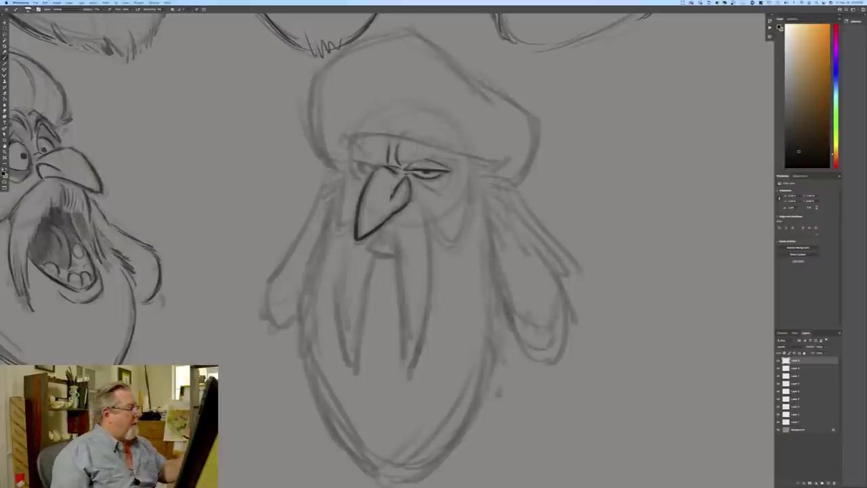
- Draw the far eye in dark line and add a curved bag line beneath the nearer eye
mouse_move(366, 166)
left_mouse_down()
mouse_move(380, 167)
mouse_move(356, 182)
left_mouse_up()
mouse_move(433, 179)
left_mouse_down()
mouse_move(414, 188)
mouse_move(444, 187)
left_mouse_up()
left_click_drag(449, 182, 440, 189)
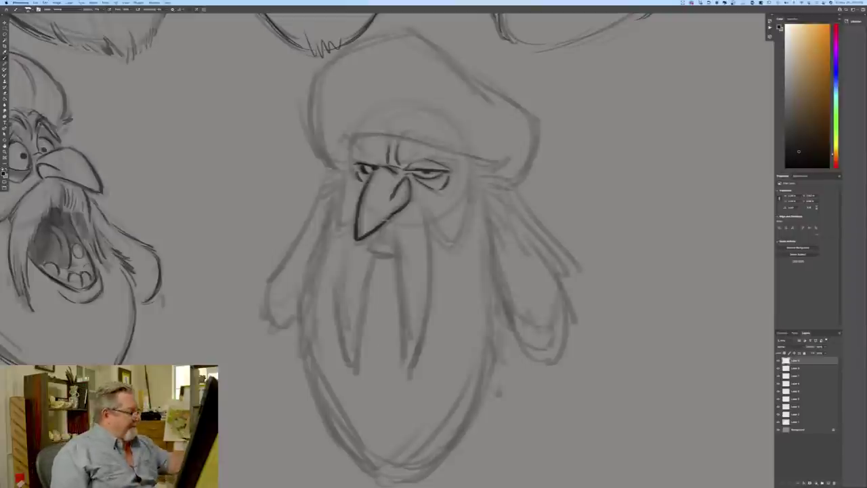
- Draw the small mouth beneath the nose and both long tapering moustache strands in dark line over the rough
left_click_drag(384, 230, 395, 257)
mouse_move(418, 204)
left_mouse_down()
mouse_move(429, 287)
mouse_move(415, 360)
left_mouse_up()
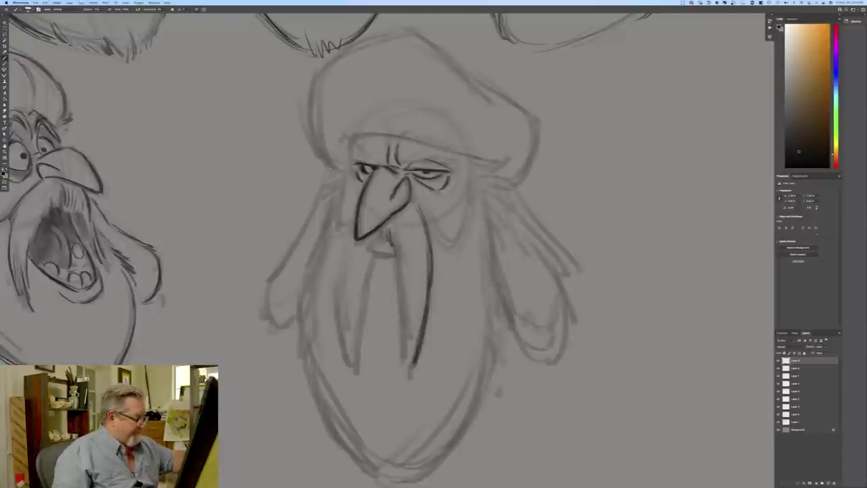
left_click_drag(397, 252, 407, 370)
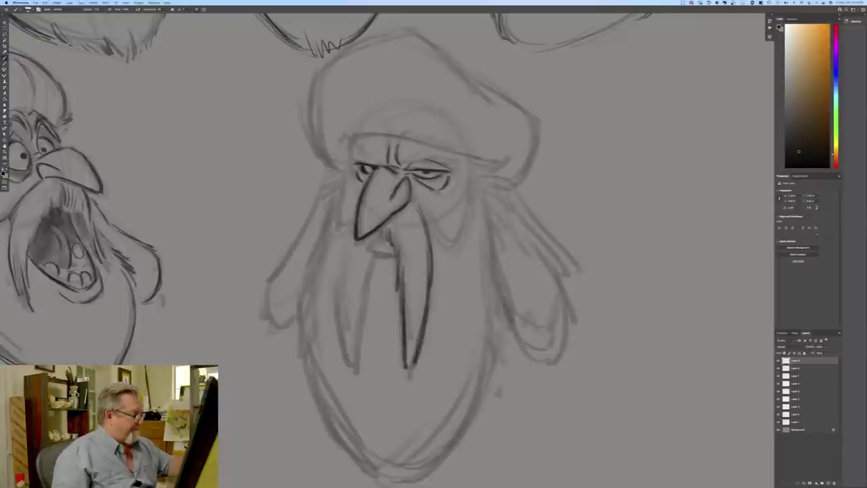
left_click_drag(376, 255, 368, 291)
mouse_move(377, 239)
left_mouse_down()
mouse_move(368, 252)
mouse_move(392, 255)
mouse_move(370, 251)
mouse_move(342, 264)
mouse_move(342, 342)
mouse_move(352, 361)
left_mouse_up()
left_click_drag(365, 300, 354, 368)
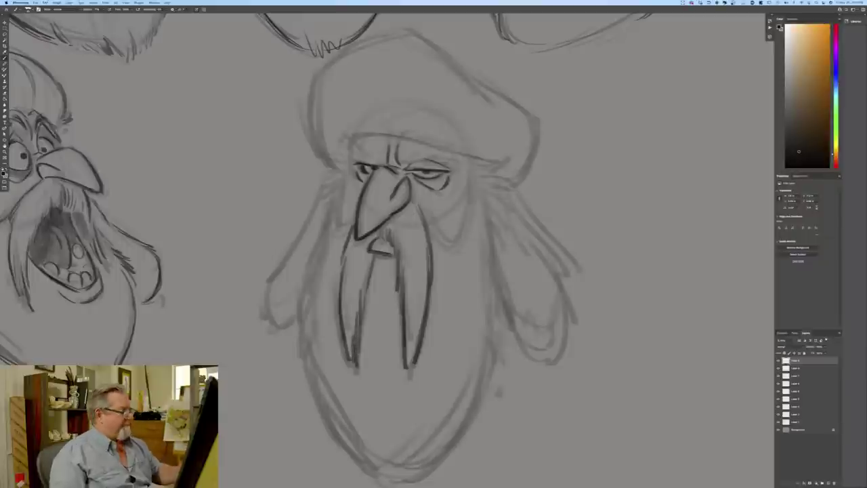
- Draw both cheek contours in dark line and add short hair strokes to the two eyebrows of the stern face
left_click_drag(426, 209, 443, 243)
mouse_move(468, 174)
left_mouse_down()
mouse_move(454, 241)
mouse_move(440, 237)
left_mouse_up()
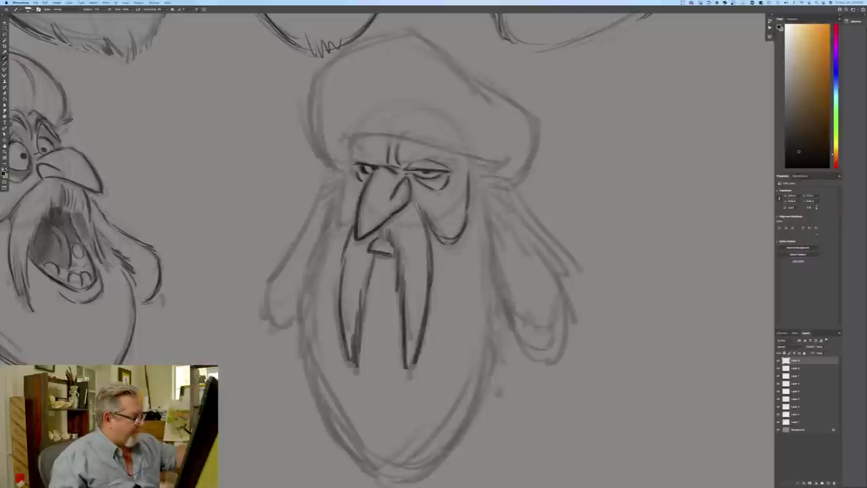
left_click_drag(351, 156, 340, 233)
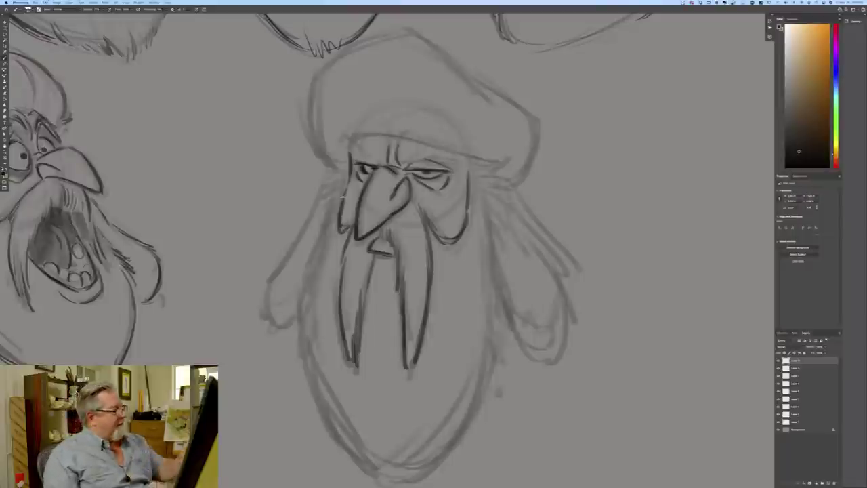
mouse_move(410, 156)
left_mouse_down()
mouse_move(430, 150)
mouse_move(457, 167)
left_mouse_up()
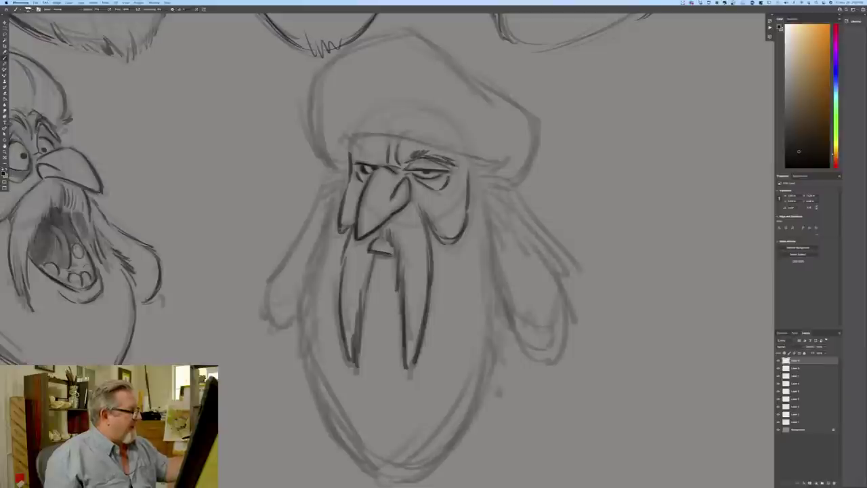
mouse_move(367, 160)
left_mouse_down()
mouse_move(380, 151)
mouse_move(342, 160)
left_mouse_up()
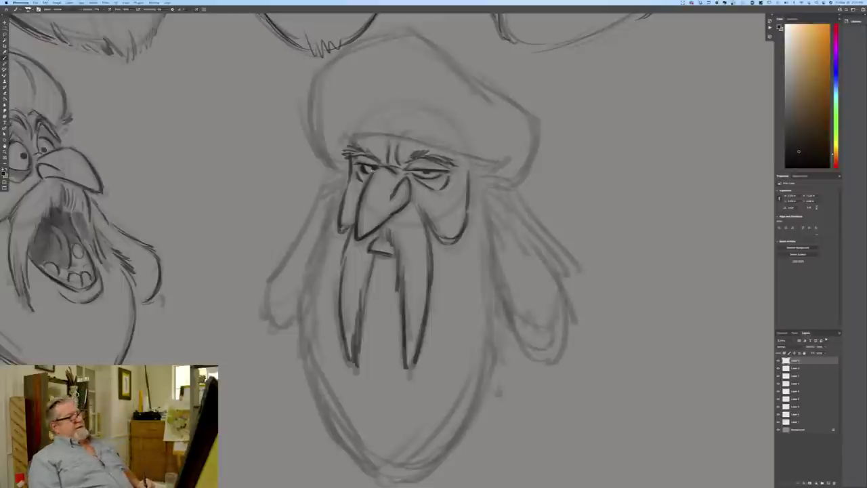
- Add hair tufts beneath the hat on the far side and ink that side of the beard down towards its tip
mouse_move(341, 157)
left_mouse_down()
mouse_move(318, 165)
mouse_move(325, 189)
left_mouse_up()
left_click_drag(328, 220, 325, 232)
left_click_drag(325, 236, 300, 296)
mouse_move(319, 269)
left_mouse_down()
mouse_move(303, 332)
mouse_move(325, 392)
left_mouse_up()
left_click_drag(310, 340, 344, 423)
left_click_drag(321, 393, 370, 460)
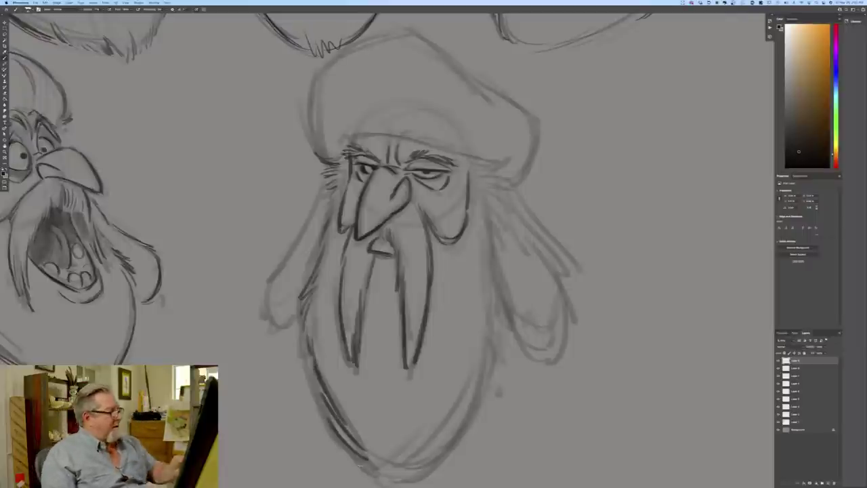
- Add hair tufts beside the near cheek and ink the beard's near side down to its tip
mouse_move(478, 167)
left_mouse_down()
mouse_move(510, 161)
mouse_move(484, 178)
mouse_move(511, 191)
mouse_move(508, 213)
mouse_move(518, 216)
mouse_move(505, 237)
mouse_move(500, 320)
left_mouse_up()
left_click_drag(495, 282, 506, 354)
left_click_drag(491, 383, 484, 407)
left_click_drag(490, 352, 454, 447)
left_click_drag(479, 390, 419, 470)
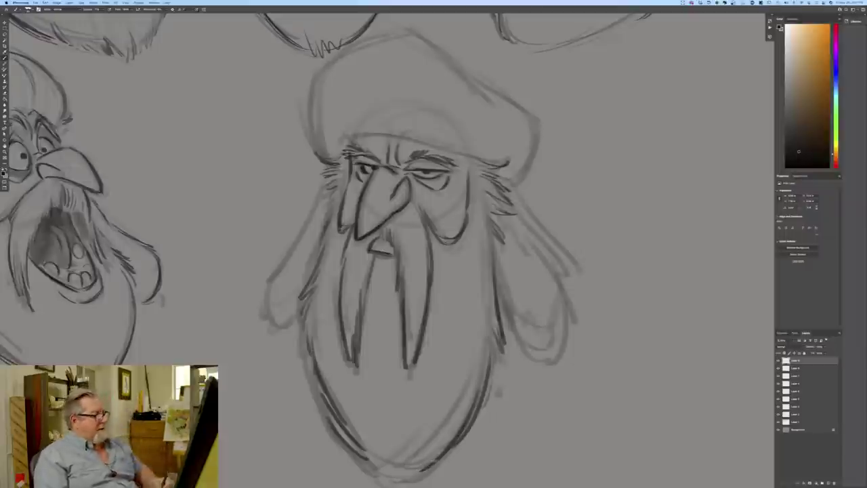
- Draw the near ear flap as a longer drooping loop and add a loose tie string curving out behind it
left_click_drag(526, 230, 575, 332)
mouse_move(519, 219)
left_mouse_down()
mouse_move(576, 337)
mouse_move(550, 397)
left_mouse_up()
left_click_drag(573, 319, 535, 409)
mouse_move(503, 311)
left_mouse_down()
mouse_move(508, 366)
mouse_move(553, 409)
mouse_move(567, 298)
left_mouse_up()
mouse_move(523, 247)
left_mouse_down()
mouse_move(549, 293)
mouse_move(557, 352)
left_mouse_up()
mouse_move(525, 202)
left_mouse_down()
mouse_move(631, 346)
mouse_move(627, 364)
left_mouse_up()
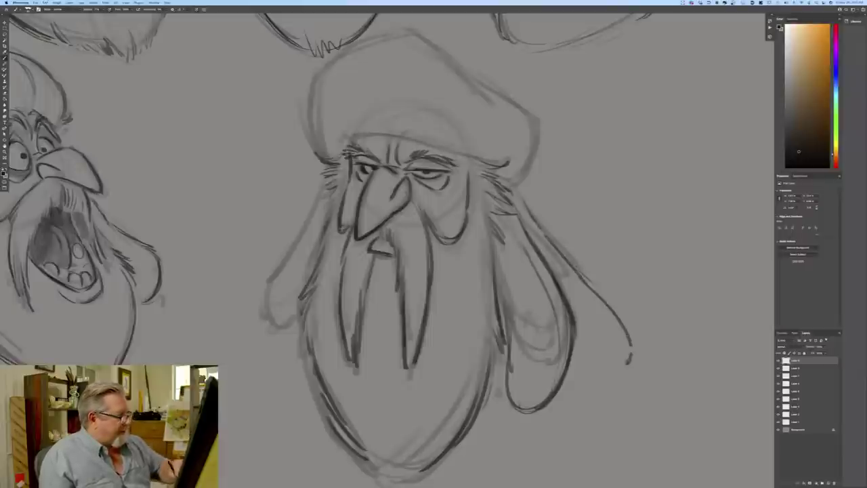
- Draw the far ear flap in dark line as a longer rounded loop hanging beside the beard
left_click_drag(324, 188, 277, 273)
mouse_move(295, 244)
left_mouse_down()
mouse_move(255, 302)
mouse_move(252, 343)
left_mouse_up()
left_click_drag(257, 294, 268, 375)
mouse_move(255, 333)
left_mouse_down()
mouse_move(303, 356)
mouse_move(271, 377)
left_mouse_up()
mouse_move(267, 352)
left_mouse_down()
mouse_move(275, 368)
mouse_move(292, 370)
left_mouse_up()
left_click_drag(317, 212, 288, 260)
left_click_drag(269, 255, 256, 266)
- Ink the hat's lower edge across the forehead and outline its crown and sides with jagged fur strokes
mouse_move(344, 142)
left_mouse_down()
mouse_move(379, 134)
mouse_move(505, 164)
mouse_move(466, 157)
left_mouse_up()
mouse_move(377, 42)
left_mouse_down()
mouse_move(455, 63)
mouse_move(520, 103)
mouse_move(544, 134)
mouse_move(535, 165)
mouse_move(509, 189)
mouse_move(363, 47)
mouse_move(303, 85)
mouse_move(304, 115)
left_mouse_up()
mouse_move(319, 114)
left_mouse_down()
mouse_move(309, 149)
mouse_move(319, 163)
left_mouse_up()
mouse_move(318, 145)
left_mouse_down()
mouse_move(306, 157)
mouse_move(315, 165)
left_mouse_up()
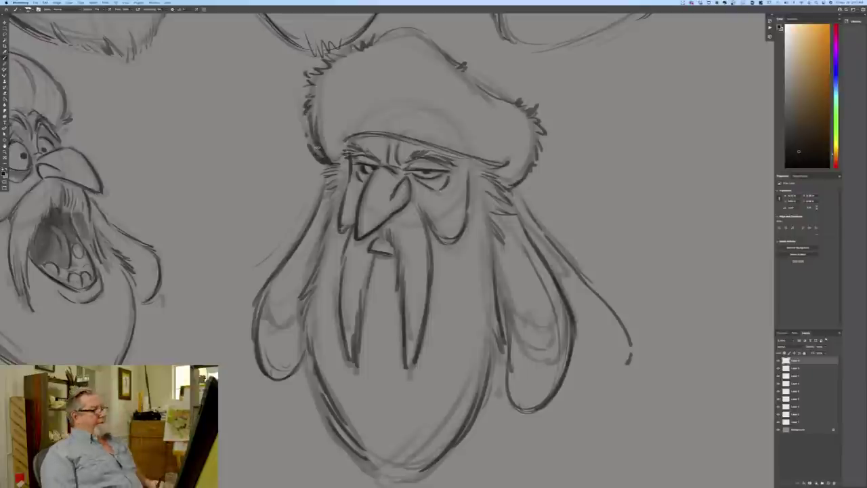
- Scale down the stern head's two sketch layers together and place it beside the shouting head in the lower row
key("super+minus")
key("super+minus")
key("super+minus")
key("super+minus")
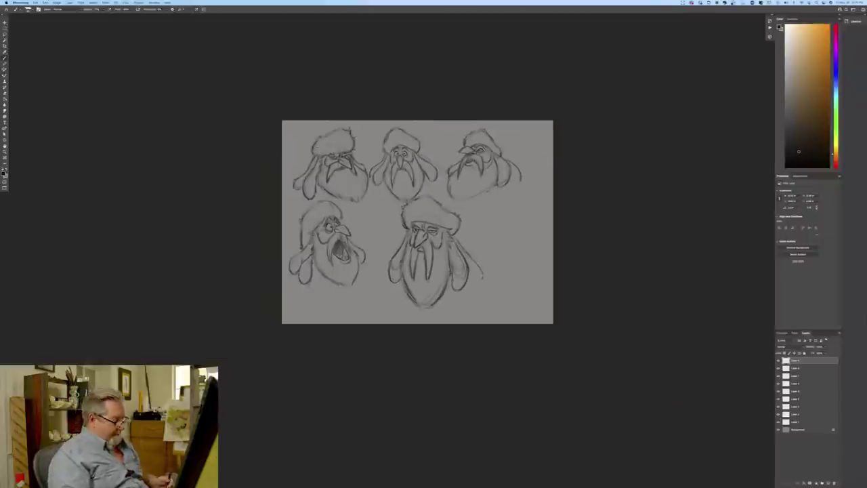
left_click(796, 368, "shift")
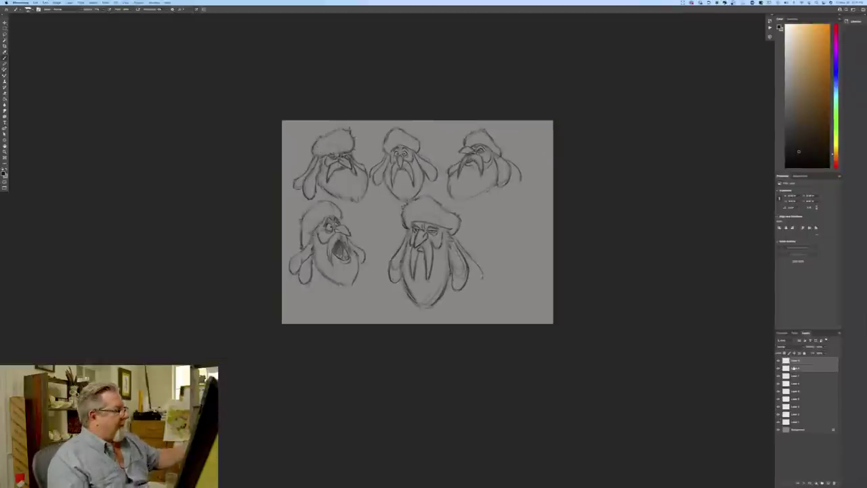
left_click(46, 2)
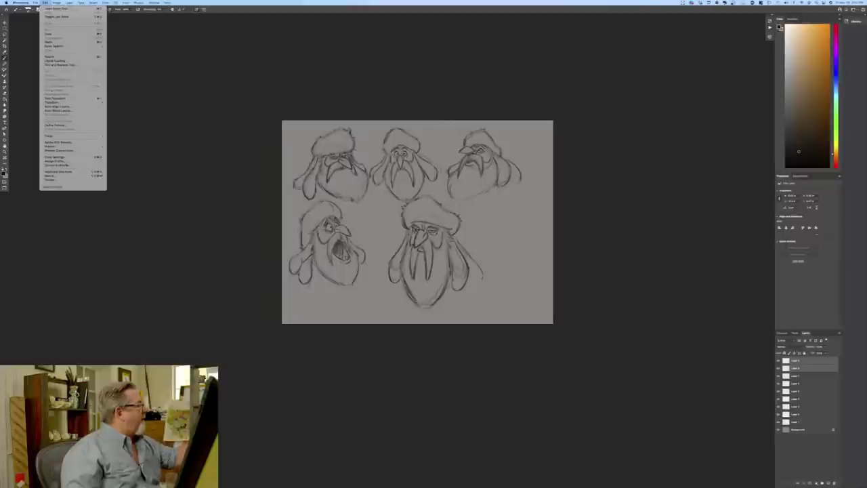
left_click(62, 99)
mouse_move(483, 310)
left_mouse_down()
mouse_move(467, 292)
mouse_move(400, 291)
mouse_move(444, 295)
left_mouse_up()
key("Return")
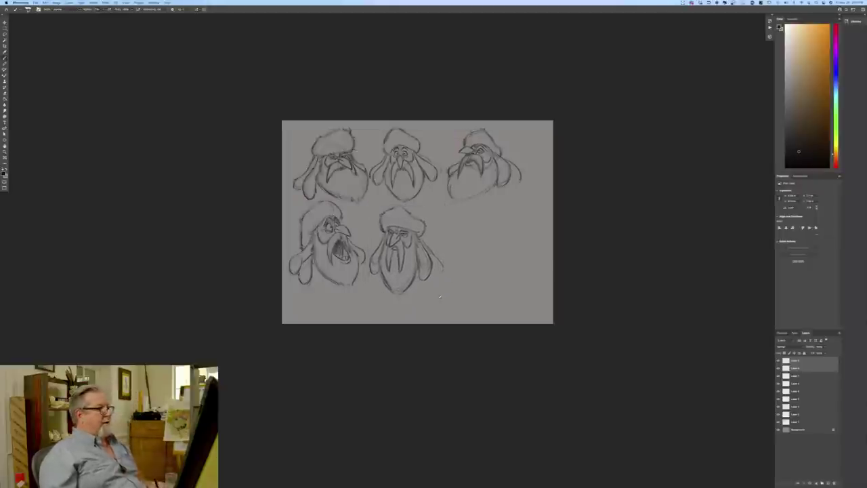
- Add a new layer and sketch a round head construction circle in the empty space beside the stern head
key("super+equal")
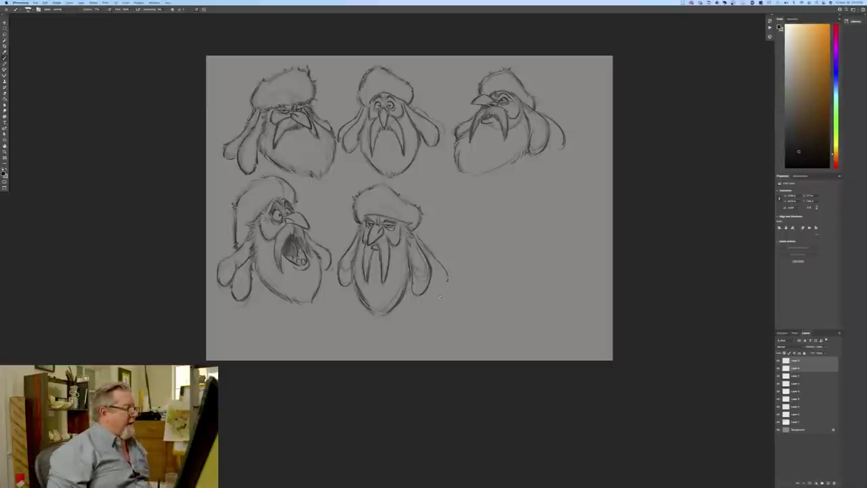
key("ctrl+plus")
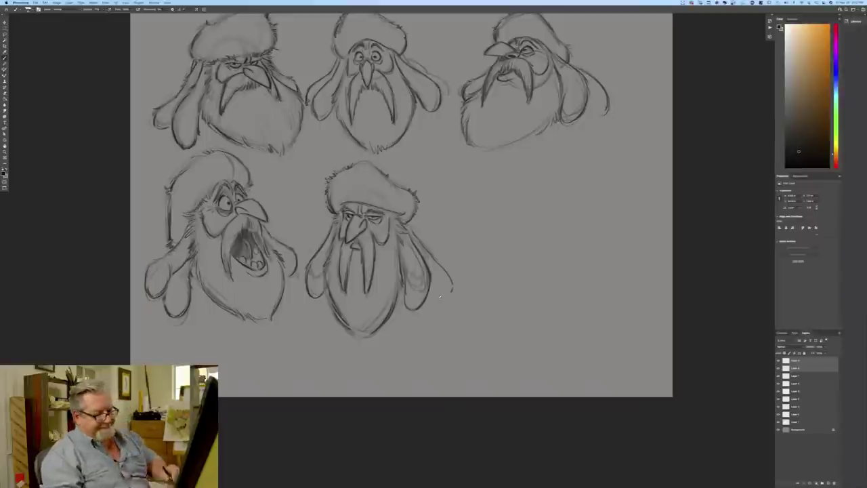
left_click(828, 483)
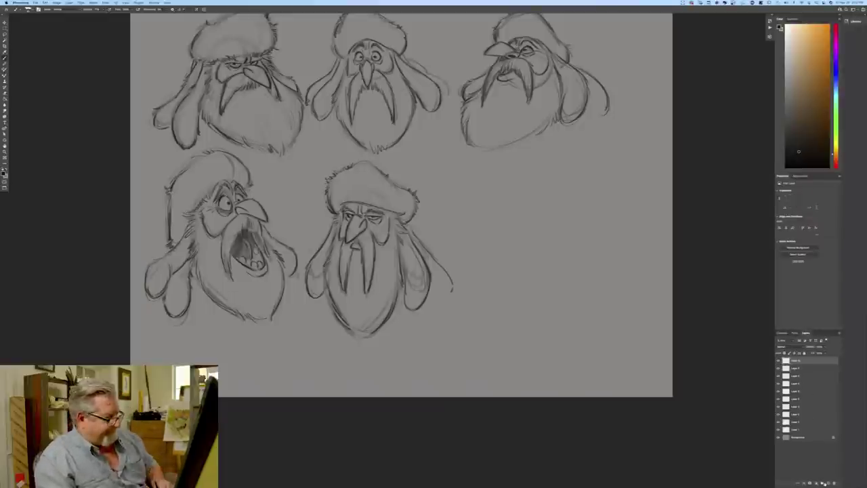
key("ctrl+plus")
left_click_drag(515, 271, 356, 292)
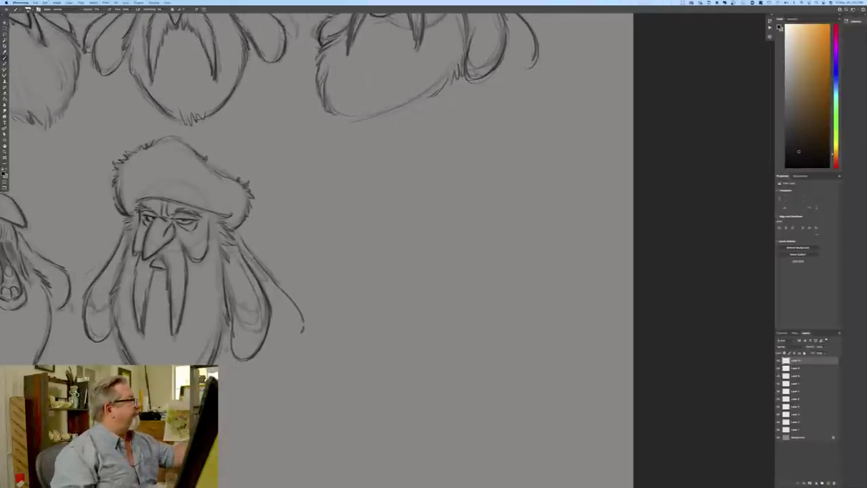
mouse_move(462, 156)
left_mouse_down()
mouse_move(512, 229)
mouse_move(477, 257)
mouse_move(503, 240)
mouse_move(493, 247)
left_mouse_up()
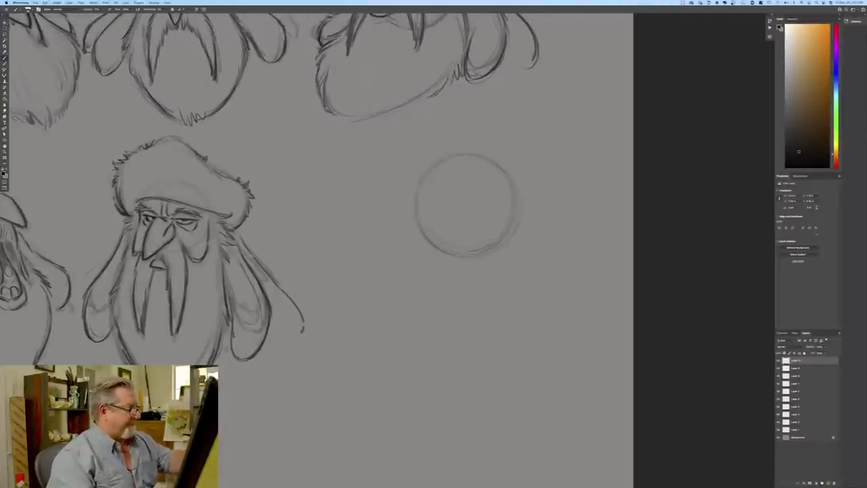
left_click_drag(499, 166, 452, 155)
mouse_move(420, 196)
left_mouse_down()
mouse_move(420, 217)
mouse_move(445, 248)
left_mouse_up()
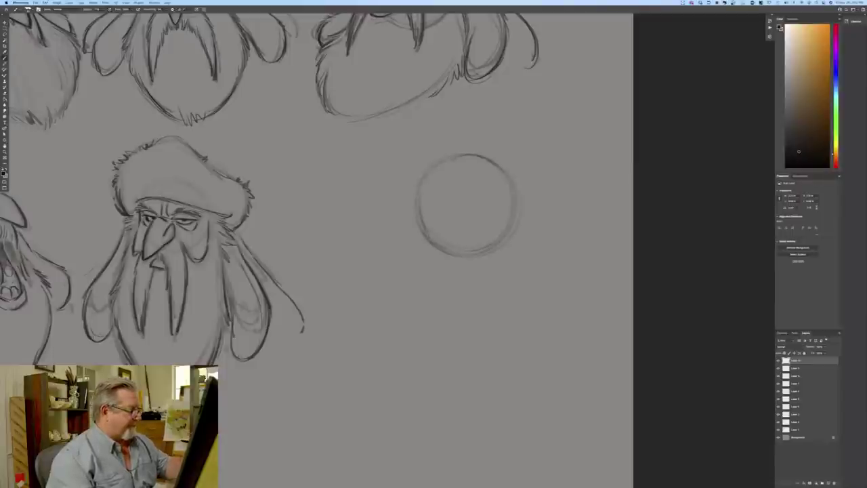
- Sketch an eye guideline across the circle and a long pointed nose projecting from its front, with short moustache strokes beneath
left_click_drag(416, 197, 467, 201)
left_click_drag(416, 194, 437, 200)
left_click_drag(382, 205, 404, 191)
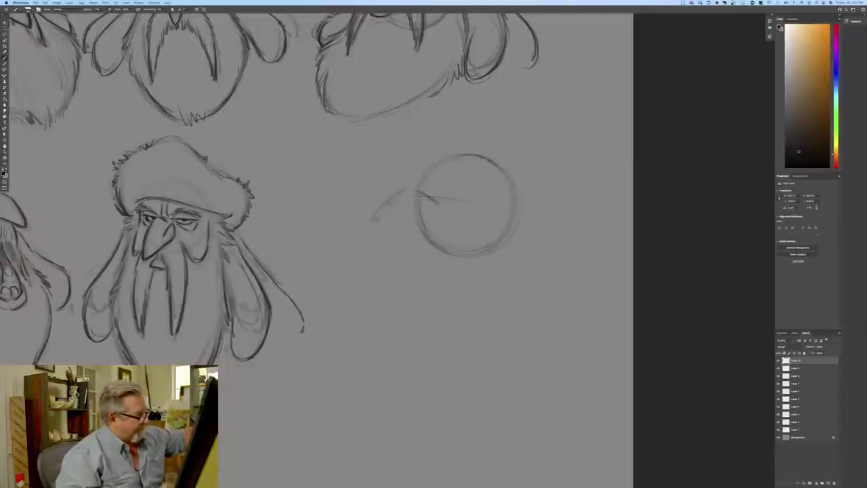
mouse_move(372, 220)
left_mouse_down()
mouse_move(413, 217)
mouse_move(390, 218)
left_mouse_up()
left_click_drag(404, 193, 372, 226)
mouse_move(440, 207)
left_mouse_down()
mouse_move(431, 221)
mouse_move(391, 221)
left_mouse_up()
mouse_move(423, 196)
left_mouse_down()
mouse_move(434, 202)
mouse_move(377, 222)
mouse_move(401, 199)
mouse_move(408, 241)
left_mouse_up()
left_click_drag(420, 224, 413, 242)
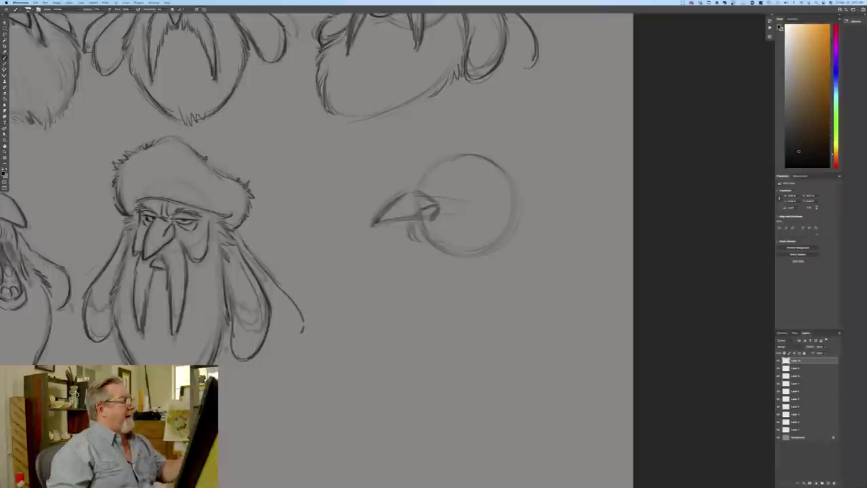
- Sketch the near eye with lids, pupil and outer-corner creases, and rough in both raised eyebrows above it
mouse_move(446, 213)
left_mouse_down()
mouse_move(470, 213)
mouse_move(450, 201)
left_mouse_up()
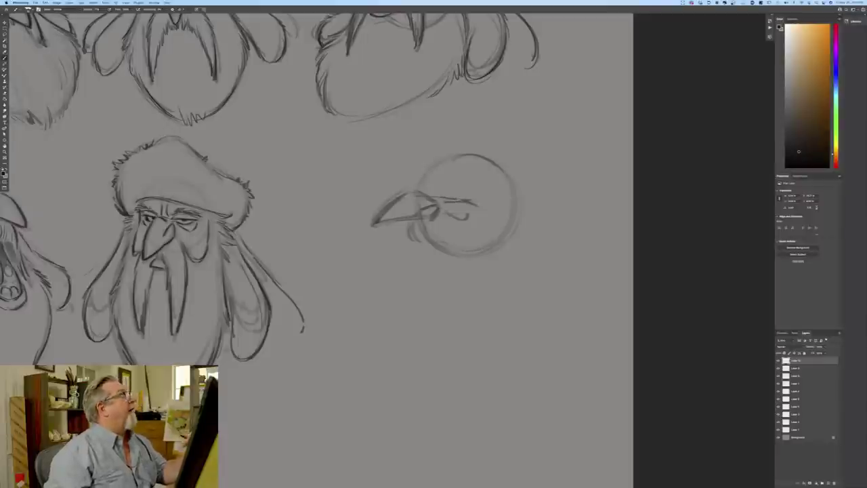
key("super+z")
key("super+z")
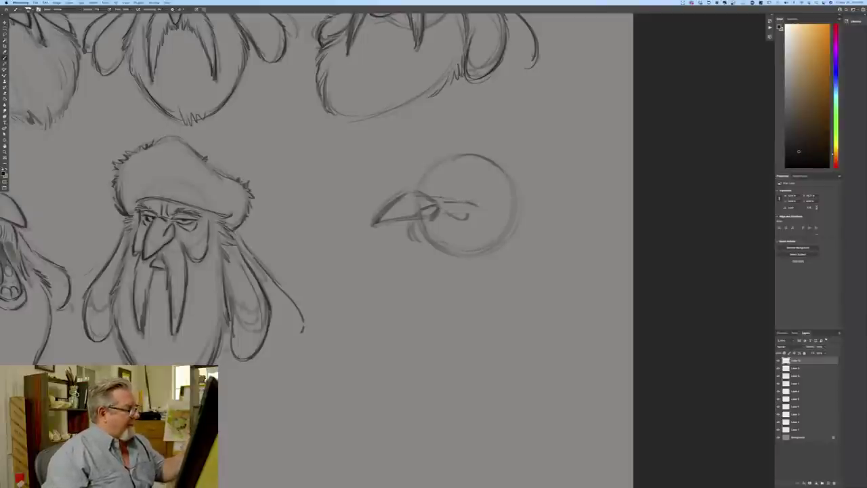
mouse_move(446, 202)
left_mouse_down()
mouse_move(474, 205)
mouse_move(443, 202)
mouse_move(474, 195)
mouse_move(464, 187)
left_mouse_up()
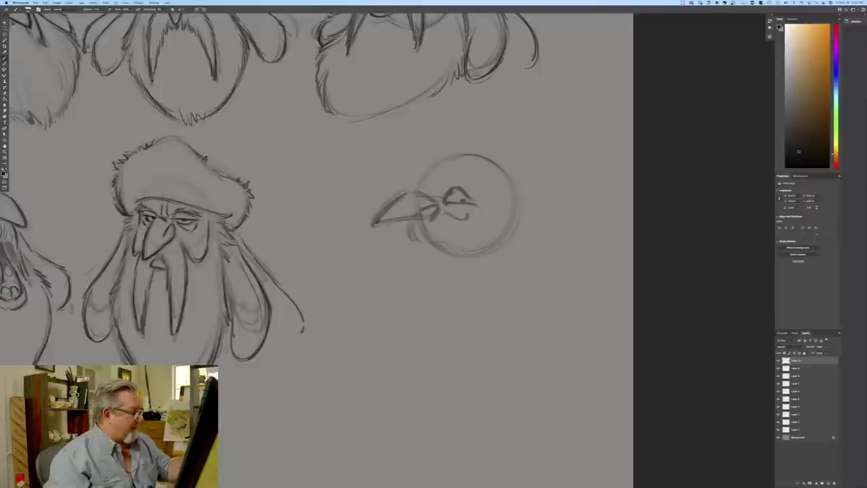
mouse_move(444, 189)
left_mouse_down()
mouse_move(467, 185)
mouse_move(423, 193)
mouse_move(471, 182)
mouse_move(479, 198)
mouse_move(466, 169)
mouse_move(436, 165)
mouse_move(420, 184)
left_mouse_up()
left_click_drag(437, 165, 423, 182)
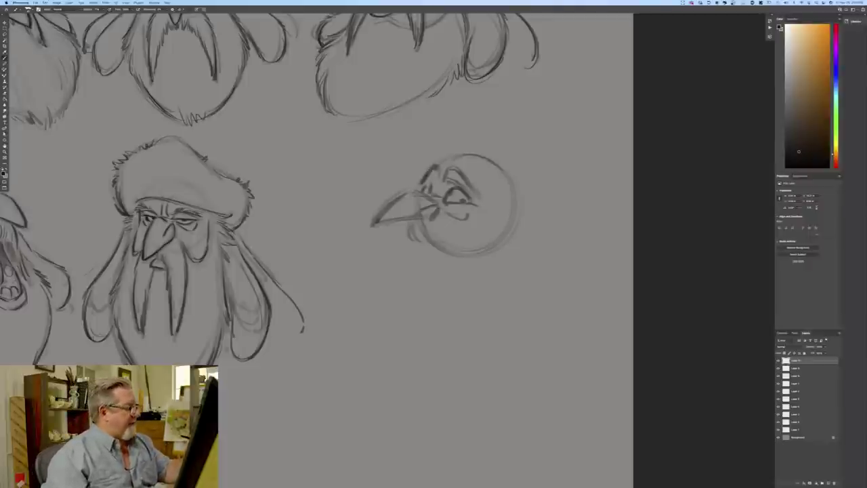
mouse_move(458, 207)
left_mouse_down()
mouse_move(494, 203)
mouse_move(466, 208)
mouse_move(483, 201)
mouse_move(465, 206)
mouse_move(471, 193)
left_mouse_up()
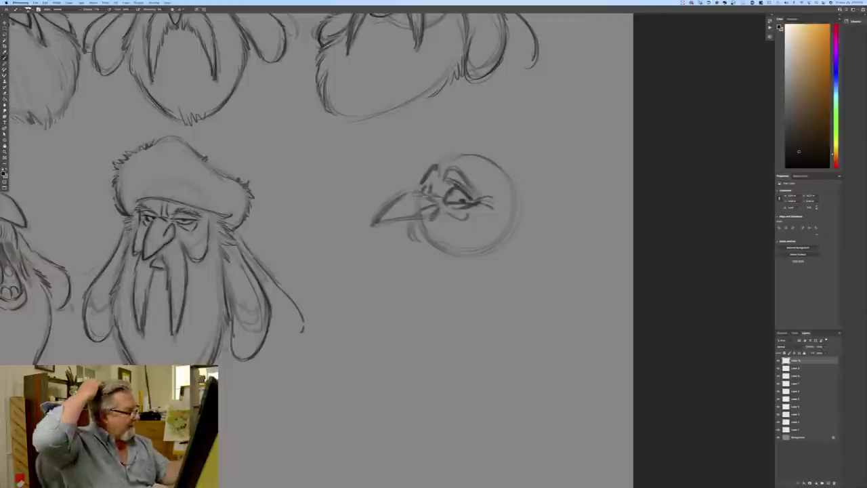
- Darken the pointed nose and sketch the moustache's long drooping outer line with a cheek crease at its top
mouse_move(413, 190)
left_mouse_down()
mouse_move(439, 201)
mouse_move(393, 202)
mouse_move(378, 222)
mouse_move(440, 214)
mouse_move(378, 226)
left_mouse_up()
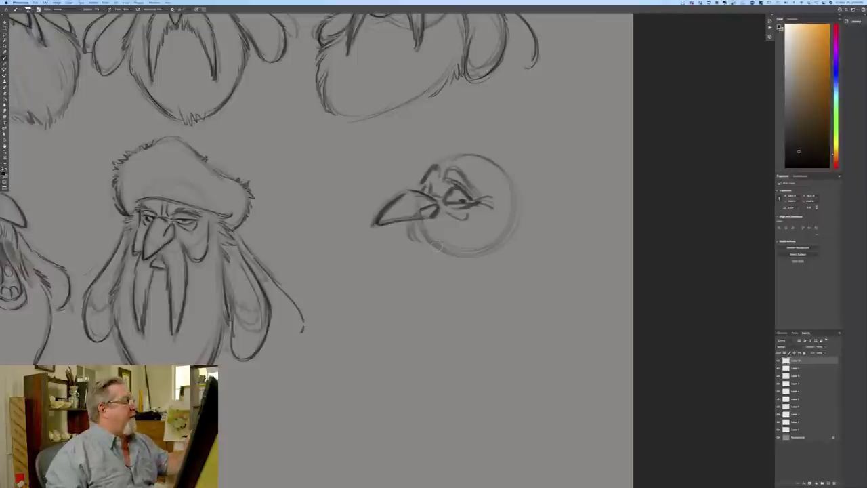
left_click_drag(464, 223, 481, 310)
left_click_drag(405, 224, 398, 249)
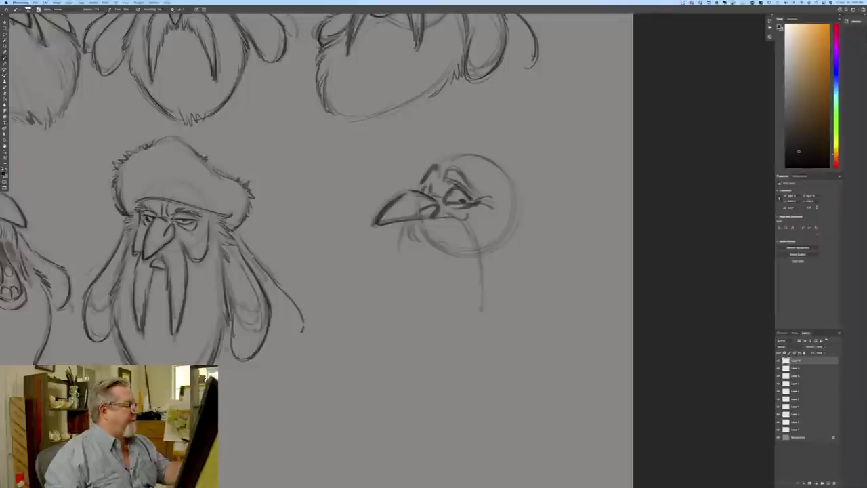
left_click_drag(424, 235, 433, 249)
mouse_move(462, 223)
left_mouse_down()
mouse_move(481, 218)
mouse_move(480, 235)
left_mouse_up()
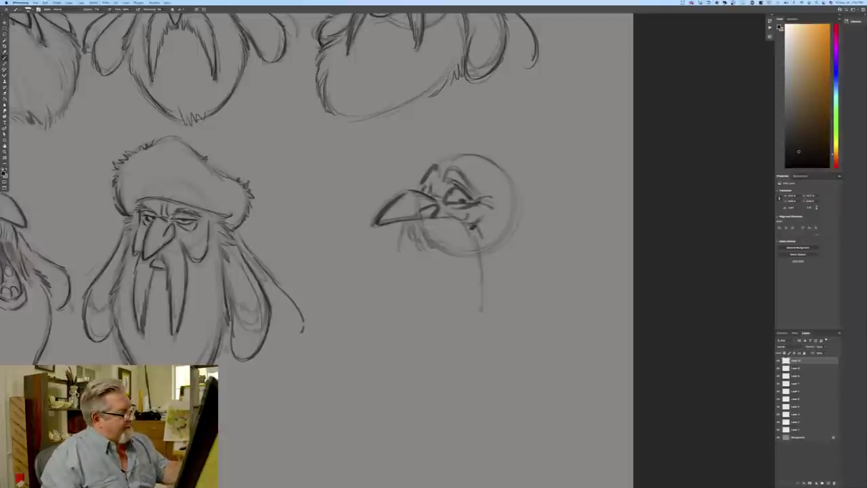
left_click_drag(467, 224, 482, 221)
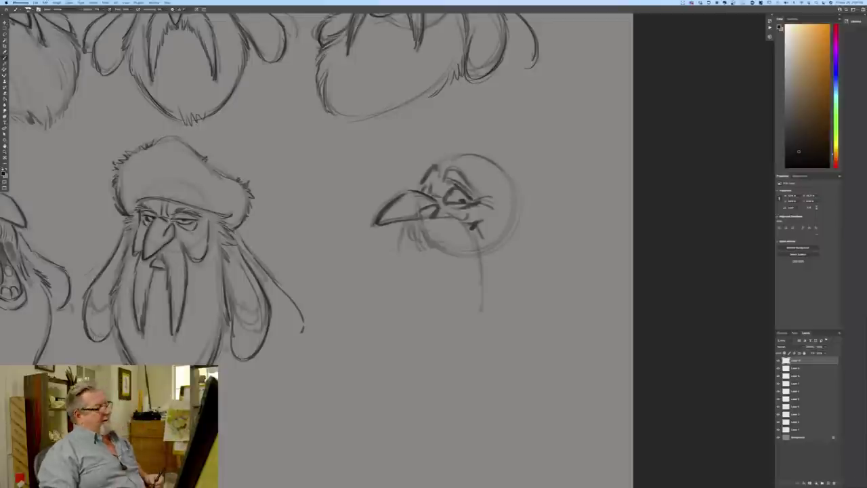
left_click_drag(430, 217, 466, 223)
left_click_drag(483, 272, 479, 326)
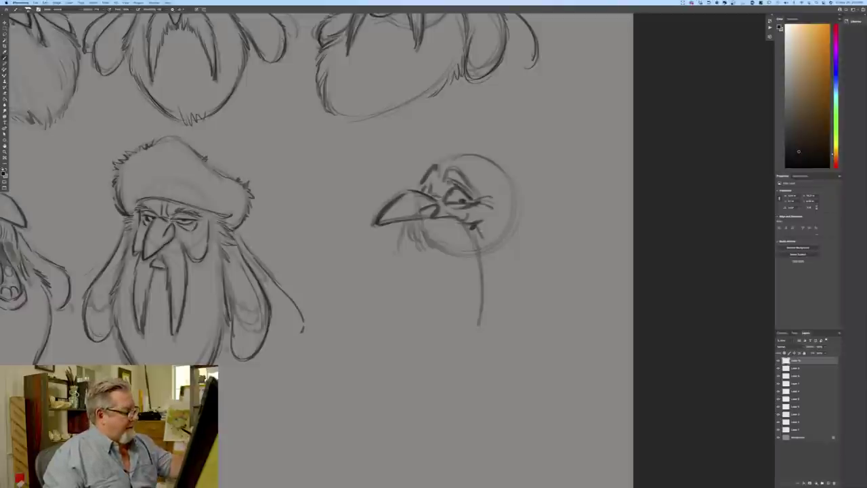
- Sketch the rounded cheek and side hair, then rough in the broad outline of the full beard beneath the face
mouse_move(483, 232)
left_mouse_down()
mouse_move(504, 211)
mouse_move(490, 233)
left_mouse_up()
mouse_move(513, 202)
left_mouse_down()
mouse_move(537, 229)
mouse_move(534, 310)
mouse_move(526, 336)
mouse_move(480, 366)
left_mouse_up()
left_click_drag(366, 265, 372, 366)
left_click_drag(482, 355, 373, 387)
left_click_drag(435, 383, 363, 387)
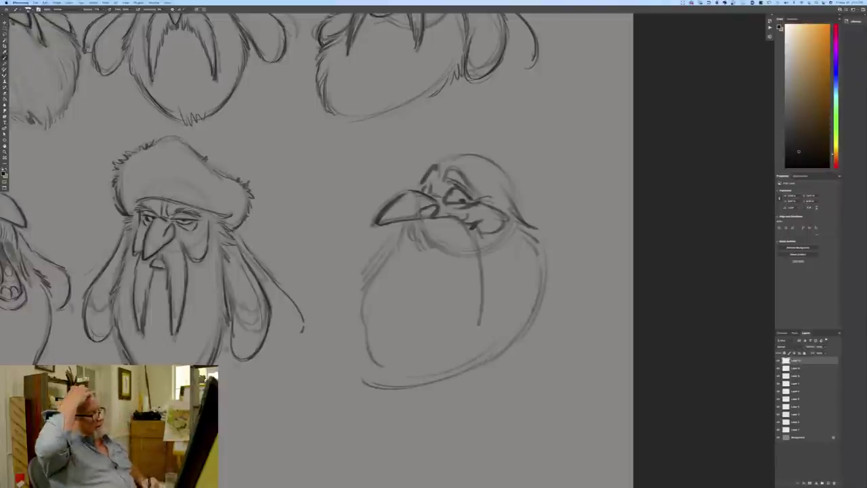
left_click_drag(404, 222, 365, 298)
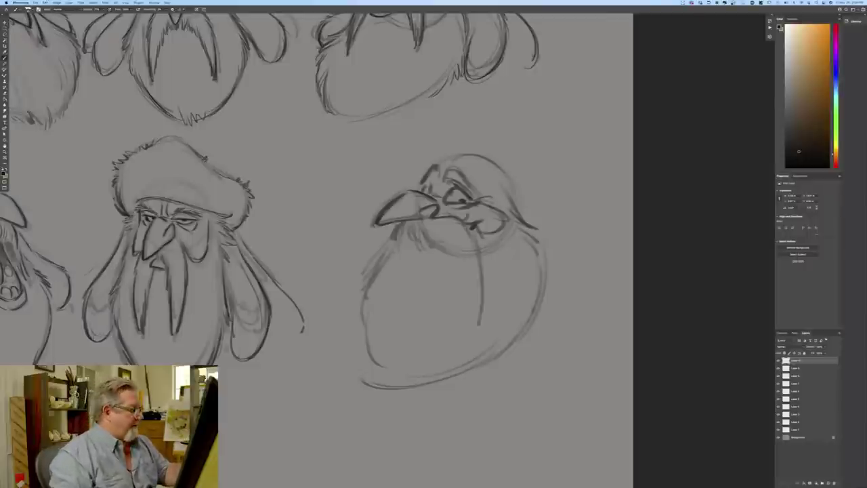
- Build up the moustache's near strand into a tapering point and darken its far strand and underside beneath the nose
left_click_drag(411, 233, 403, 244)
mouse_move(406, 235)
left_mouse_down()
mouse_move(400, 245)
mouse_move(453, 255)
left_mouse_up()
left_click_drag(442, 235, 472, 273)
mouse_move(471, 231)
left_mouse_down()
mouse_move(484, 252)
mouse_move(480, 325)
left_mouse_up()
left_click_drag(486, 255, 474, 321)
left_click_drag(481, 291, 471, 317)
left_click_drag(390, 239, 381, 262)
left_click_drag(404, 221, 389, 238)
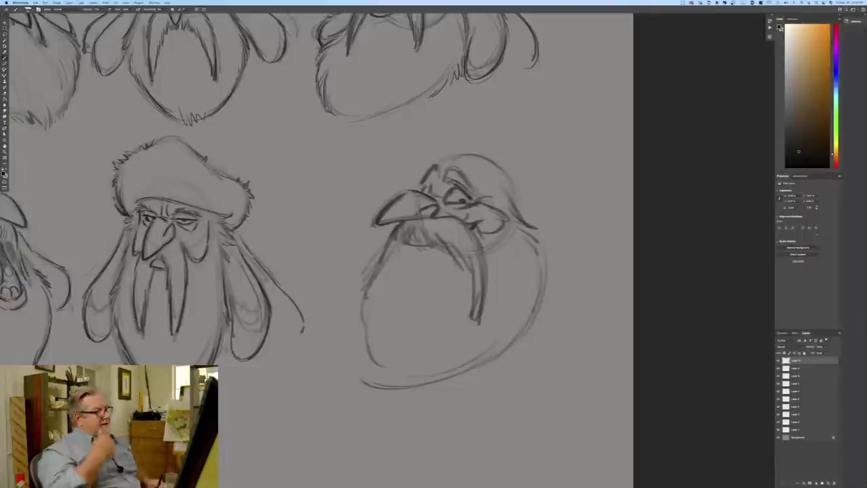
- Draw the hat's lower edge sloping from the forehead above the brows down to the side of the head
mouse_move(492, 179)
left_mouse_down()
mouse_move(473, 181)
mouse_move(498, 193)
left_mouse_up()
mouse_move(441, 162)
left_mouse_down()
mouse_move(457, 156)
mouse_move(519, 206)
left_mouse_up()
left_click_drag(464, 167, 480, 177)
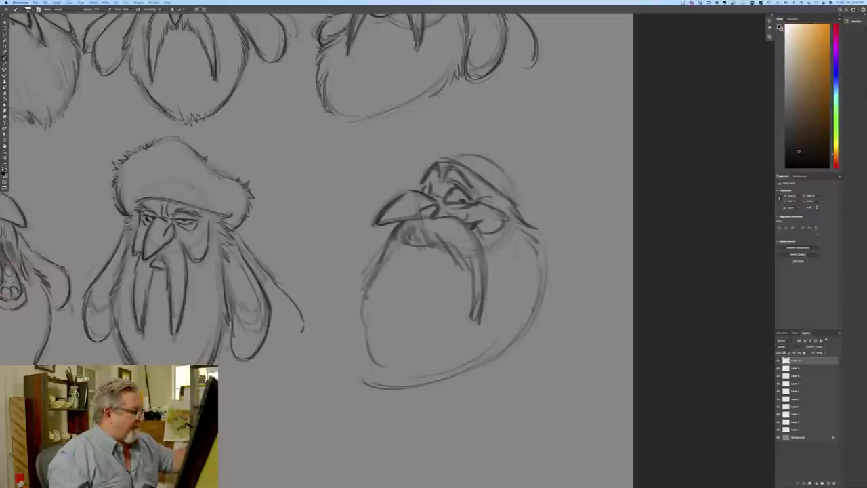
- Remove the dark strokes of the far eyebrow at the front of the forehead
key("super+z")
key("super+z")
key("super+z")
key("super+z")
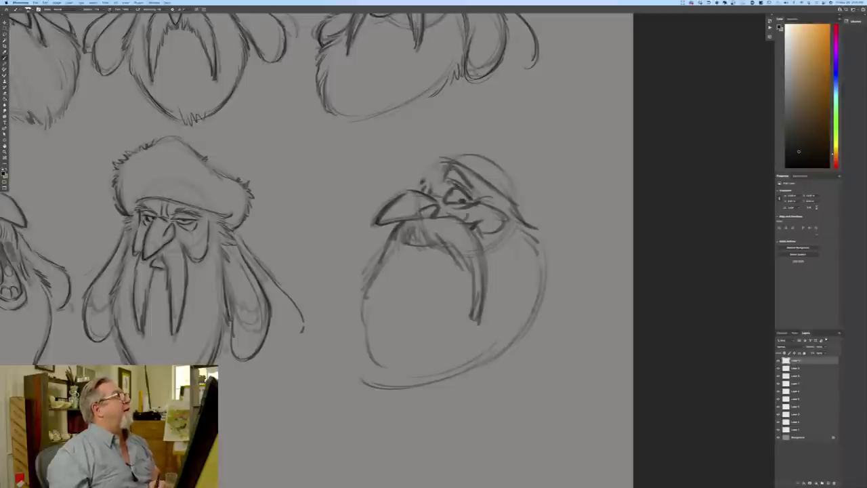
- Sketch the far eyebrow and the brow crease at the front of the forehead with dark strokes
left_click_drag(435, 180, 430, 193)
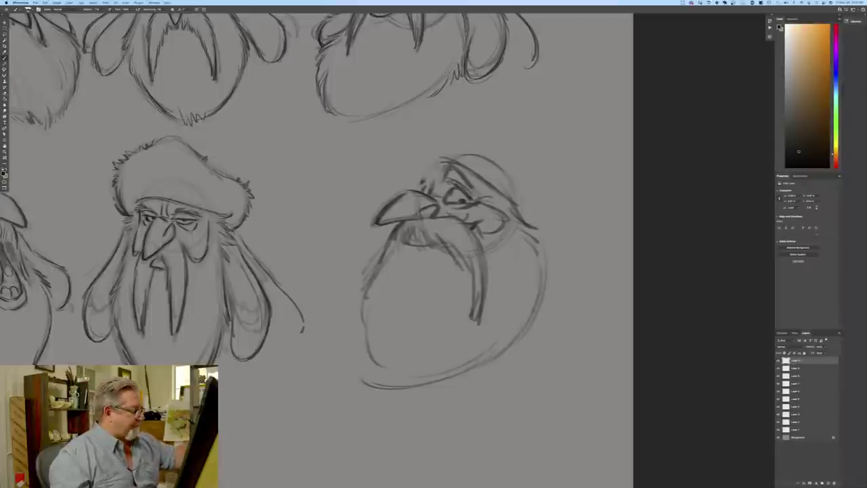
left_click_drag(435, 164, 433, 179)
left_click_drag(432, 163, 430, 187)
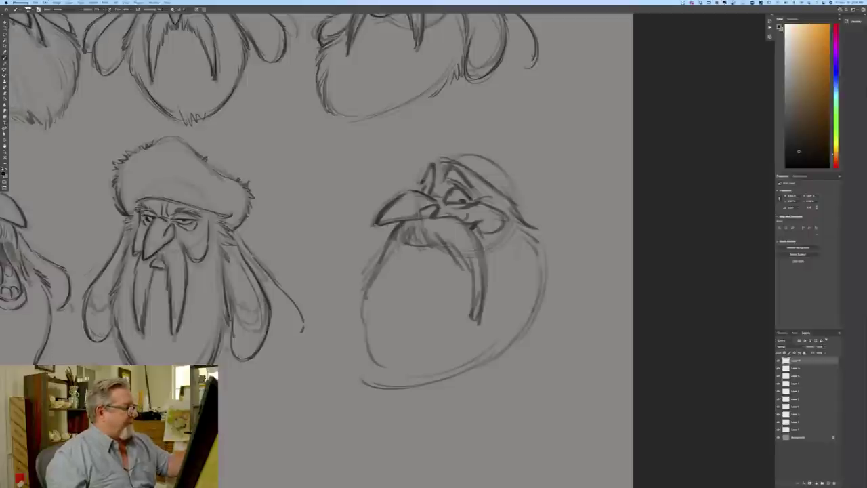
- Rough in the fur hat's outline from its front edge over the crown and down to its drooping back
left_click_drag(399, 144, 414, 169)
left_click_drag(415, 117, 407, 127)
left_click_drag(501, 92, 542, 157)
left_click_drag(465, 85, 438, 118)
mouse_move(532, 132)
left_mouse_down()
mouse_move(574, 195)
mouse_move(560, 223)
left_mouse_up()
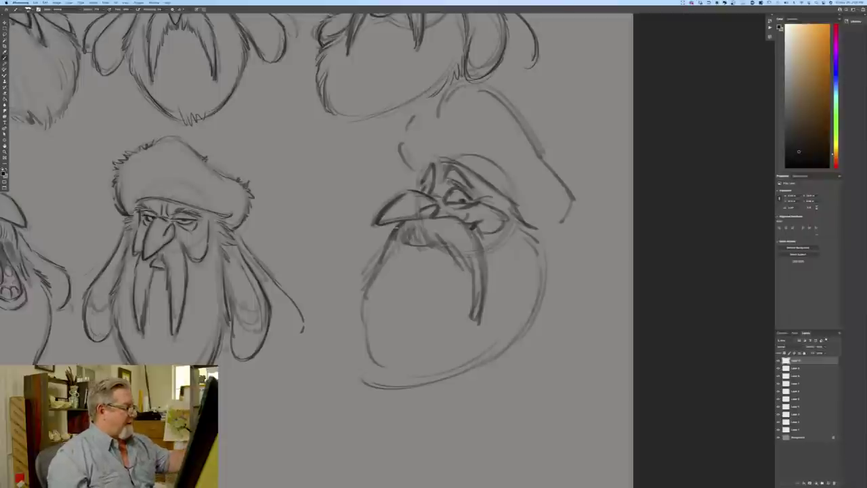
- Widen the beard's front contour outward and restate its rounded lower edge beneath the chin
left_click_drag(375, 281, 356, 307)
mouse_move(392, 267)
left_mouse_down()
mouse_move(351, 328)
mouse_move(351, 381)
left_mouse_up()
left_click_drag(347, 325, 398, 396)
mouse_move(513, 317)
left_mouse_down()
mouse_move(441, 370)
mouse_move(491, 351)
left_mouse_up()
left_click_drag(477, 359, 447, 364)
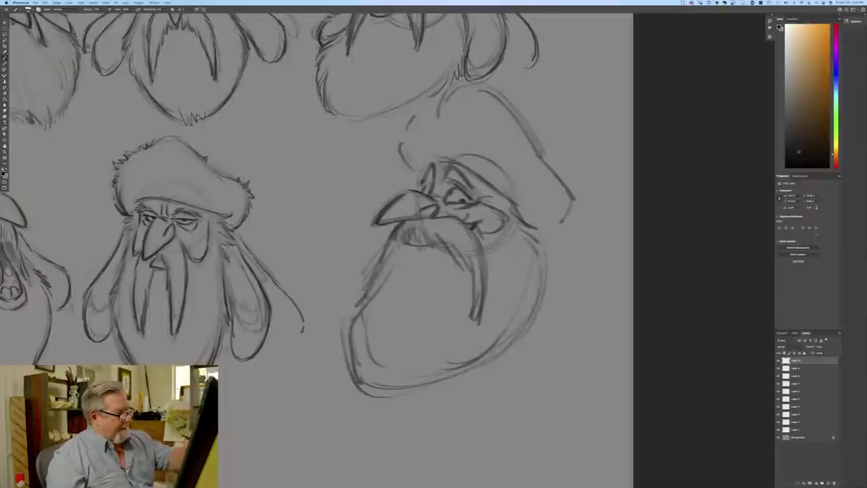
- Add hair tufts beside the cheek, darken the cheek pouch and connect the hat's outline
left_click_drag(532, 225, 547, 239)
mouse_move(480, 185)
left_mouse_down()
mouse_move(502, 208)
mouse_move(495, 228)
mouse_move(504, 198)
mouse_move(511, 201)
left_mouse_up()
mouse_move(519, 197)
left_mouse_down()
mouse_move(528, 201)
mouse_move(521, 208)
left_mouse_up()
mouse_move(518, 211)
left_mouse_down()
mouse_move(531, 215)
mouse_move(511, 223)
left_mouse_up()
mouse_move(439, 161)
left_mouse_down()
mouse_move(415, 188)
mouse_move(399, 150)
mouse_move(437, 91)
mouse_move(512, 109)
mouse_move(546, 164)
mouse_move(561, 226)
left_mouse_up()
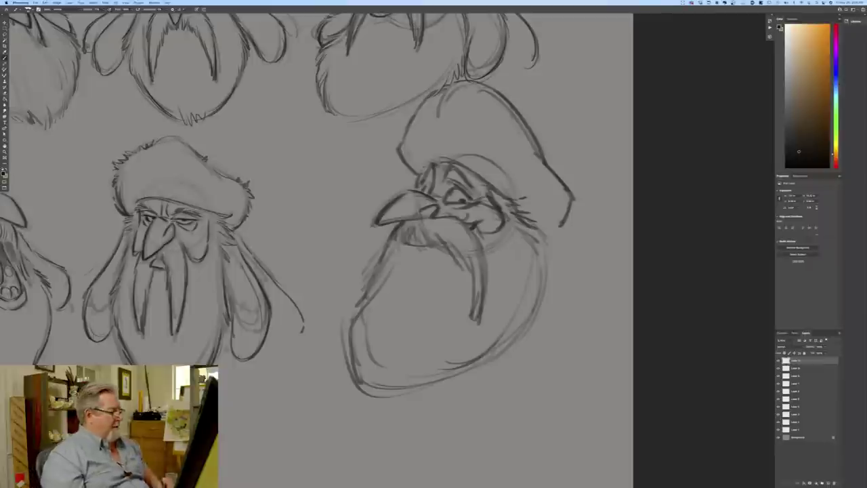
- Darken the beard's front edge with short hairy strokes and strengthen the line along its underside
mouse_move(397, 250)
left_mouse_down()
mouse_move(423, 252)
mouse_move(395, 246)
mouse_move(404, 241)
left_mouse_up()
mouse_move(396, 251)
left_mouse_down()
mouse_move(428, 253)
mouse_move(396, 243)
left_mouse_up()
mouse_move(408, 228)
left_mouse_down()
mouse_move(412, 243)
mouse_move(362, 273)
mouse_move(349, 315)
mouse_move(345, 351)
mouse_move(360, 389)
left_mouse_up()
left_click_drag(482, 365, 398, 391)
left_click_drag(453, 378, 377, 396)
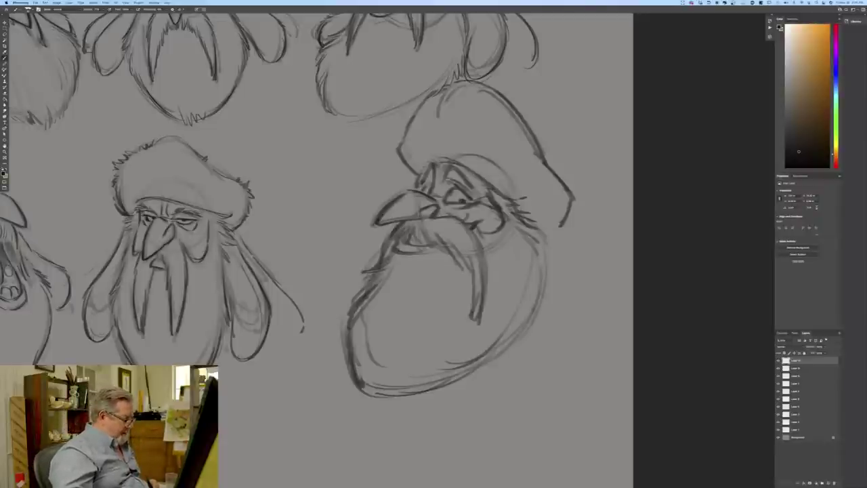
- Switch to the browser and view the blue-and-gold figure painting enlarged on Facebook, closing it when done
left_click(258, 480)
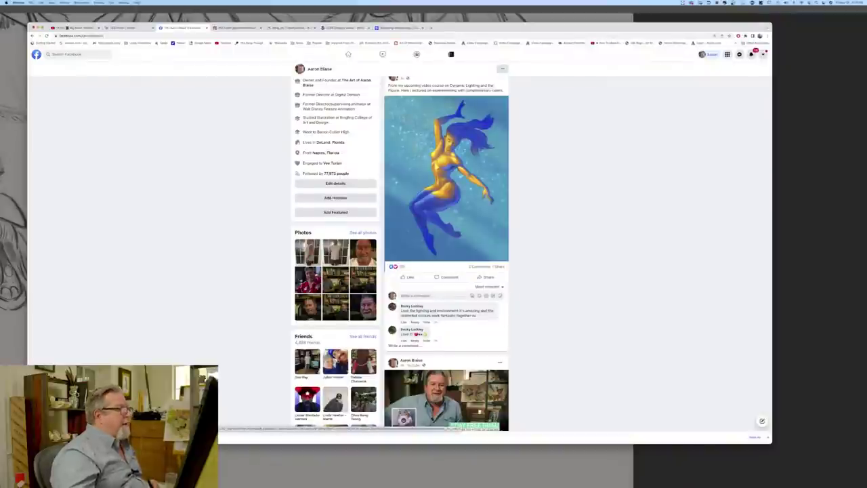
left_click(450, 170)
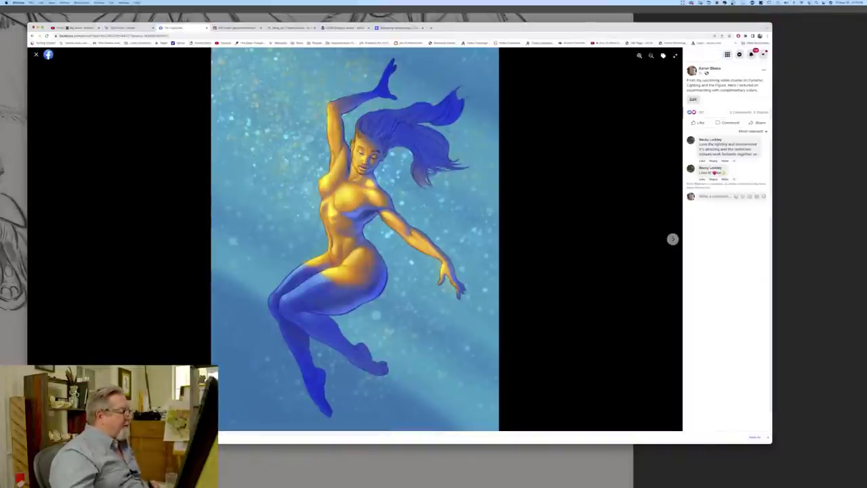
left_click(37, 54)
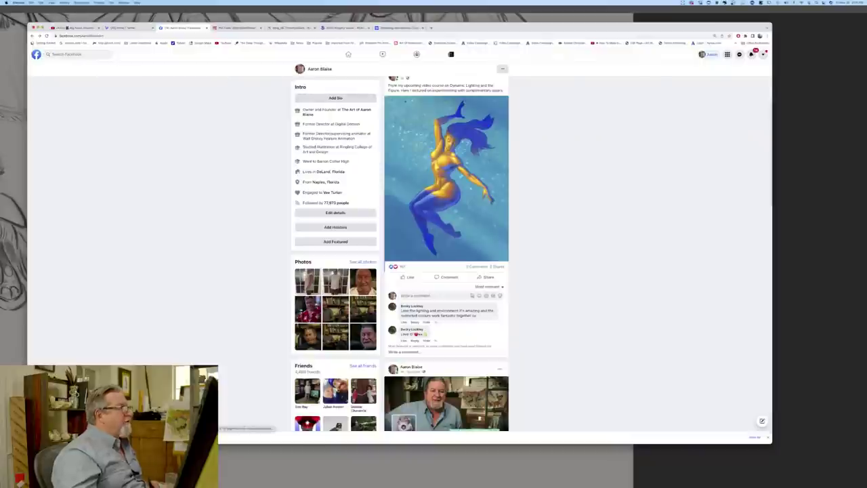
- Go to the open YouTube page, dismiss its share dialog and open the account's own channel
left_click(68, 28)
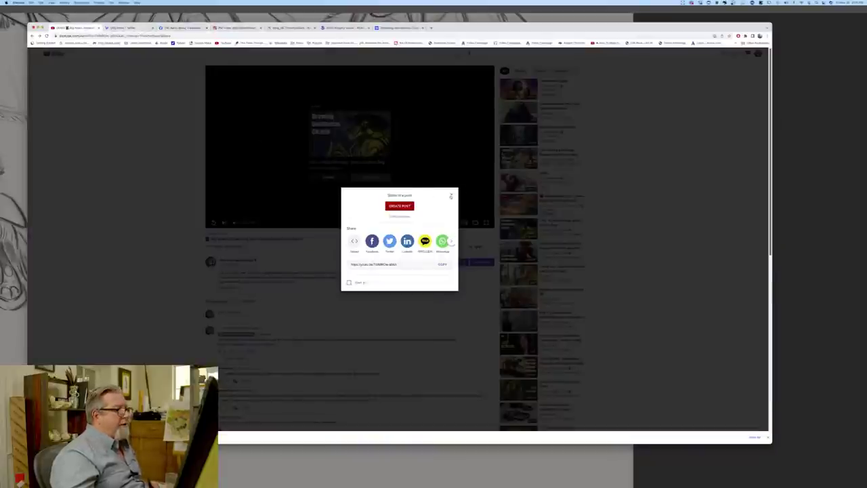
left_click(452, 195)
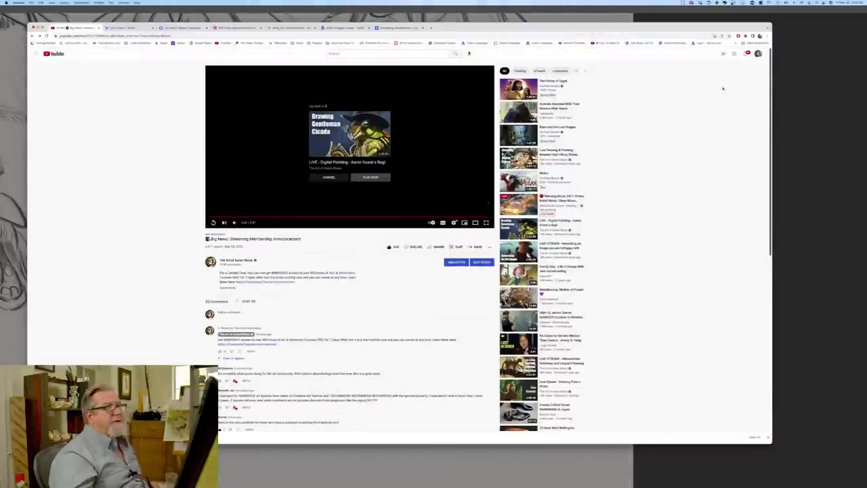
left_click(759, 53)
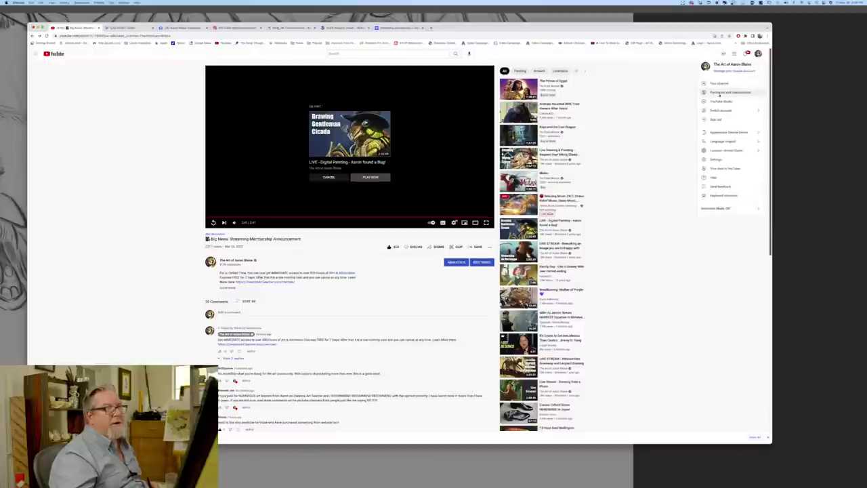
left_click(720, 83)
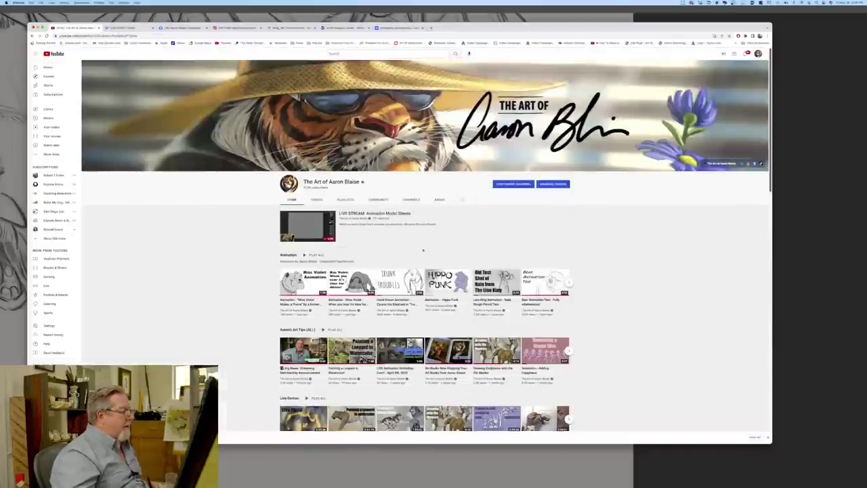
- View the channel's "Painting a Leopard in Watercolor!" video full screen, then exit and return to Photoshop
scroll(385, 320, "down", 3)
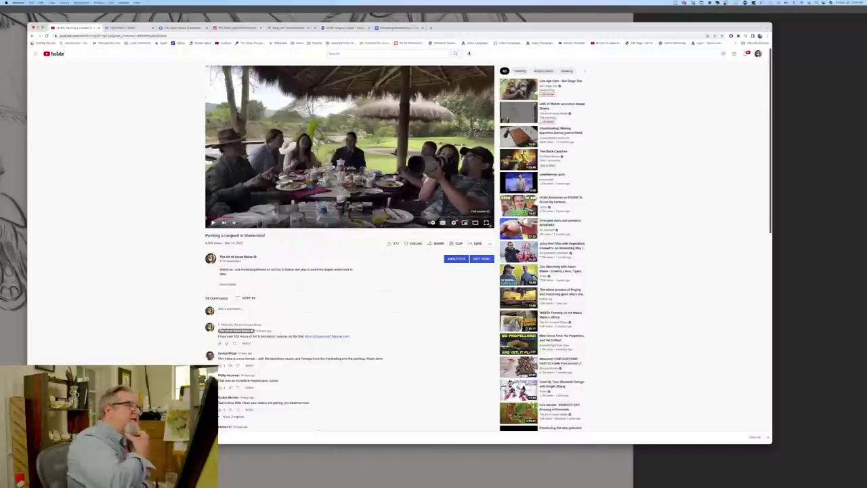
left_click(486, 222)
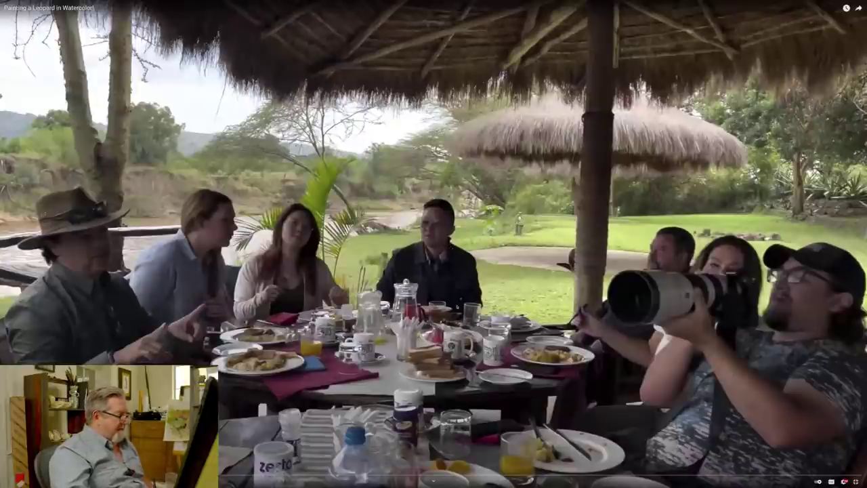
key("Escape")
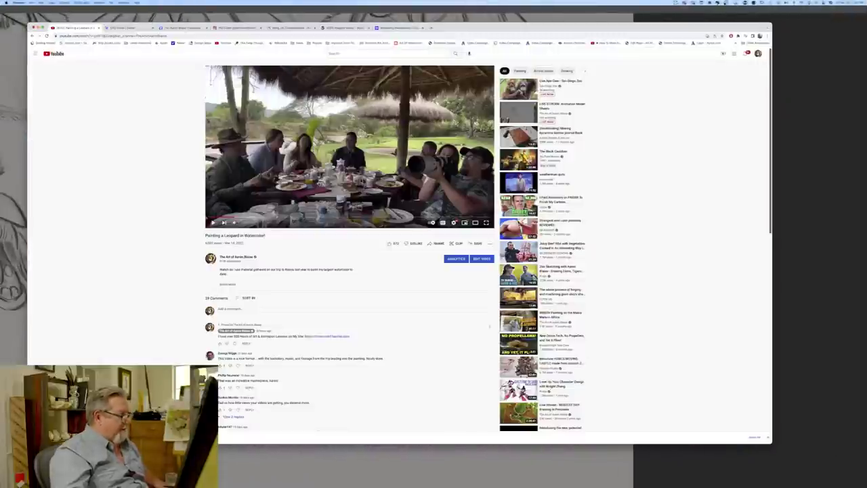
key("super+Tab")
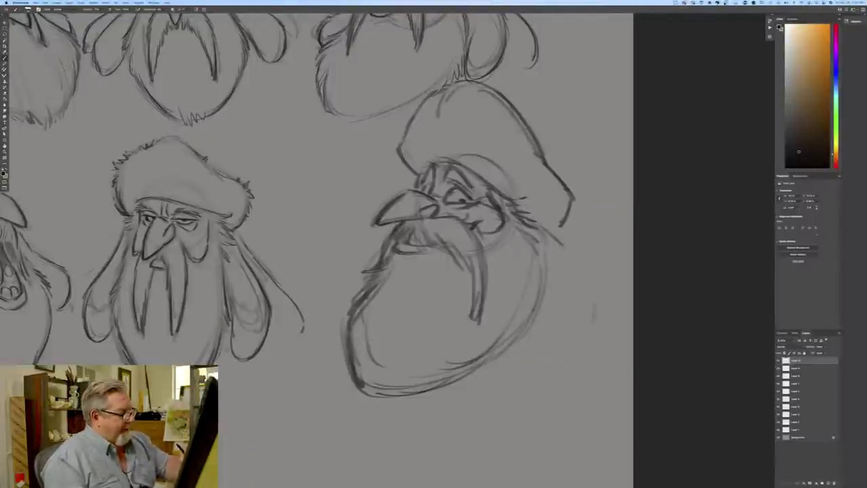
- Rough in the far ear flap in front of the beard and the near flap hanging behind it
mouse_move(548, 290)
left_mouse_down()
mouse_move(592, 278)
mouse_move(553, 228)
mouse_move(626, 301)
left_mouse_up()
mouse_move(370, 249)
left_mouse_down()
mouse_move(325, 272)
mouse_move(355, 298)
mouse_move(356, 288)
left_mouse_up()
mouse_move(564, 241)
left_mouse_down()
mouse_move(584, 262)
mouse_move(563, 360)
left_mouse_up()
left_click_drag(554, 286, 544, 336)
mouse_move(550, 226)
left_mouse_down()
mouse_move(590, 251)
mouse_move(617, 287)
mouse_move(623, 331)
left_mouse_up()
mouse_move(574, 247)
left_mouse_down()
mouse_move(600, 261)
mouse_move(598, 333)
left_mouse_up()
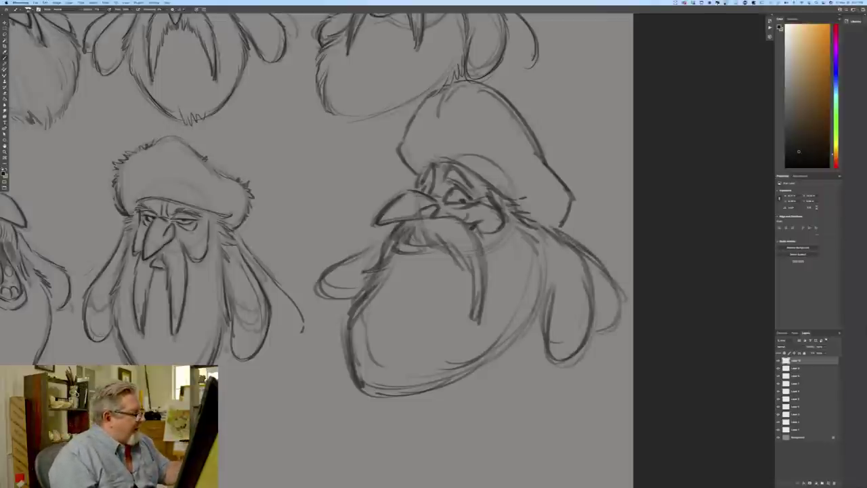
- Darken the near eye's lines and the far brow, and reinforce the moustache's far strand under the nose
mouse_move(448, 187)
left_mouse_down()
mouse_move(468, 193)
mouse_move(443, 184)
mouse_move(471, 182)
mouse_move(481, 195)
left_mouse_up()
left_click_drag(443, 164, 439, 173)
mouse_move(440, 175)
left_mouse_down()
mouse_move(432, 187)
mouse_move(424, 174)
left_mouse_up()
left_click_drag(425, 180, 421, 194)
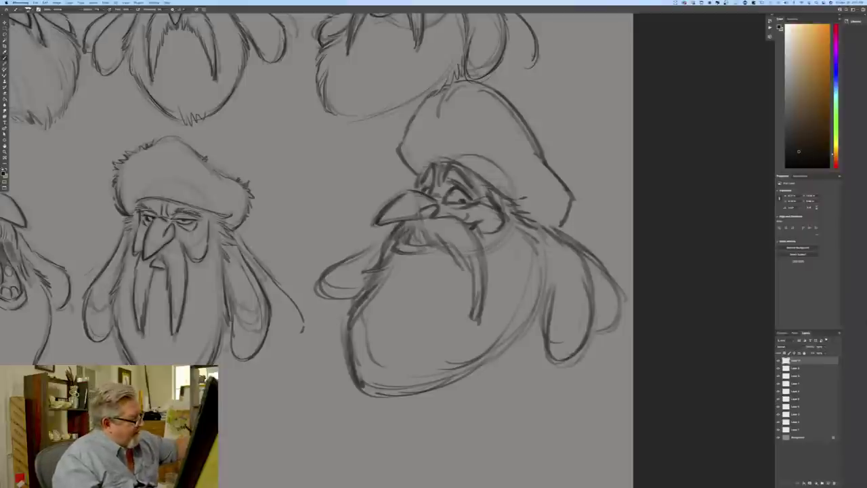
mouse_move(405, 255)
left_mouse_down()
mouse_move(423, 255)
mouse_move(381, 265)
left_mouse_up()
left_click_drag(388, 243, 380, 258)
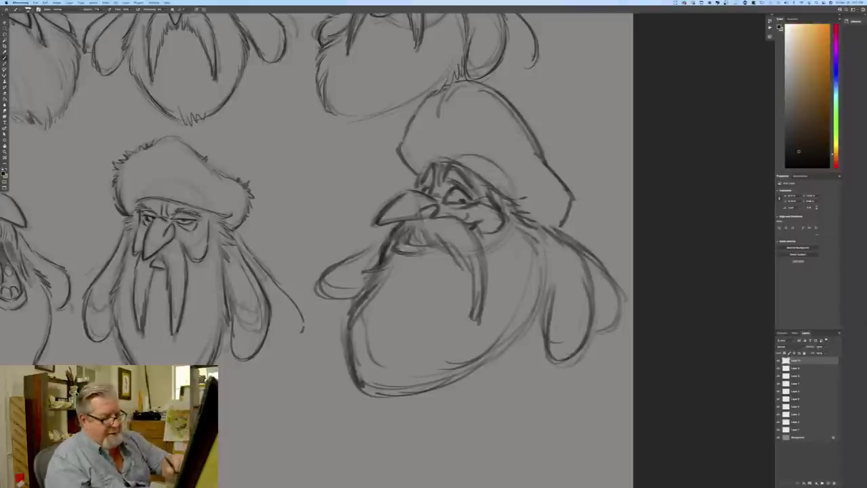
- Lower the rough sketch layer's opacity so it becomes faint, and add a new layer above it
left_click(825, 347)
left_click_drag(825, 353, 811, 353)
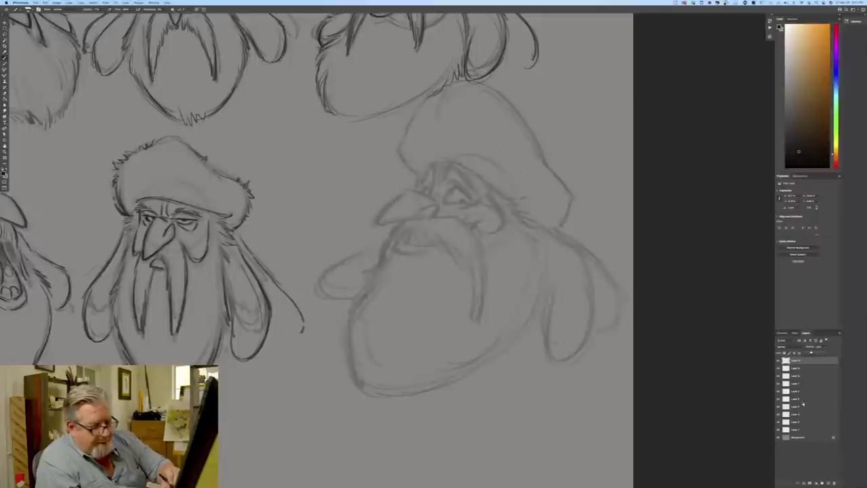
left_click(823, 483)
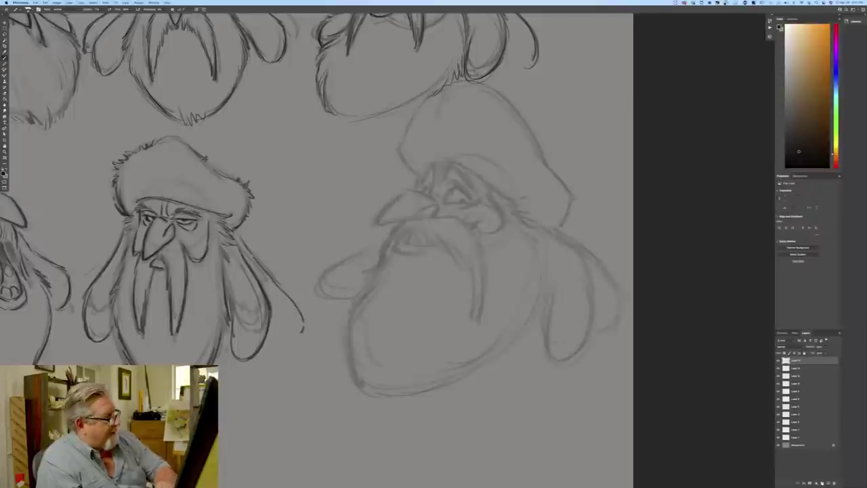
- Draw the near eye in clean dark lines over the faded rough, with its upper lid and pupil
key("super+plus")
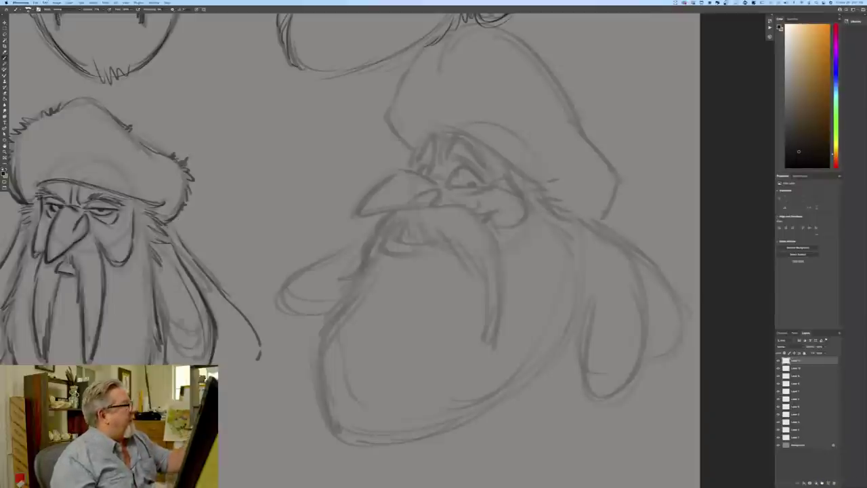
key("e")
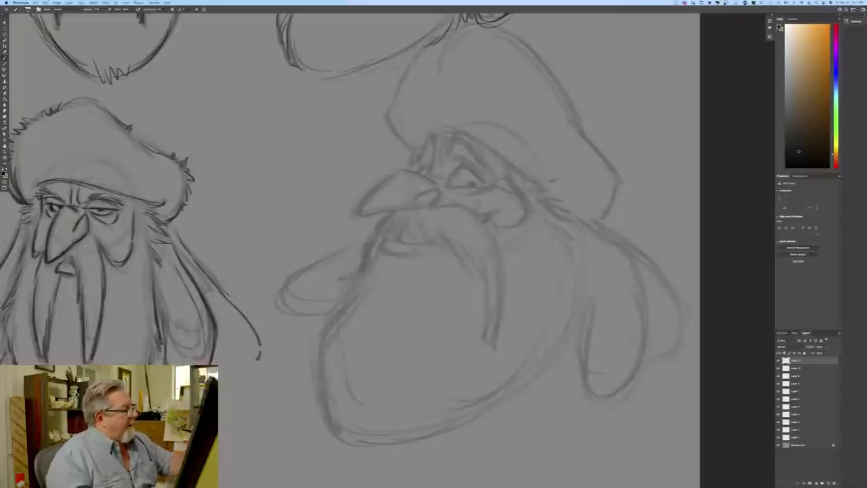
mouse_move(467, 164)
left_mouse_down()
mouse_move(481, 179)
mouse_move(471, 170)
mouse_move(448, 185)
mouse_move(475, 185)
left_mouse_up()
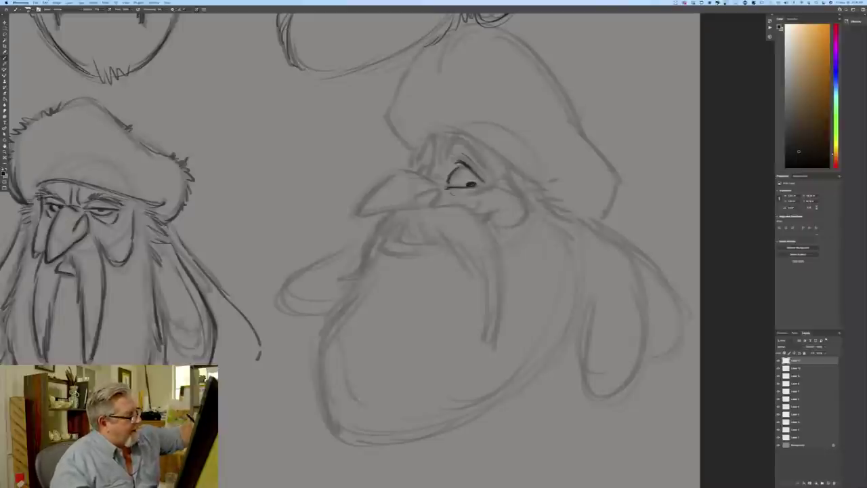
left_click_drag(465, 196, 489, 185)
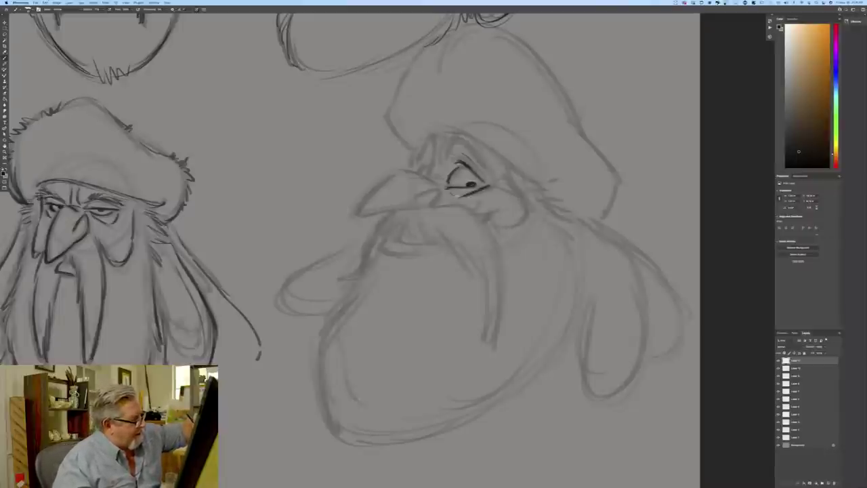
key("super+z")
key("super+z")
key("super+z")
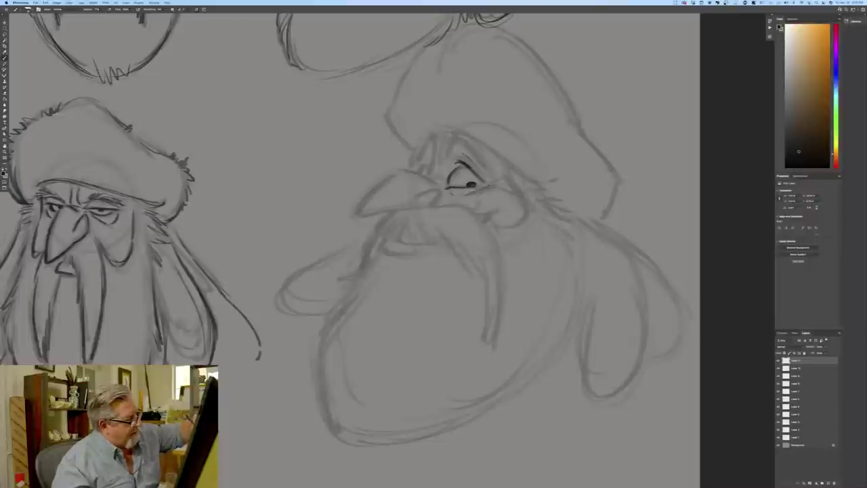
- Draw a thin lower lid beneath the near eye and the hairy near eyebrow arching above it
left_click_drag(465, 196, 490, 186)
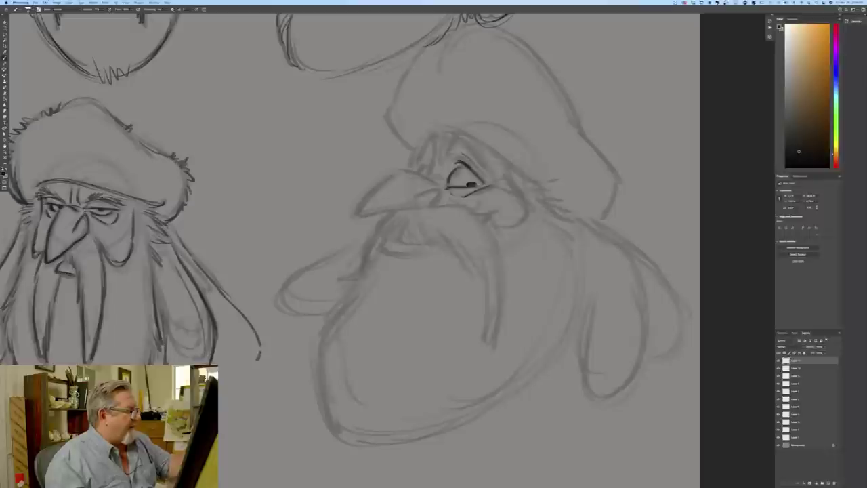
mouse_move(449, 154)
left_mouse_down()
mouse_move(451, 135)
mouse_move(468, 138)
left_mouse_up()
mouse_move(461, 142)
left_mouse_down()
mouse_move(472, 136)
mouse_move(491, 157)
left_mouse_up()
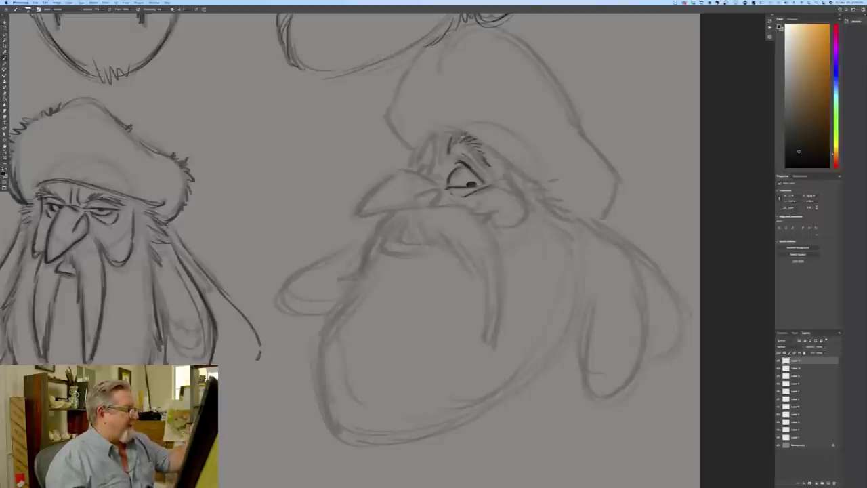
- Draw the far brow line and outline the hooked nose with its nostril in dark strokes
left_click_drag(434, 145, 431, 164)
mouse_move(432, 163)
left_mouse_down()
mouse_move(439, 183)
mouse_move(425, 176)
left_mouse_up()
mouse_move(430, 179)
left_mouse_down()
mouse_move(439, 185)
mouse_move(366, 201)
mouse_move(358, 213)
left_mouse_up()
mouse_move(417, 196)
left_mouse_down()
mouse_move(441, 191)
mouse_move(435, 200)
mouse_move(359, 214)
left_mouse_up()
left_click_drag(400, 172, 368, 195)
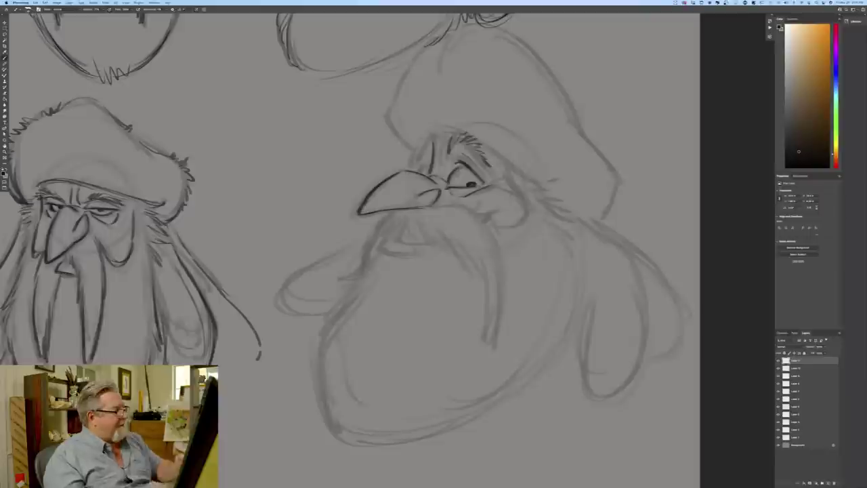
- Outline the rounded cheek pouch below the near eye and touch up the bridge of the nose
mouse_move(514, 191)
left_mouse_down()
mouse_move(486, 183)
mouse_move(526, 194)
mouse_move(521, 224)
mouse_move(495, 227)
left_mouse_up()
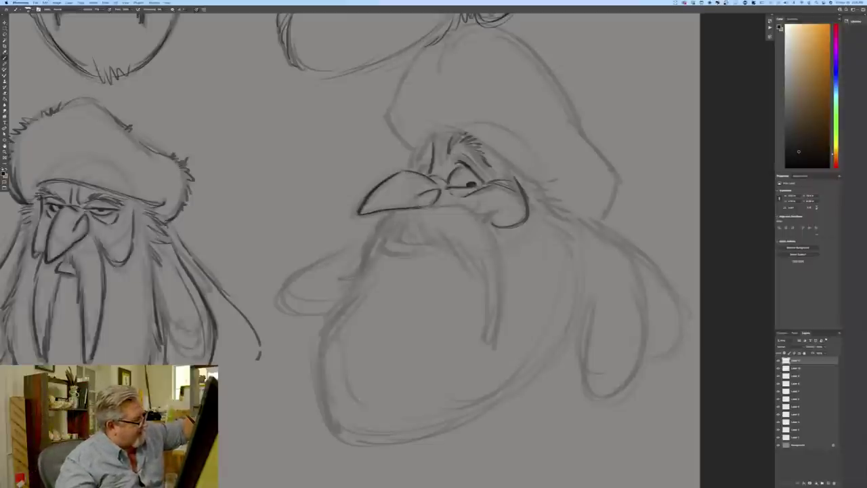
left_click_drag(406, 171, 447, 175)
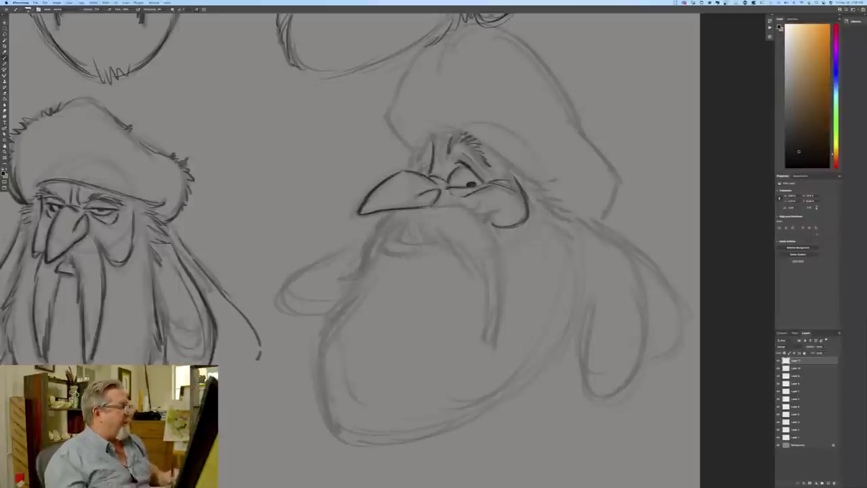
- Draw the top edge of the moustache from under the nose and its near strand curving down to a point
left_click_drag(209, 421, 345, 408)
left_click_drag(191, 172, 170, 375)
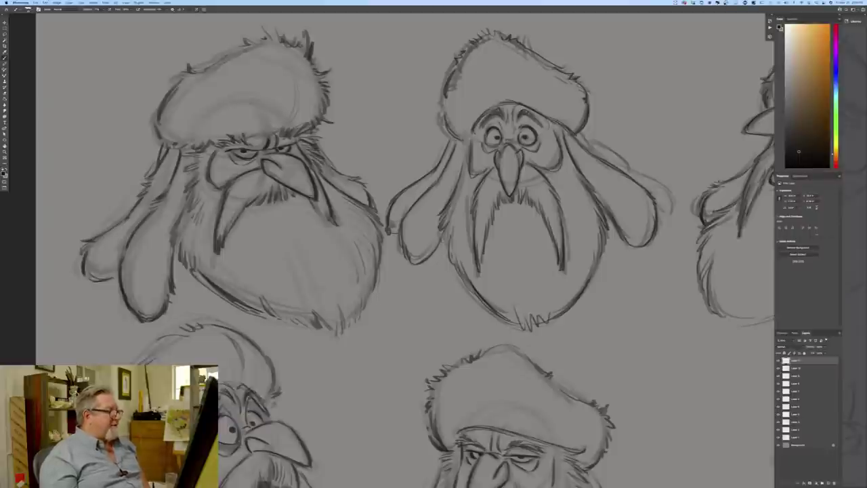
left_click_drag(357, 390, 223, 339)
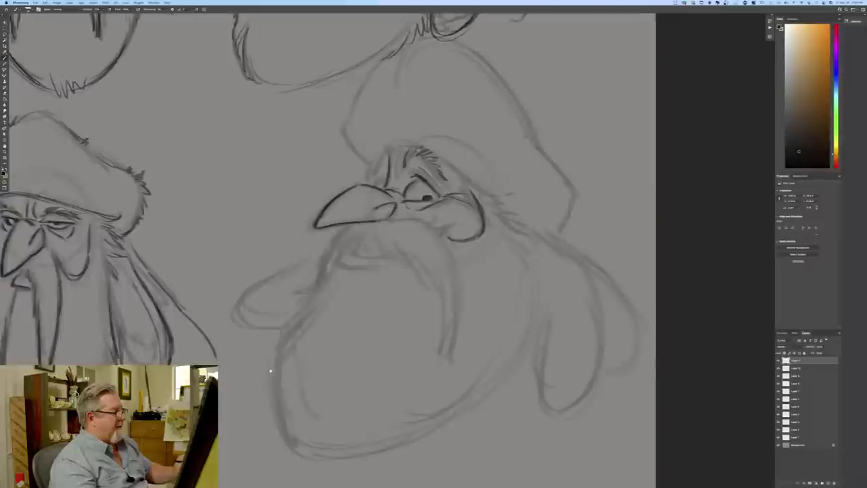
scroll(271, 372, "down", 1)
scroll(271, 372, "right", 1)
mouse_move(378, 203)
left_mouse_down()
mouse_move(406, 203)
mouse_move(434, 226)
mouse_move(441, 302)
left_mouse_up()
left_click_drag(435, 244, 431, 347)
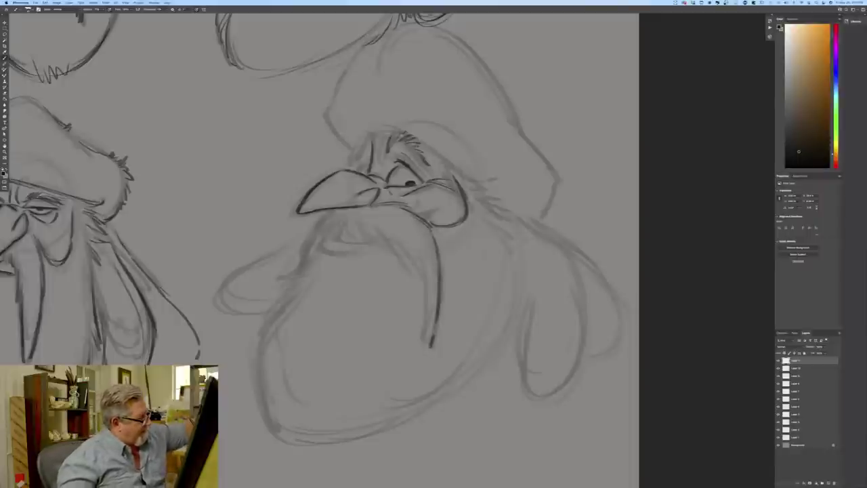
- Draw the lip line and vertical strokes beneath the moustache, and bring the cheek pouch's lower edge to a point
mouse_move(341, 225)
left_mouse_down()
mouse_move(347, 244)
mouse_move(323, 252)
mouse_move(362, 254)
left_mouse_up()
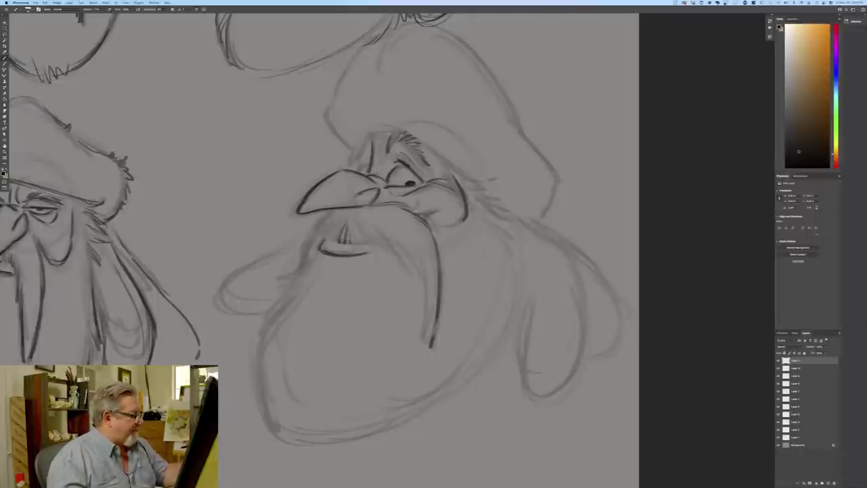
mouse_move(433, 214)
left_mouse_down()
mouse_move(427, 222)
mouse_move(452, 233)
mouse_move(444, 238)
left_mouse_up()
left_click_drag(464, 211, 444, 235)
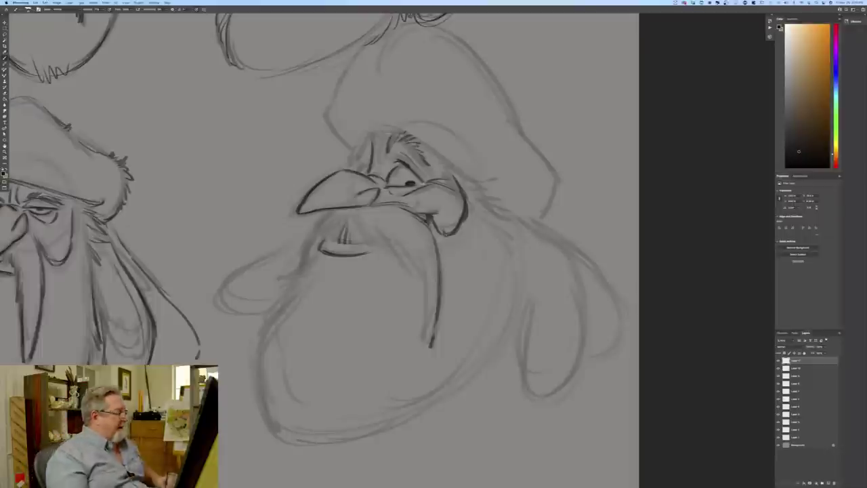
- Draw the moustache's hairy inner edge along its near strand and darken its far strand
mouse_move(355, 224)
left_mouse_down()
mouse_move(369, 247)
mouse_move(411, 252)
mouse_move(427, 325)
left_mouse_up()
left_click_drag(425, 275, 430, 335)
mouse_move(342, 223)
left_mouse_down()
mouse_move(335, 238)
mouse_move(320, 236)
left_mouse_up()
left_click_drag(323, 219, 307, 263)
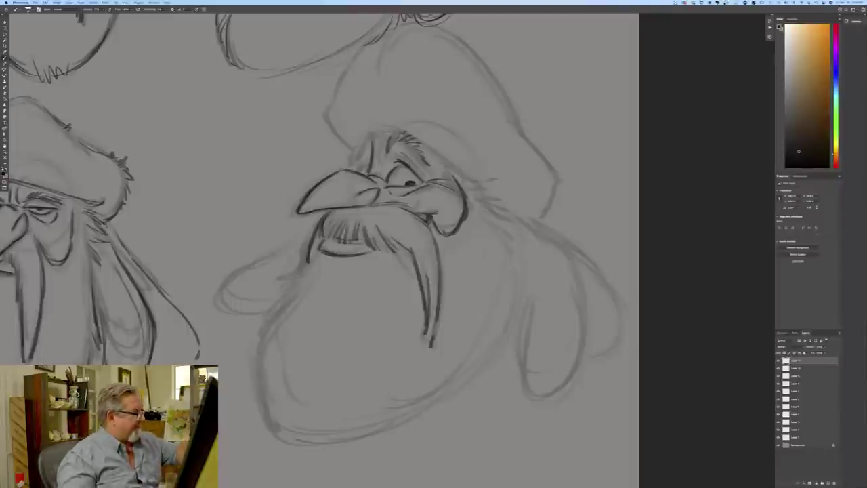
- Erase the lip line beneath the moustache, cleaning up both the refined layer and the rough layer below it
mouse_move(321, 243)
left_mouse_down()
mouse_move(345, 255)
mouse_move(373, 248)
mouse_move(330, 253)
mouse_move(361, 252)
left_mouse_up()
left_click(799, 370)
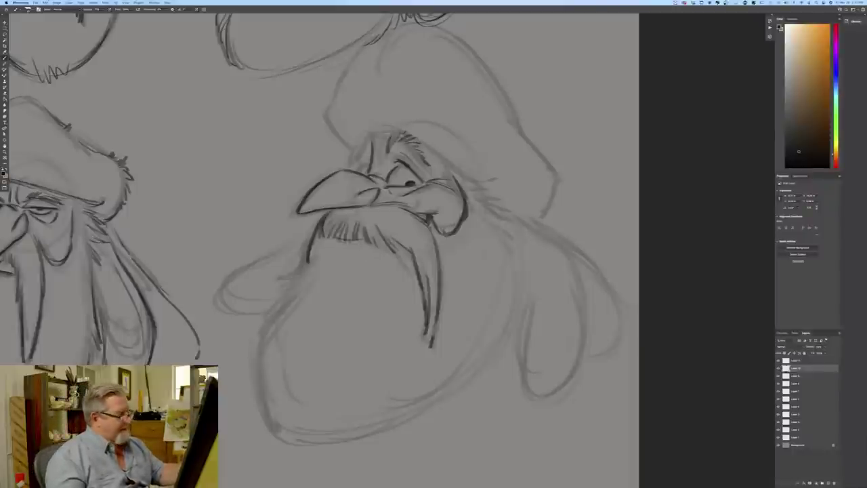
left_click(797, 360)
left_click_drag(332, 241, 368, 241)
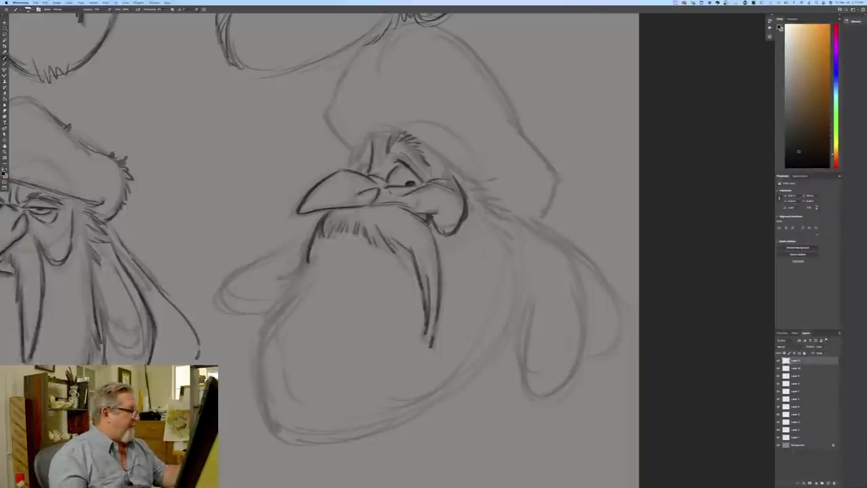
left_click(794, 368)
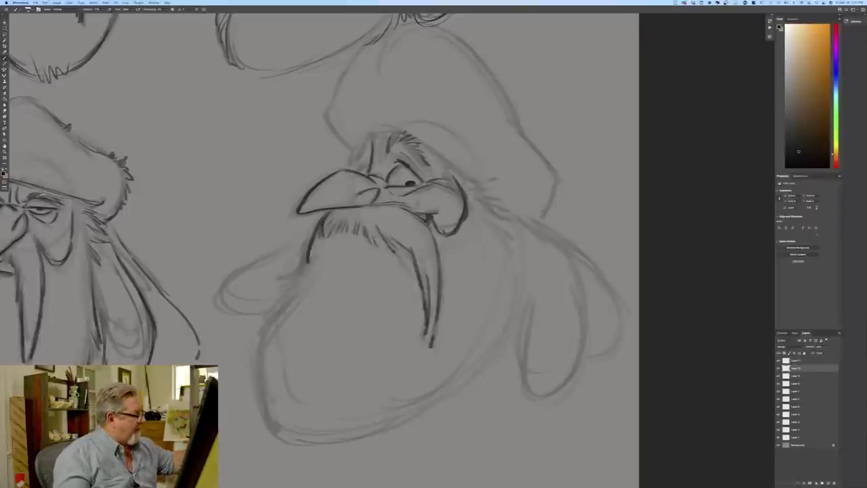
left_click(794, 360)
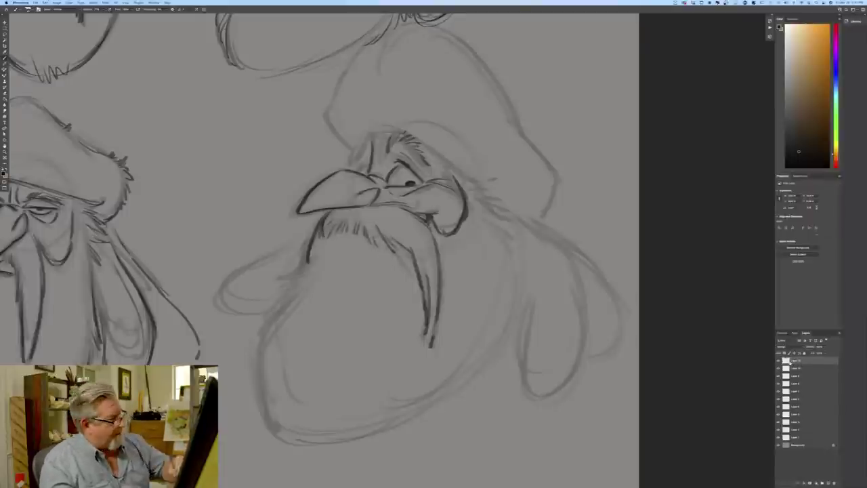
- Add short hair strokes along the moustache's lower edge and touch up its top edge
mouse_move(332, 231)
left_mouse_down()
mouse_move(328, 245)
mouse_move(348, 248)
mouse_move(356, 239)
left_mouse_up()
left_click_drag(359, 226, 364, 247)
mouse_move(372, 241)
left_mouse_down()
mouse_move(374, 252)
mouse_move(404, 248)
left_mouse_up()
mouse_move(370, 206)
left_mouse_down()
mouse_move(411, 204)
mouse_move(428, 225)
left_mouse_up()
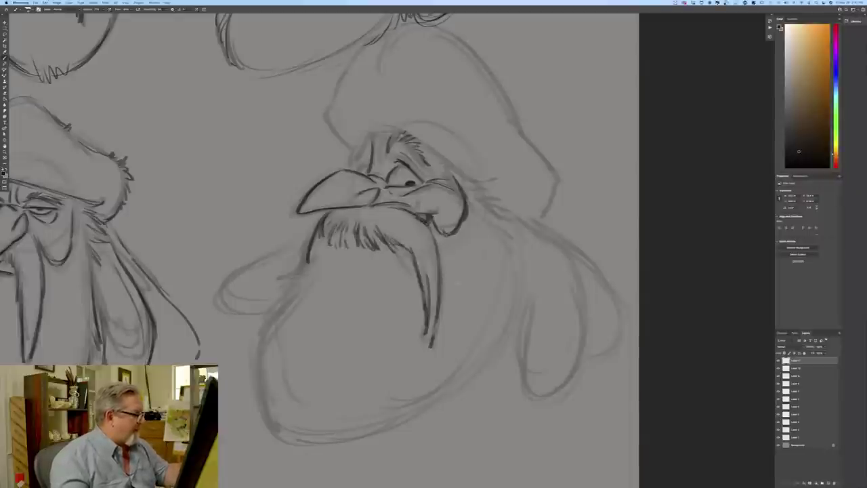
left_click_drag(345, 244, 348, 250)
left_click_drag(355, 236, 350, 249)
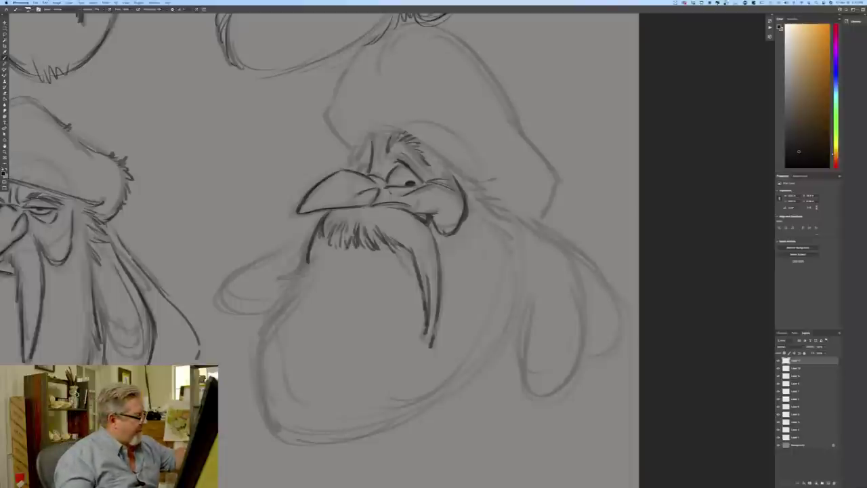
- Draw the far edge of the beard with hair tufts, from beside the moustache down to the lower corner
left_click_drag(321, 223, 327, 234)
left_click_drag(334, 221, 299, 272)
mouse_move(314, 263)
left_mouse_down()
mouse_move(287, 275)
mouse_move(264, 329)
left_mouse_up()
mouse_move(292, 297)
left_mouse_down()
mouse_move(263, 340)
mouse_move(274, 431)
left_mouse_up()
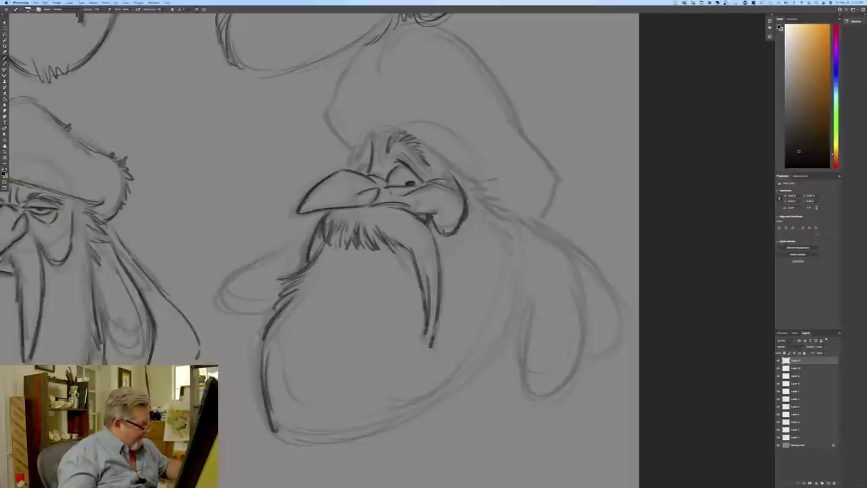
- Draw the near edge of the beard from the temple tufts down and around the underside, with ragged hair strokes
mouse_move(460, 169)
left_mouse_down()
mouse_move(502, 202)
mouse_move(512, 247)
mouse_move(515, 278)
mouse_move(489, 351)
left_mouse_up()
left_click_drag(514, 292, 448, 393)
left_click_drag(478, 361, 434, 410)
left_click_drag(438, 393, 413, 421)
mouse_move(421, 406)
left_mouse_down()
mouse_move(370, 435)
mouse_move(313, 442)
left_mouse_up()
left_click_drag(369, 440, 290, 447)
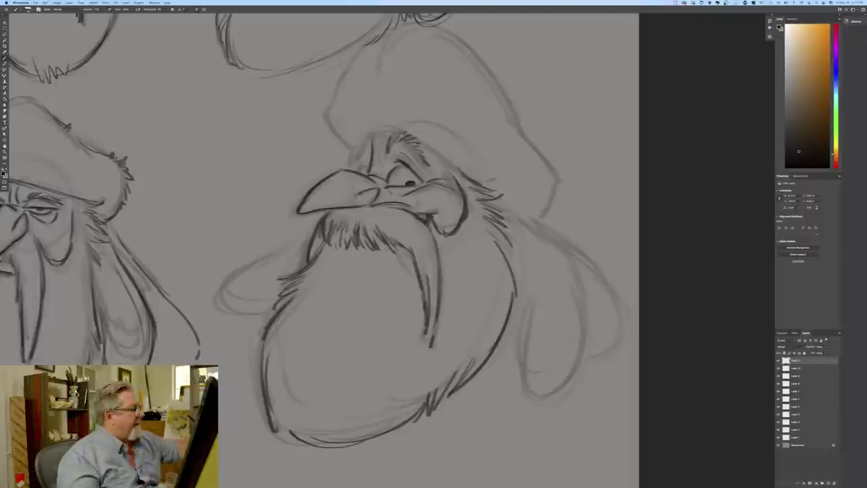
- Add the far eye's pupil and draw the hat's lower edge arching over both brows
mouse_move(368, 168)
left_mouse_down()
mouse_move(360, 172)
mouse_move(368, 166)
left_mouse_up()
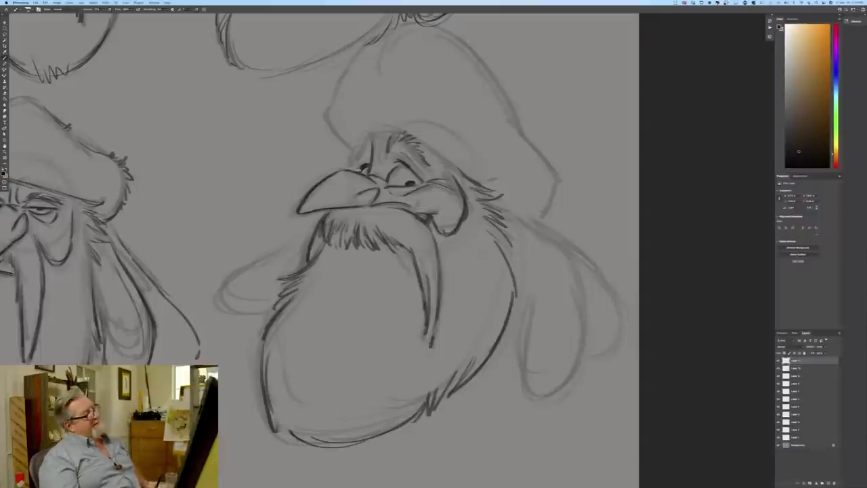
mouse_move(372, 140)
left_mouse_down()
mouse_move(355, 163)
mouse_move(364, 141)
left_mouse_up()
mouse_move(369, 137)
left_mouse_down()
mouse_move(363, 146)
mouse_move(379, 159)
mouse_move(355, 159)
left_mouse_up()
left_click_drag(388, 135, 455, 167)
mouse_move(380, 135)
left_mouse_down()
mouse_move(395, 133)
mouse_move(486, 182)
left_mouse_up()
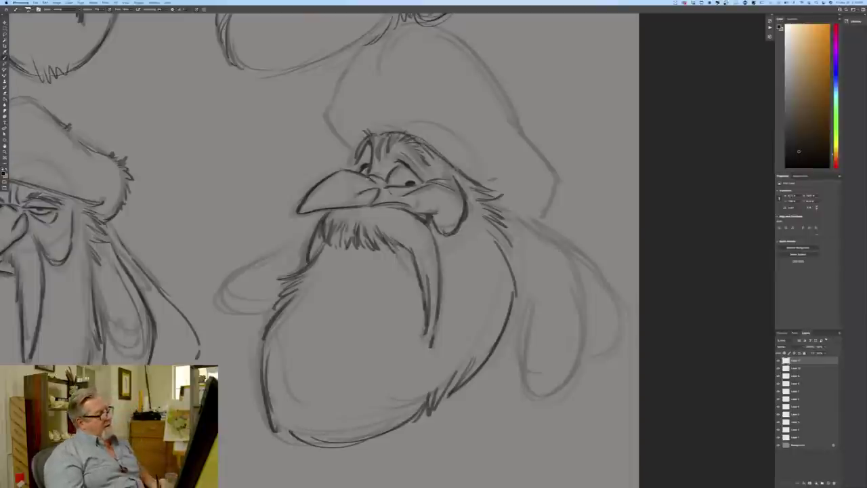
- Outline the fur hat with dark strokes, adding fur tufts around its crown, back corner and front corner
left_click_drag(359, 149, 351, 165)
left_click_drag(330, 112, 347, 149)
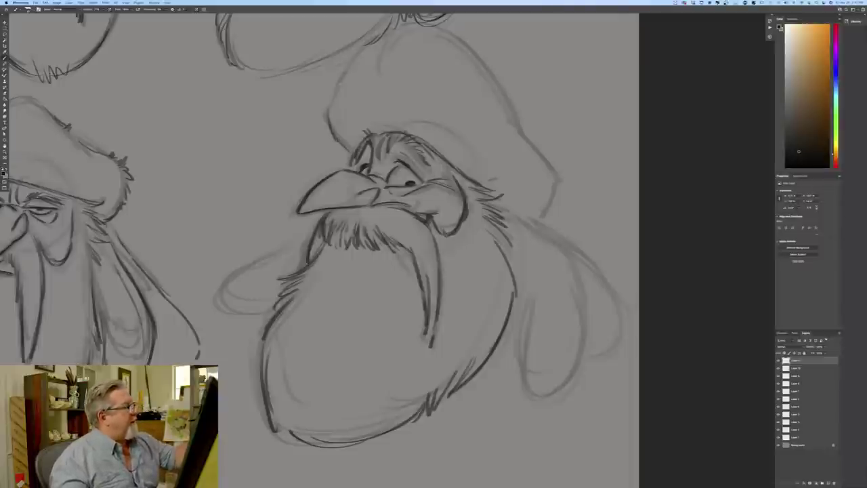
mouse_move(427, 29)
left_mouse_down()
mouse_move(482, 73)
mouse_move(548, 151)
mouse_move(556, 177)
mouse_move(546, 216)
mouse_move(535, 221)
left_mouse_up()
left_click_drag(554, 189, 536, 158)
left_click_drag(540, 153, 553, 162)
mouse_move(476, 67)
left_mouse_down()
mouse_move(442, 28)
mouse_move(403, 25)
mouse_move(378, 54)
mouse_move(354, 62)
mouse_move(336, 102)
mouse_move(320, 111)
left_mouse_up()
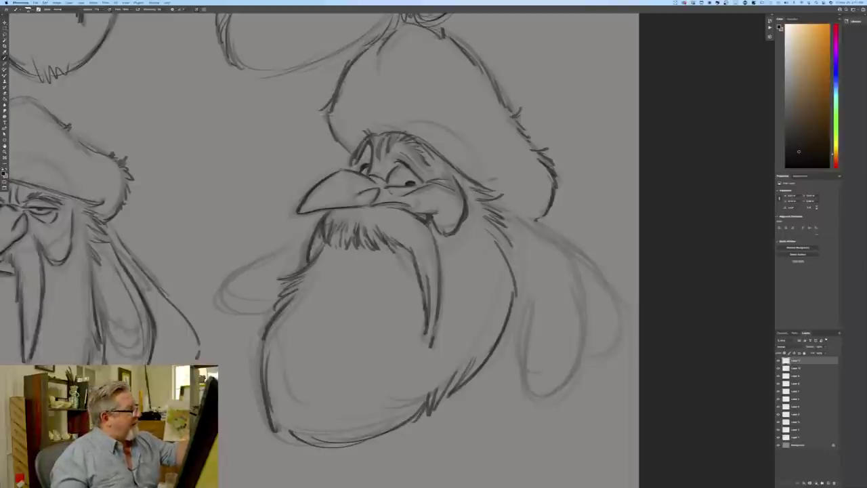
- Reinforce the near eyebrow and hat edge, and add a second contour line along the beard's far edge
left_click_drag(420, 154, 448, 169)
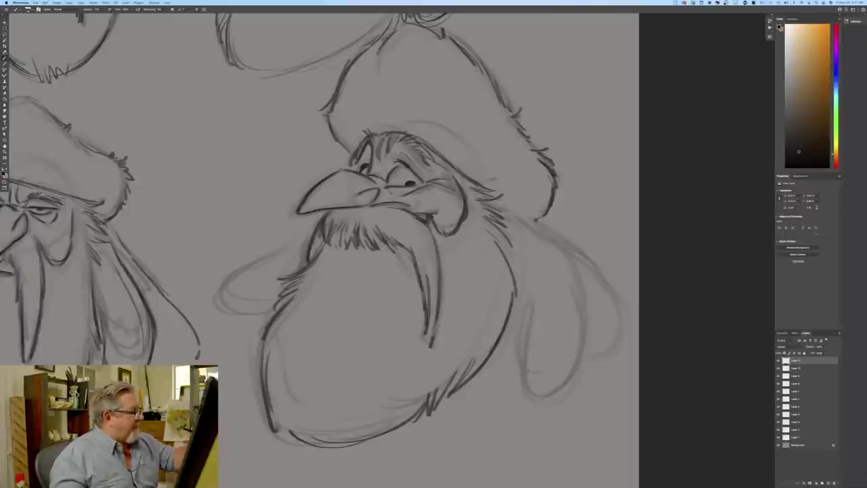
left_click_drag(371, 142, 401, 130)
left_click_drag(450, 168, 466, 185)
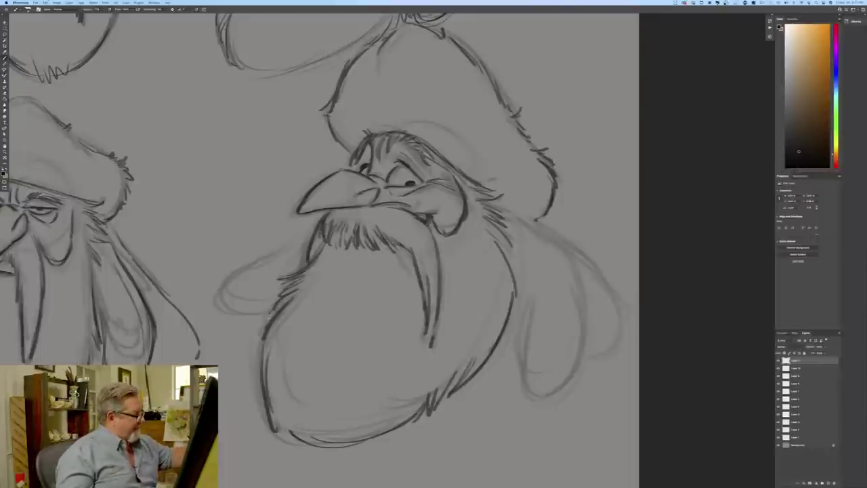
left_click_drag(255, 338, 275, 428)
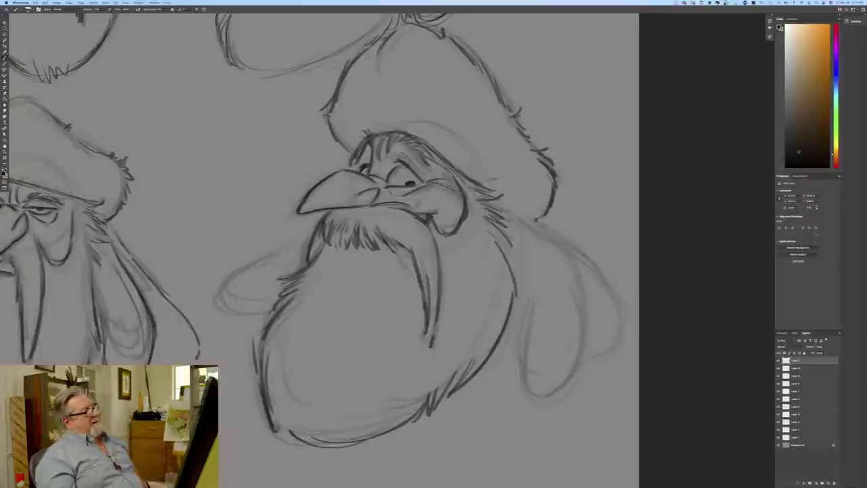
- Hide the refined line layer, add a new layer, and draw the near eyebrow and hat edge in bold arcs
left_click(778, 361)
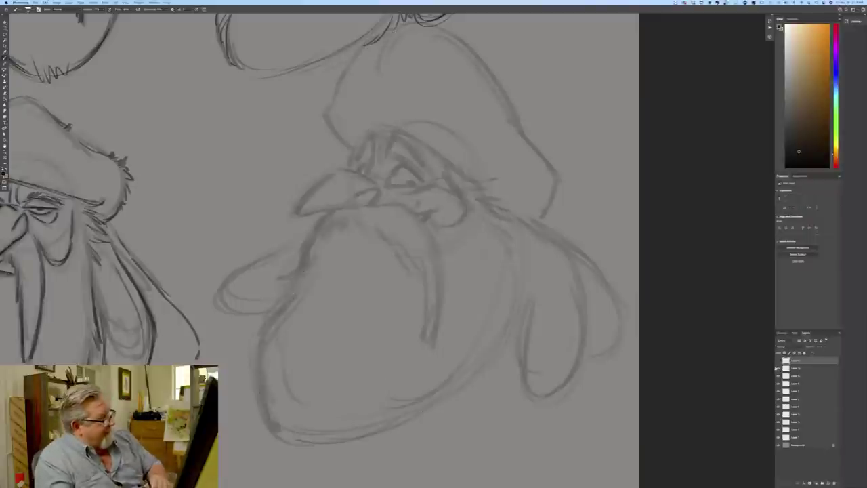
left_click(827, 483)
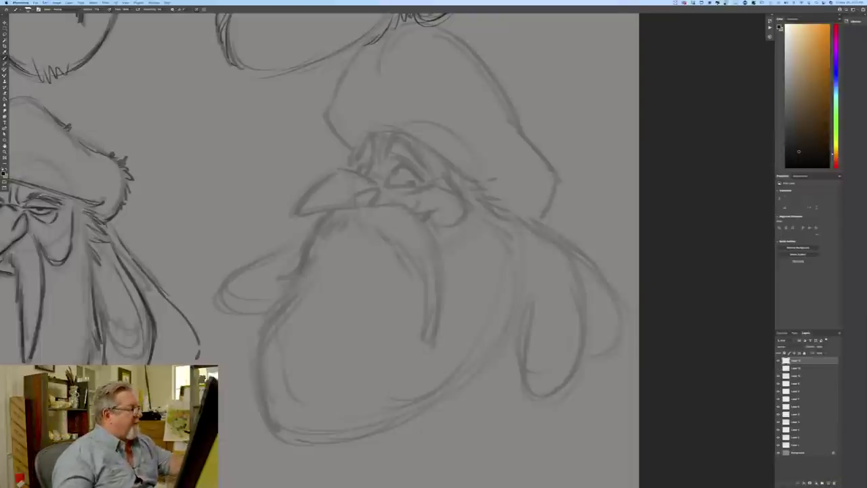
mouse_move(430, 170)
left_mouse_down()
mouse_move(411, 152)
mouse_move(387, 158)
mouse_move(435, 172)
left_mouse_up()
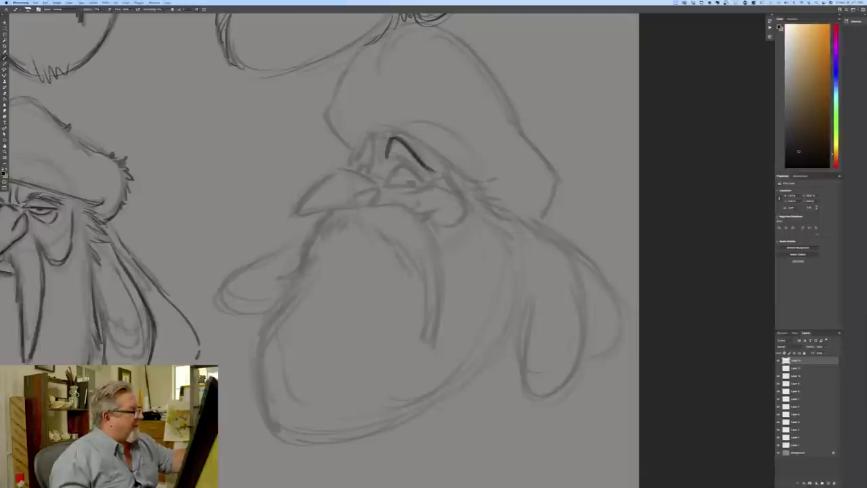
left_click_drag(391, 128, 360, 158)
mouse_move(384, 129)
left_mouse_down()
mouse_move(406, 131)
mouse_move(454, 175)
left_mouse_up()
left_click_drag(375, 134, 363, 149)
left_click_drag(452, 174, 484, 194)
mouse_move(384, 129)
left_mouse_down()
mouse_move(467, 178)
mouse_move(358, 159)
left_mouse_up()
left_click_drag(400, 130, 480, 192)
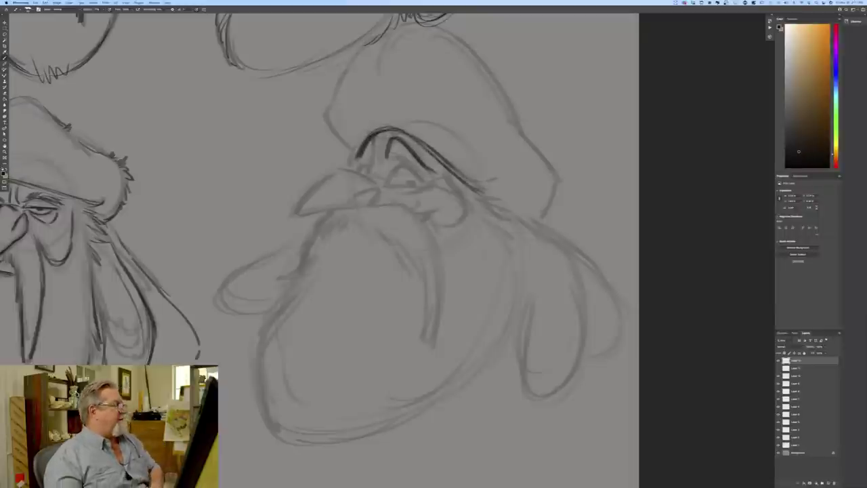
- Draw the hat's crown on the new layer as one bold arc echoing the brow curves
mouse_move(370, 152)
left_mouse_down()
mouse_move(458, 169)
mouse_move(420, 133)
left_mouse_up()
left_click_drag(528, 153, 356, 74)
mouse_move(335, 129)
left_mouse_down()
mouse_move(461, 39)
mouse_move(546, 168)
left_mouse_up()
left_click_drag(343, 99, 483, 67)
mouse_move(338, 118)
left_mouse_down()
mouse_move(458, 61)
mouse_move(539, 164)
left_mouse_up()
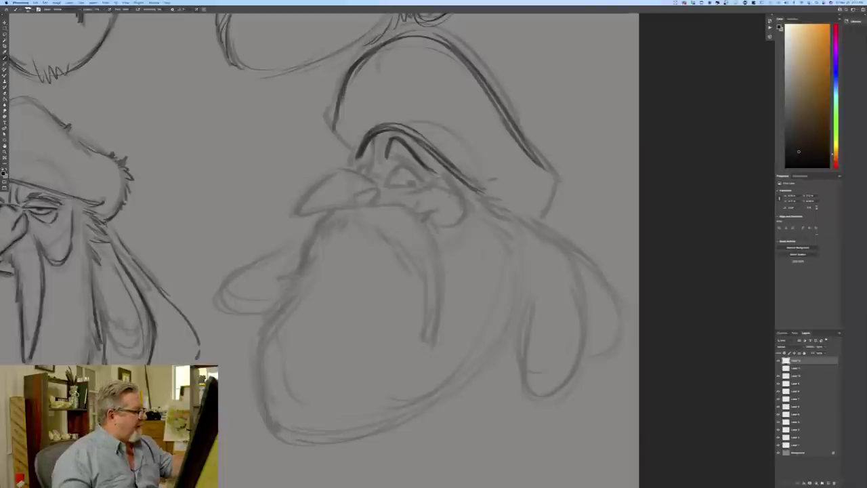
- Draw both eyes, the hooked nose with its nostril, and the cheek crease on the new layer in bold strokes
left_click_drag(401, 166, 418, 181)
mouse_move(408, 167)
left_mouse_down()
mouse_move(424, 181)
mouse_move(398, 165)
mouse_move(410, 186)
mouse_move(391, 185)
mouse_move(415, 188)
left_mouse_up()
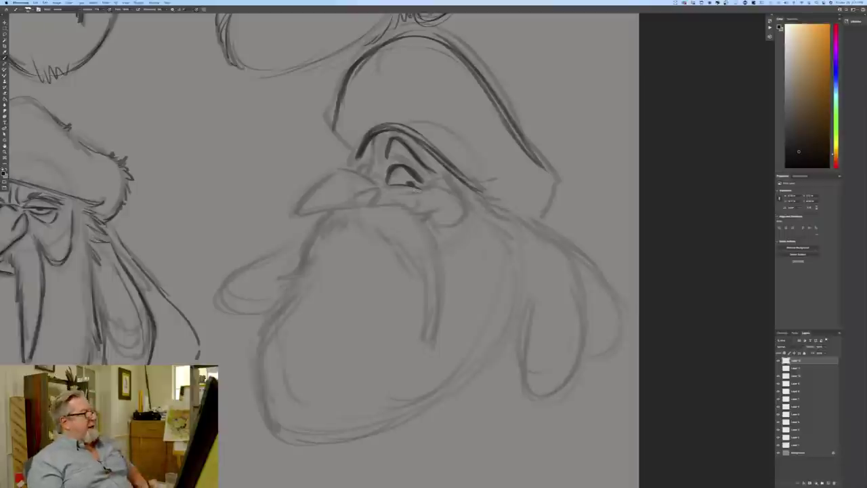
mouse_move(328, 133)
left_mouse_down()
mouse_move(334, 146)
mouse_move(374, 161)
left_mouse_up()
mouse_move(372, 130)
left_mouse_down()
mouse_move(361, 169)
mouse_move(373, 181)
mouse_move(343, 172)
mouse_move(304, 201)
left_mouse_up()
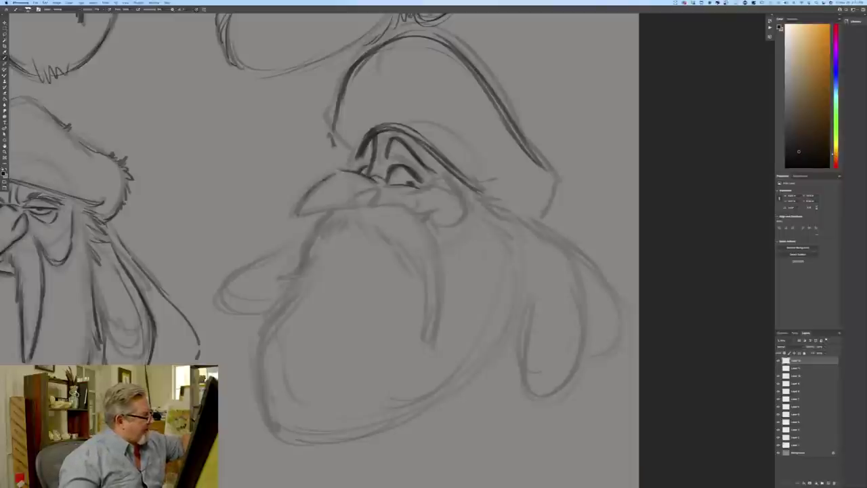
mouse_move(356, 197)
left_mouse_down()
mouse_move(376, 190)
mouse_move(378, 205)
mouse_move(347, 202)
mouse_move(299, 217)
mouse_move(301, 208)
mouse_move(298, 214)
left_mouse_up()
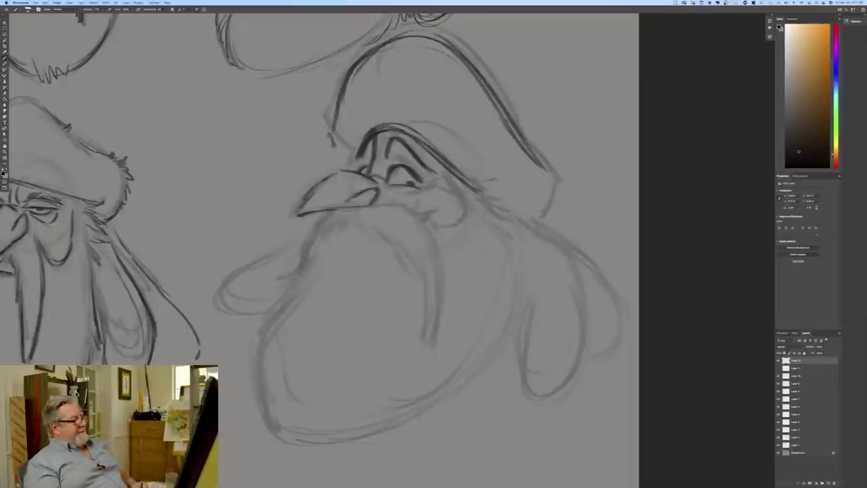
mouse_move(416, 212)
left_mouse_down()
mouse_move(438, 217)
mouse_move(436, 229)
mouse_move(430, 221)
left_mouse_up()
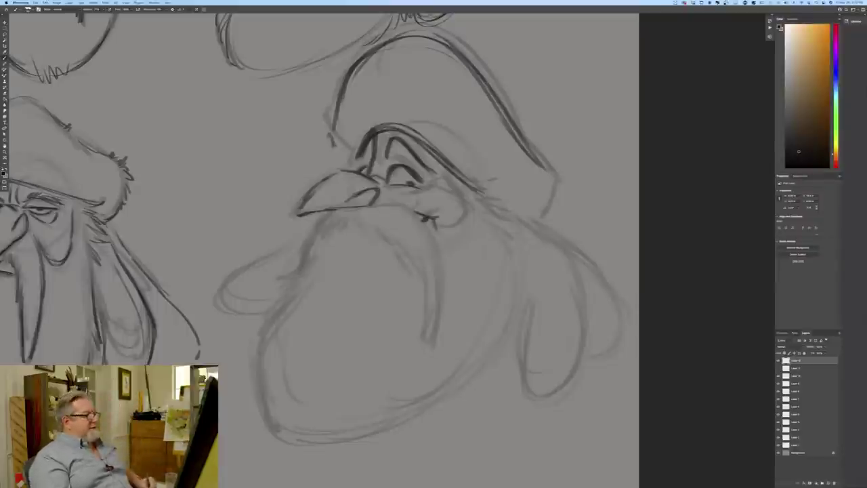
mouse_move(430, 185)
left_mouse_down()
mouse_move(397, 199)
mouse_move(387, 193)
mouse_move(441, 178)
mouse_move(461, 221)
left_mouse_up()
left_click_drag(462, 179, 444, 187)
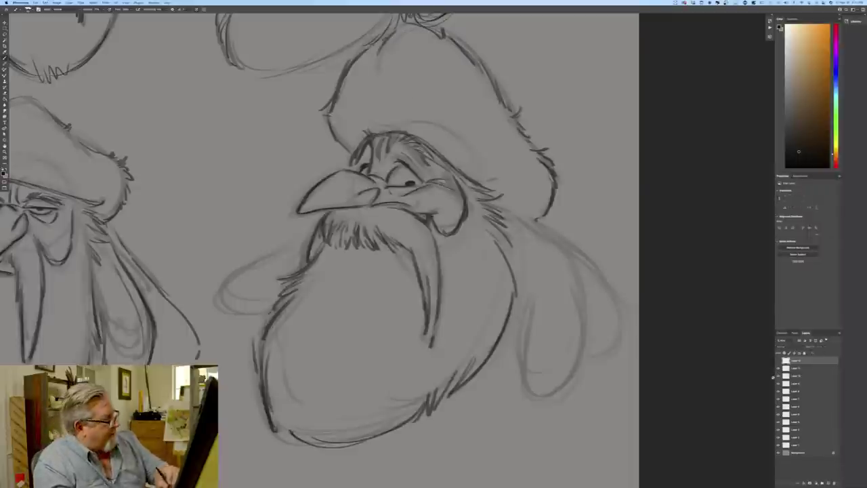
- Return to the earlier refined line layer, erase the pointed cheek pouch outline, and redraw it with a rounded lower edge
left_click(439, 225)
left_click(435, 153)
left_click(793, 369)
mouse_move(435, 223)
left_mouse_down()
mouse_move(448, 235)
mouse_move(466, 198)
mouse_move(458, 180)
mouse_move(467, 215)
left_mouse_up()
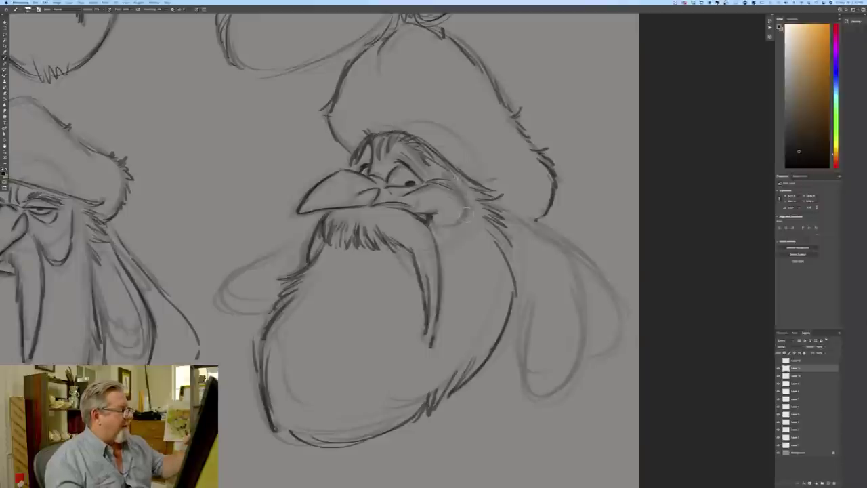
mouse_move(455, 177)
left_mouse_down()
mouse_move(467, 211)
mouse_move(437, 222)
mouse_move(466, 214)
mouse_move(439, 221)
mouse_move(468, 193)
mouse_move(466, 216)
left_mouse_up()
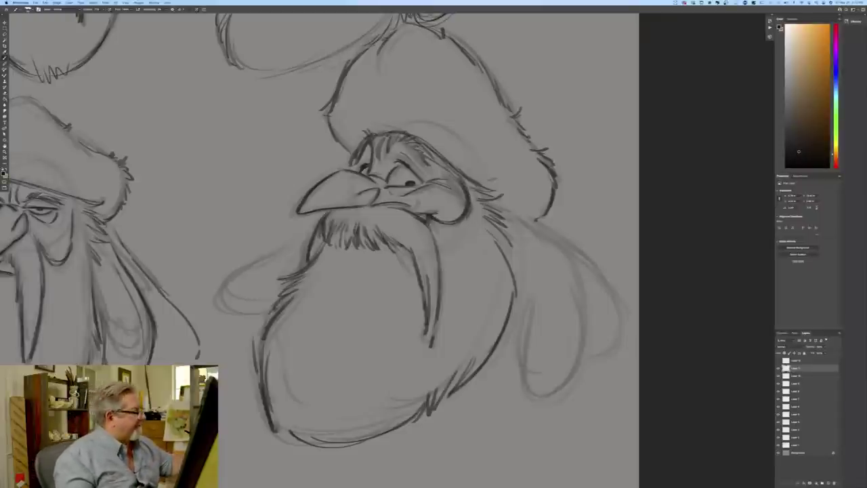
- Outline the near hanging ear flap as a long rounded lobe beside the beard
mouse_move(508, 210)
left_mouse_down()
mouse_move(572, 255)
mouse_move(584, 287)
mouse_move(576, 366)
left_mouse_up()
mouse_move(587, 292)
left_mouse_down()
mouse_move(564, 386)
mouse_move(535, 399)
left_mouse_up()
mouse_move(521, 295)
left_mouse_down()
mouse_move(527, 386)
mouse_move(556, 395)
left_mouse_up()
left_click_drag(531, 320, 524, 368)
left_click_drag(542, 276, 521, 300)
- Draw the line sloping down from behind the cheek and around the outer ear flap's rounded lower end
left_click_drag(521, 213, 540, 223)
mouse_move(490, 200)
left_mouse_down()
mouse_move(564, 235)
mouse_move(614, 310)
left_mouse_up()
mouse_move(587, 267)
left_mouse_down()
mouse_move(621, 325)
mouse_move(619, 336)
mouse_move(585, 363)
left_mouse_up()
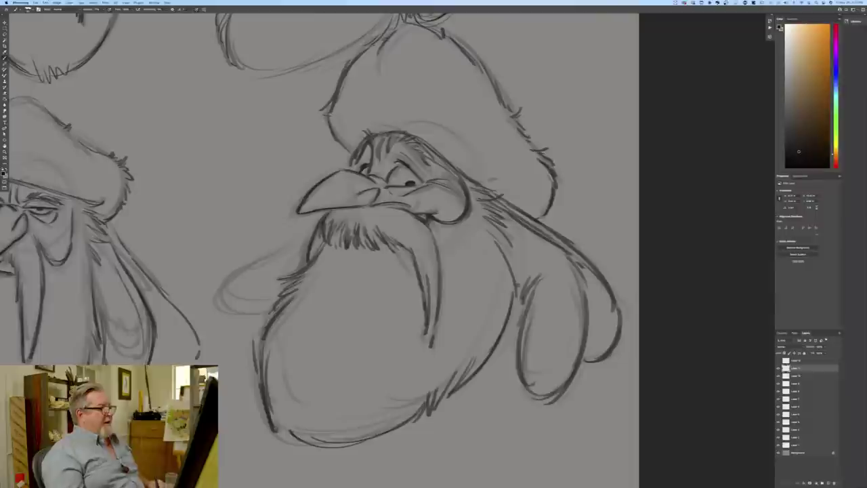
- Outline the far ear flap, and add hair strokes to the beard's near edge and the moustache
left_click_drag(517, 267, 525, 286)
left_click_drag(508, 254, 523, 298)
mouse_move(312, 225)
left_mouse_down()
mouse_move(231, 278)
mouse_move(224, 307)
mouse_move(261, 316)
mouse_move(239, 314)
left_mouse_up()
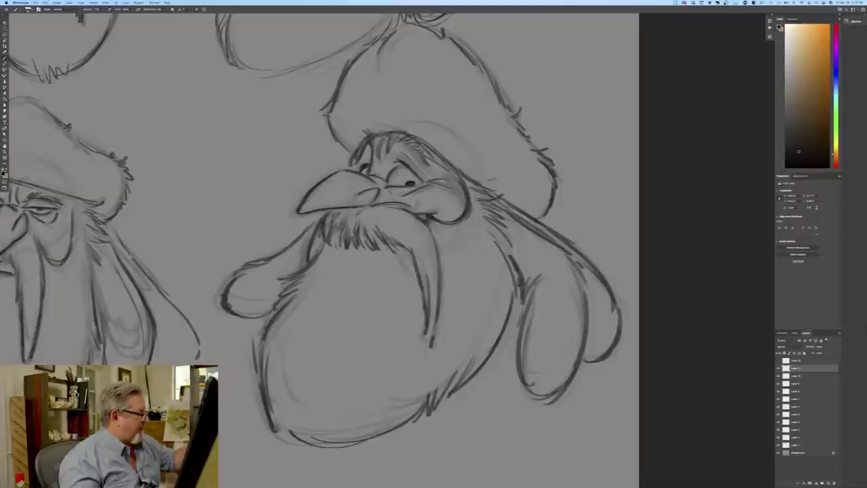
mouse_move(399, 235)
left_mouse_down()
mouse_move(415, 255)
mouse_move(428, 310)
left_mouse_up()
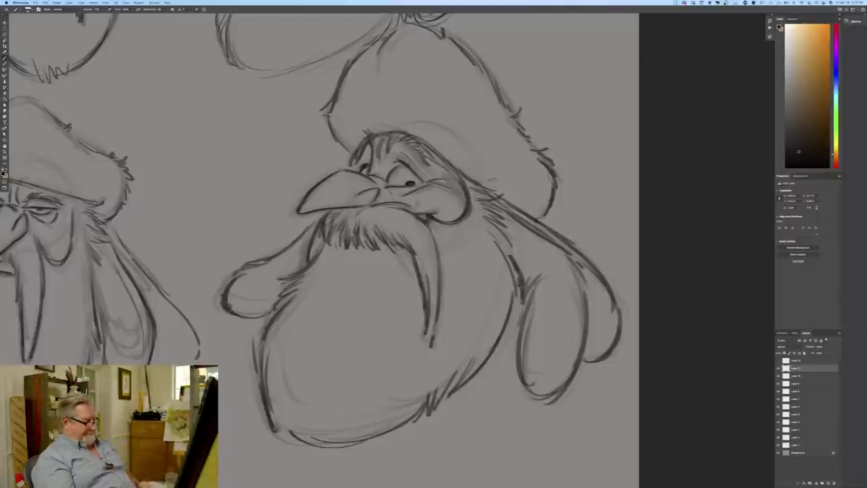
- Select both layers of the large head with the downcast look, scale it down slightly, and move it clear of the head above
key("super+minus")
key("super+minus")
key("super+minus")
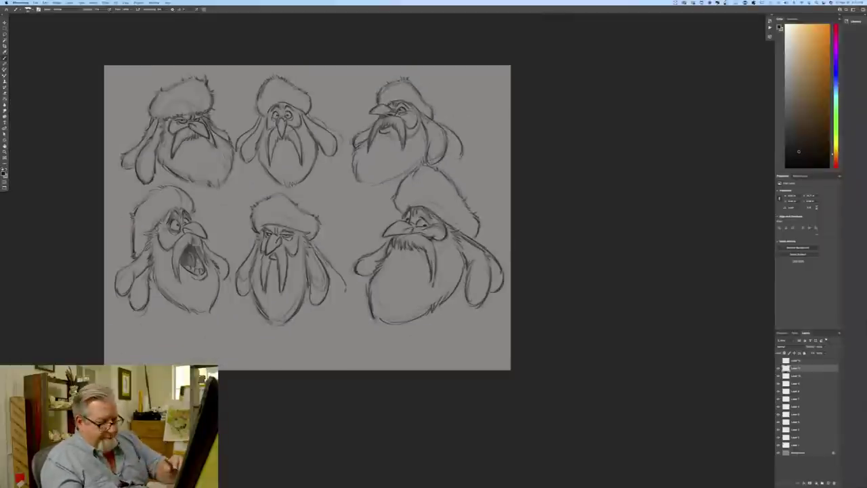
left_click(797, 376, "shift")
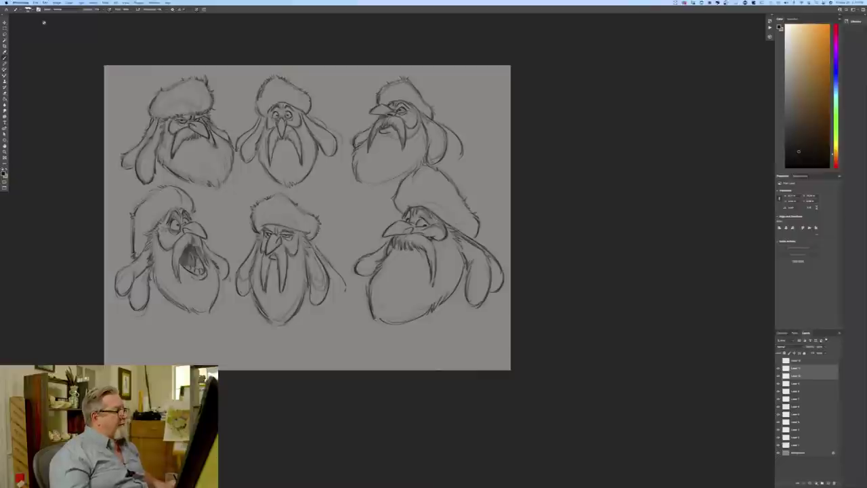
left_click(45, 3)
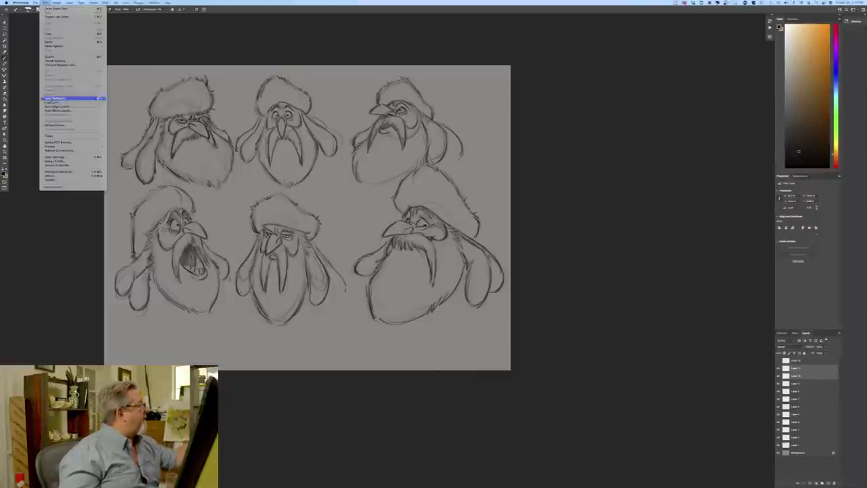
left_click(54, 98)
left_click_drag(352, 169, 364, 179)
left_click_drag(378, 250, 367, 253)
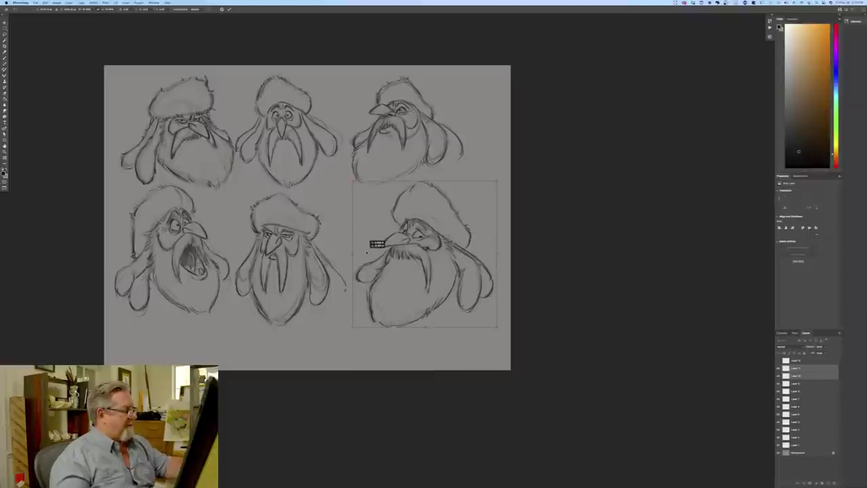
left_click_drag(368, 300, 364, 305)
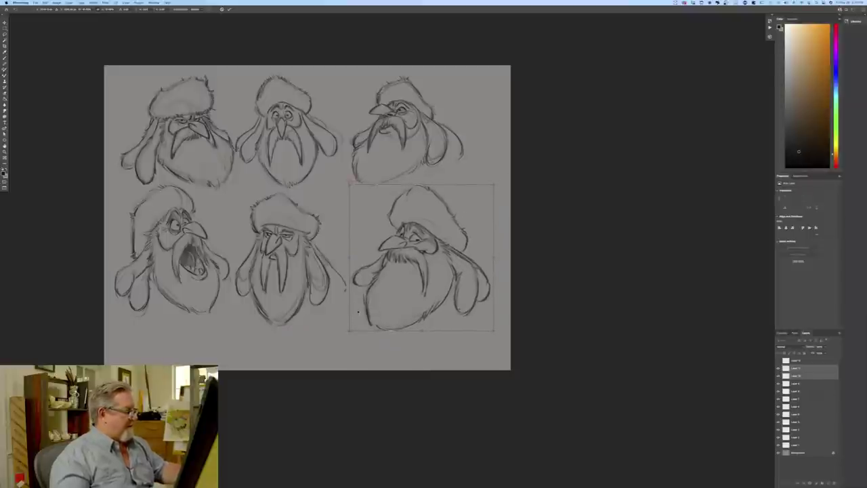
key("Return")
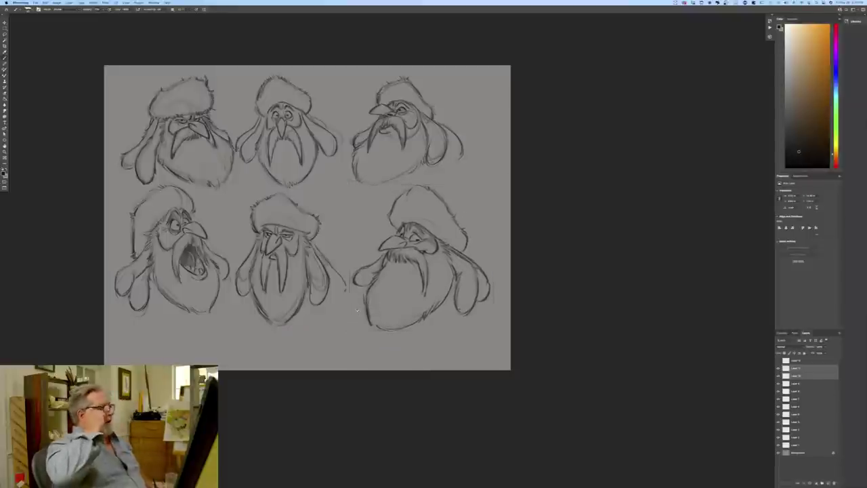
key("b")
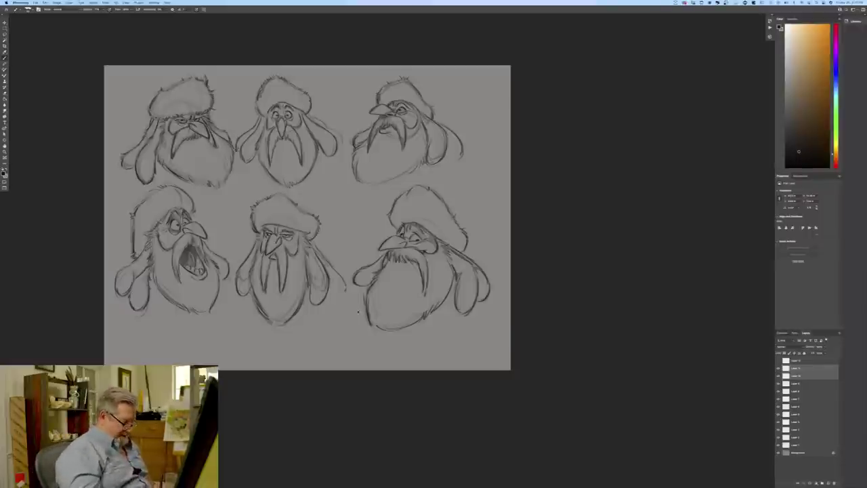
- Add a new layer and darken the cheek outline of the open-mouthed head
key("super+plus")
left_click_drag(230, 412, 284, 454)
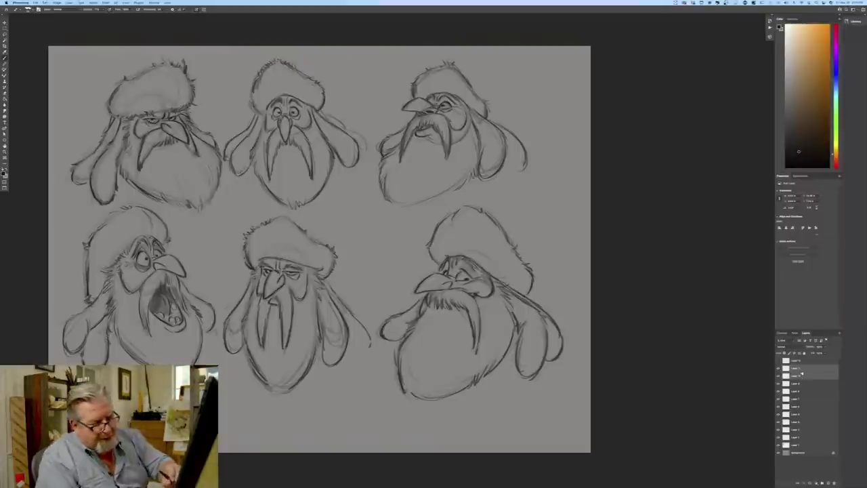
left_click(829, 482)
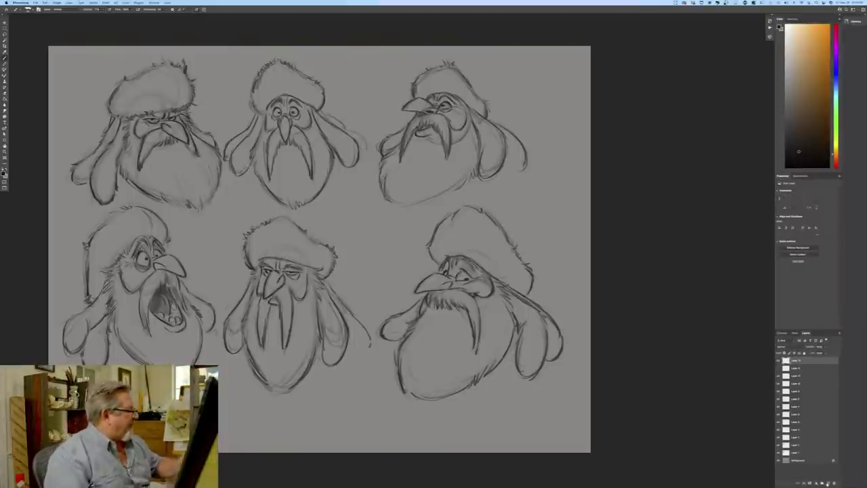
mouse_move(124, 258)
left_mouse_down()
mouse_move(127, 291)
mouse_move(122, 271)
left_mouse_up()
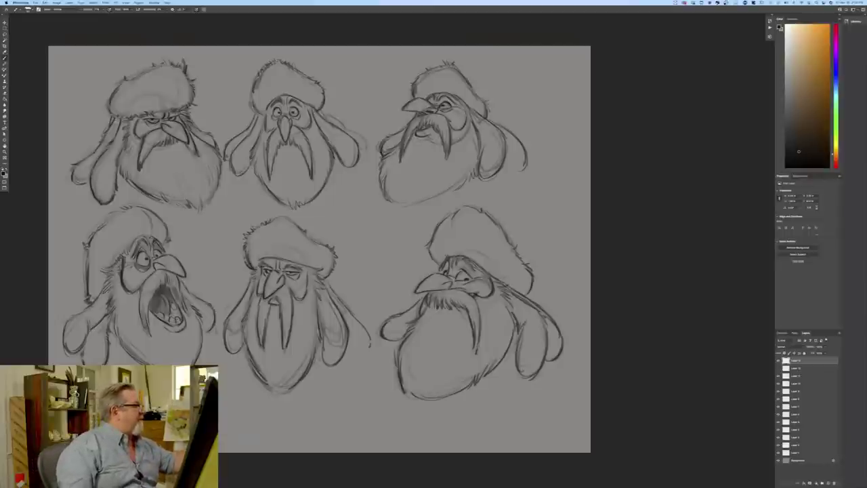
- Find the open-mouthed head's two layers by toggling layer visibility, and merge them into one layer
key("super+plus")
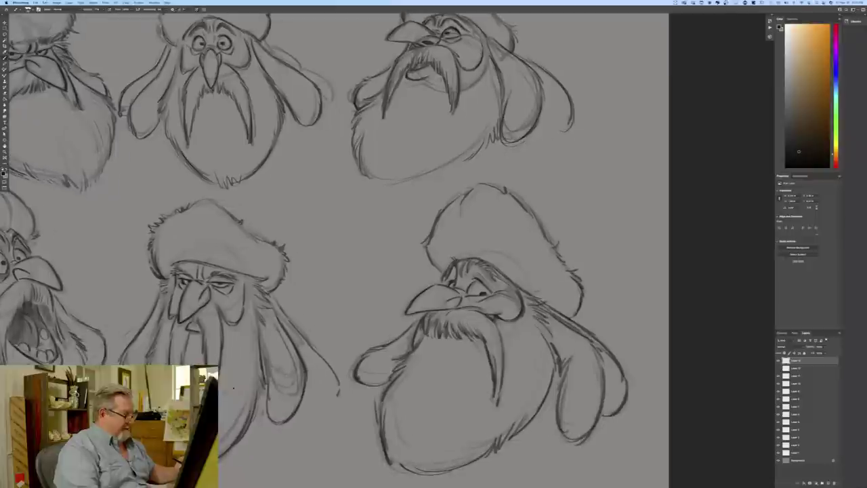
mouse_move(5, 390)
left_mouse_down()
mouse_move(230, 411)
mouse_move(339, 456)
mouse_move(322, 487)
mouse_move(331, 483)
left_mouse_up()
left_click_drag(263, 411, 279, 349)
left_click_drag(289, 201, 308, 183)
left_click_drag(303, 247, 241, 240)
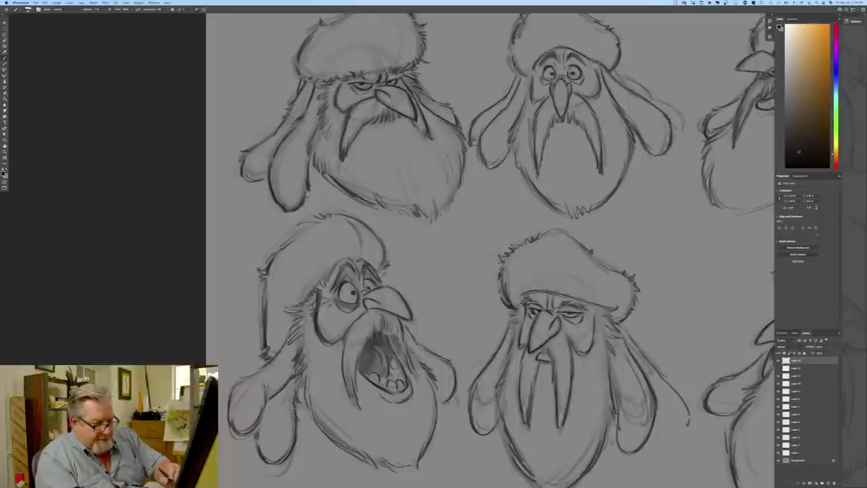
left_click(778, 438)
left_click(778, 438)
left_click(778, 422)
left_click(779, 423)
left_click(778, 425)
left_click(778, 426)
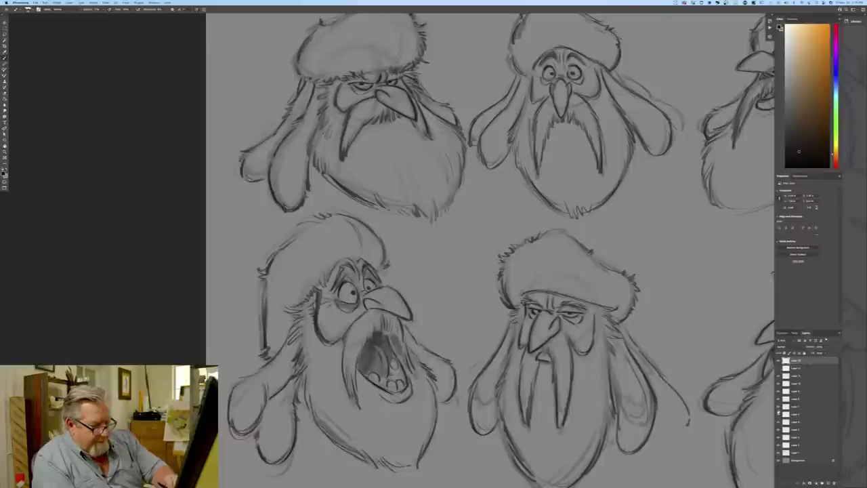
left_click(778, 413)
left_click(778, 412)
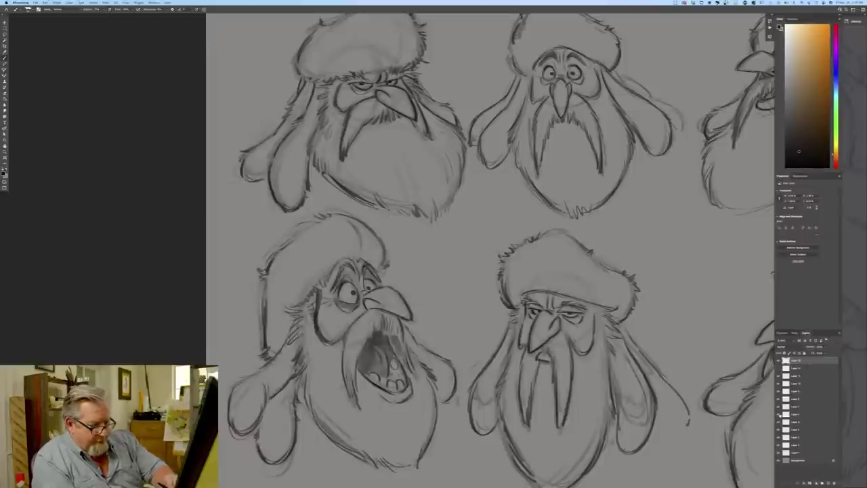
left_click(795, 407)
left_click(794, 415, "shift")
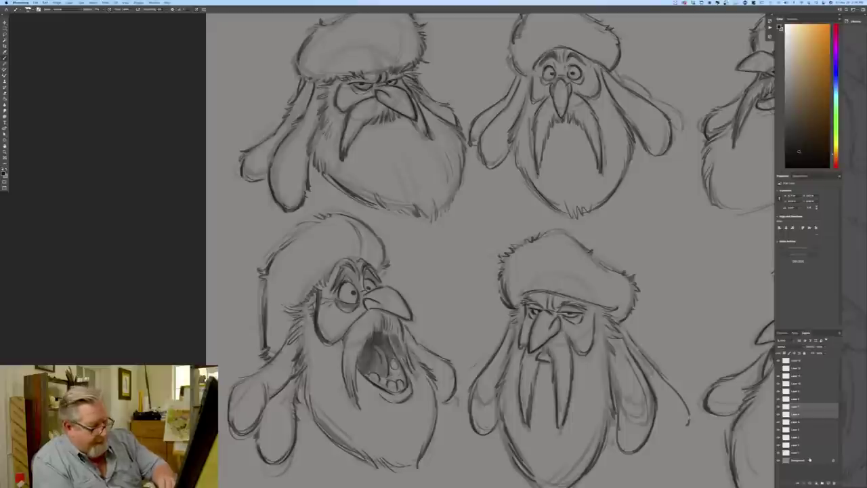
left_click(69, 2)
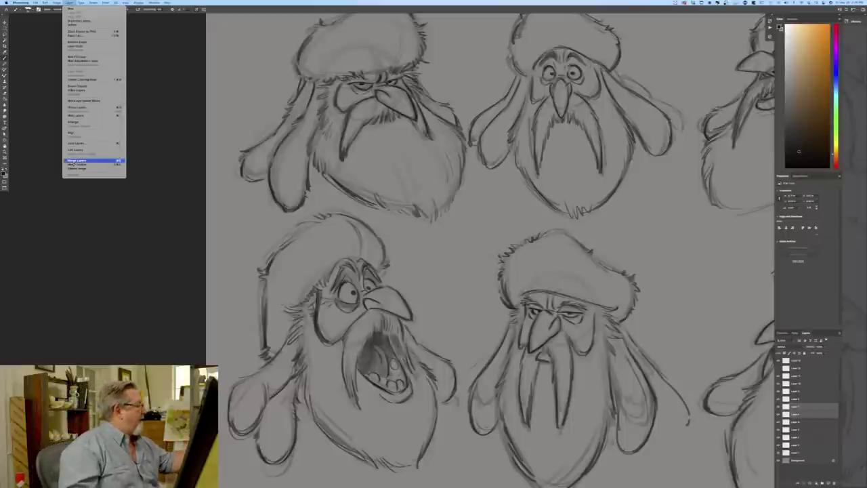
left_click(76, 161)
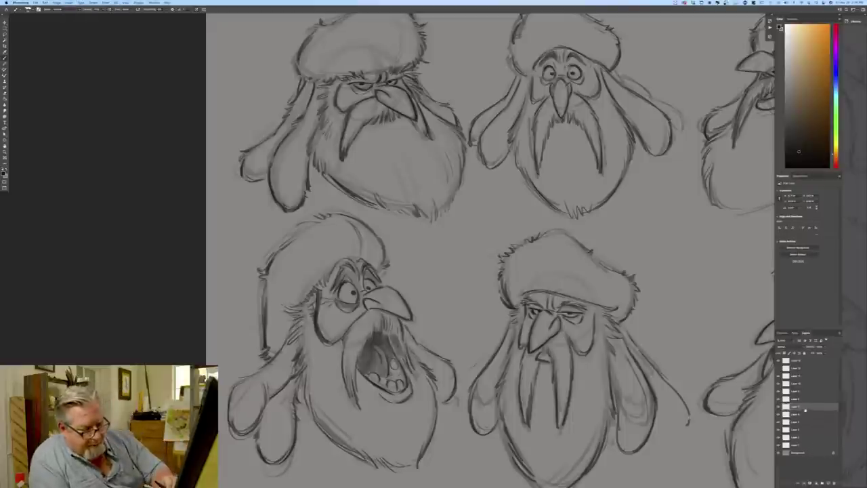
- Duplicate the merged open-mouthed head layer, place the copy at the top of the layer stack, and add an empty layer directly beneath it
left_click_drag(804, 409, 829, 479)
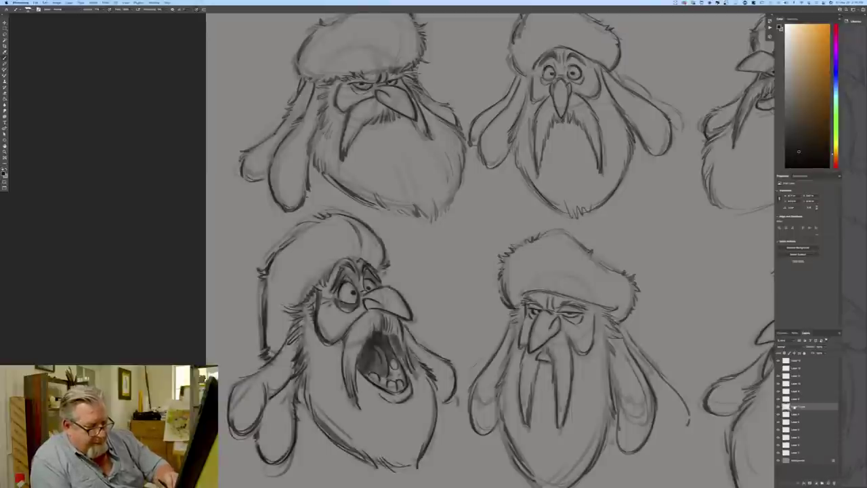
left_click_drag(796, 408, 794, 358)
left_click(797, 369)
left_click(828, 483)
- Set the foreground colour to a light grey and adjust the brush opacity for flat filling
left_click(3, 174)
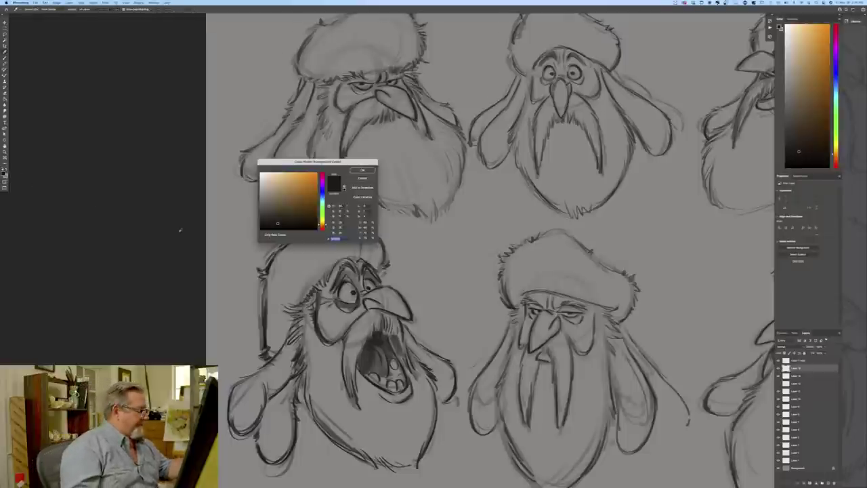
left_click(227, 214)
left_click(363, 170)
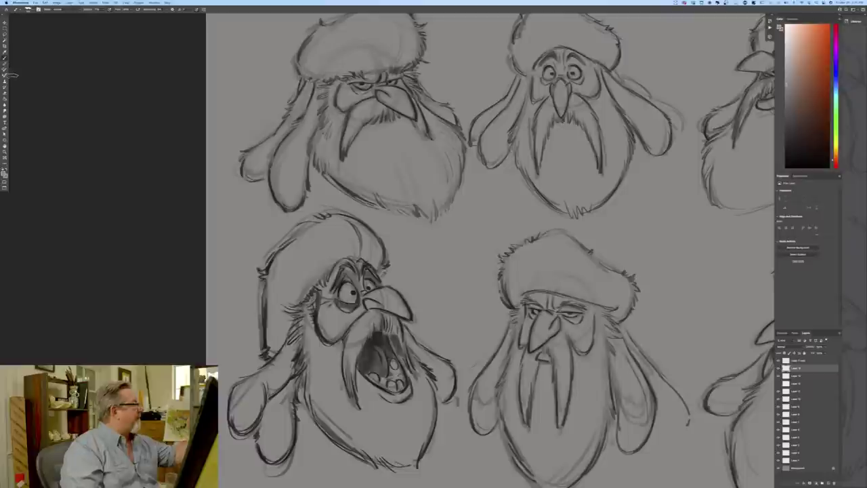
left_click(3, 174)
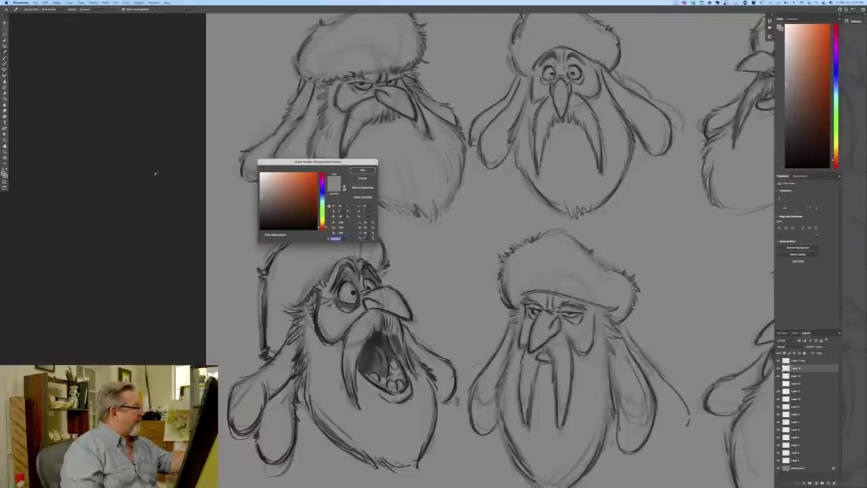
left_click(355, 171)
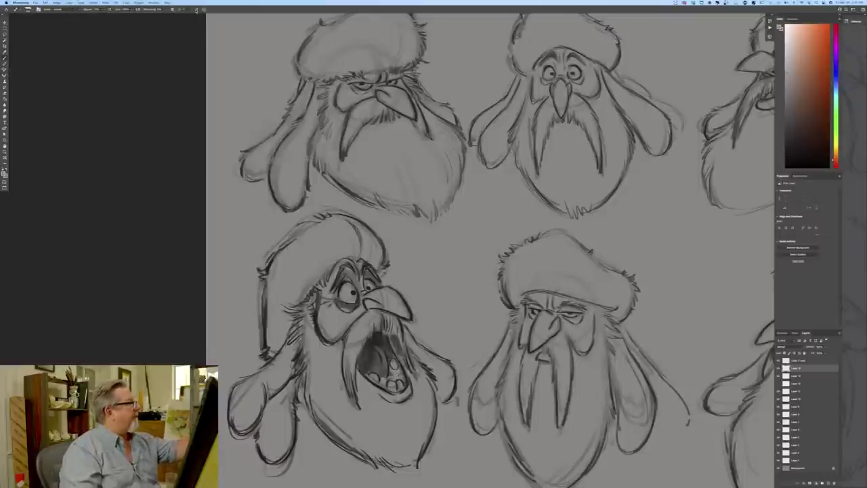
left_click(103, 10)
left_click_drag(103, 15, 108, 15)
- Paint flat light grey behind the open-mouthed head's beard, nose, far ear flap and the front of the hat
mouse_move(355, 281)
left_mouse_down()
mouse_move(348, 255)
mouse_move(363, 240)
mouse_move(380, 307)
mouse_move(408, 316)
mouse_move(389, 314)
mouse_move(400, 339)
mouse_move(422, 359)
mouse_move(405, 326)
mouse_move(441, 359)
mouse_move(449, 389)
mouse_move(423, 406)
mouse_move(422, 448)
left_mouse_up()
mouse_move(418, 407)
left_mouse_down()
mouse_move(400, 462)
mouse_move(378, 465)
left_mouse_up()
mouse_move(374, 410)
left_mouse_down()
mouse_move(356, 459)
mouse_move(333, 452)
left_mouse_up()
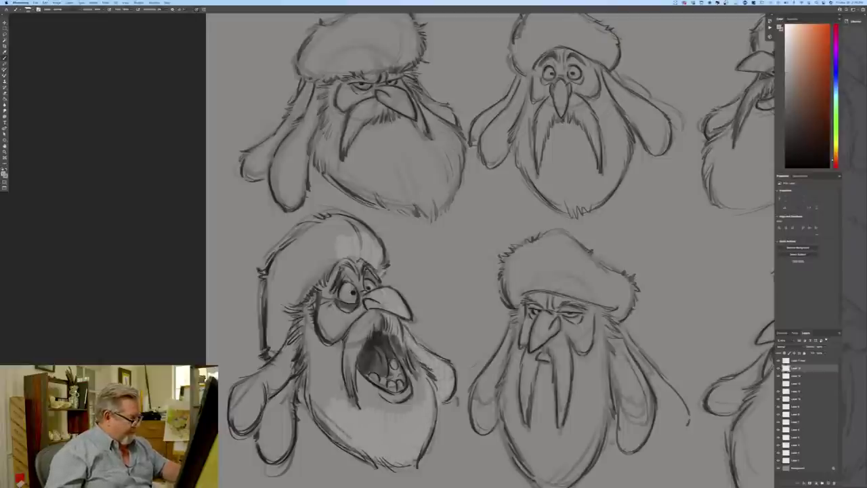
left_click_drag(332, 388, 296, 421)
mouse_move(304, 358)
left_mouse_down()
mouse_move(334, 397)
mouse_move(397, 414)
left_mouse_up()
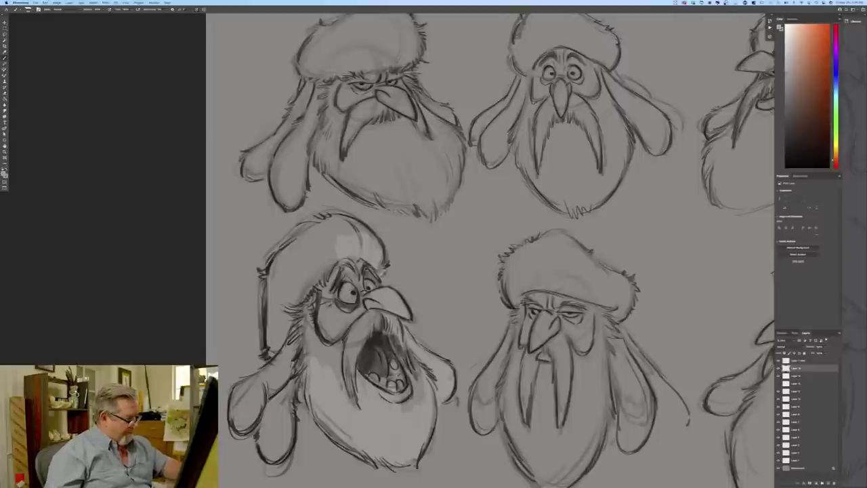
- Fill the moustache, side hair, cheek and the area around the eyes with the same light grey
left_click_drag(400, 372, 417, 410)
left_click_drag(415, 349, 421, 389)
left_click_drag(407, 316, 377, 376)
mouse_move(395, 330)
left_mouse_down()
mouse_move(360, 388)
mouse_move(336, 386)
left_mouse_up()
left_click_drag(348, 326, 303, 371)
left_click_drag(309, 330, 292, 358)
left_click_drag(307, 299, 280, 328)
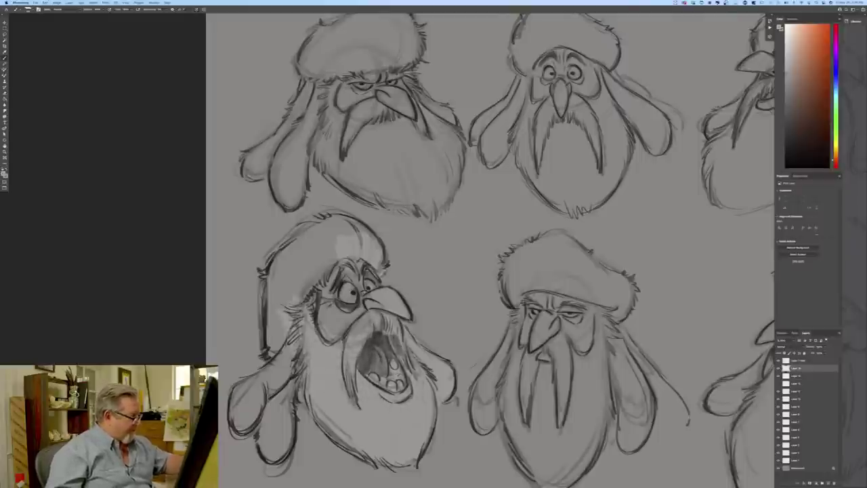
left_click_drag(326, 288, 301, 332)
mouse_move(352, 280)
left_mouse_down()
mouse_move(321, 339)
mouse_move(335, 332)
left_mouse_up()
mouse_move(370, 288)
left_mouse_down()
mouse_move(351, 329)
mouse_move(361, 312)
left_mouse_up()
left_click_drag(370, 267, 358, 296)
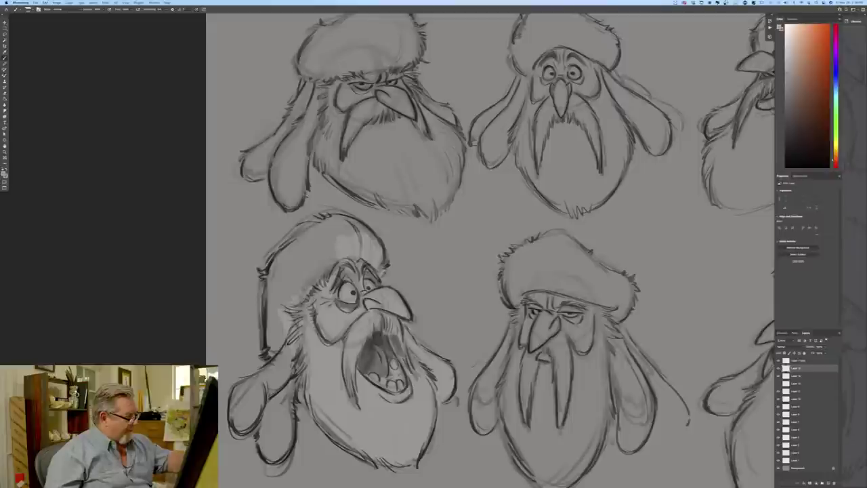
- Fill the fur hat with light grey, down to the end of its hanging back edge
mouse_move(361, 221)
left_mouse_down()
mouse_move(345, 232)
mouse_move(353, 237)
mouse_move(326, 234)
mouse_move(292, 273)
left_mouse_up()
left_click_drag(329, 242, 280, 287)
mouse_move(304, 253)
left_mouse_down()
mouse_move(267, 302)
mouse_move(267, 362)
left_mouse_up()
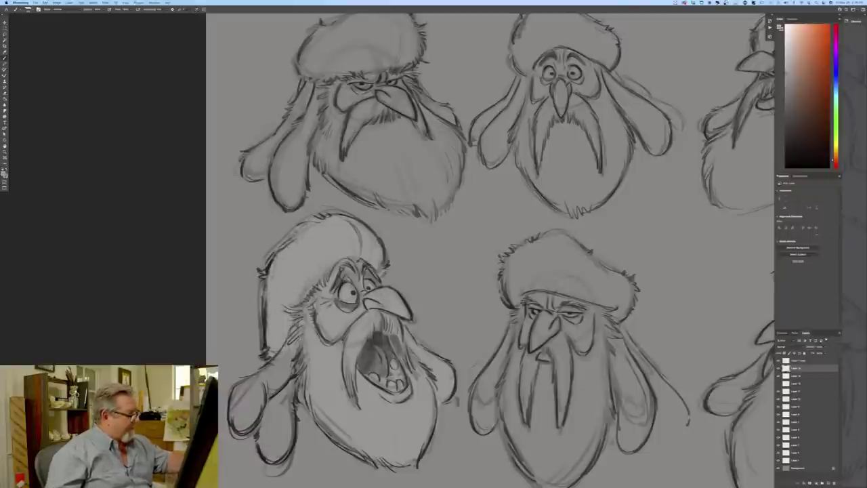
- Fill the two near ear flap lobes and the beard edge beside them with light grey
left_click_drag(298, 345, 263, 401)
mouse_move(275, 371)
left_mouse_down()
mouse_move(231, 421)
mouse_move(235, 430)
left_mouse_up()
left_click_drag(240, 405, 229, 427)
mouse_move(250, 376)
left_mouse_down()
mouse_move(231, 433)
mouse_move(259, 453)
left_mouse_up()
mouse_move(278, 415)
left_mouse_down()
mouse_move(270, 452)
mouse_move(278, 454)
left_mouse_up()
left_click_drag(294, 413, 284, 457)
left_click_drag(306, 385, 297, 412)
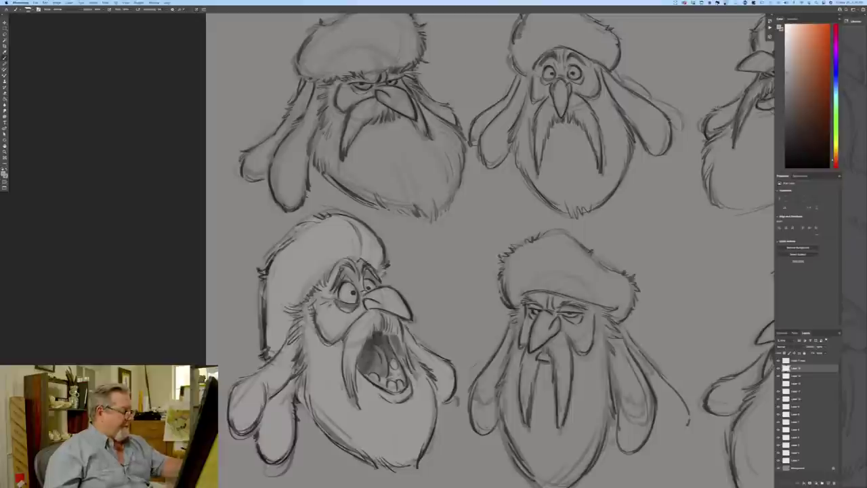
- Merge the light grey fill layer with the copied line drawing above it
left_click(789, 361, "shift")
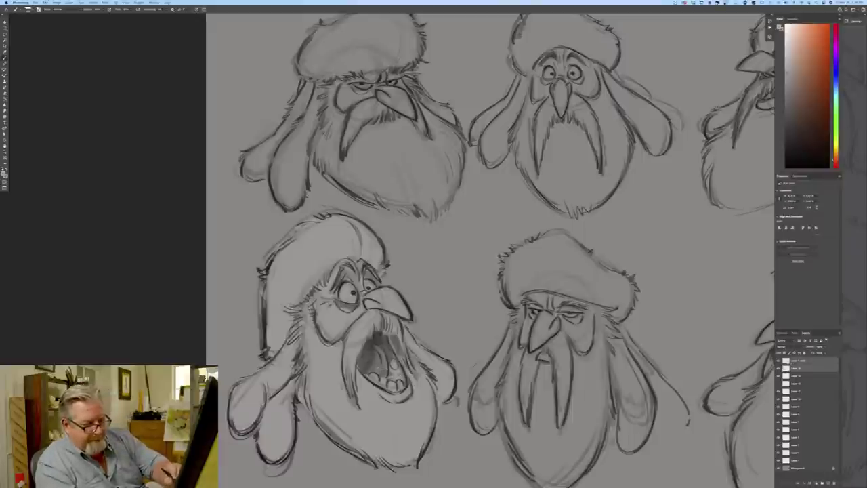
left_click(69, 2)
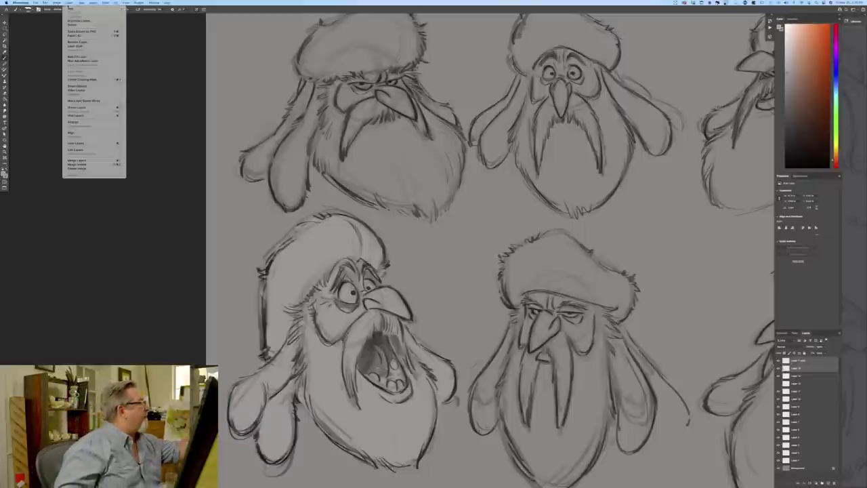
left_click(88, 160)
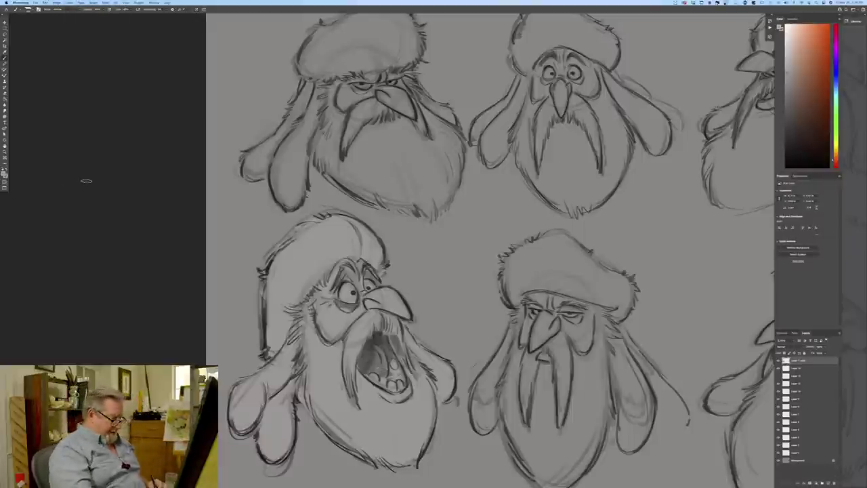
- Move the filled copy of the open-mouthed head up over the frowning head in the upper row
key("super+minus")
left_click_drag(180, 349, 207, 381)
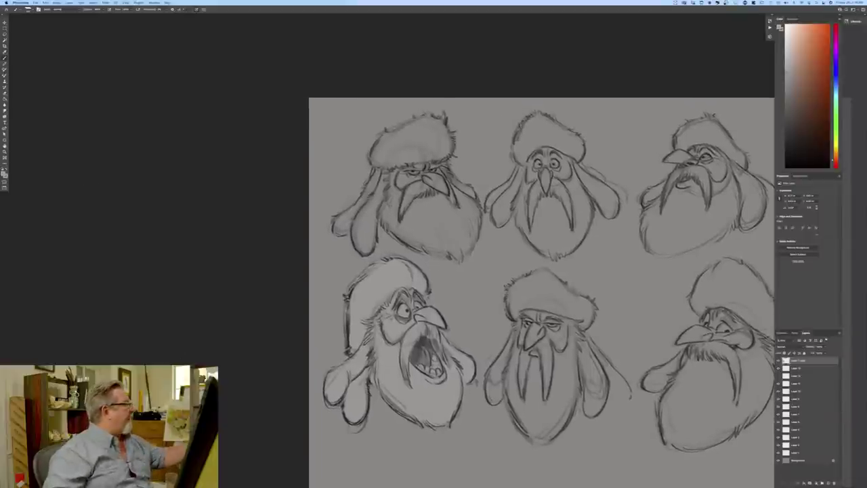
left_click(5, 23)
left_click_drag(357, 382, 370, 240)
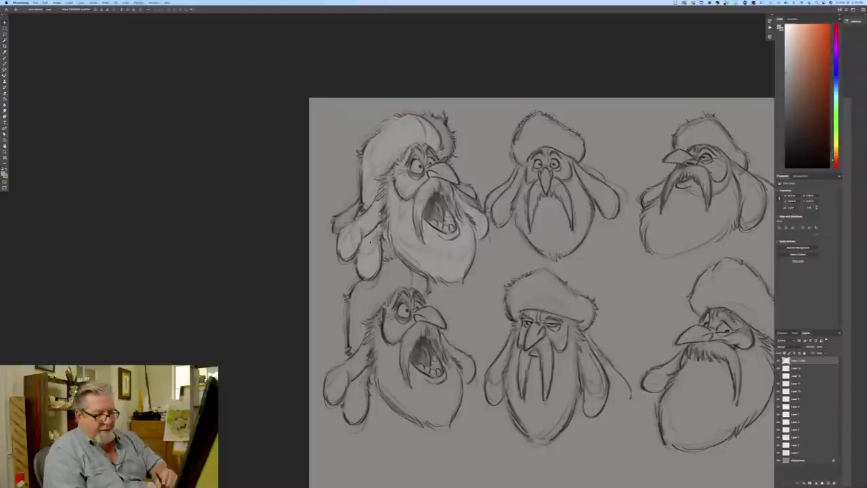
- Compare the filled copy with the frowning head beneath by hiding and showing it, and shift the copy slightly higher
left_click(779, 362)
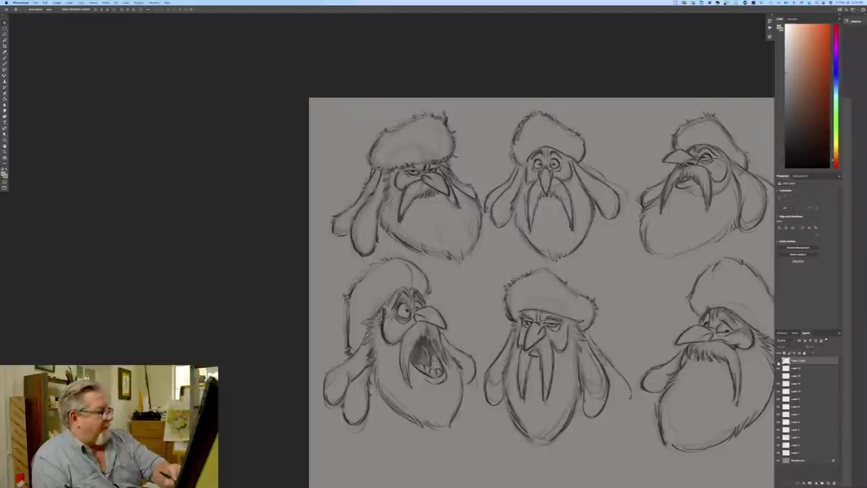
key("ctrl+shift+z")
key("ctrl+z")
key("ctrl+shift+z")
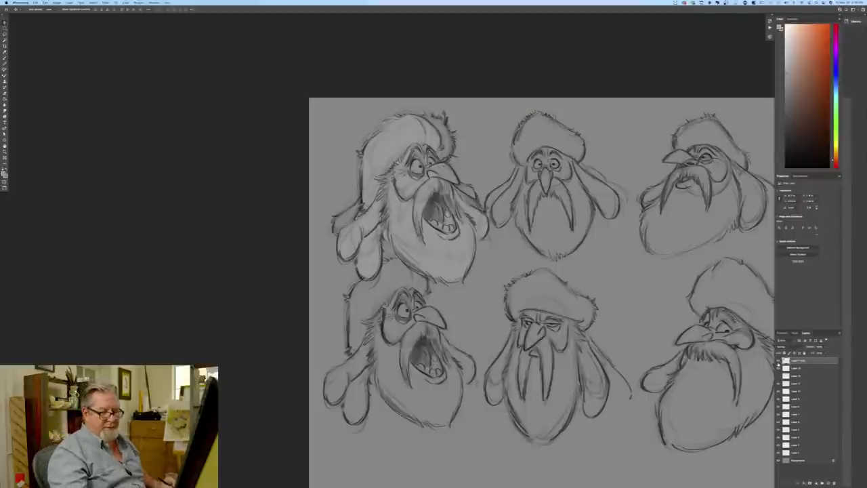
key("ctrl+z")
key("ctrl+shift+z")
key("ctrl+z")
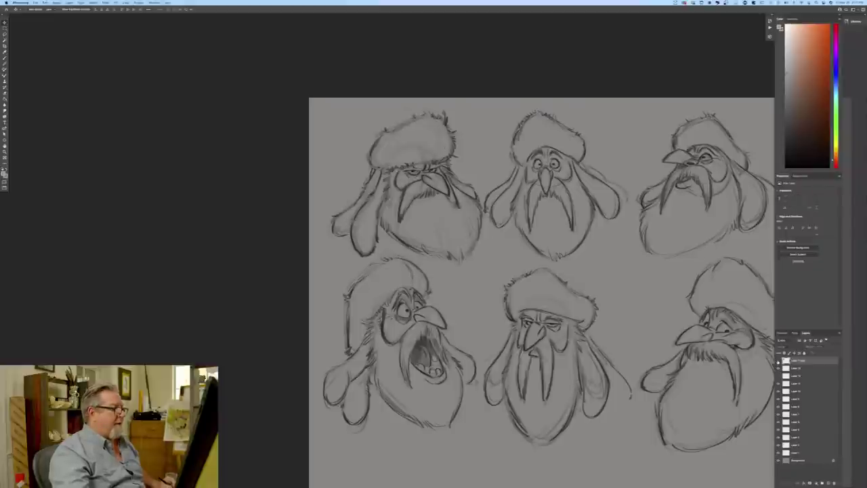
key("ctrl+shift+z")
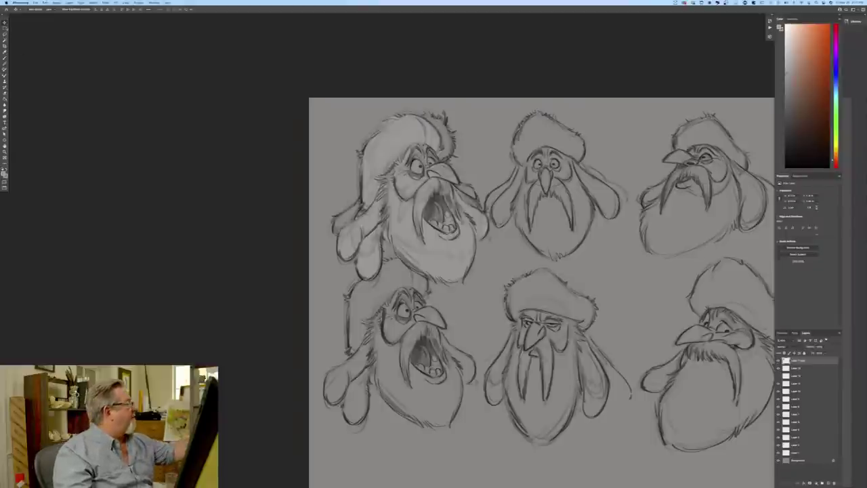
left_click_drag(376, 245, 376, 240)
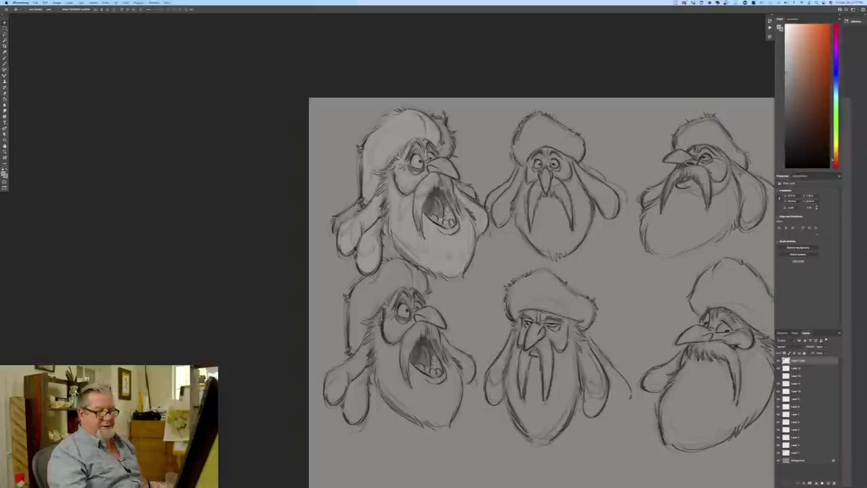
- Alternate repeatedly between the filled open-mouthed copy and the frowning head beneath to compare their head size and placement
key("ctrl+z")
key("ctrl+shift+z")
key("ctrl+z")
key("ctrl+shift+z")
key("ctrl+z")
key("ctrl+shift+z")
key("ctrl+z")
key("ctrl+shift+z")
key("ctrl+z")
key("ctrl+shift+z")
key("ctrl+z")
key("ctrl+shift+z")
key("ctrl+z")
key("ctrl+shift+z")
key("ctrl+z")
key("ctrl+shift+z")
key("ctrl+z")
key("ctrl+shift+z")
key("ctrl+z")
key("ctrl+shift+z")
key("ctrl+z")
key("ctrl+shift+z")
key("ctrl+z")
key("ctrl+shift+z")
key("ctrl+z")
key("super+equal")
key("super+equal")
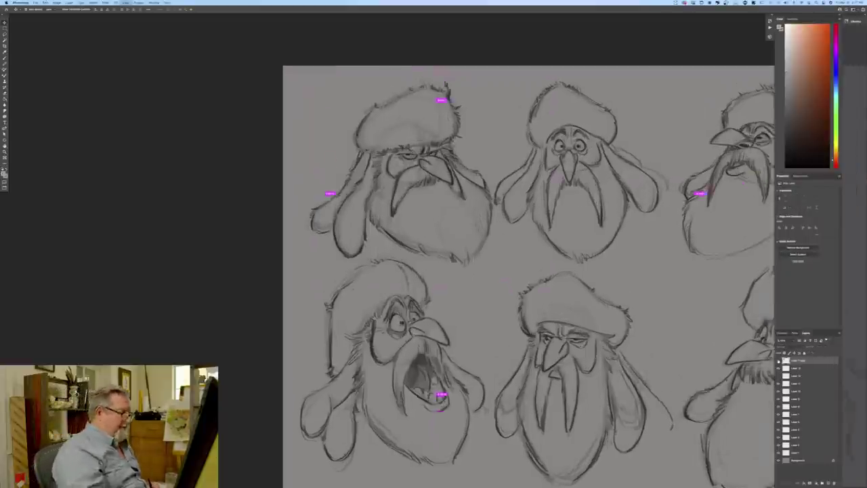
- Reposition the duplicated shouting head so that it overlays the angry head at the start of the upper row
left_click_drag(130, 261, 77, 343)
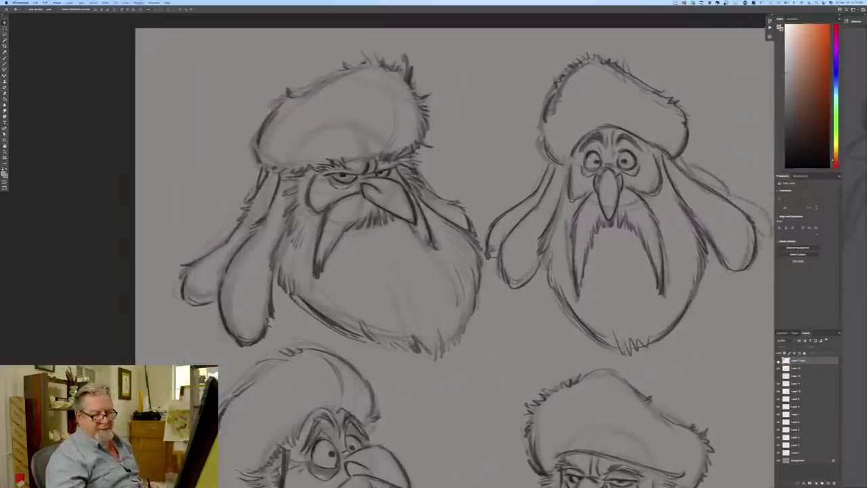
key("ctrl+shift+z")
key("ctrl+z")
key("ctrl+shift+z")
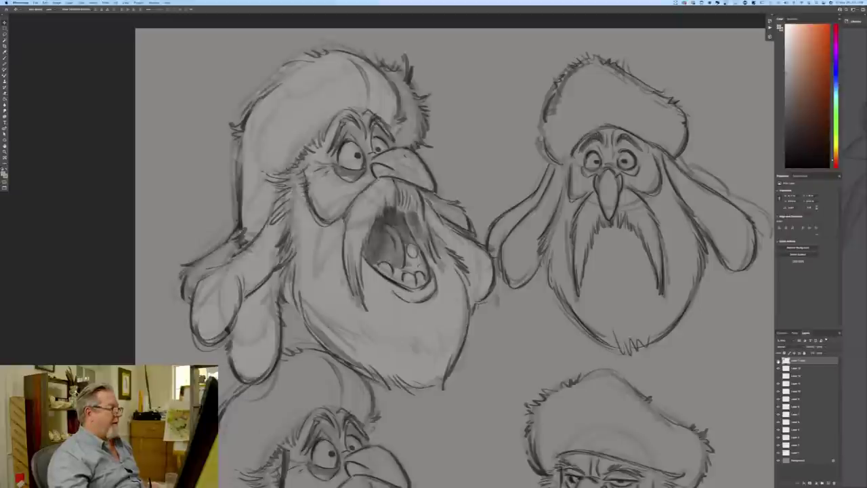
mouse_move(270, 313)
left_mouse_down()
mouse_move(289, 298)
mouse_move(279, 306)
left_mouse_up()
key("Return")
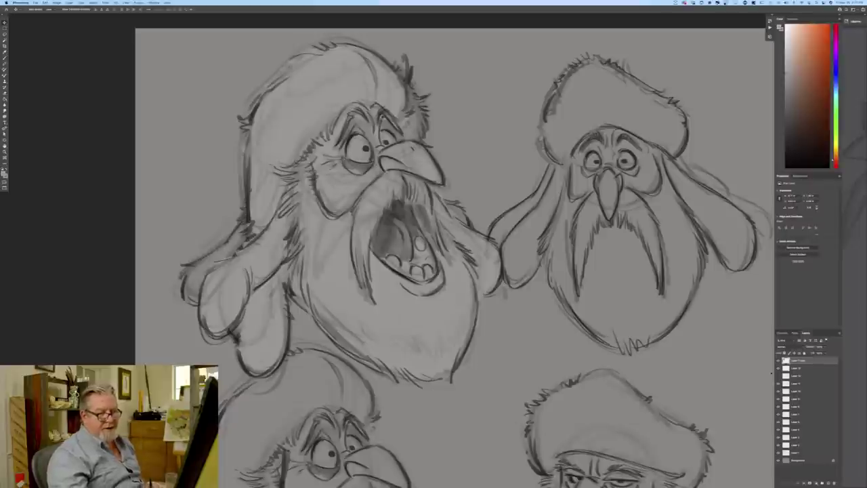
- Flip the duplicated shouting head's layer on and off repeatedly to compare it with the angry head beneath, leaving it hidden
left_click(778, 361)
left_click(779, 362)
left_click(779, 361)
key("super+shift+z")
key("super+z")
key("super+shift+z")
key("super+z")
key("super+shift+z")
key("super+z")
key("super+shift+z")
key("super+z")
key("super+shift+z")
key("super+z")
key("super+shift+z")
key("super+z")
key("super+shift+z")
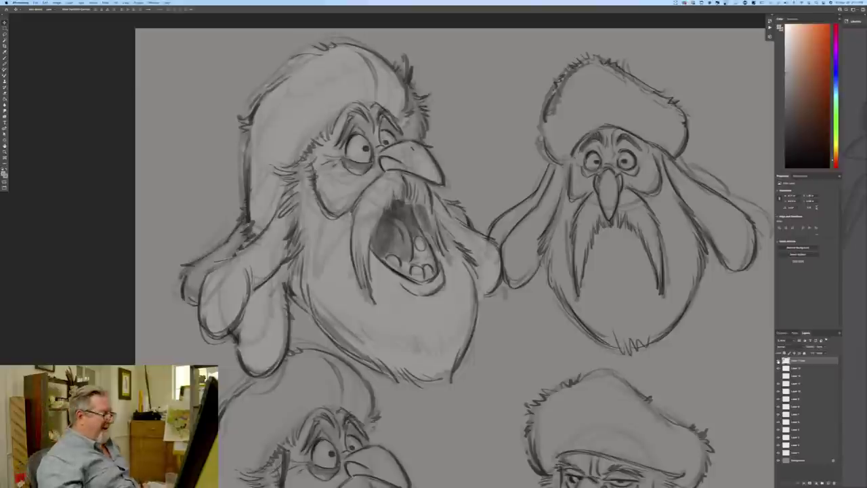
key("super+z")
key("super+shift+z")
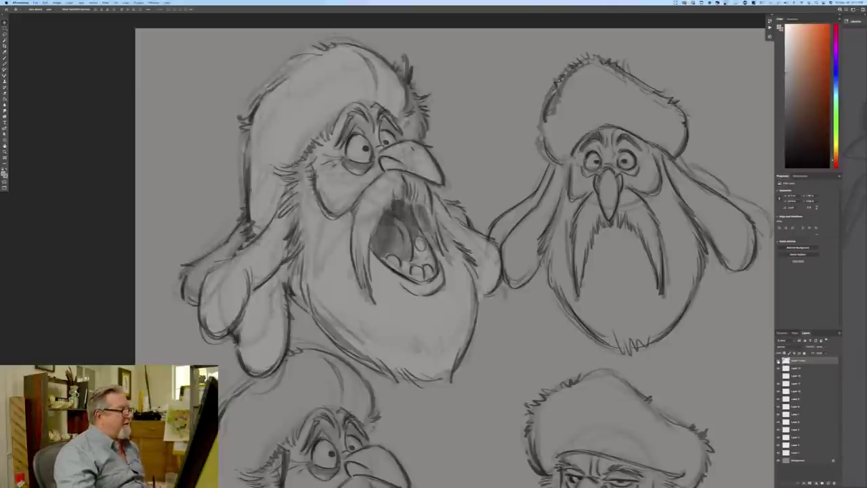
key("super+z")
key("super+shift+z")
key("super+z")
key("super+shift+z")
key("super+z")
key("super+shift+z")
key("super+z")
key("super+shift+z")
key("super+z")
key("super+shift+z")
key("super+z")
key("super+shift+z")
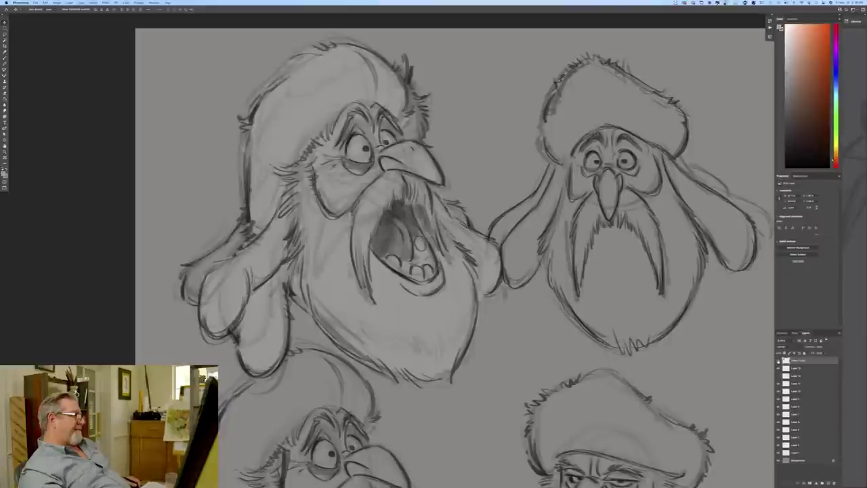
key("super+z")
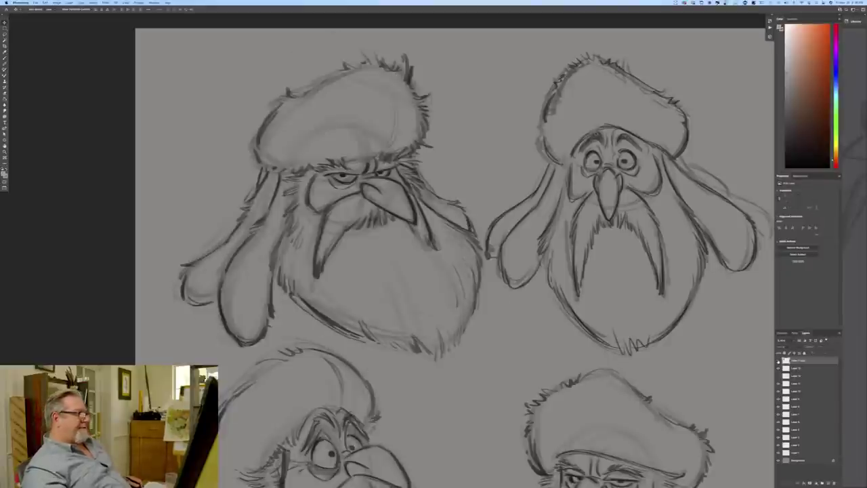
key("super+shift+z")
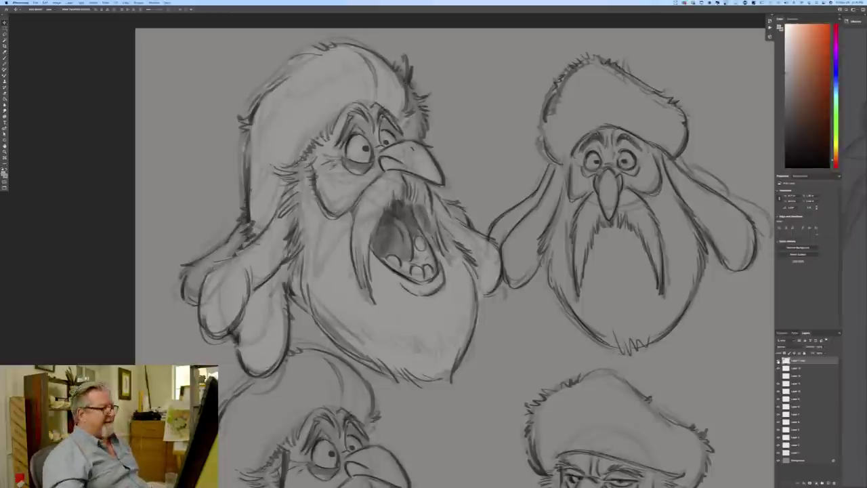
key("super+z")
key("super+shift+z")
key("super+z")
key("super+shift+z")
key("super+z")
key("super+shift+z")
key("super+z")
key("super+shift+z")
key("super+z")
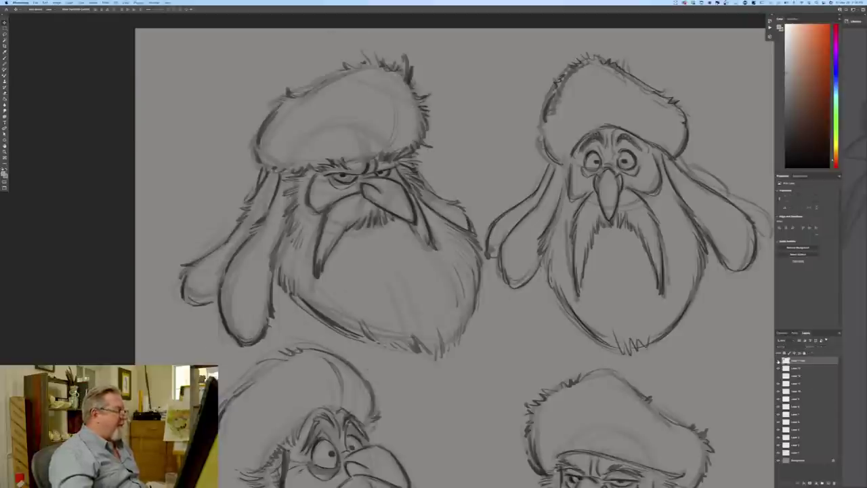
key("super+shift+z")
left_click(778, 361)
left_click(778, 361)
left_click(779, 361)
left_click(779, 361)
key("ctrl+z")
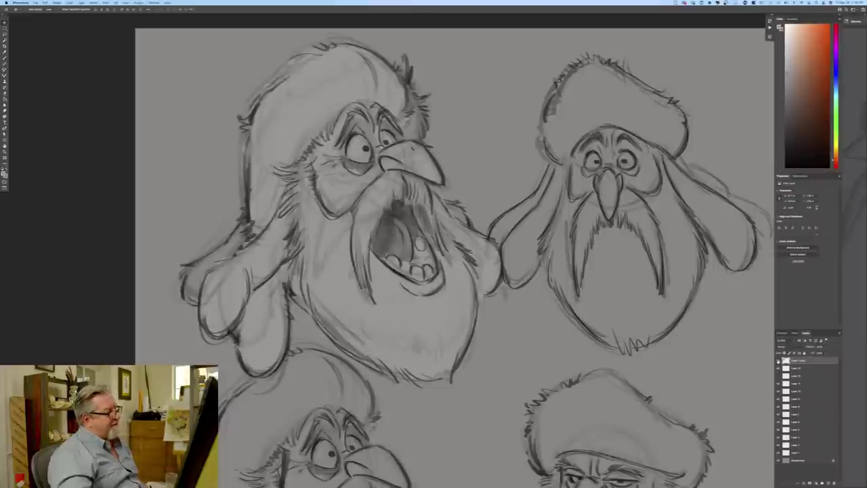
key("ctrl+z")
key("ctrl+z")
key("ctrl+z")
key("ctrl+z")
key("ctrl+z")
key("ctrl+z")
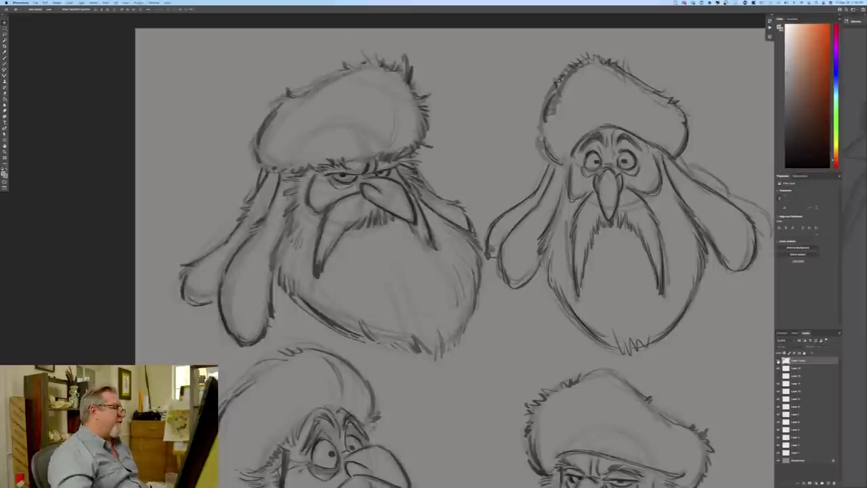
key("ctrl+z")
key("ctrl+z")
key("ctrl+z")
key("ctrl+z")
key("ctrl+z")
key("ctrl+z")
key("ctrl+z")
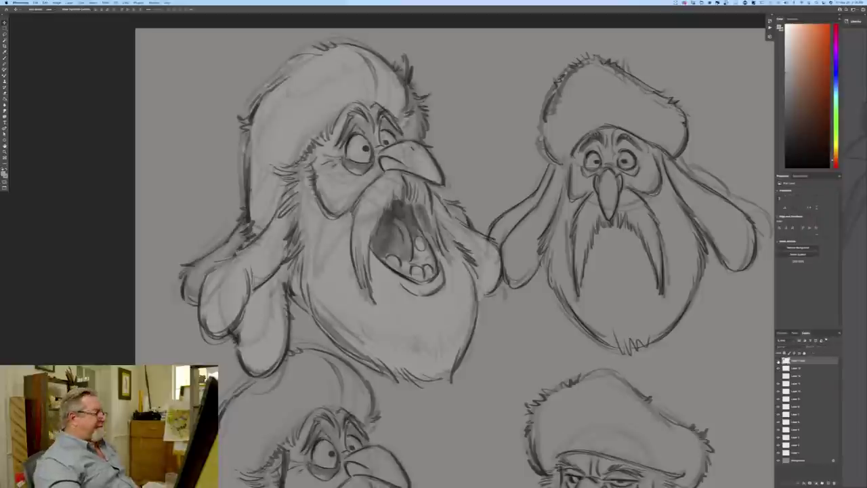
key("ctrl+z")
key("ctrl+z")
key("ctrl+z")
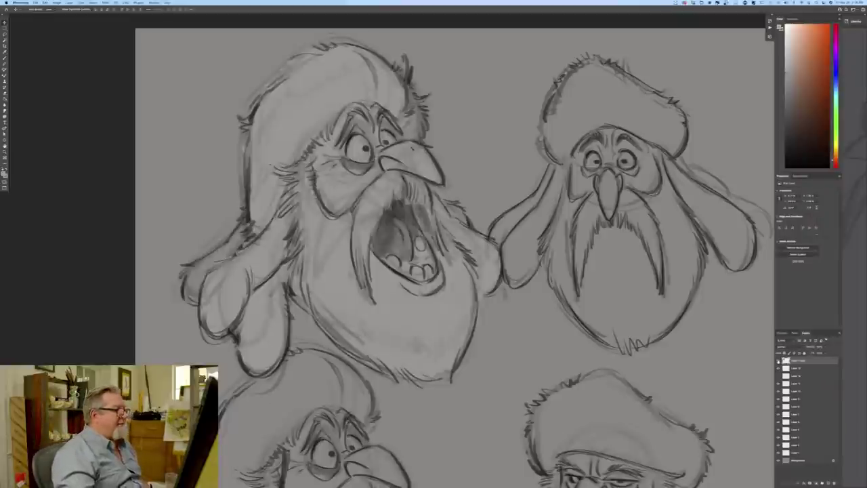
key("ctrl+z")
key("ctrl+z")
key("ctrl+z")
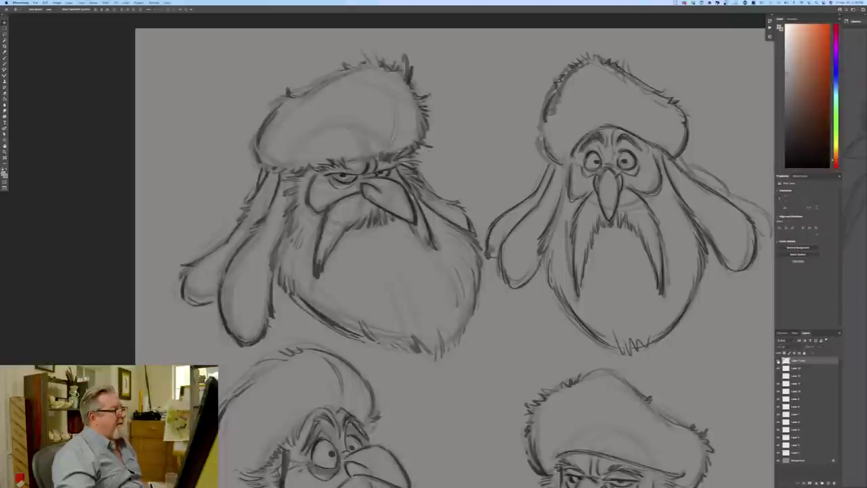
key("ctrl+z")
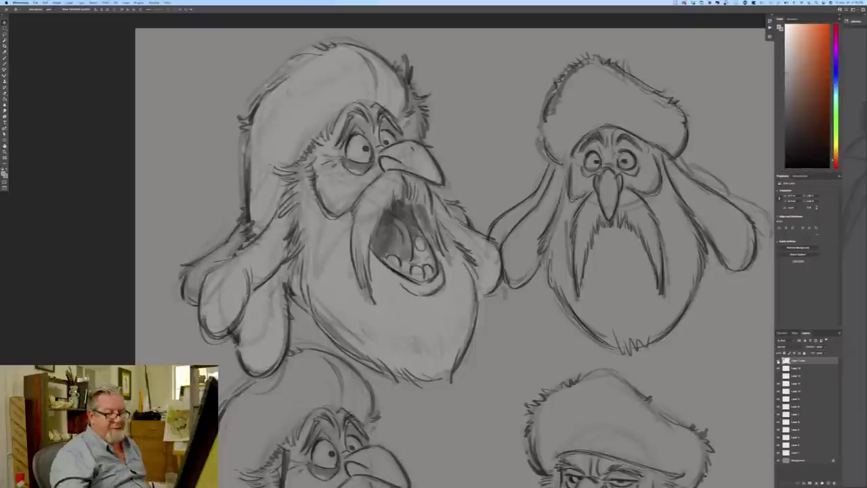
key("ctrl+z")
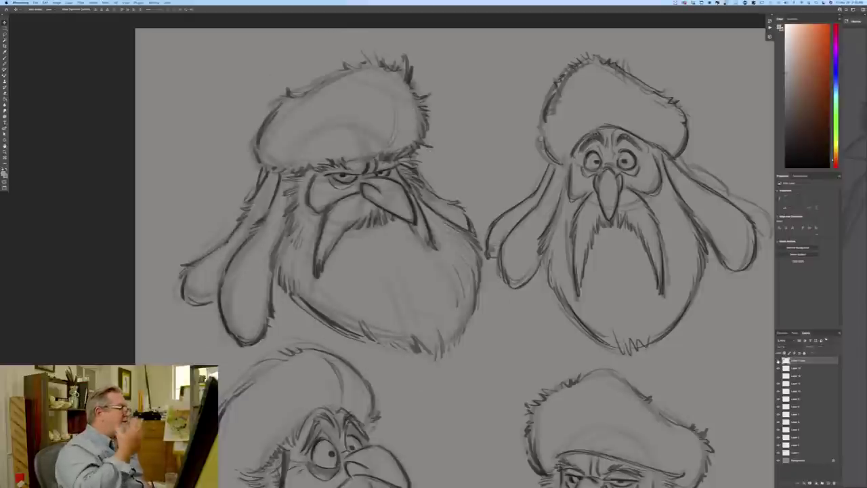
- Examine the whole sheet of six bearded head expressions
key("super+minus")
key("super+minus")
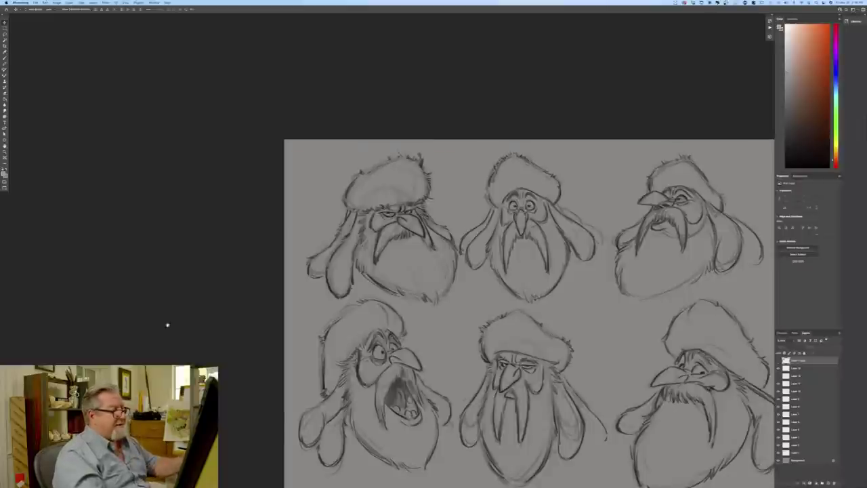
left_click_drag(179, 322, 151, 314)
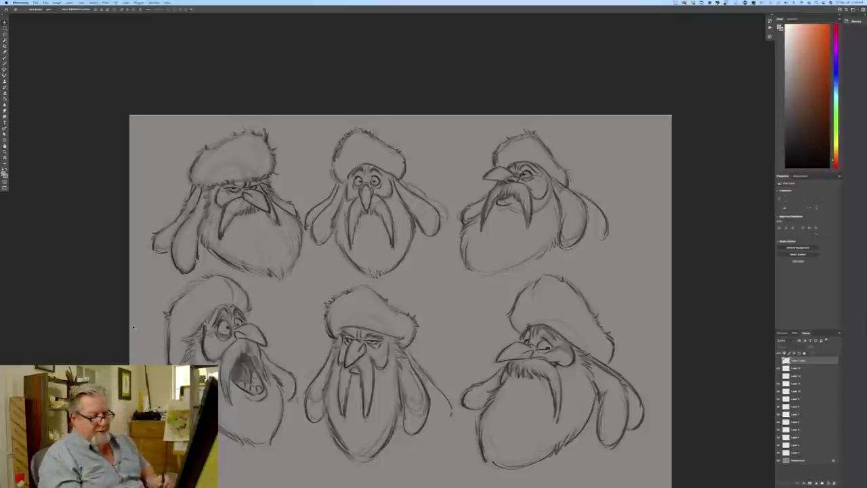
left_click(778, 376)
left_click(778, 376)
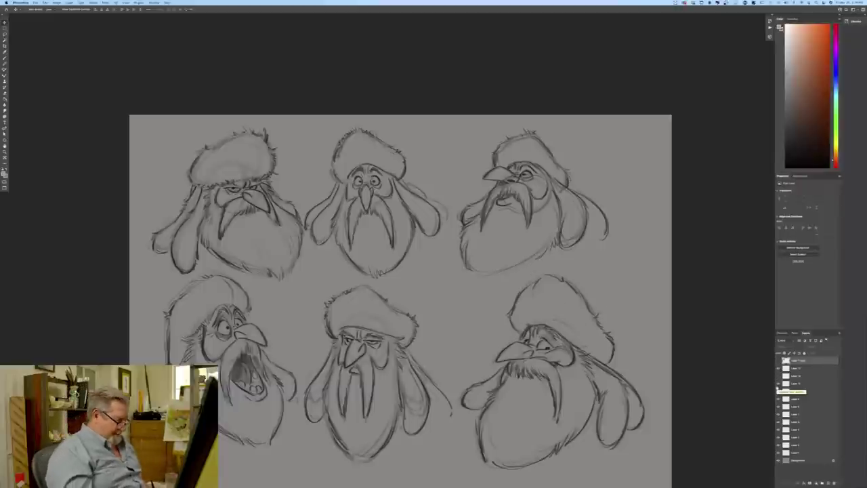
key("super+minus")
key("super+minus")
key("super+plus")
key("super+plus")
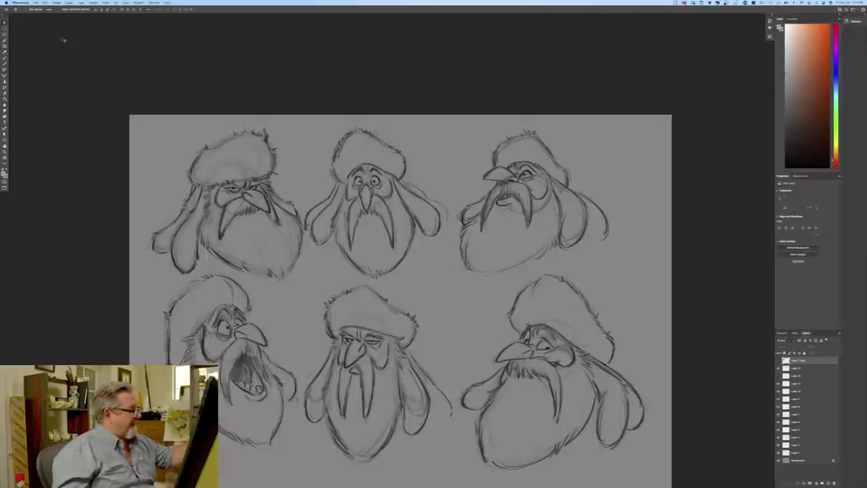
- Switch the sketch sheet from full-screen view to a floating window and move it out of the workspace
key("super+minus")
key("super+minus")
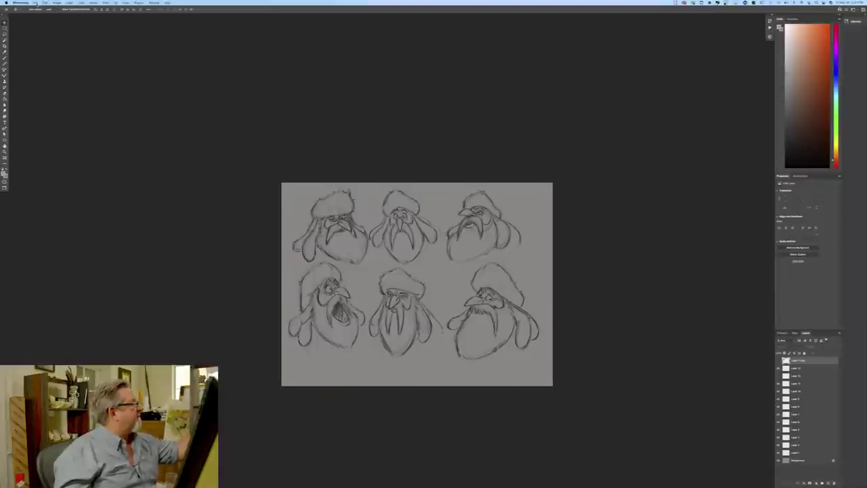
key("f")
key("f")
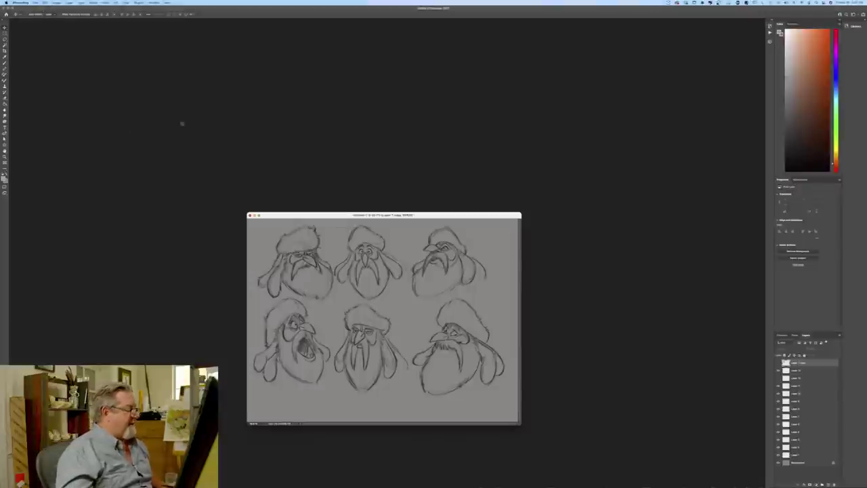
left_click_drag(349, 216, 327, 91)
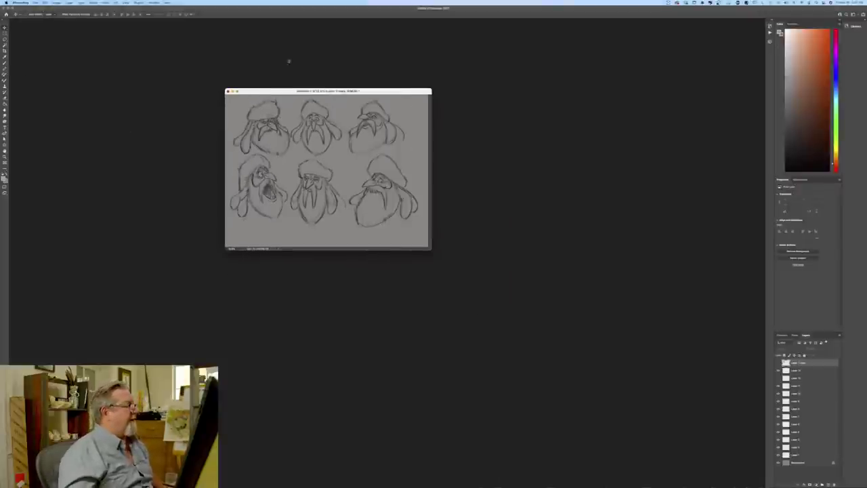
left_click_drag(290, 92, 515, 0)
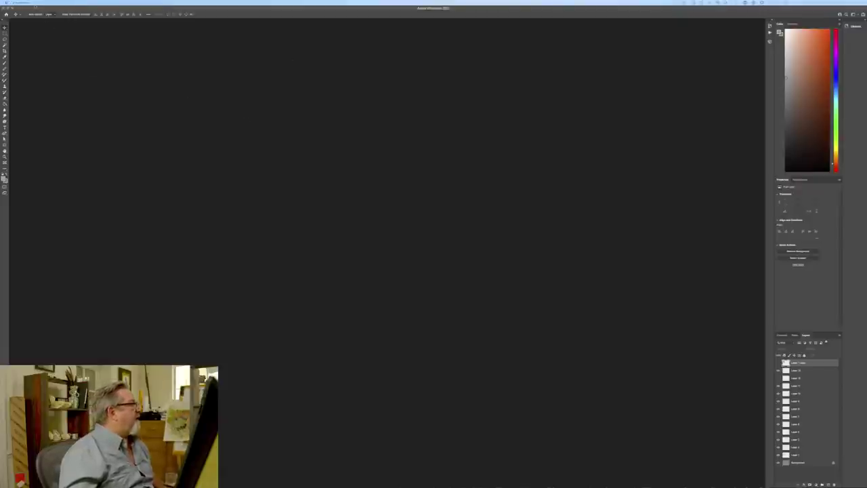
- Create a blank landscape document from the recent custom inch-based preset with a white background, and place its window mid-workspace
left_click(36, 4)
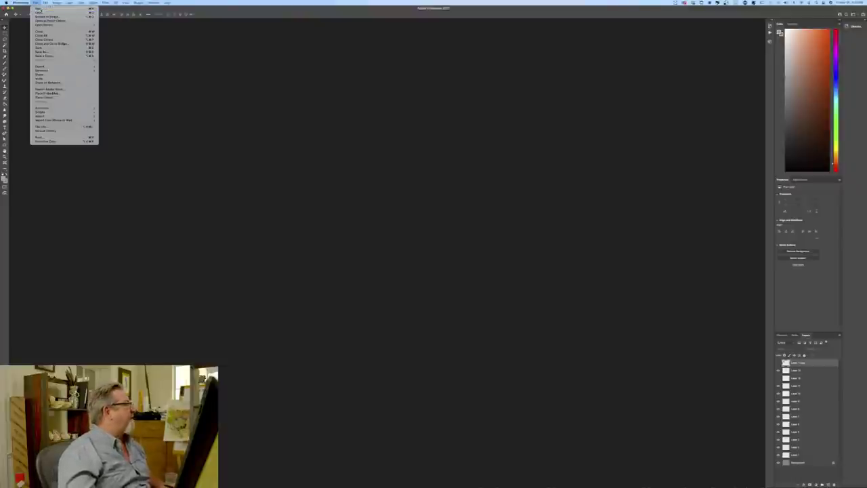
left_click(38, 8)
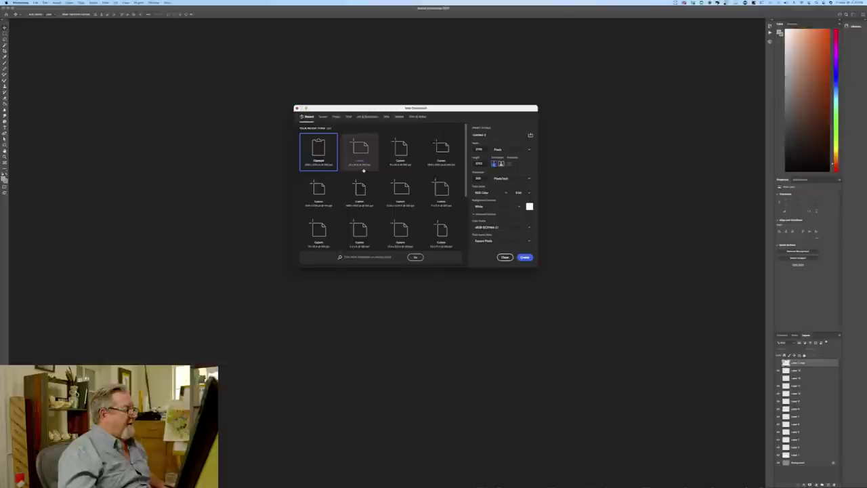
left_click(357, 159)
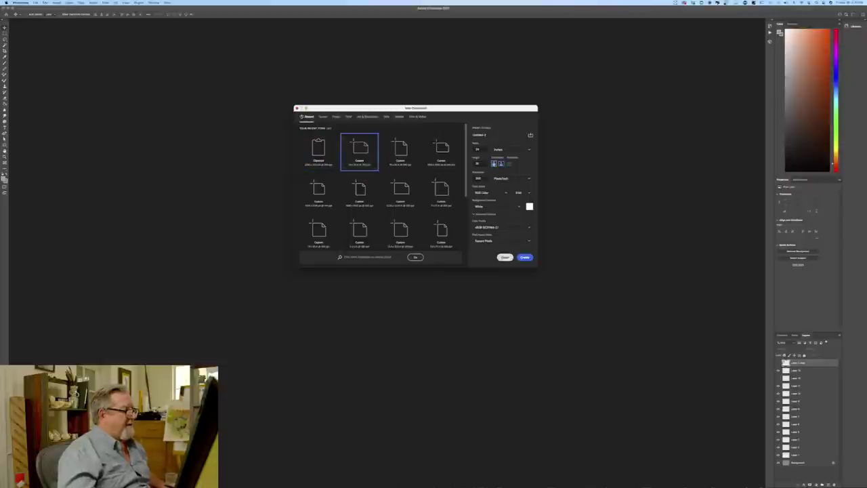
left_click(526, 258)
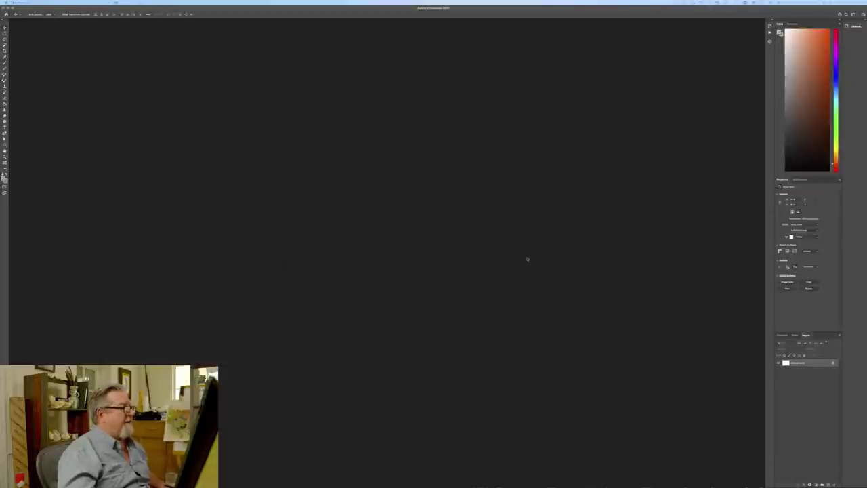
left_click_drag(360, 8, 376, 151)
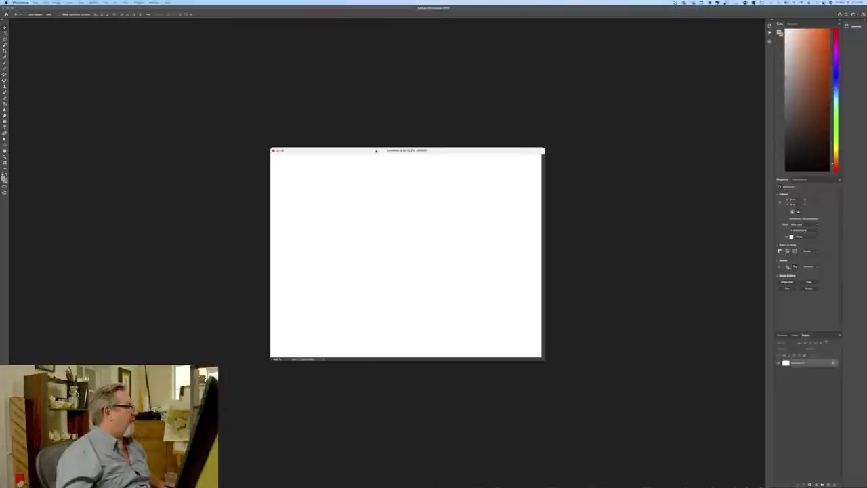
- Choose a slightly darker mid-grey foreground colour and fill the blank canvas with it using the Paint Bucket
left_click(4, 179)
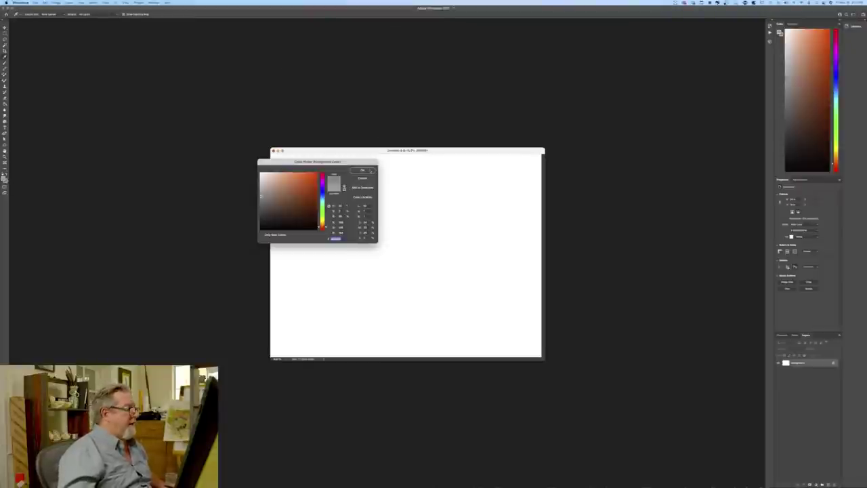
left_click(363, 169)
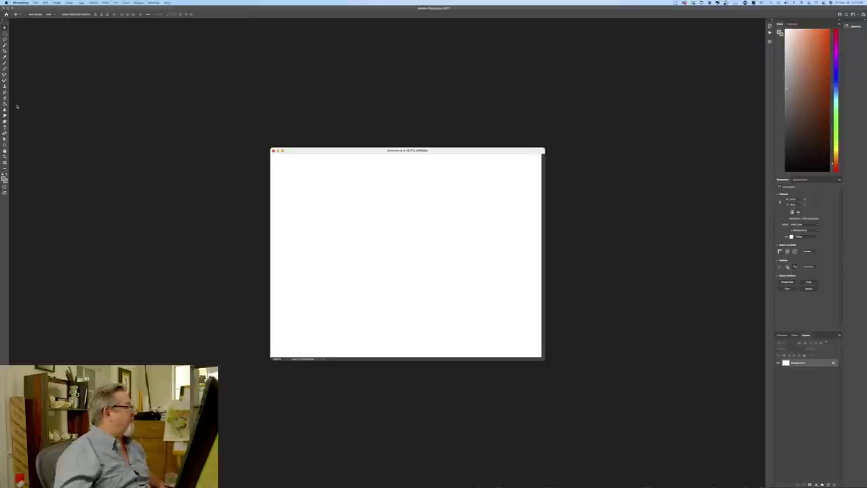
key("g")
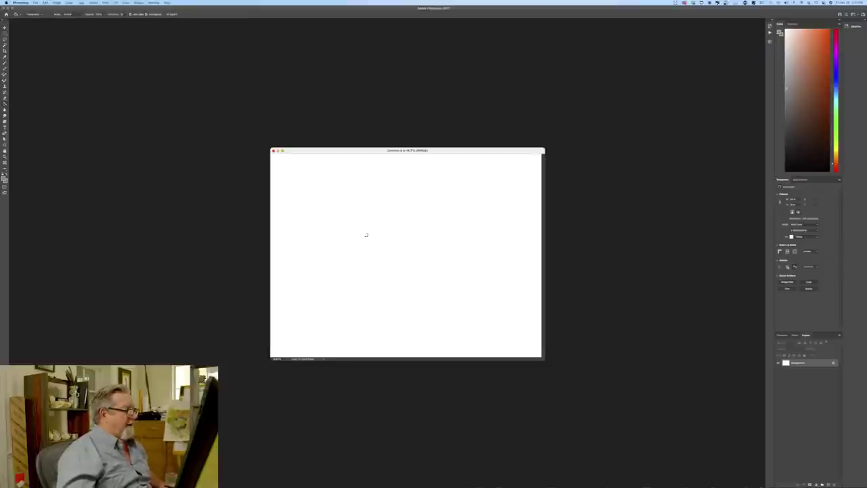
left_click(368, 237)
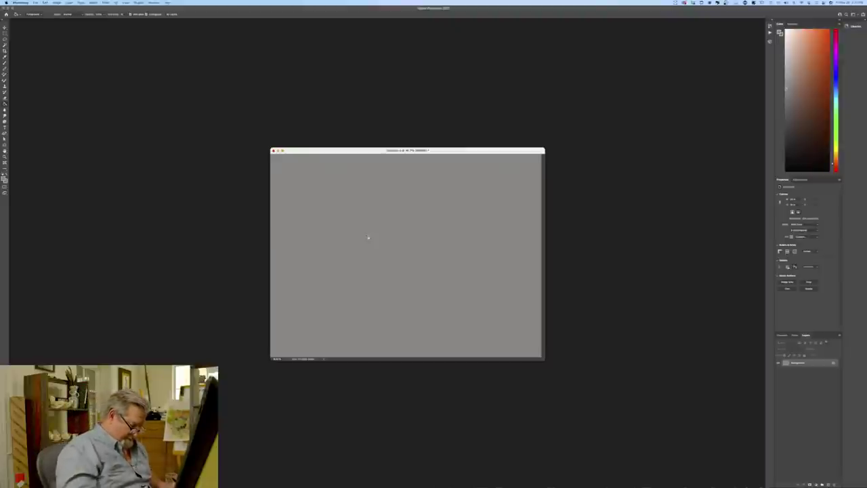
- Show the grey canvas in full-screen view and add a new empty layer above the background
key("f")
left_click(828, 483)
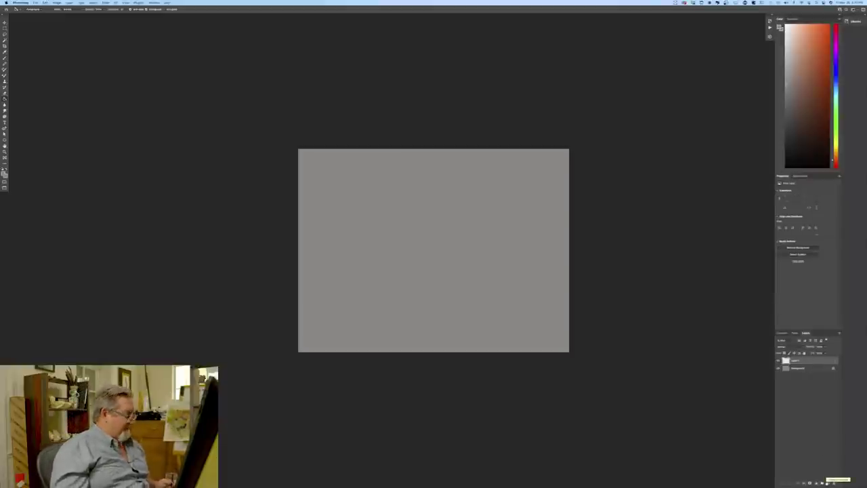
key("super+plus")
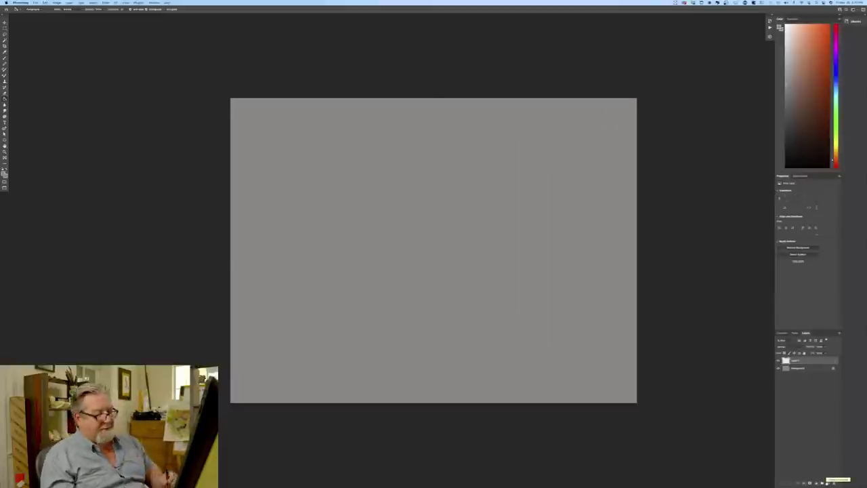
- Choose a near-black foreground colour and switch to the Brush tool for sketching
left_click(6, 176)
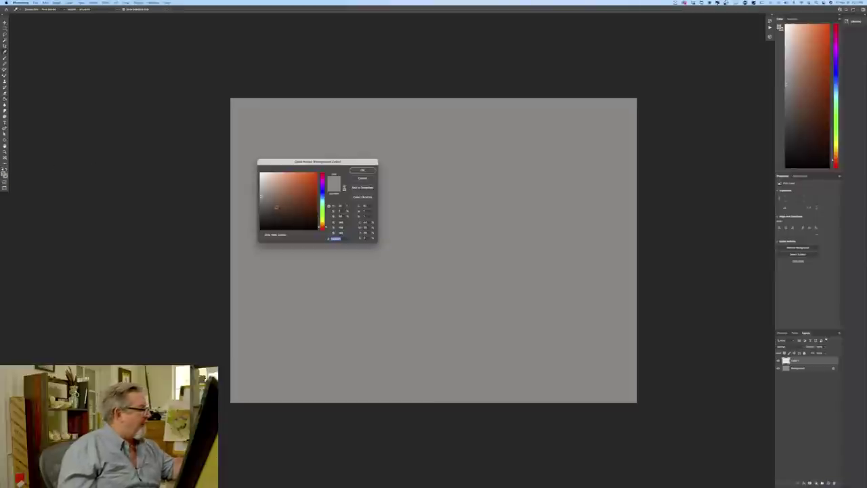
left_click(282, 221)
left_click(360, 170)
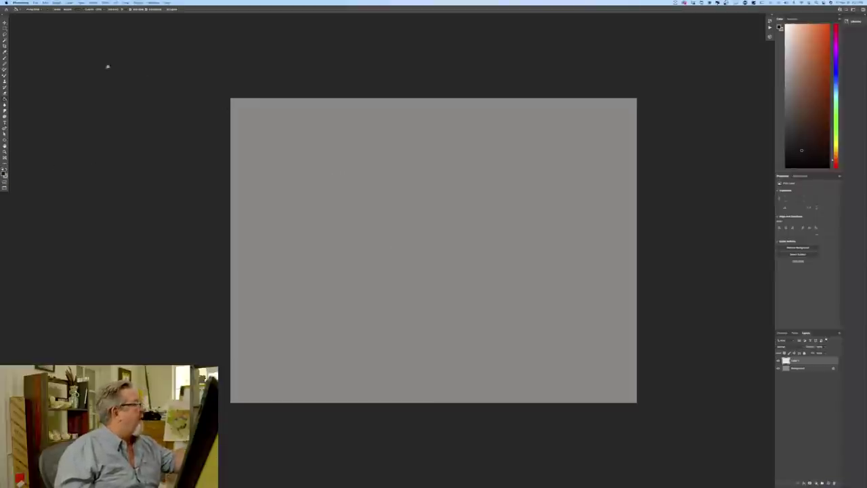
key("b")
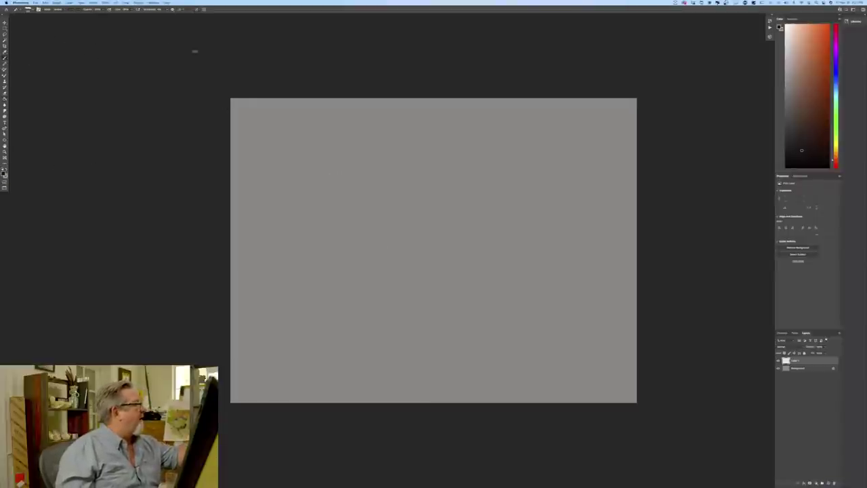
- Sketch an oval head in the upper middle of the canvas with a wide, rounded shoulder mass curving beneath it
key("ctrl+plus")
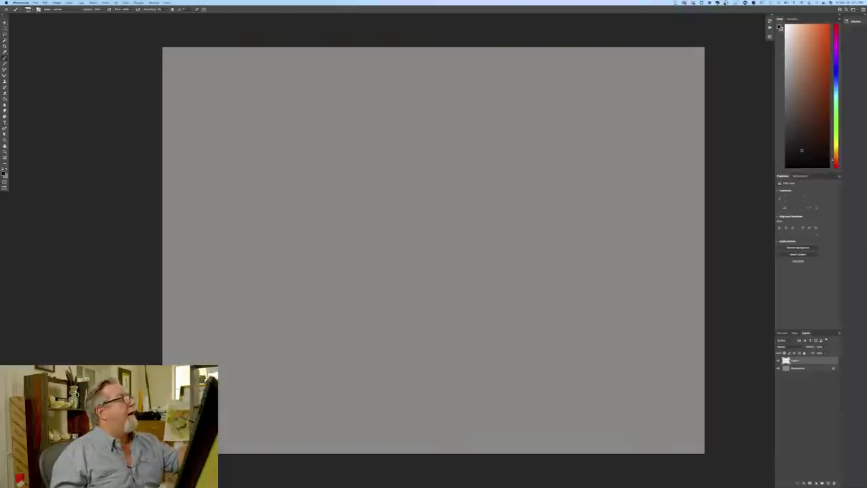
mouse_move(424, 138)
left_mouse_down()
mouse_move(410, 168)
mouse_move(423, 135)
mouse_move(425, 144)
mouse_move(413, 132)
mouse_move(422, 132)
mouse_move(434, 179)
left_mouse_up()
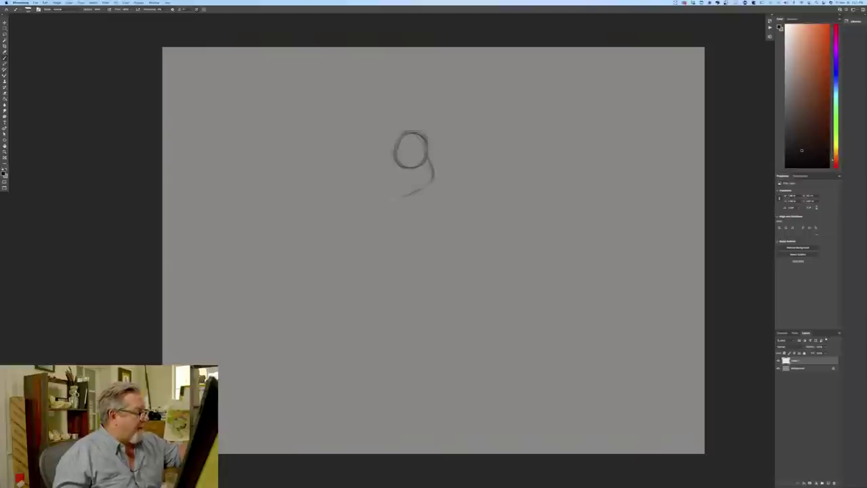
left_click_drag(390, 155, 363, 178)
mouse_move(411, 193)
left_mouse_down()
mouse_move(366, 185)
mouse_move(429, 184)
left_mouse_up()
- Rough in a rounded belly below the shoulder mass, with a slanting side line and overlapping strokes along its lower curve
key("super+equal")
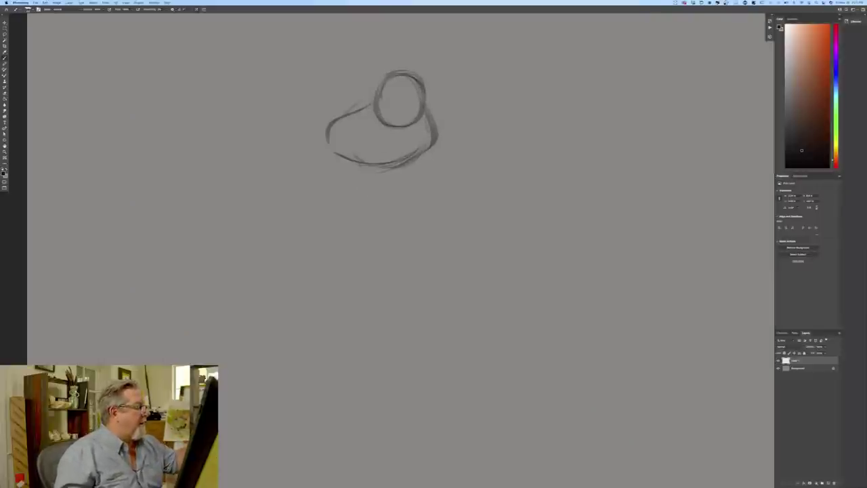
left_click_drag(439, 133, 460, 167)
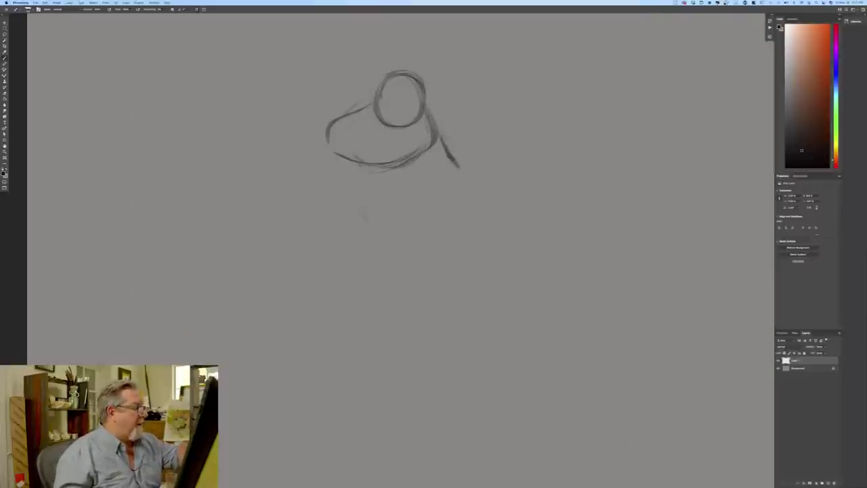
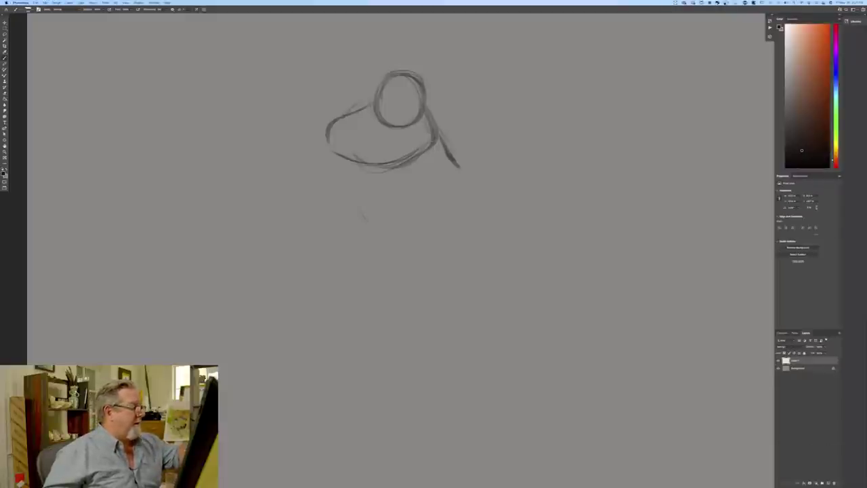
mouse_move(442, 154)
left_mouse_down()
mouse_move(461, 181)
mouse_move(379, 249)
left_mouse_up()
mouse_move(351, 188)
left_mouse_down()
mouse_move(397, 234)
mouse_move(383, 242)
mouse_move(400, 240)
left_mouse_up()
left_click_drag(359, 210, 375, 237)
left_click_drag(351, 170, 357, 230)
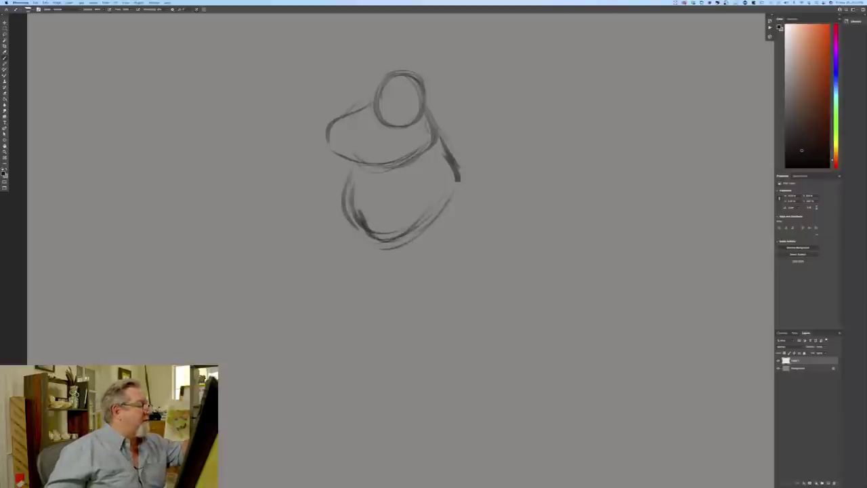
- Draw a pointed nose inside the head oval and rough in an arm on each side of the shoulders
mouse_move(390, 102)
left_mouse_down()
mouse_move(384, 116)
mouse_move(396, 110)
left_mouse_up()
left_click_drag(386, 107, 381, 117)
mouse_move(395, 102)
left_mouse_down()
mouse_move(381, 121)
mouse_move(345, 126)
mouse_move(337, 160)
left_mouse_up()
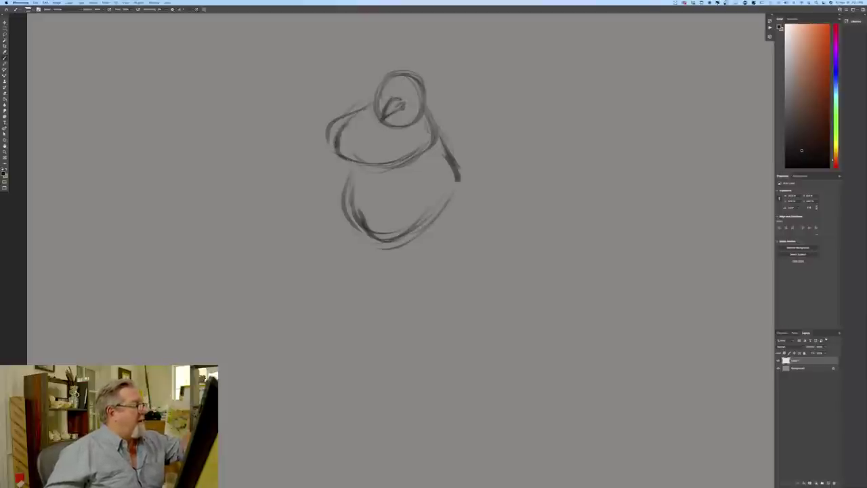
mouse_move(425, 105)
left_mouse_down()
mouse_move(434, 125)
mouse_move(474, 109)
mouse_move(509, 122)
mouse_move(491, 140)
mouse_move(431, 156)
mouse_move(434, 168)
left_mouse_up()
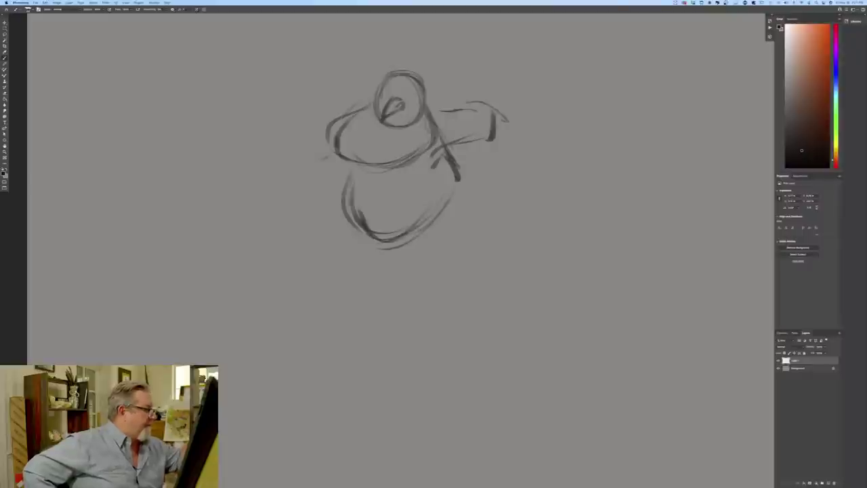
mouse_move(344, 154)
left_mouse_down()
mouse_move(341, 173)
mouse_move(308, 150)
mouse_move(321, 178)
mouse_move(328, 160)
left_mouse_up()
mouse_move(328, 161)
left_mouse_down()
mouse_move(323, 181)
mouse_move(342, 180)
left_mouse_up()
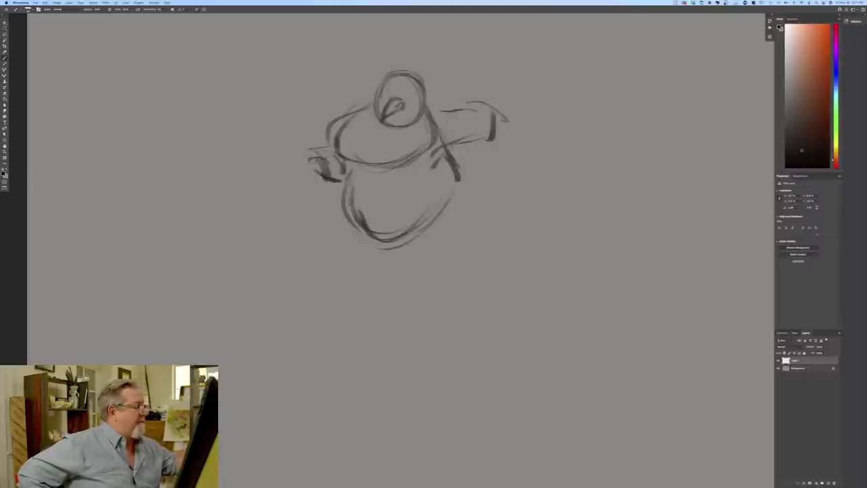
- Darken the lower curve of the shoulder mass and reinforce the waist and belly contours of the figure
left_click_drag(337, 131, 385, 166)
left_click_drag(372, 163, 428, 149)
left_click_drag(340, 141, 358, 162)
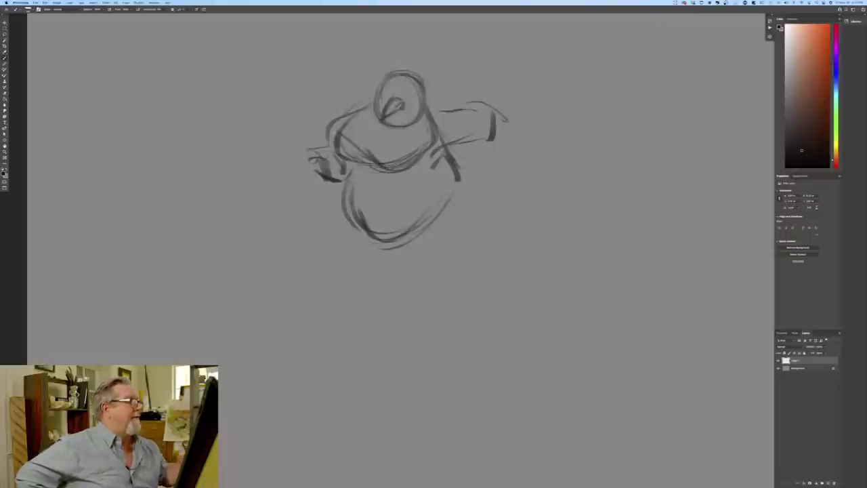
mouse_move(450, 175)
left_mouse_down()
mouse_move(462, 199)
mouse_move(460, 179)
left_mouse_up()
mouse_move(439, 152)
left_mouse_down()
mouse_move(466, 197)
mouse_move(446, 206)
mouse_move(445, 181)
left_mouse_up()
left_click_drag(445, 203, 383, 243)
left_click_drag(359, 170, 347, 198)
- Block in the tops of the two legs with loose curves beneath the belly
left_click_drag(444, 221, 427, 255)
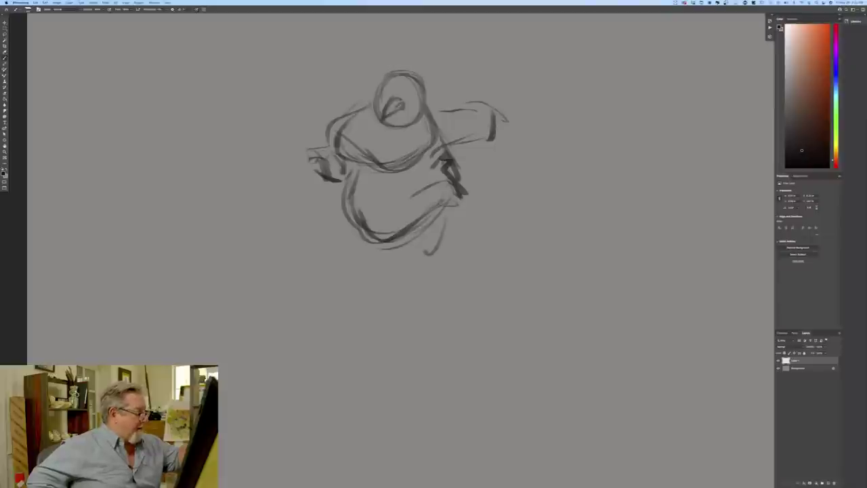
mouse_move(441, 214)
left_mouse_down()
mouse_move(431, 231)
mouse_move(400, 229)
left_mouse_up()
left_click_drag(392, 242, 385, 266)
left_click_drag(408, 212, 384, 239)
left_click_drag(387, 248, 379, 267)
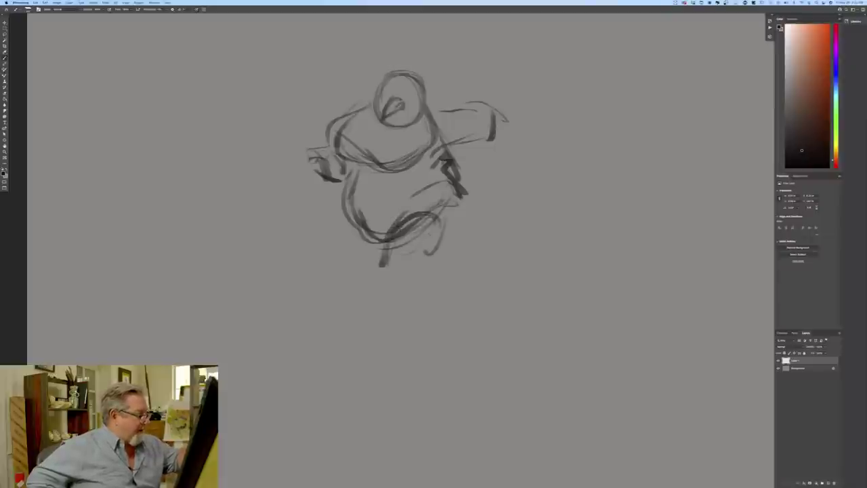
- Build up the short legs with heavy overlapping strokes, giving the viewer's left one a long, oval foot shape
left_click_drag(383, 225, 372, 265)
mouse_move(436, 234)
left_mouse_down()
mouse_move(420, 290)
mouse_move(410, 292)
left_mouse_up()
mouse_move(373, 261)
left_mouse_down()
mouse_move(407, 290)
mouse_move(406, 280)
mouse_move(365, 281)
mouse_move(401, 307)
left_mouse_up()
left_click_drag(360, 230, 369, 242)
left_click_drag(448, 204, 427, 255)
left_click_drag(435, 227, 406, 296)
left_click_drag(424, 262, 388, 300)
mouse_move(400, 298)
left_mouse_down()
mouse_move(372, 286)
mouse_move(376, 294)
left_mouse_up()
left_click_drag(404, 248, 379, 291)
left_click_drag(370, 287, 394, 311)
- Strengthen the rounded mass under the face and its slope toward the viewer's left shoulder with darker strokes
mouse_move(424, 103)
left_mouse_down()
mouse_move(430, 133)
mouse_move(388, 166)
left_mouse_up()
mouse_move(431, 130)
left_mouse_down()
mouse_move(383, 165)
mouse_move(362, 160)
left_mouse_up()
mouse_move(373, 112)
left_mouse_down()
mouse_move(350, 132)
mouse_move(339, 129)
left_mouse_up()
- Add a dome shape over the head and looping hair tufts flaring out on both sides of the face
mouse_move(418, 91)
left_mouse_down()
mouse_move(371, 68)
mouse_move(415, 50)
mouse_move(443, 102)
left_mouse_up()
mouse_move(436, 68)
left_mouse_down()
mouse_move(400, 43)
mouse_move(372, 65)
mouse_move(378, 81)
left_mouse_up()
mouse_move(430, 92)
left_mouse_down()
mouse_move(455, 80)
mouse_move(443, 95)
mouse_move(483, 99)
left_mouse_up()
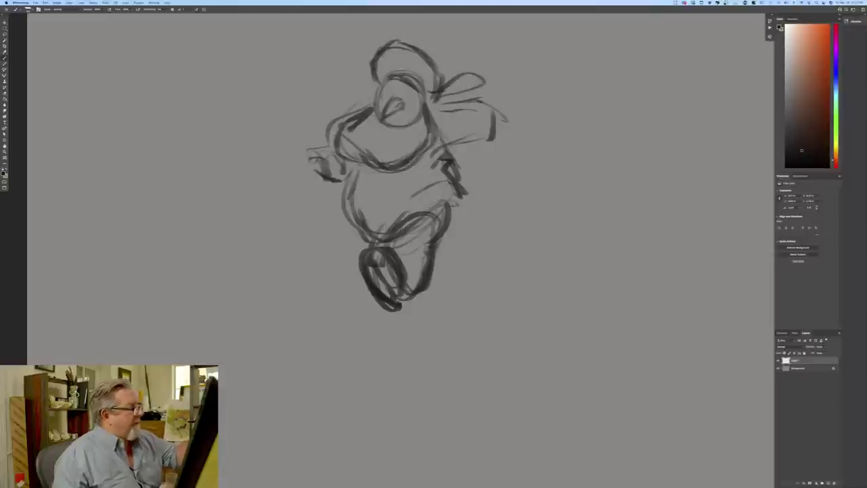
mouse_move(371, 85)
left_mouse_down()
mouse_move(338, 50)
mouse_move(370, 100)
mouse_move(334, 102)
left_mouse_up()
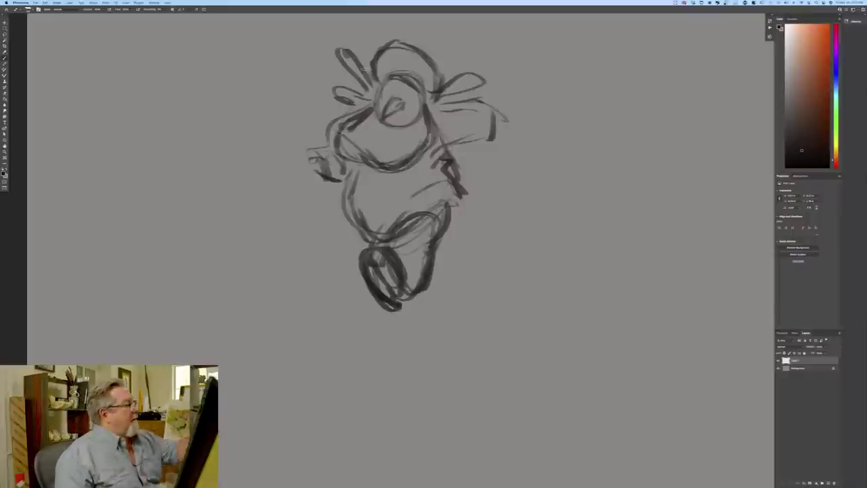
mouse_move(366, 83)
left_mouse_down()
mouse_move(345, 46)
mouse_move(368, 45)
mouse_move(373, 89)
mouse_move(415, 99)
mouse_move(393, 96)
mouse_move(377, 106)
mouse_move(417, 111)
mouse_move(421, 141)
mouse_move(393, 103)
mouse_move(367, 117)
left_mouse_up()
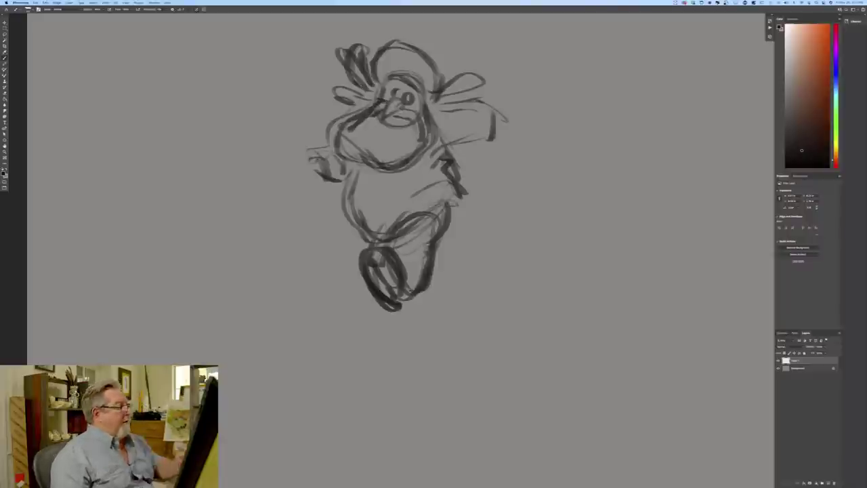
- Define the bent arm on the viewer's right and finish it with a curled, rounded fist
mouse_move(429, 109)
left_mouse_down()
mouse_move(462, 107)
mouse_move(494, 125)
mouse_move(462, 134)
mouse_move(461, 144)
mouse_move(469, 128)
mouse_move(479, 153)
left_mouse_up()
left_click_drag(466, 143, 450, 146)
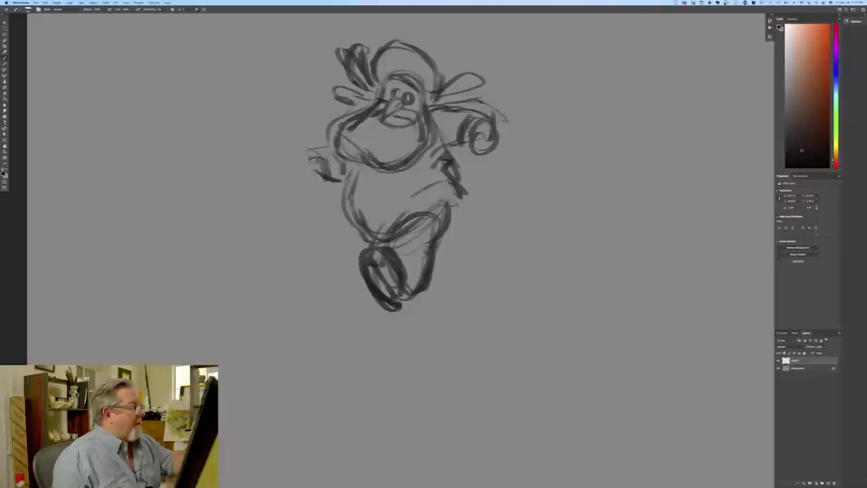
left_click_drag(497, 126, 509, 158)
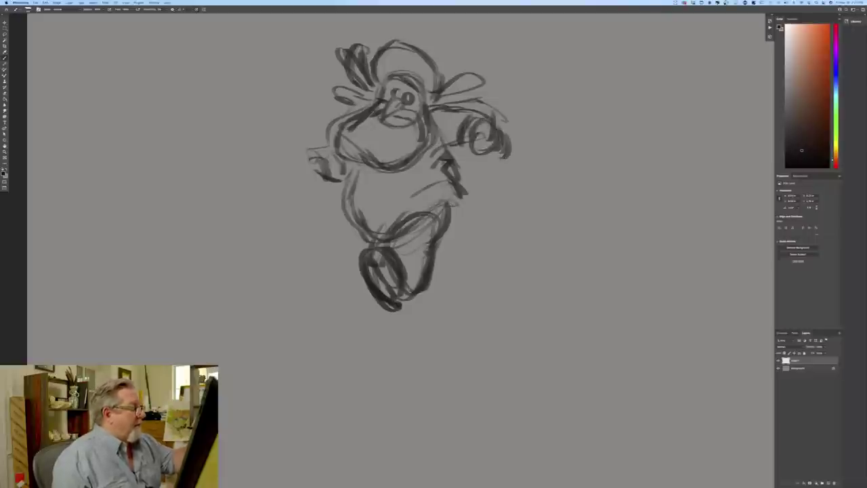
- Thicken the viewer's left torso contour, add a vertical line down the belly, and sketch trailing curves behind the right-hand leg
mouse_move(352, 119)
left_mouse_down()
mouse_move(320, 116)
mouse_move(321, 133)
mouse_move(381, 170)
mouse_move(352, 204)
mouse_move(370, 244)
left_mouse_up()
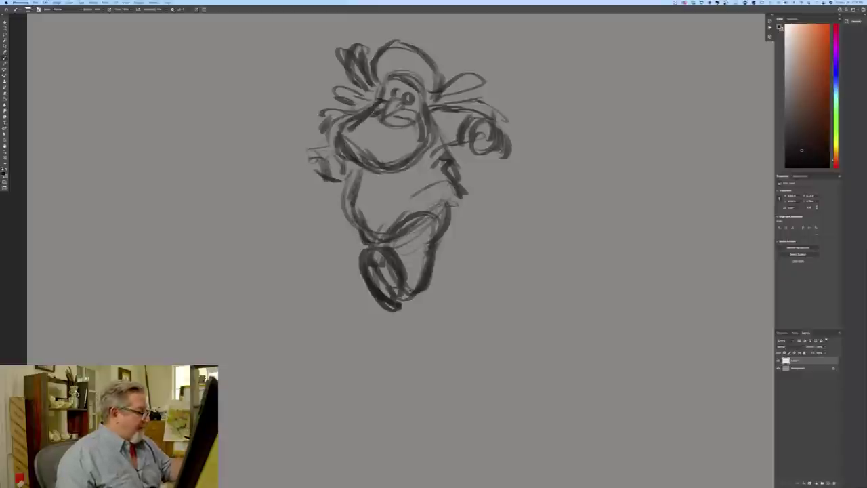
mouse_move(455, 240)
left_mouse_down()
mouse_move(448, 279)
mouse_move(440, 270)
mouse_move(452, 276)
mouse_move(447, 286)
left_mouse_up()
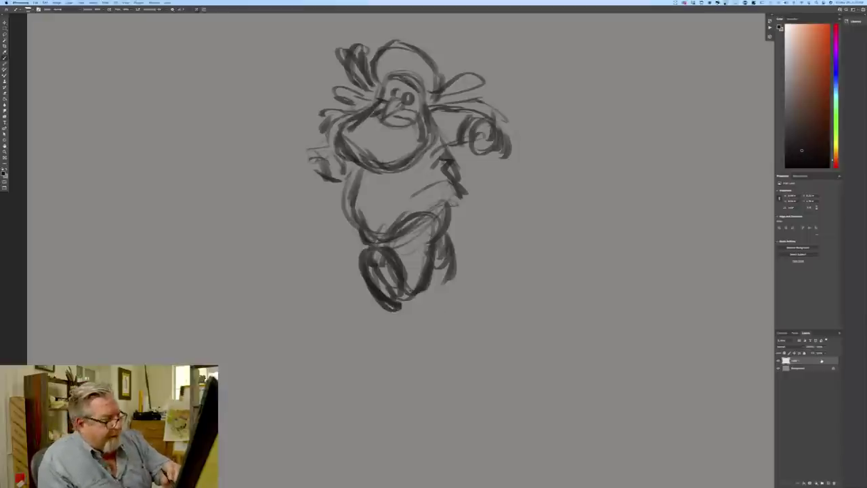
left_click_drag(379, 177, 379, 239)
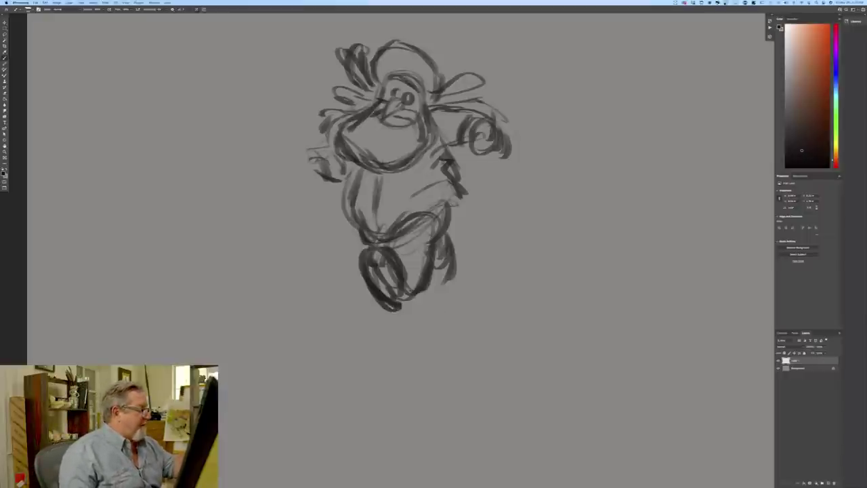
left_click_drag(357, 170, 383, 256)
mouse_move(344, 198)
left_mouse_down()
mouse_move(386, 252)
mouse_move(351, 216)
mouse_move(384, 246)
left_mouse_up()
left_click_drag(345, 212, 395, 248)
mouse_move(452, 229)
left_mouse_down()
mouse_move(450, 263)
mouse_move(434, 271)
mouse_move(465, 284)
left_mouse_up()
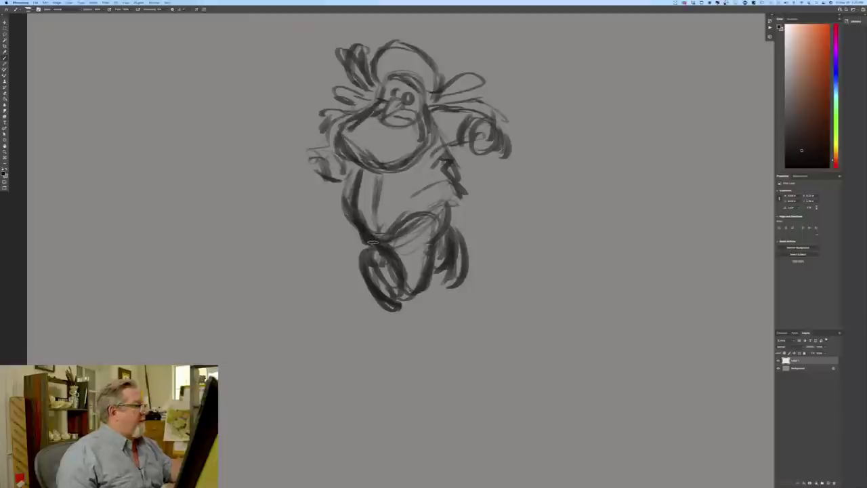
- Sketch the forearm and spread-fingered hand on the viewer's left, and touch up the eyes
left_click_drag(334, 156, 312, 165)
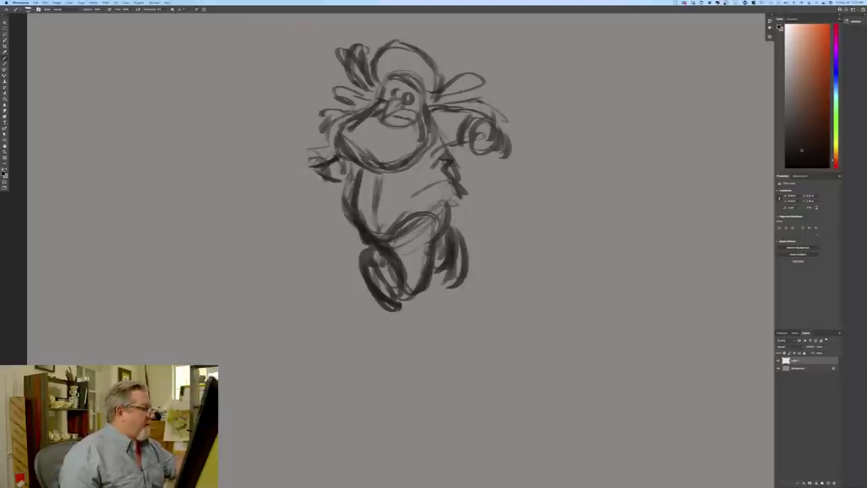
mouse_move(331, 157)
left_mouse_down()
mouse_move(309, 164)
mouse_move(327, 199)
mouse_move(304, 164)
mouse_move(289, 162)
mouse_move(299, 186)
mouse_move(290, 155)
mouse_move(280, 168)
mouse_move(294, 174)
mouse_move(283, 166)
mouse_move(283, 179)
mouse_move(321, 181)
left_mouse_up()
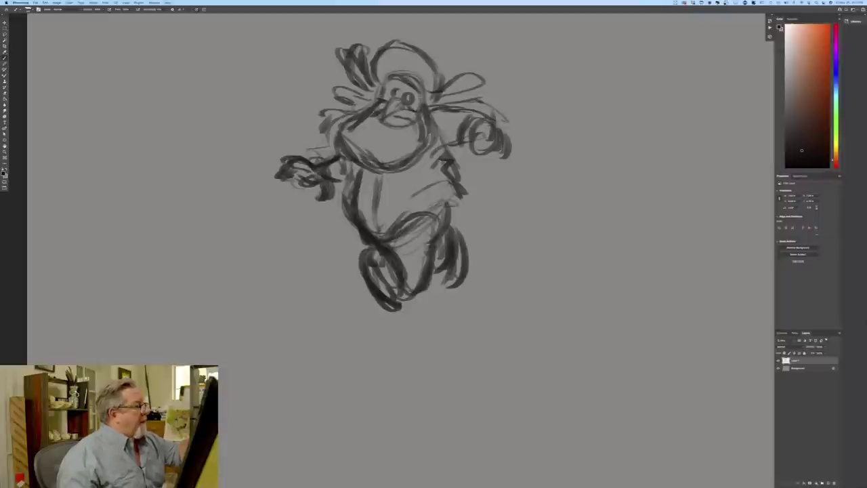
mouse_move(393, 93)
left_mouse_down()
mouse_move(398, 78)
mouse_move(415, 96)
left_mouse_up()
left_click_drag(382, 80, 390, 88)
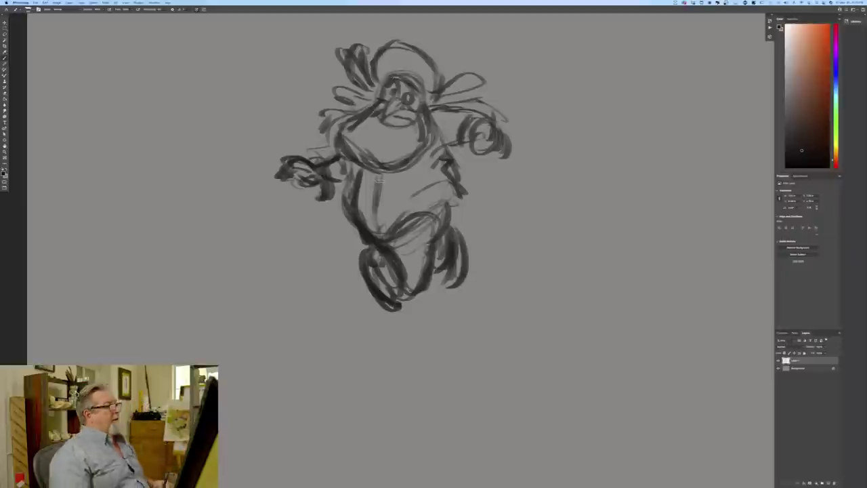
- Add more flowing hair strands on the viewer's right of the head and darken the dome outline above it
left_click_drag(458, 79, 498, 73)
mouse_move(443, 102)
left_mouse_down()
mouse_move(486, 84)
mouse_move(493, 99)
left_mouse_up()
left_click_drag(448, 76, 438, 86)
left_click_drag(396, 43, 442, 76)
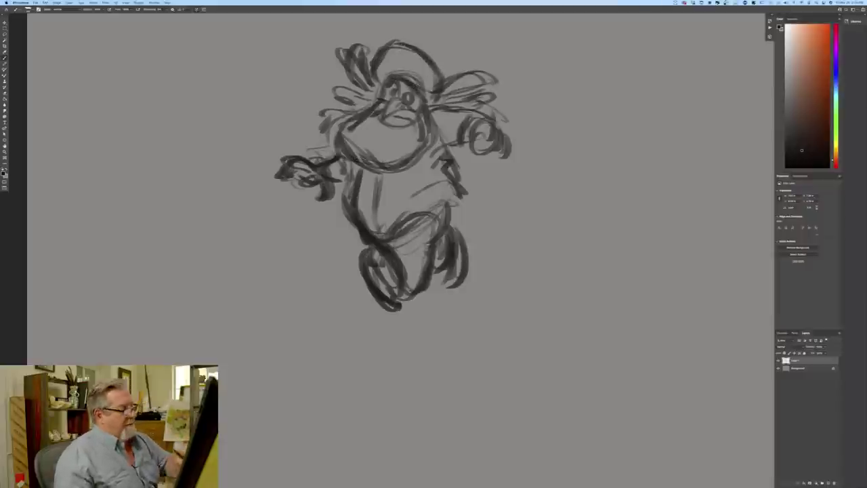
- Lower the opacity of the rough sketch layer to fade it, and add a new empty layer above it
left_click(826, 347)
left_click_drag(825, 353, 810, 353)
left_click(827, 483)
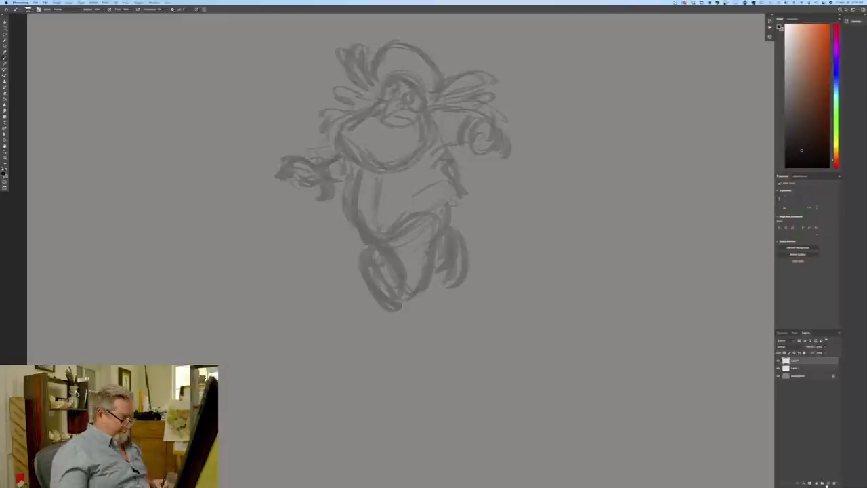
- Ink the pointed nose and both eyes with their pupils on the new layer, following the faded sketch of the face
key("super+plus")
key("super+plus")
mouse_move(234, 298)
left_mouse_down()
mouse_move(282, 372)
mouse_move(301, 379)
left_mouse_up()
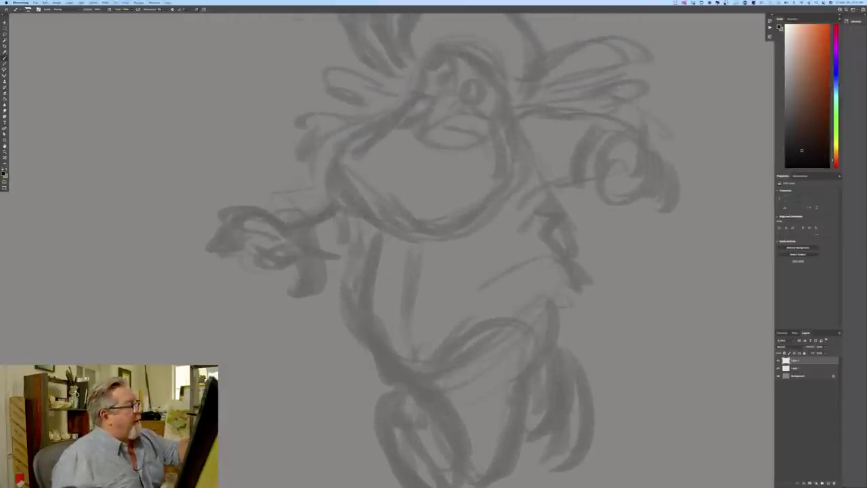
mouse_move(444, 87)
left_mouse_down()
mouse_move(463, 95)
mouse_move(431, 103)
mouse_move(422, 123)
mouse_move(463, 112)
mouse_move(464, 101)
mouse_move(419, 130)
mouse_move(438, 94)
mouse_move(463, 94)
left_mouse_up()
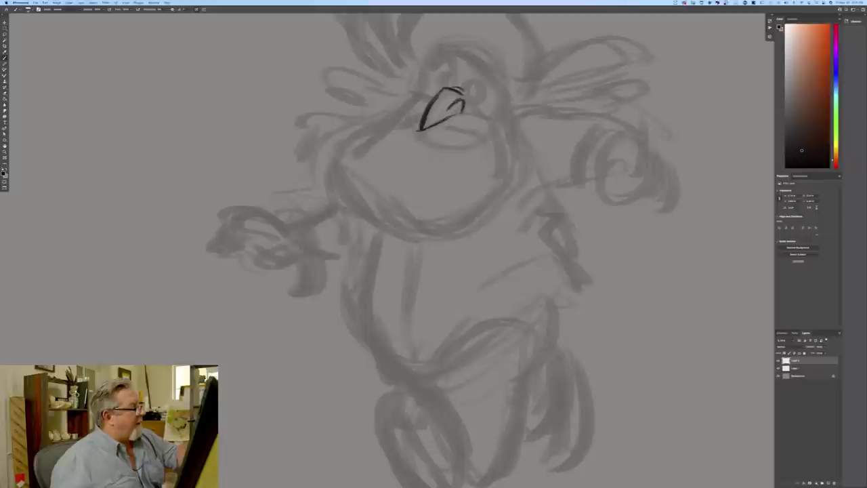
mouse_move(452, 58)
left_mouse_down()
mouse_move(455, 76)
mouse_move(447, 56)
mouse_move(435, 68)
left_mouse_up()
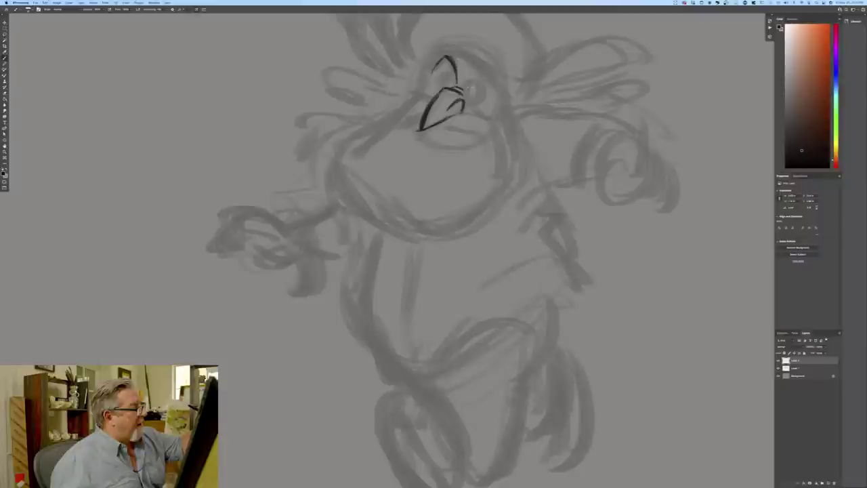
mouse_move(484, 81)
left_mouse_down()
mouse_move(480, 91)
mouse_move(488, 87)
left_mouse_up()
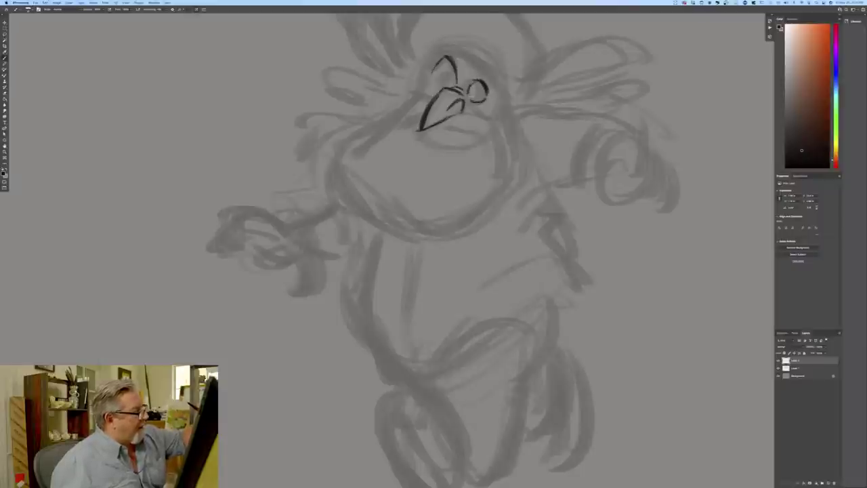
mouse_move(446, 75)
left_mouse_down()
mouse_move(443, 85)
mouse_move(449, 79)
left_mouse_up()
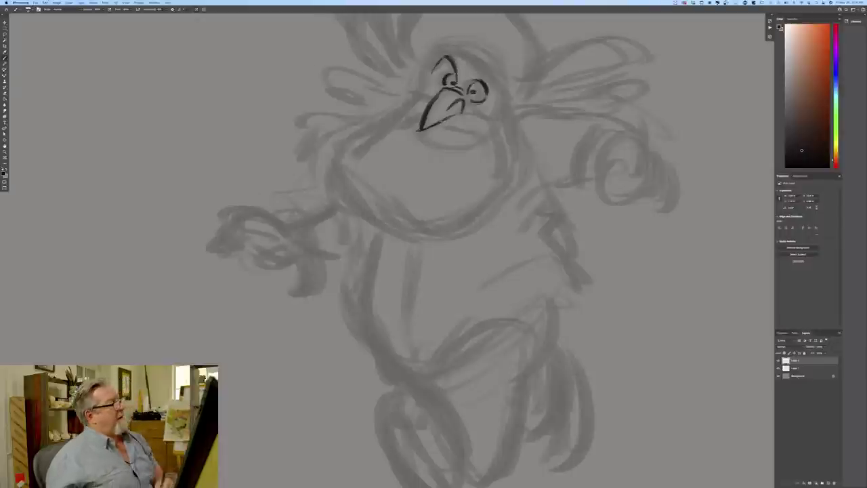
- Ink the shaggy moustache on both sides of the nose, with short hair strokes and a long drooping tip on the viewer's right
mouse_move(470, 107)
left_mouse_down()
mouse_move(485, 104)
mouse_move(499, 126)
mouse_move(507, 174)
left_mouse_up()
mouse_move(440, 122)
left_mouse_down()
mouse_move(444, 132)
mouse_move(482, 144)
mouse_move(509, 184)
left_mouse_up()
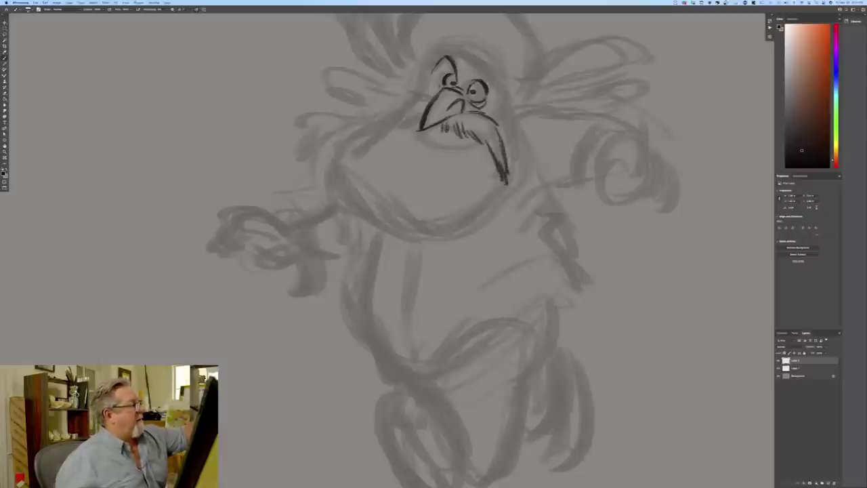
mouse_move(420, 100)
left_mouse_down()
mouse_move(397, 114)
mouse_move(414, 124)
left_mouse_up()
mouse_move(418, 115)
left_mouse_down()
mouse_move(366, 129)
mouse_move(392, 120)
left_mouse_up()
- Ink the brow and cheek lines around the eyes, and the side of the face down into the beard on the viewer's right
left_click_drag(495, 95, 493, 114)
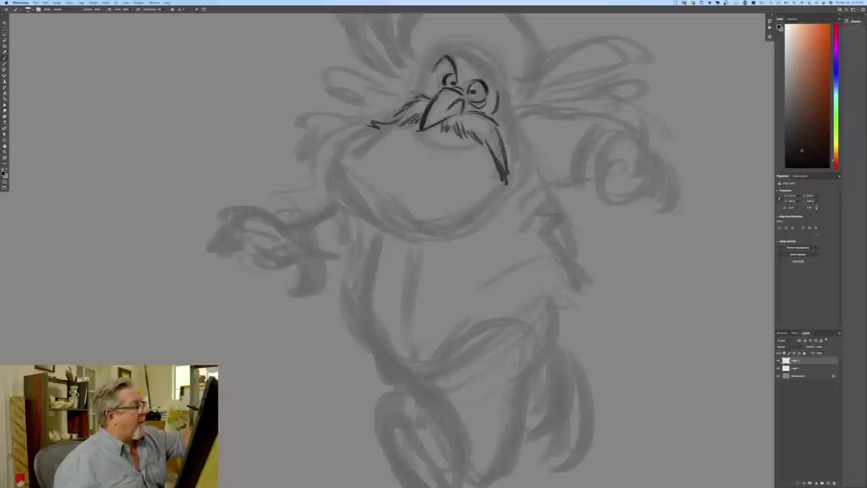
mouse_move(489, 88)
left_mouse_down()
mouse_move(496, 80)
mouse_move(493, 88)
mouse_move(475, 69)
mouse_move(493, 85)
left_mouse_up()
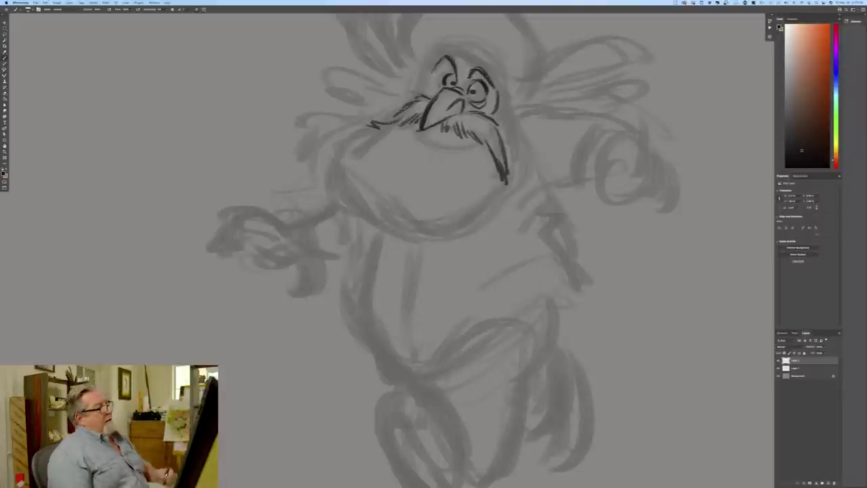
left_click_drag(431, 71, 422, 92)
mouse_move(509, 108)
left_mouse_down()
mouse_move(514, 123)
mouse_move(491, 116)
mouse_move(523, 142)
mouse_move(527, 175)
mouse_move(467, 225)
left_mouse_up()
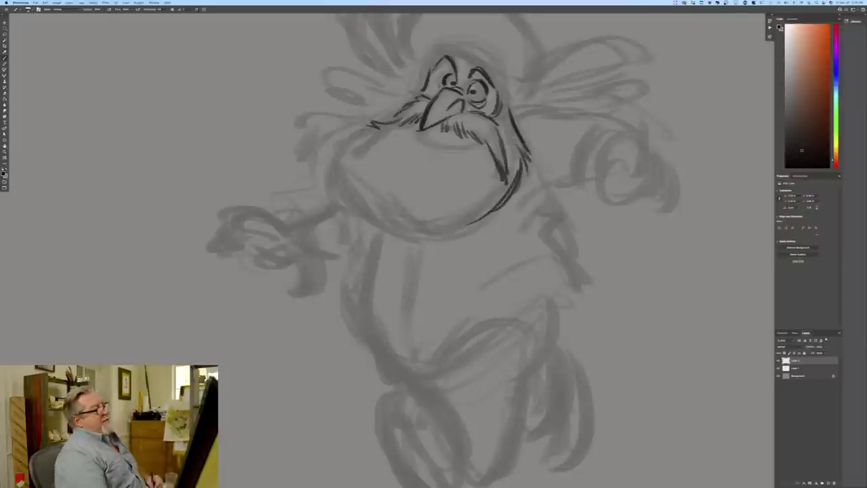
- Rework the face edge on the viewer's left, ink the forehead curve, and add pointed hair tufts at both temples
left_click_drag(434, 72, 426, 93)
key("ctrl+z")
key("ctrl+z")
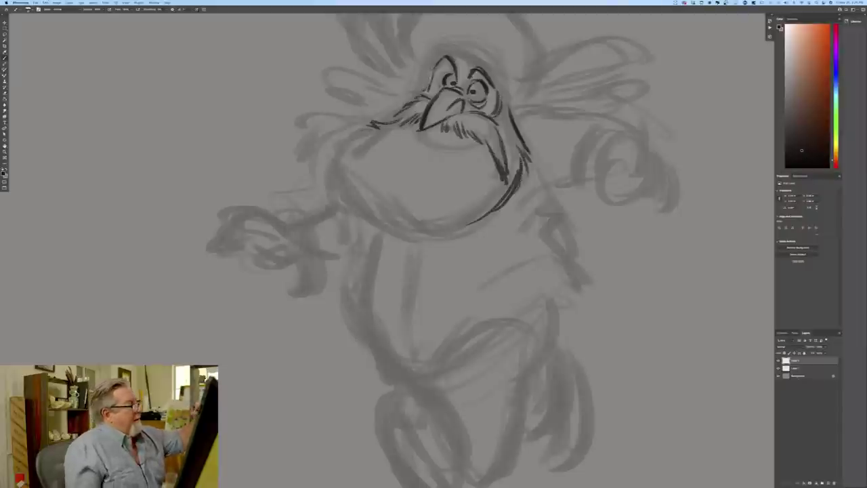
mouse_move(435, 55)
left_mouse_down()
mouse_move(456, 49)
mouse_move(489, 74)
mouse_move(482, 62)
left_mouse_up()
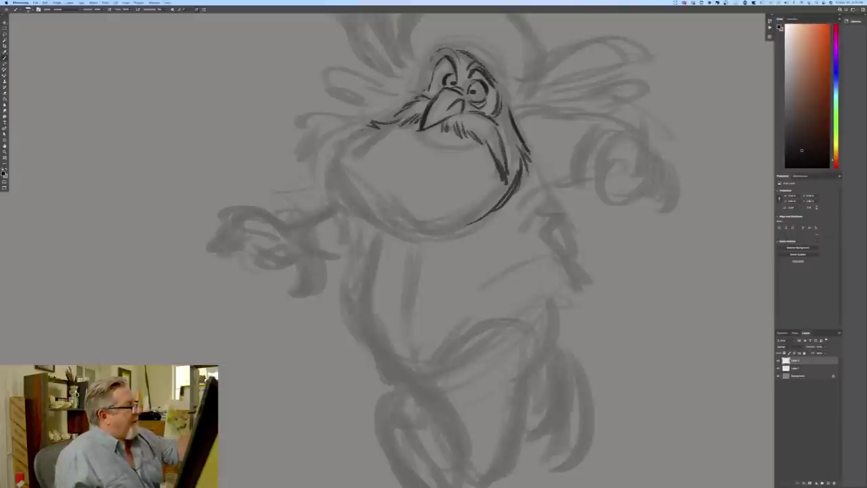
mouse_move(428, 63)
left_mouse_down()
mouse_move(408, 73)
mouse_move(408, 88)
left_mouse_up()
left_click_drag(503, 87, 518, 98)
mouse_move(510, 96)
left_mouse_down()
mouse_move(526, 101)
mouse_move(519, 112)
left_mouse_up()
left_click_drag(510, 107, 526, 144)
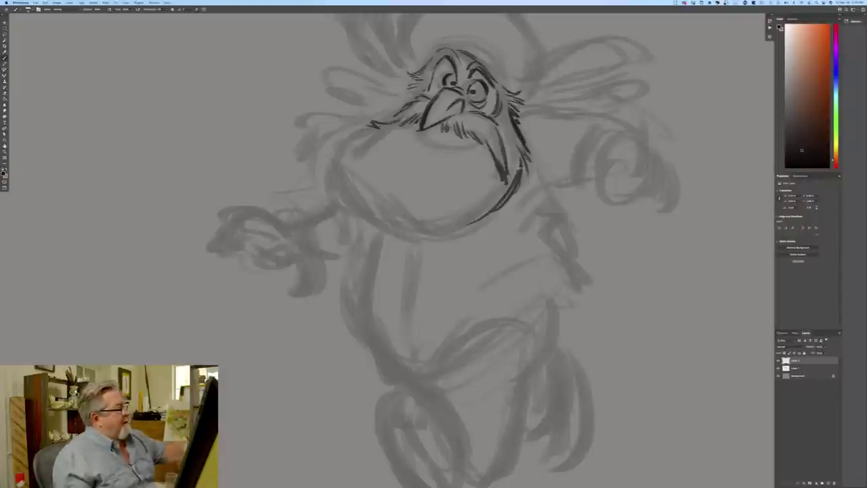
- Ink the big rounded beard outline with hair strokes, redoing its lower edge on the viewer's left as a thinner line
mouse_move(384, 120)
left_mouse_down()
mouse_move(340, 146)
mouse_move(335, 196)
left_mouse_up()
left_click_drag(333, 164, 357, 223)
mouse_move(489, 203)
left_mouse_down()
mouse_move(455, 233)
mouse_move(409, 239)
left_mouse_up()
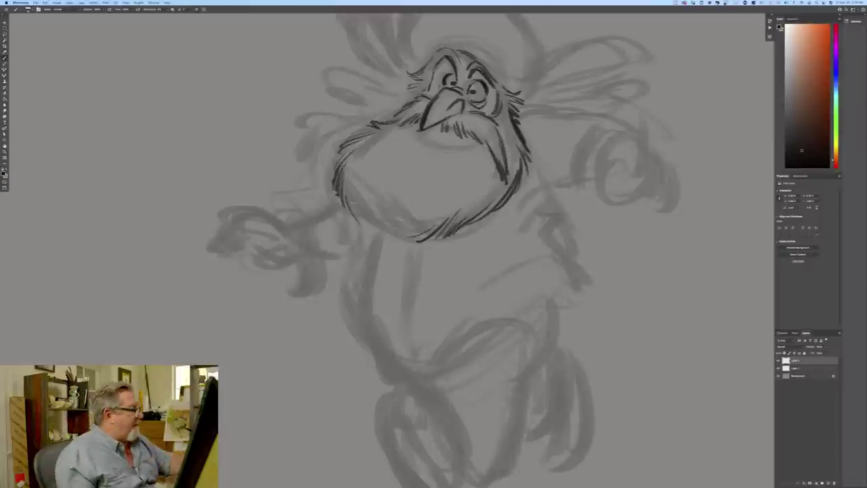
mouse_move(362, 210)
left_mouse_down()
mouse_move(378, 230)
mouse_move(396, 235)
left_mouse_up()
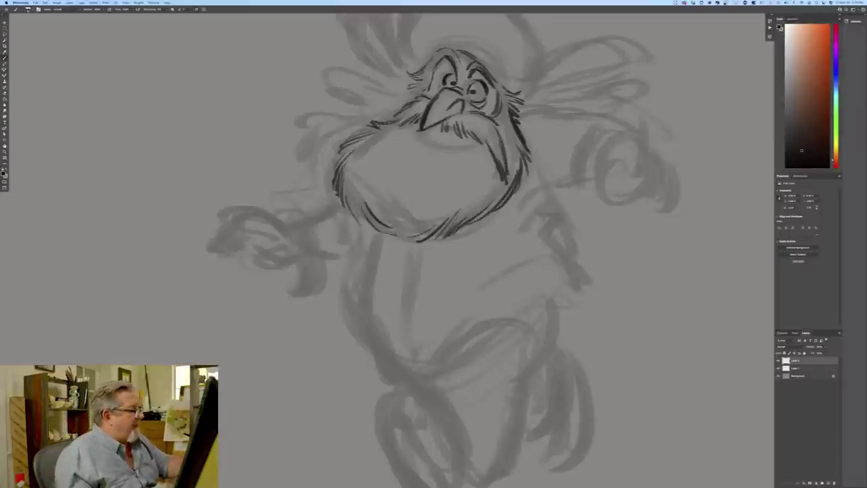
left_click_drag(349, 180, 396, 233)
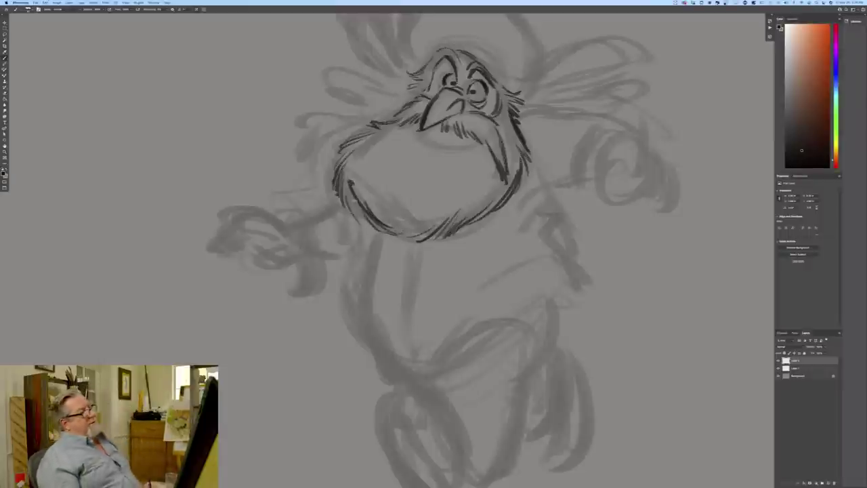
mouse_move(350, 181)
left_mouse_down()
mouse_move(364, 211)
mouse_move(401, 234)
left_mouse_up()
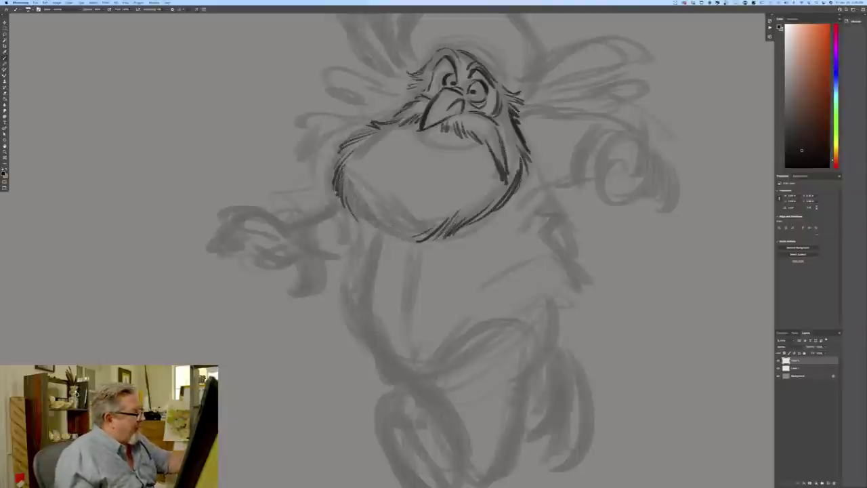
mouse_move(347, 182)
left_mouse_down()
mouse_move(366, 224)
mouse_move(408, 238)
left_mouse_up()
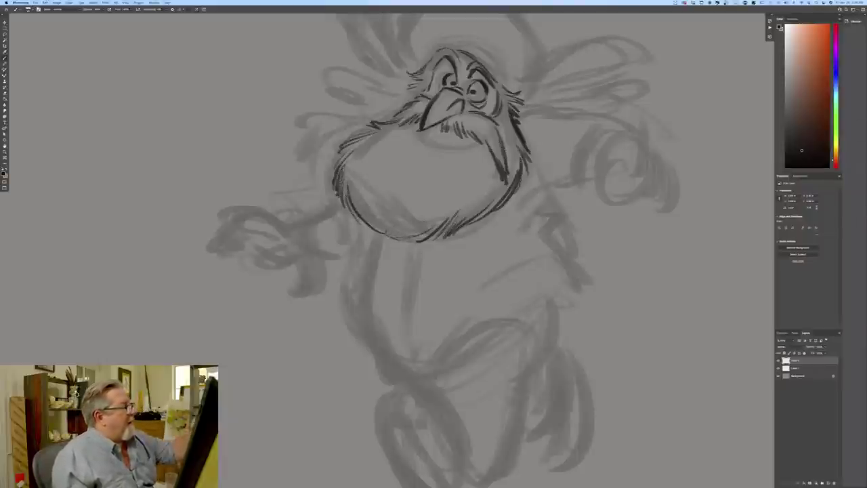
- Touch up the brow and socket lines around the eye on the viewer's left
left_click_drag(435, 73, 426, 94)
mouse_move(454, 64)
left_mouse_down()
mouse_move(442, 60)
mouse_move(435, 71)
mouse_move(482, 66)
mouse_move(464, 75)
left_mouse_up()
key("ctrl+z")
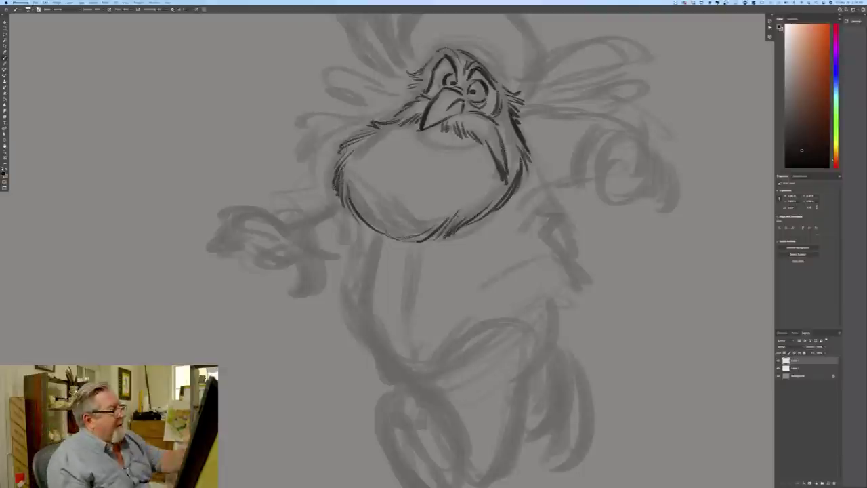
- Ink the shoulder, sleeve and cuff on the viewer's right, and the wavy garment edge running down below the armpit
mouse_move(521, 111)
left_mouse_down()
mouse_move(569, 115)
mouse_move(536, 106)
mouse_move(628, 127)
mouse_move(618, 122)
left_mouse_up()
mouse_move(565, 113)
left_mouse_down()
mouse_move(576, 117)
mouse_move(579, 165)
mouse_move(573, 139)
left_mouse_up()
left_click_drag(572, 151, 580, 174)
mouse_move(582, 151)
left_mouse_down()
mouse_move(585, 179)
mouse_move(518, 200)
mouse_move(513, 214)
left_mouse_up()
left_click_drag(547, 190, 573, 220)
mouse_move(549, 188)
left_mouse_down()
mouse_move(572, 216)
mouse_move(570, 236)
mouse_move(585, 261)
left_mouse_up()
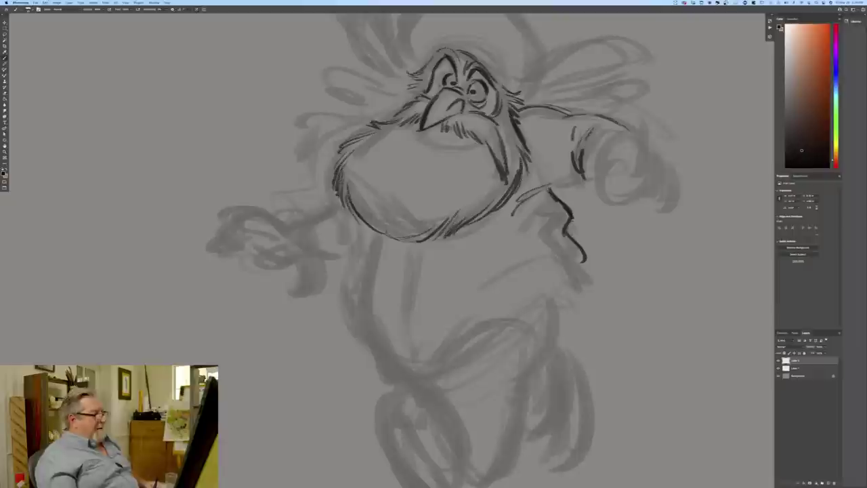
- Ink the garment's flared hem on the viewer's right, the belly edge on the opposite side, and the fold lines across the torso
left_click_drag(580, 272, 585, 288)
mouse_move(533, 266)
left_mouse_down()
mouse_move(580, 278)
mouse_move(523, 265)
mouse_move(490, 284)
left_mouse_up()
mouse_move(588, 290)
left_mouse_down()
mouse_move(560, 312)
mouse_move(565, 306)
left_mouse_up()
mouse_move(583, 291)
left_mouse_down()
mouse_move(543, 296)
mouse_move(507, 319)
left_mouse_up()
mouse_move(547, 296)
left_mouse_down()
mouse_move(582, 290)
mouse_move(560, 309)
left_mouse_up()
mouse_move(580, 269)
left_mouse_down()
mouse_move(590, 290)
mouse_move(554, 314)
left_mouse_up()
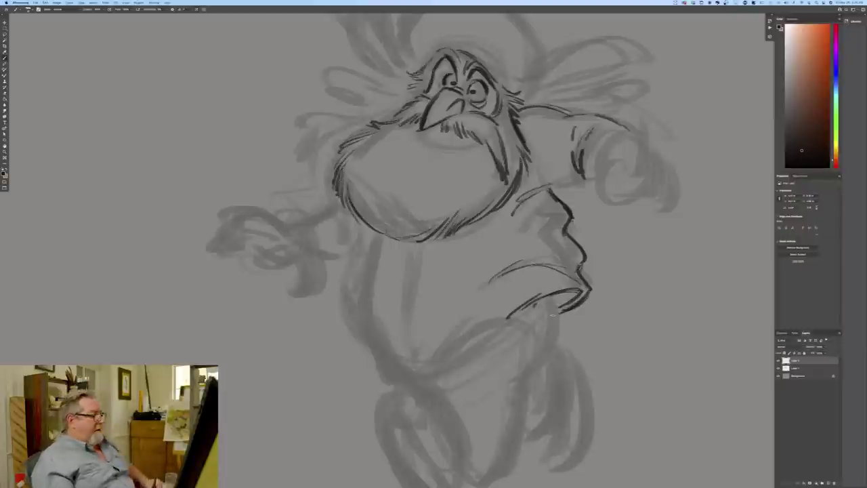
mouse_move(380, 242)
left_mouse_down()
mouse_move(368, 310)
mouse_move(390, 359)
left_mouse_up()
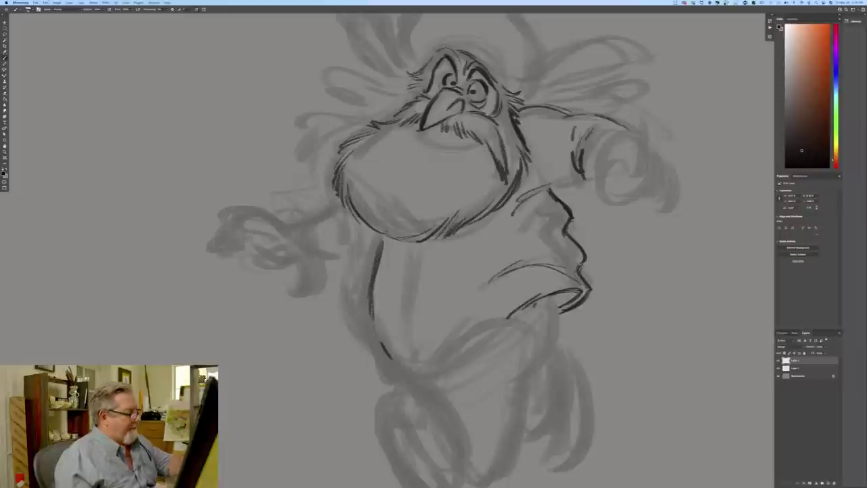
mouse_move(510, 238)
left_mouse_down()
mouse_move(404, 272)
mouse_move(403, 308)
mouse_move(425, 309)
left_mouse_up()
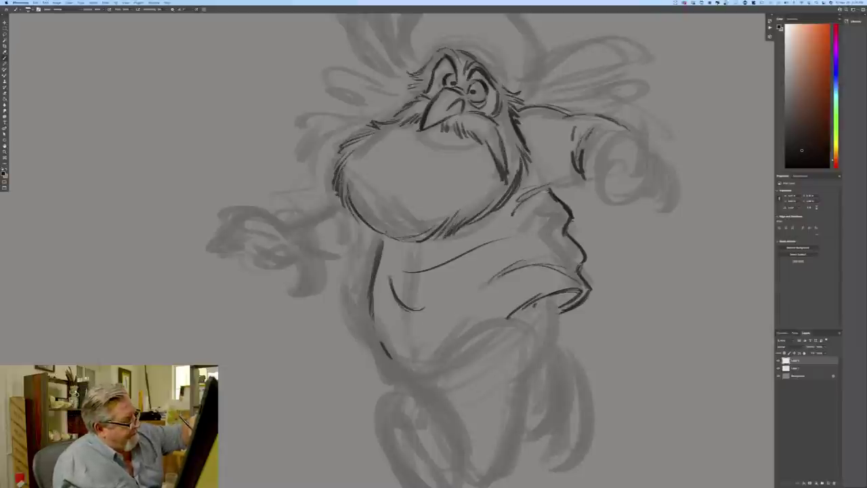
- Close the underside of the sleeve on the viewer's right and ink the hand's rounded fingers and small inner circle
mouse_move(584, 181)
left_mouse_down()
mouse_move(549, 185)
mouse_move(605, 202)
left_mouse_up()
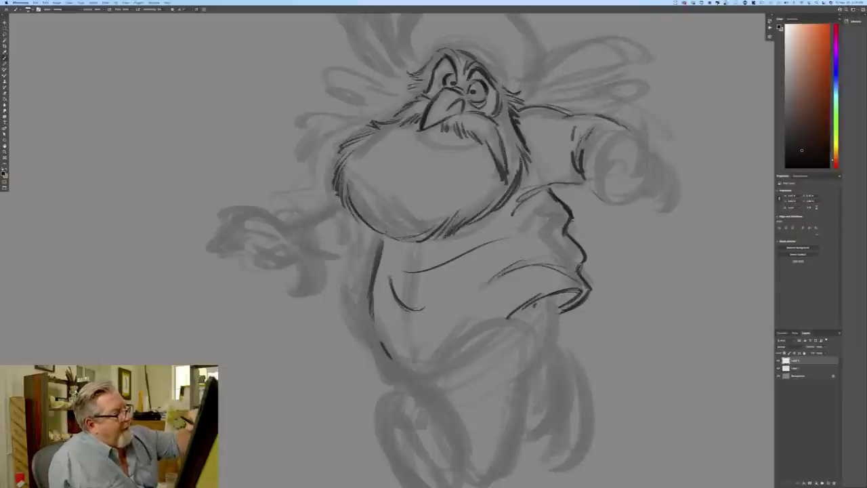
mouse_move(641, 135)
left_mouse_down()
mouse_move(656, 138)
mouse_move(638, 160)
mouse_move(659, 152)
mouse_move(639, 132)
left_mouse_up()
mouse_move(642, 134)
left_mouse_down()
mouse_move(627, 137)
mouse_move(666, 172)
mouse_move(646, 189)
mouse_move(661, 185)
mouse_move(655, 190)
left_mouse_up()
mouse_move(665, 158)
left_mouse_down()
mouse_move(671, 167)
mouse_move(677, 159)
mouse_move(682, 175)
mouse_move(666, 190)
mouse_move(684, 162)
mouse_move(698, 184)
mouse_move(682, 188)
mouse_move(687, 161)
left_mouse_up()
mouse_move(607, 159)
left_mouse_down()
mouse_move(594, 177)
mouse_move(603, 176)
left_mouse_up()
left_click_drag(610, 162, 595, 179)
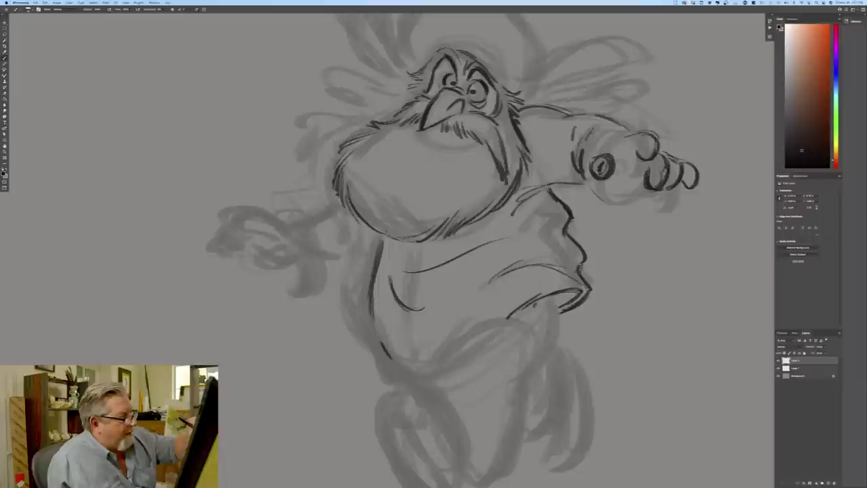
- Ink the palm and outer contours of the hand on the viewer's right, detail the fingertips, and add curved accents beside the circle
left_click_drag(597, 148, 588, 172)
mouse_move(620, 136)
left_mouse_down()
mouse_move(585, 154)
mouse_move(592, 177)
mouse_move(604, 187)
mouse_move(629, 176)
mouse_move(649, 189)
mouse_move(631, 181)
mouse_move(603, 189)
left_mouse_up()
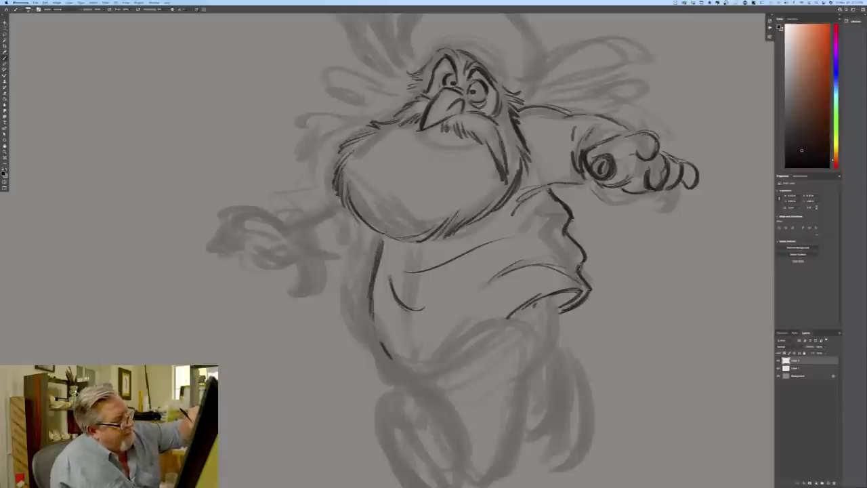
mouse_move(657, 150)
left_mouse_down()
mouse_move(644, 142)
mouse_move(656, 141)
left_mouse_up()
left_click_drag(654, 184, 662, 178)
left_click_drag(656, 183, 677, 182)
mouse_move(646, 135)
left_mouse_down()
mouse_move(594, 150)
mouse_move(602, 139)
left_mouse_up()
left_click_drag(639, 196, 593, 198)
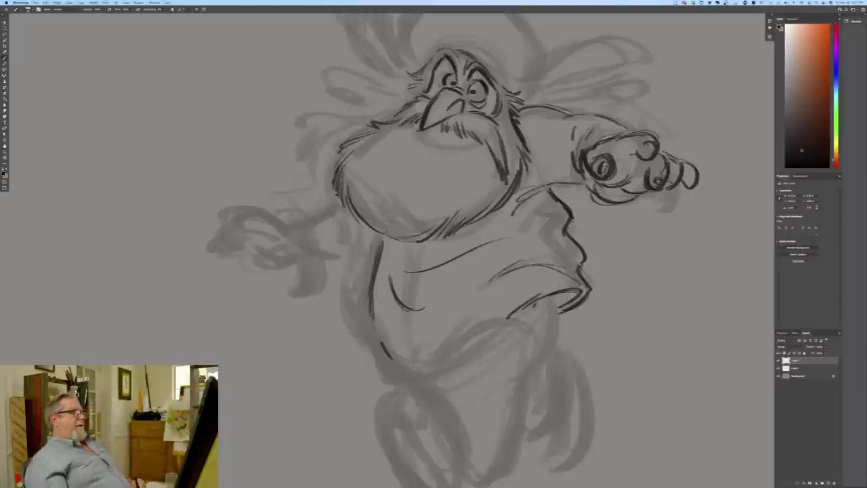
key("l")
left_click_drag(612, 147, 617, 171)
left_click_drag(619, 152, 615, 175)
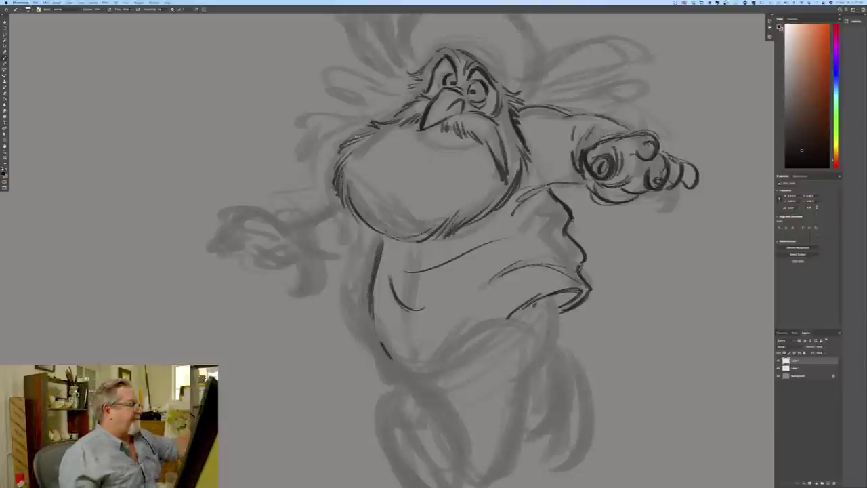
- Ink the short sleeve and its cuff on the viewer's left, and strengthen the belly contour beneath the beard
mouse_move(333, 210)
left_mouse_down()
mouse_move(302, 221)
mouse_move(313, 256)
left_mouse_up()
left_click_drag(295, 223, 316, 272)
left_click_drag(313, 236, 320, 257)
mouse_move(379, 255)
left_mouse_down()
mouse_move(367, 309)
mouse_move(384, 355)
left_mouse_up()
left_click_drag(371, 302, 395, 360)
mouse_move(316, 274)
left_mouse_down()
mouse_move(368, 262)
mouse_move(345, 273)
left_mouse_up()
- Ink the tall dome above the forehead and the looping hair locks sweeping out on the viewer's right of the head
key("ctrl+minus")
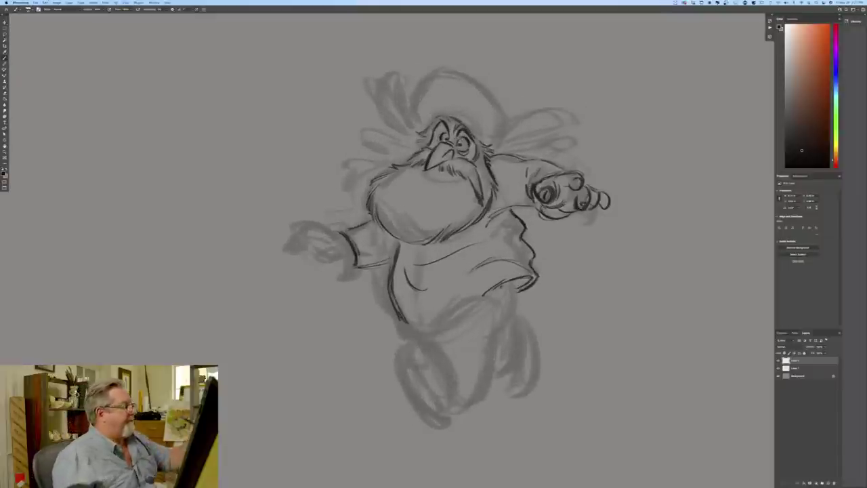
left_click_drag(419, 110, 423, 126)
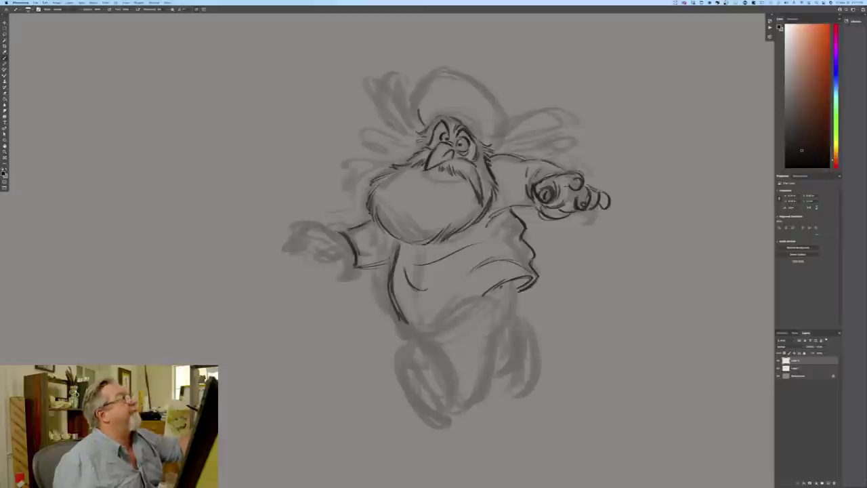
mouse_move(434, 82)
left_mouse_down()
mouse_move(422, 96)
mouse_move(442, 72)
mouse_move(469, 76)
mouse_move(508, 121)
mouse_move(482, 139)
mouse_move(518, 122)
mouse_move(479, 138)
mouse_move(540, 107)
mouse_move(578, 127)
mouse_move(490, 151)
left_mouse_up()
mouse_move(571, 140)
left_mouse_down()
mouse_move(559, 155)
mouse_move(538, 144)
left_mouse_up()
mouse_move(537, 147)
left_mouse_down()
mouse_move(519, 154)
mouse_move(548, 158)
mouse_move(569, 144)
mouse_move(547, 141)
mouse_move(519, 154)
mouse_move(513, 147)
left_mouse_up()
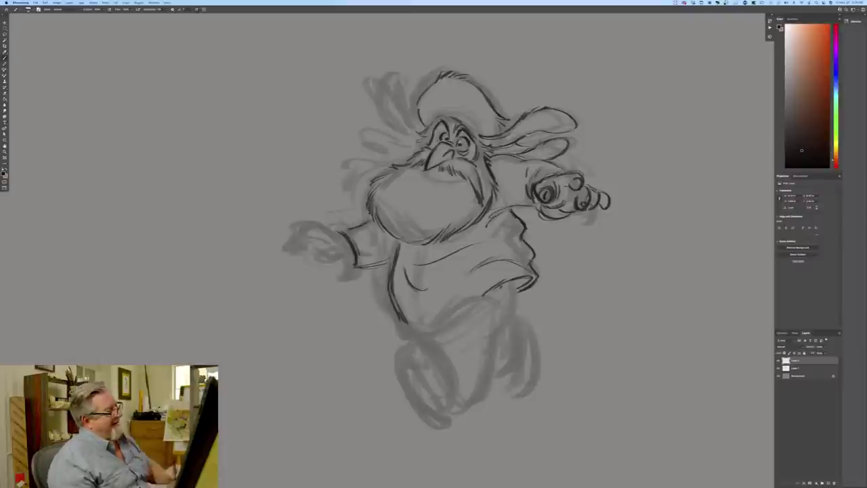
left_click_drag(508, 122, 502, 131)
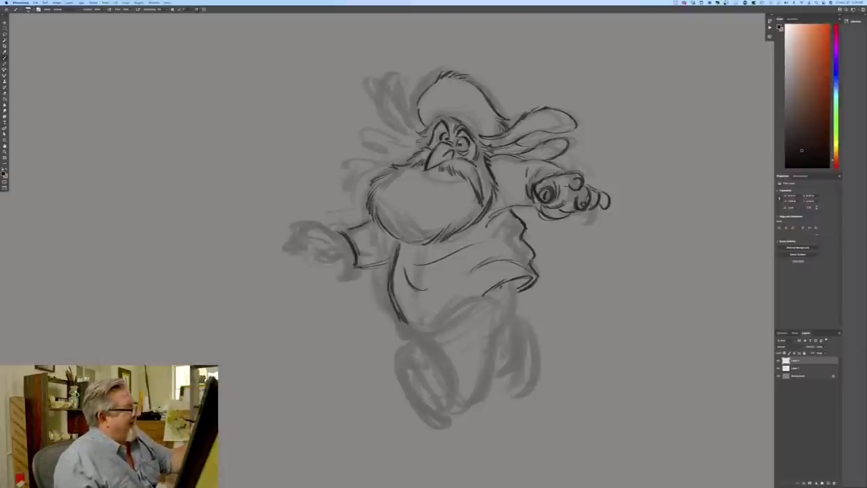
left_click_drag(452, 114, 469, 129)
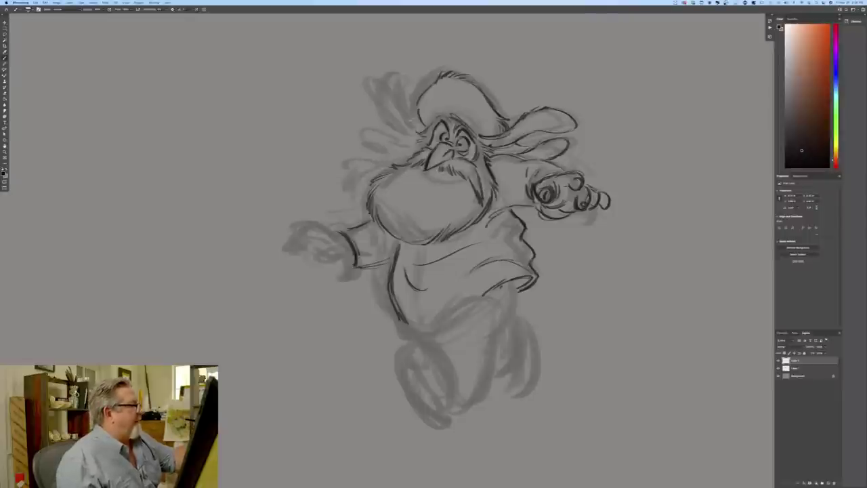
- Ink the curling hair locks on the viewer's left of the head, from beside the dome down to the moustache
mouse_move(419, 126)
left_mouse_down()
mouse_move(412, 80)
mouse_move(400, 87)
mouse_move(393, 115)
mouse_move(416, 132)
left_mouse_up()
left_click_drag(392, 122, 413, 155)
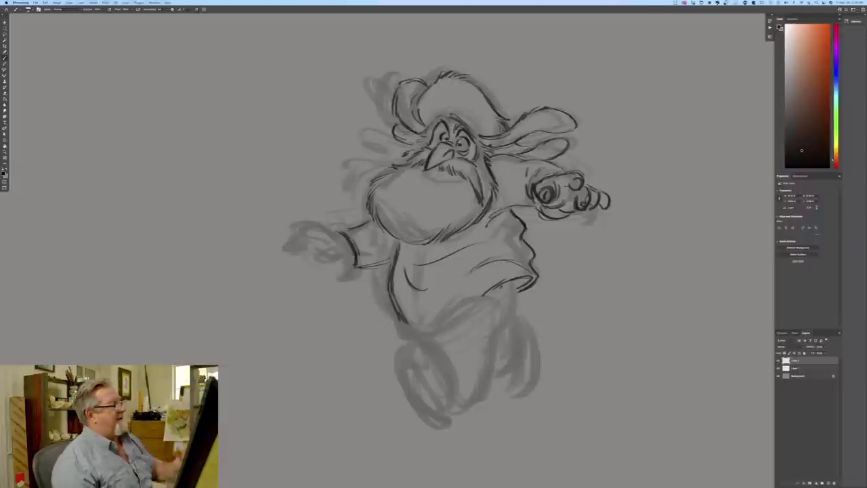
left_click_drag(408, 150, 395, 159)
- Ink the lower belly line, the hip under the hem, and the upper contour and shaggy edge of the leg below it
mouse_move(398, 242)
left_mouse_down()
mouse_move(391, 277)
mouse_move(410, 325)
left_mouse_up()
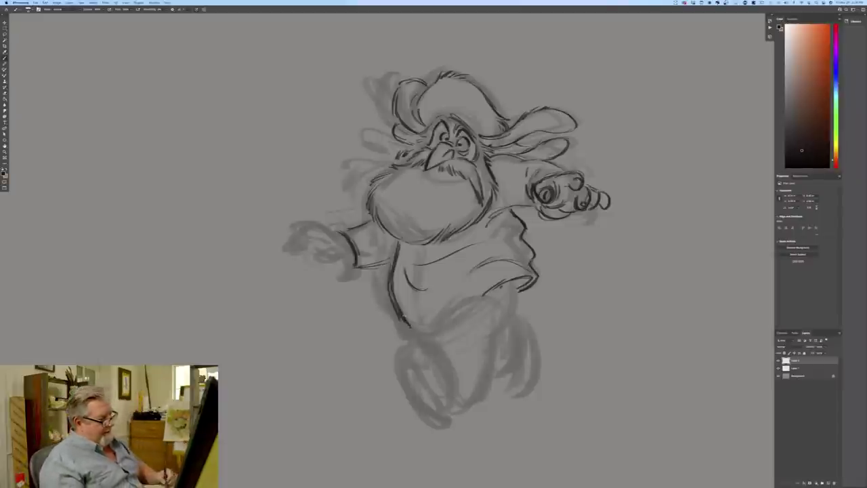
mouse_move(513, 282)
left_mouse_down()
mouse_move(516, 317)
mouse_move(496, 342)
left_mouse_up()
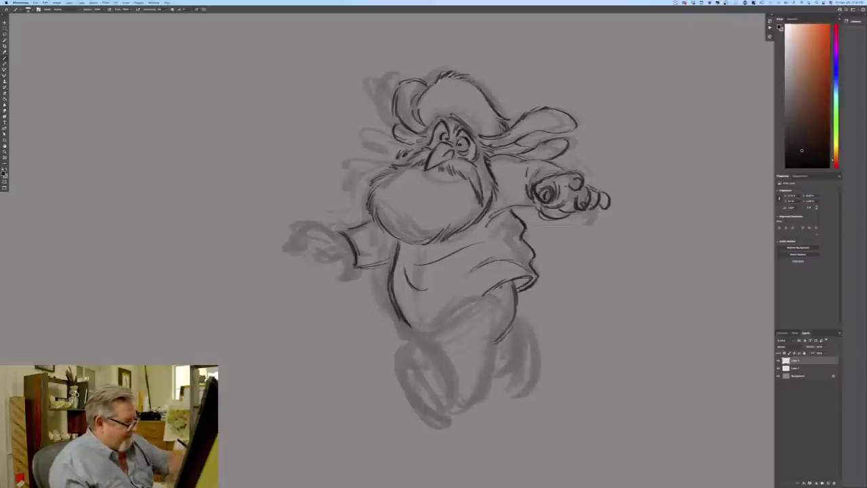
left_click_drag(504, 290, 458, 303)
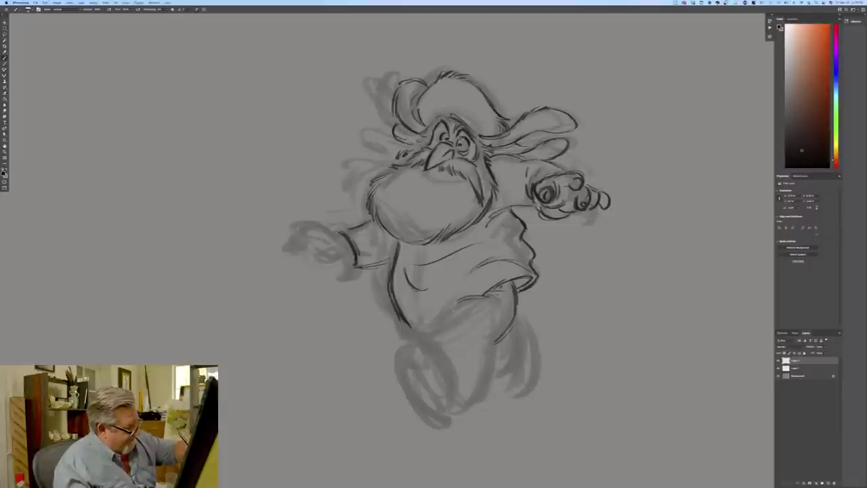
mouse_move(502, 318)
left_mouse_down()
mouse_move(499, 377)
mouse_move(485, 400)
mouse_move(459, 414)
left_mouse_up()
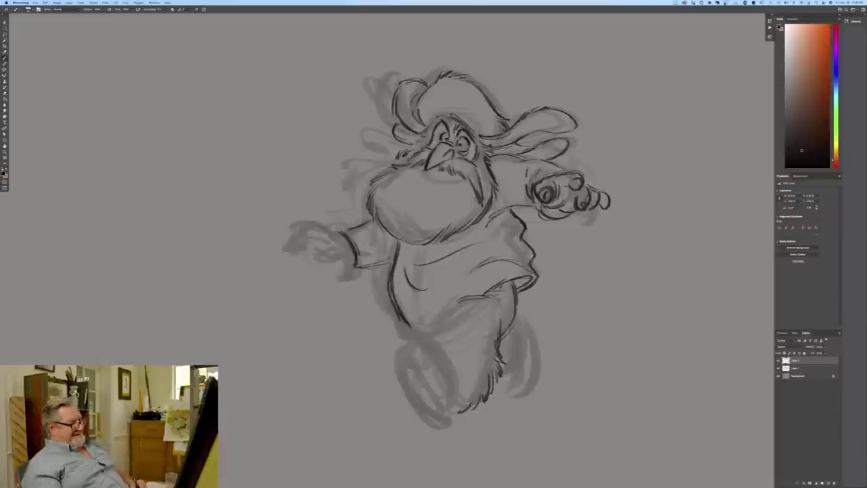
mouse_move(455, 299)
left_mouse_down()
mouse_move(433, 333)
mouse_move(493, 314)
mouse_move(483, 298)
mouse_move(499, 313)
left_mouse_up()
mouse_move(499, 294)
left_mouse_down()
mouse_move(462, 299)
mouse_move(478, 293)
mouse_move(463, 297)
mouse_move(506, 301)
left_mouse_up()
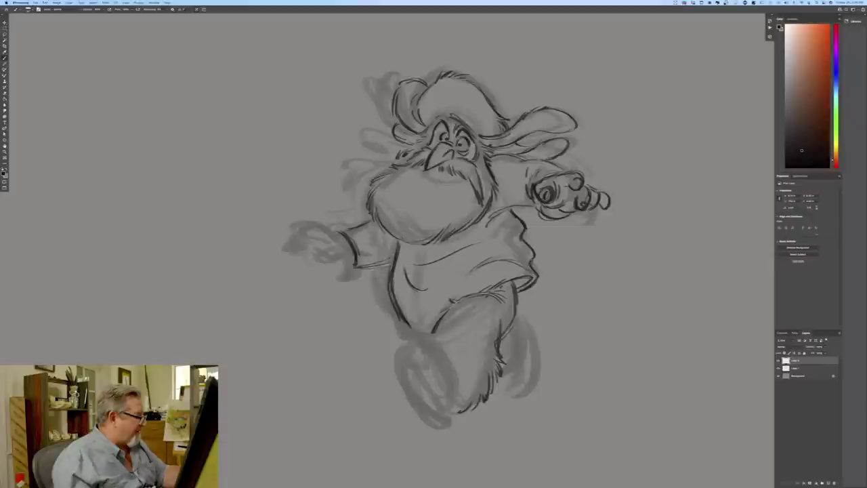
- Ink the open hand on the viewer's left, from the cuff edge through the thumb to the curved fingertips
left_click_drag(353, 260, 342, 270)
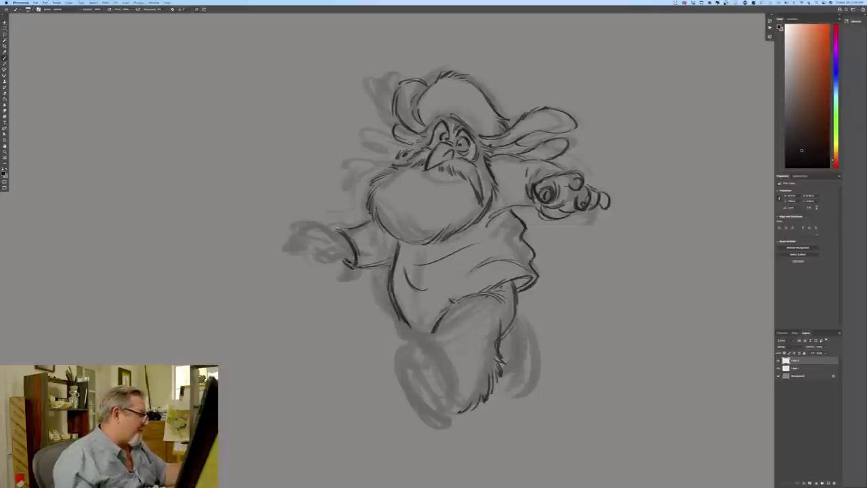
mouse_move(341, 235)
left_mouse_down()
mouse_move(299, 225)
mouse_move(297, 236)
mouse_move(339, 263)
mouse_move(320, 264)
mouse_move(321, 252)
mouse_move(316, 263)
mouse_move(324, 264)
left_mouse_up()
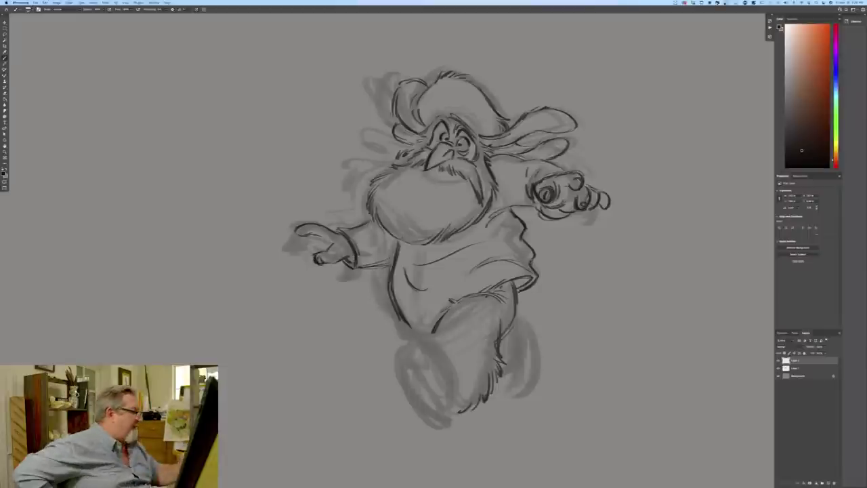
left_click_drag(297, 236, 289, 246)
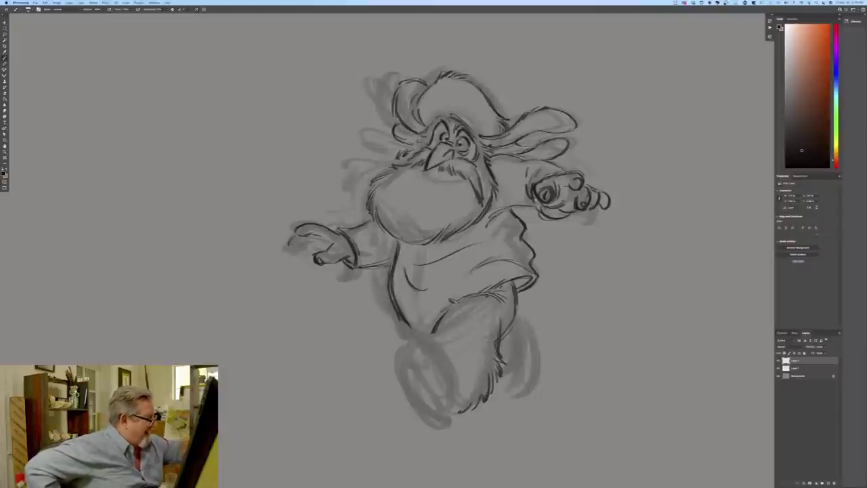
mouse_move(292, 236)
left_mouse_down()
mouse_move(286, 244)
mouse_move(312, 242)
mouse_move(288, 237)
mouse_move(322, 250)
mouse_move(317, 234)
left_mouse_up()
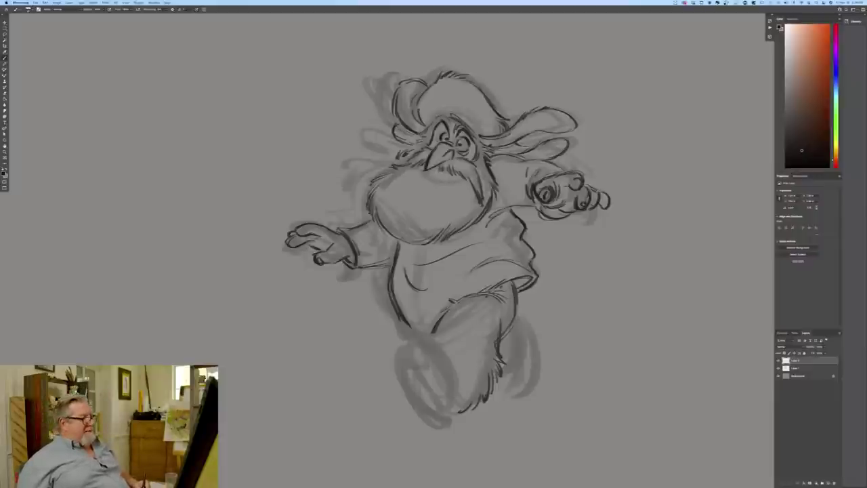
- Close the belly's bottom edge and ink the raised near foot's oval sole, with short fur strokes on the far leg
mouse_move(408, 326)
left_mouse_down()
mouse_move(431, 325)
mouse_move(417, 328)
left_mouse_up()
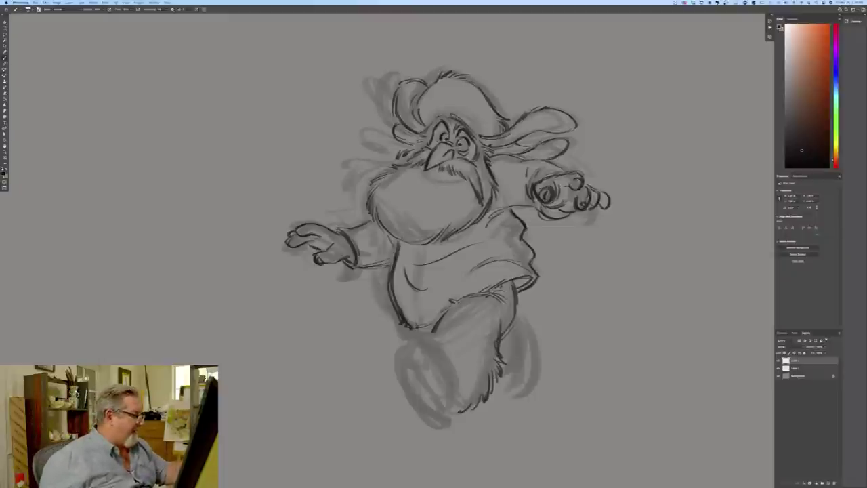
mouse_move(517, 316)
left_mouse_down()
mouse_move(531, 339)
mouse_move(510, 377)
mouse_move(526, 329)
mouse_move(521, 318)
left_mouse_up()
left_click_drag(421, 333, 441, 353)
mouse_move(407, 334)
left_mouse_down()
mouse_move(437, 351)
mouse_move(404, 333)
mouse_move(396, 366)
left_mouse_up()
left_click_drag(405, 340, 401, 346)
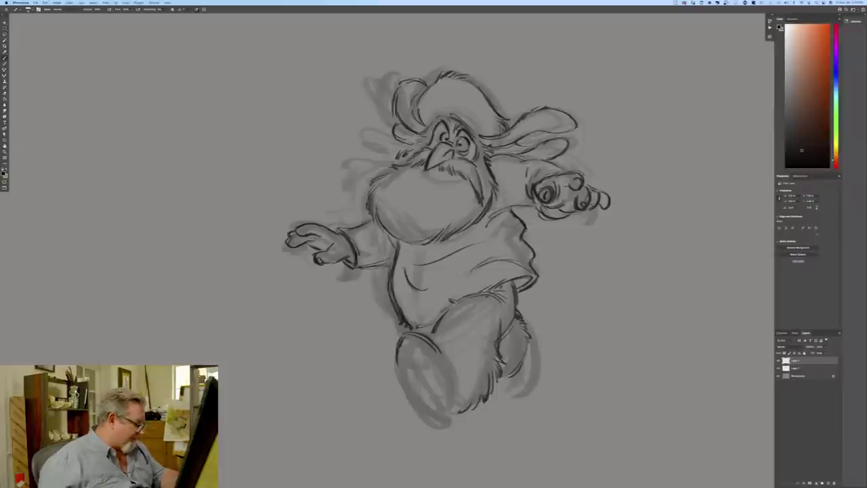
left_click_drag(404, 379, 423, 420)
left_click_drag(450, 366, 449, 393)
left_click_drag(454, 352, 445, 408)
mouse_move(456, 376)
left_mouse_down()
mouse_move(450, 419)
mouse_move(432, 425)
left_mouse_up()
left_click_drag(428, 335, 443, 329)
left_click_drag(409, 374, 431, 405)
left_click_drag(419, 386, 440, 406)
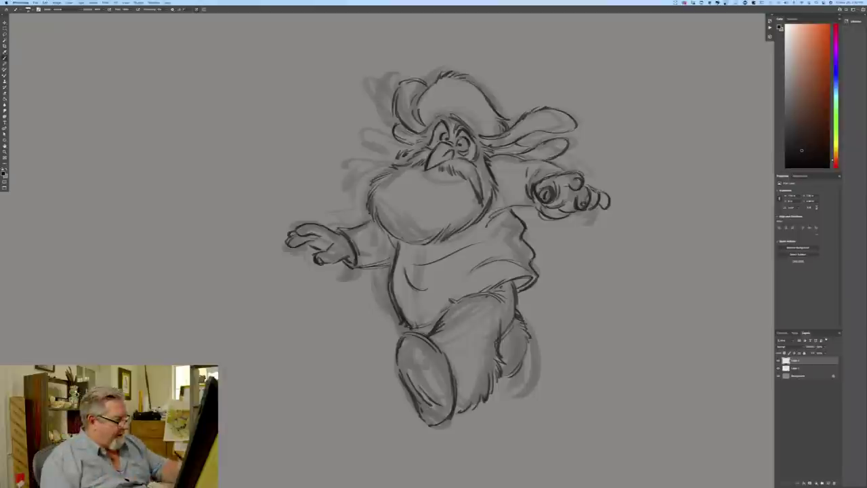
- Ink the far foot on the viewer's right, with its rounded toe and outer contour behind the shaggy leg
left_click_drag(515, 363, 500, 383)
mouse_move(534, 321)
left_mouse_down()
mouse_move(540, 377)
mouse_move(500, 396)
mouse_move(519, 397)
left_mouse_up()
left_click_drag(536, 316, 526, 332)
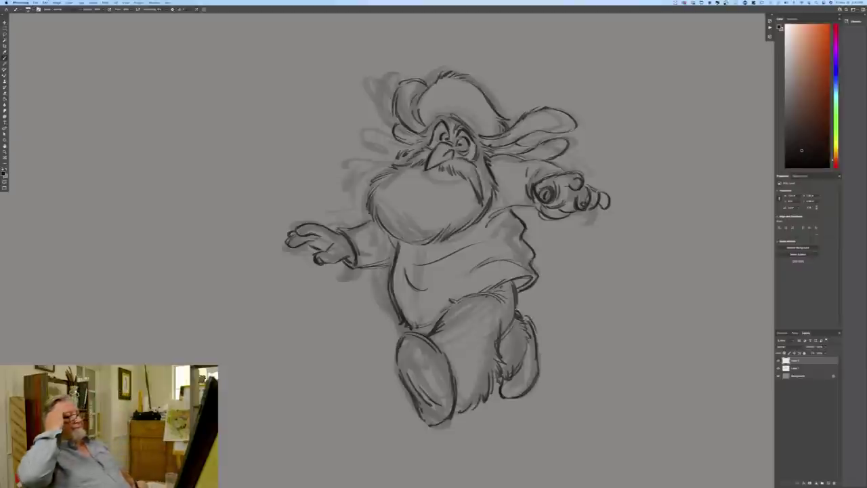
- Select both the rough and inked layers together and move the running character to the upper left of the canvas
left_click(797, 369)
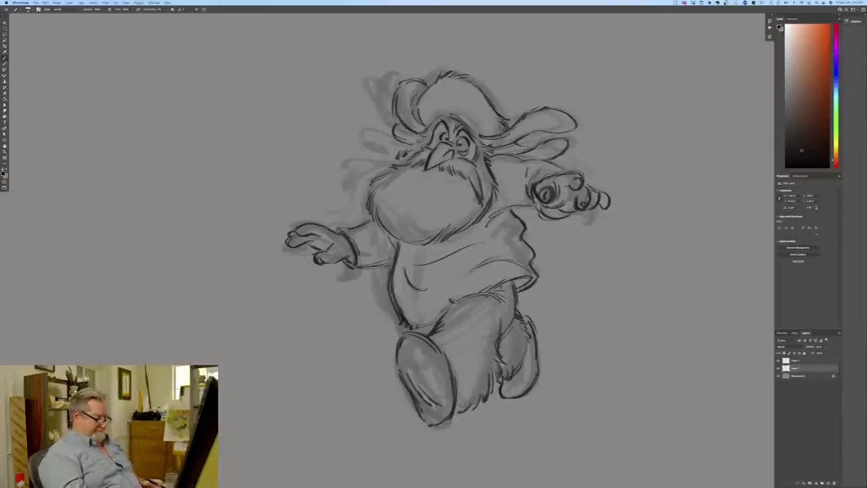
key("super+minus")
key("super+minus")
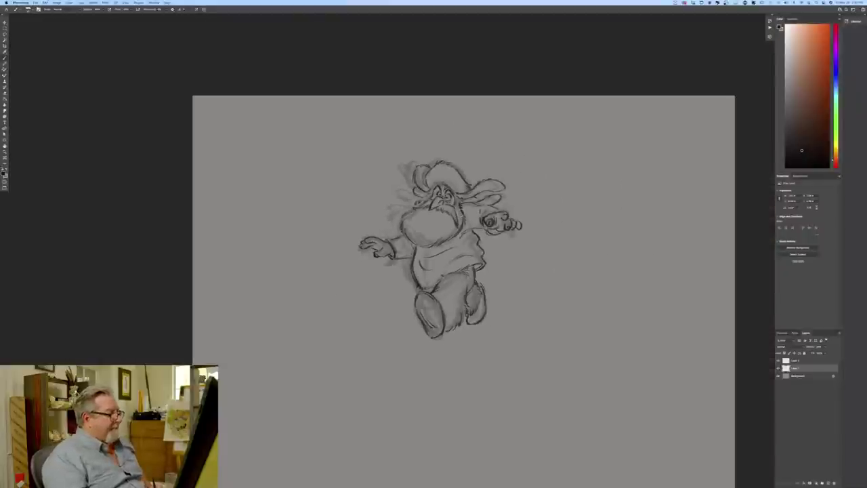
left_click(794, 362, "shift")
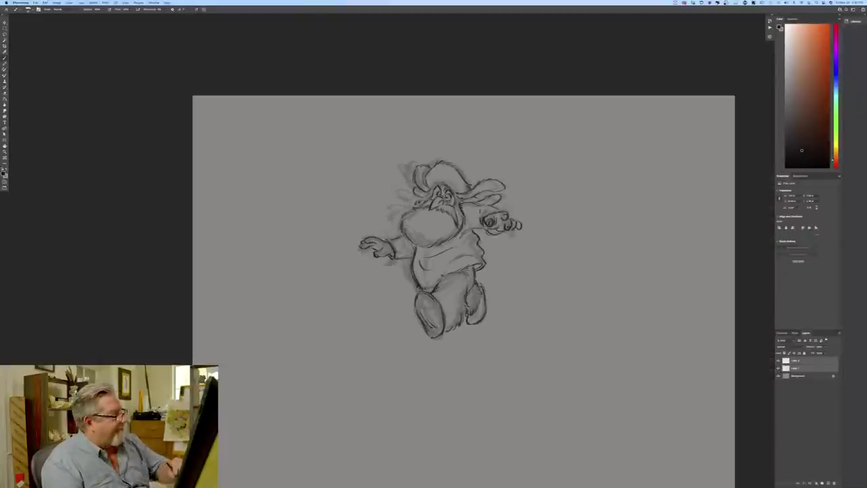
key("v")
mouse_move(356, 332)
left_mouse_down()
mouse_move(237, 295)
mouse_move(234, 269)
left_mouse_up()
mouse_move(276, 320)
left_mouse_down()
mouse_move(275, 273)
mouse_move(246, 281)
left_mouse_up()
mouse_move(299, 287)
left_mouse_down()
mouse_move(274, 289)
mouse_move(283, 288)
left_mouse_up()
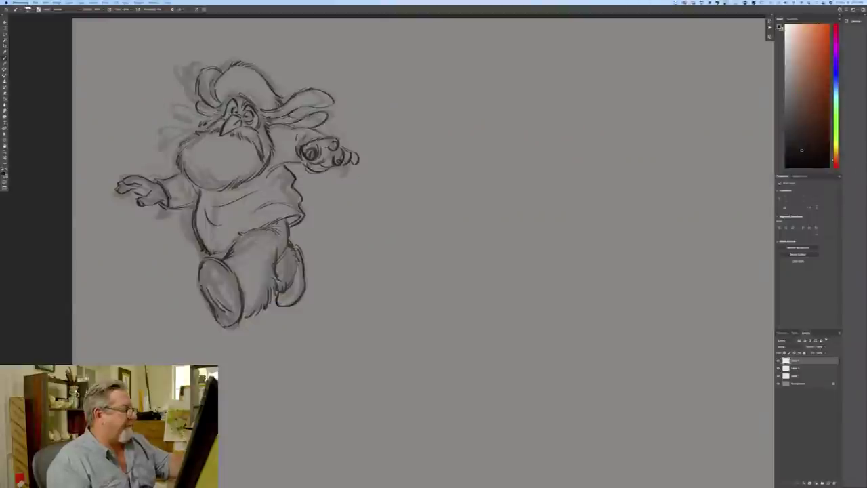
- On a new layer, rough in a second character's head circle with a pointed tuft, cheek and trailing strokes beside it
mouse_move(492, 157)
left_mouse_down()
mouse_move(483, 203)
mouse_move(525, 171)
mouse_move(488, 210)
left_mouse_up()
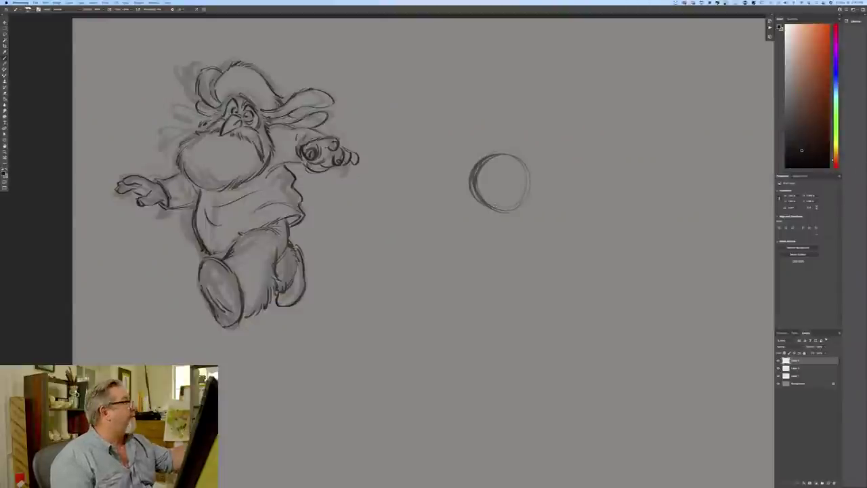
mouse_move(478, 162)
left_mouse_down()
mouse_move(518, 157)
mouse_move(526, 170)
mouse_move(507, 178)
mouse_move(573, 170)
mouse_move(527, 206)
mouse_move(542, 218)
left_mouse_up()
left_click_drag(549, 183, 541, 226)
left_click_drag(530, 196, 529, 245)
mouse_move(549, 214)
left_mouse_down()
mouse_move(573, 245)
mouse_move(570, 270)
left_mouse_up()
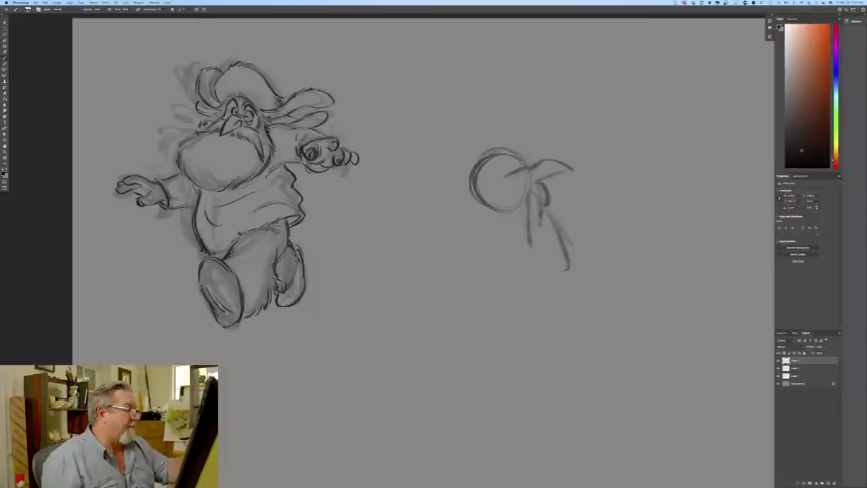
- Sketch the second character's tall pointed cap above the head circle, its brim, and the first drooping hair lock
mouse_move(514, 167)
left_mouse_down()
mouse_move(525, 171)
mouse_move(523, 187)
mouse_move(517, 148)
mouse_move(488, 192)
left_mouse_up()
mouse_move(511, 146)
left_mouse_down()
mouse_move(495, 122)
mouse_move(458, 145)
mouse_move(448, 226)
left_mouse_up()
left_click_drag(437, 203, 435, 233)
left_click_drag(507, 220, 502, 246)
mouse_move(507, 182)
left_mouse_down()
mouse_move(524, 204)
mouse_move(476, 213)
mouse_move(447, 194)
left_mouse_up()
mouse_move(455, 160)
left_mouse_down()
mouse_move(428, 177)
mouse_move(426, 203)
mouse_move(447, 208)
mouse_move(427, 232)
mouse_move(421, 263)
mouse_move(441, 251)
left_mouse_up()
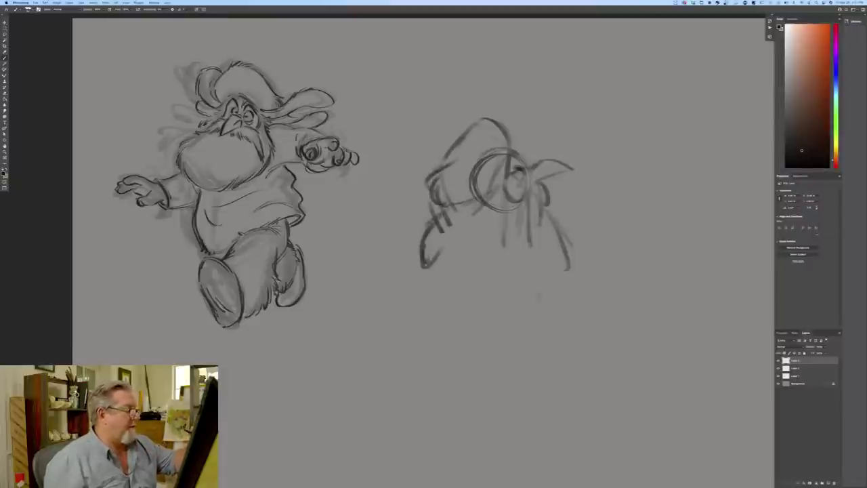
- Refine the cap's peak and front edge, and rough in the long looping hair locks hanging below the brim
left_click_drag(504, 152, 492, 184)
left_click_drag(497, 156, 488, 191)
mouse_move(478, 134)
left_mouse_down()
mouse_move(505, 112)
mouse_move(497, 121)
left_mouse_up()
mouse_move(501, 176)
left_mouse_down()
mouse_move(501, 237)
mouse_move(489, 248)
left_mouse_up()
mouse_move(483, 215)
left_mouse_down()
mouse_move(500, 257)
mouse_move(476, 255)
mouse_move(476, 227)
mouse_move(459, 283)
mouse_move(483, 251)
mouse_move(466, 237)
mouse_move(442, 271)
left_mouse_up()
left_click_drag(454, 232, 440, 287)
left_click_drag(442, 258, 462, 291)
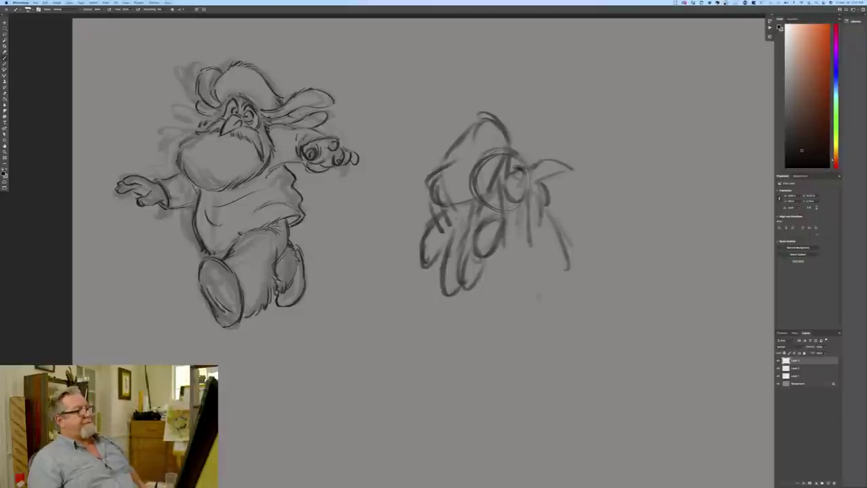
- Rough in the rounded shoulder mass behind the head and strengthen the small facial shapes next to the tuft
mouse_move(543, 205)
left_mouse_down()
mouse_move(576, 257)
mouse_move(578, 241)
mouse_move(573, 282)
mouse_move(562, 290)
left_mouse_up()
left_click_drag(523, 249, 545, 282)
left_click_drag(513, 251, 524, 266)
left_click_drag(511, 194, 529, 205)
mouse_move(529, 167)
left_mouse_down()
mouse_move(556, 159)
mouse_move(539, 175)
mouse_move(550, 205)
left_mouse_up()
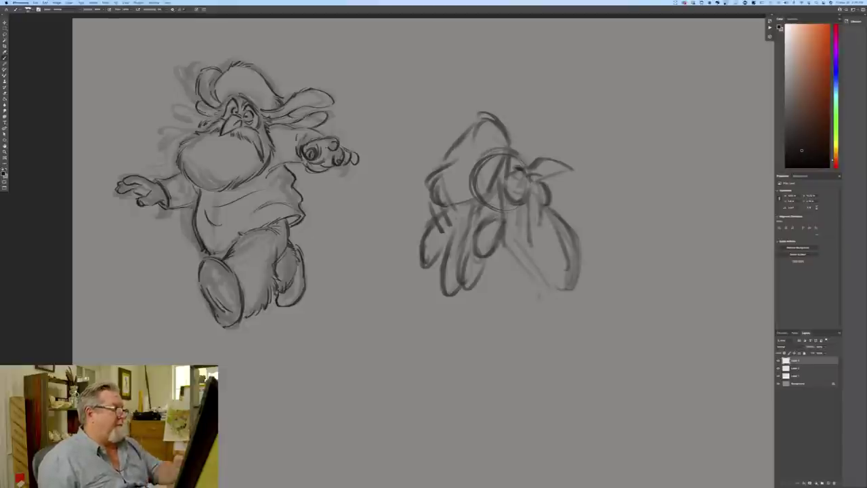
- Sketch the second character's long torso with a heavy curved contour on the viewer's right and a rounded bottom edge
mouse_move(540, 293)
left_mouse_down()
mouse_move(541, 324)
mouse_move(531, 334)
left_mouse_up()
left_click_drag(492, 256, 547, 329)
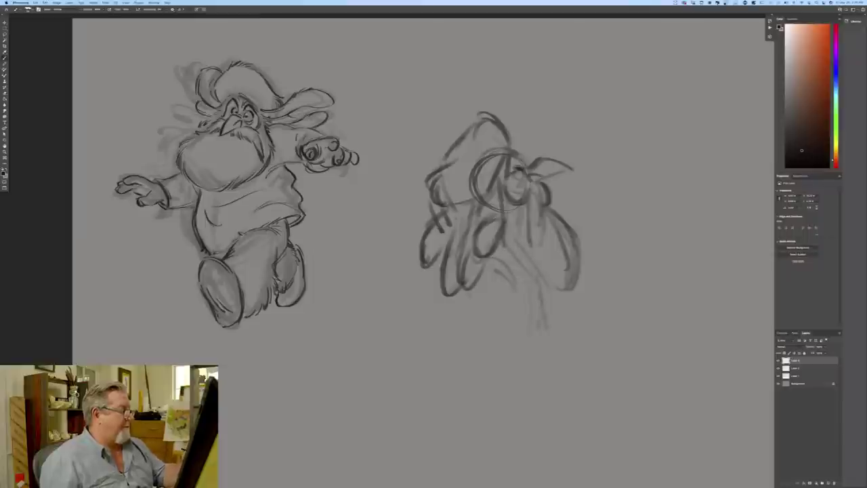
left_click_drag(554, 290, 567, 363)
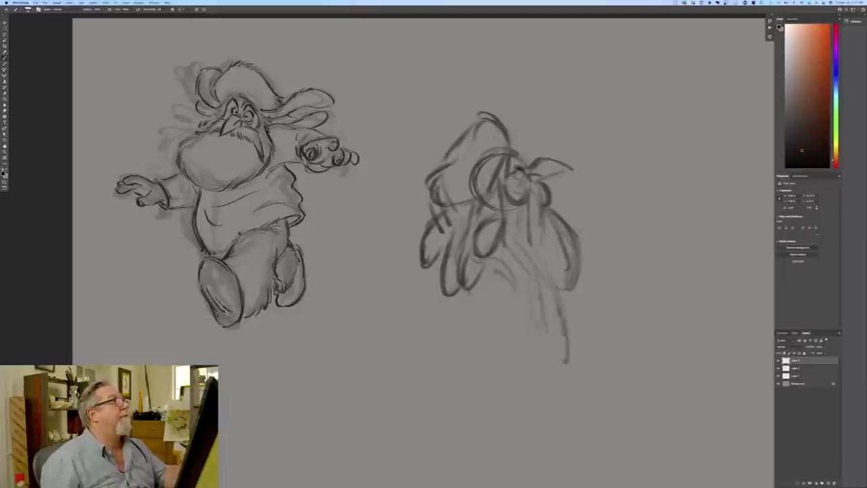
left_click_drag(463, 294, 467, 331)
left_click_drag(465, 322, 452, 360)
left_click_drag(560, 296, 567, 375)
mouse_move(551, 280)
left_mouse_down()
mouse_move(578, 373)
mouse_move(580, 362)
left_mouse_up()
left_click_drag(524, 248, 578, 324)
left_click_drag(567, 244, 582, 292)
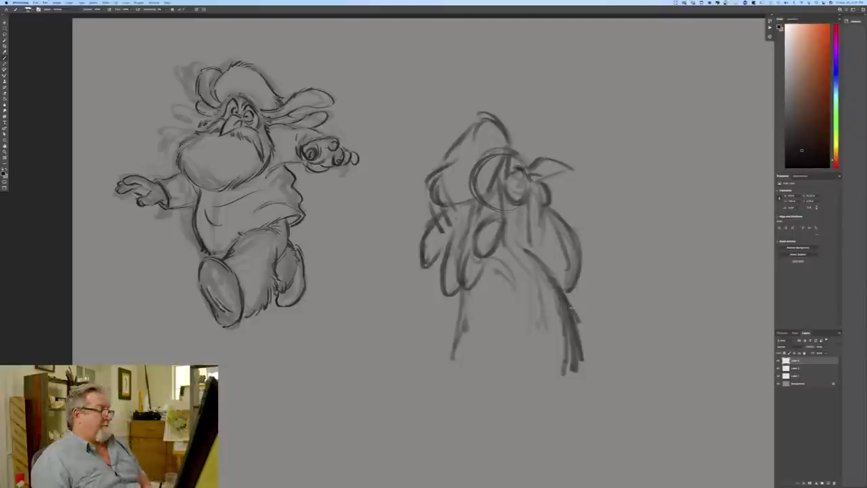
mouse_move(570, 366)
left_mouse_down()
mouse_move(568, 386)
mouse_move(550, 397)
mouse_move(486, 405)
mouse_move(471, 392)
left_mouse_up()
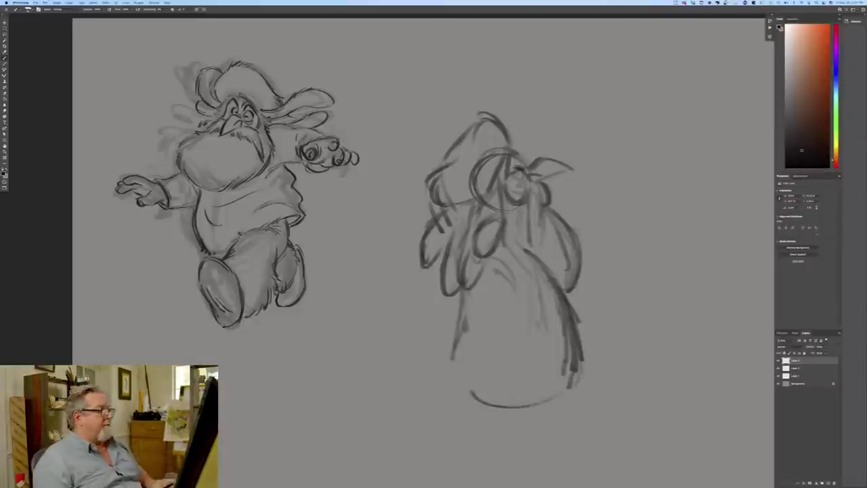
- Erase the guide circle from the head and rough in the long sleeve hanging down the torso to the hand
mouse_move(480, 157)
left_mouse_down()
mouse_move(473, 179)
mouse_move(493, 153)
mouse_move(478, 194)
mouse_move(511, 204)
left_mouse_up()
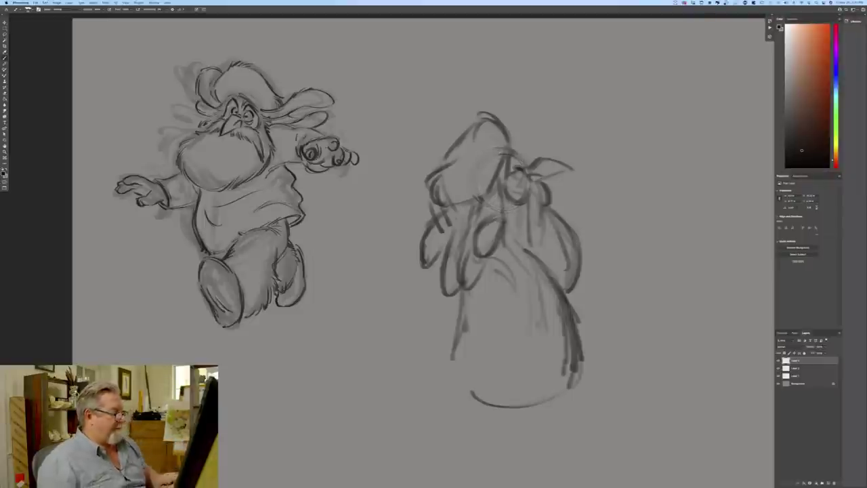
mouse_move(498, 251)
left_mouse_down()
mouse_move(517, 282)
mouse_move(519, 332)
left_mouse_up()
left_click_drag(522, 292, 519, 345)
mouse_move(528, 316)
left_mouse_down()
mouse_move(522, 360)
mouse_move(493, 389)
left_mouse_up()
mouse_move(469, 287)
left_mouse_down()
mouse_move(480, 382)
mouse_move(522, 399)
mouse_move(500, 410)
mouse_move(517, 398)
left_mouse_up()
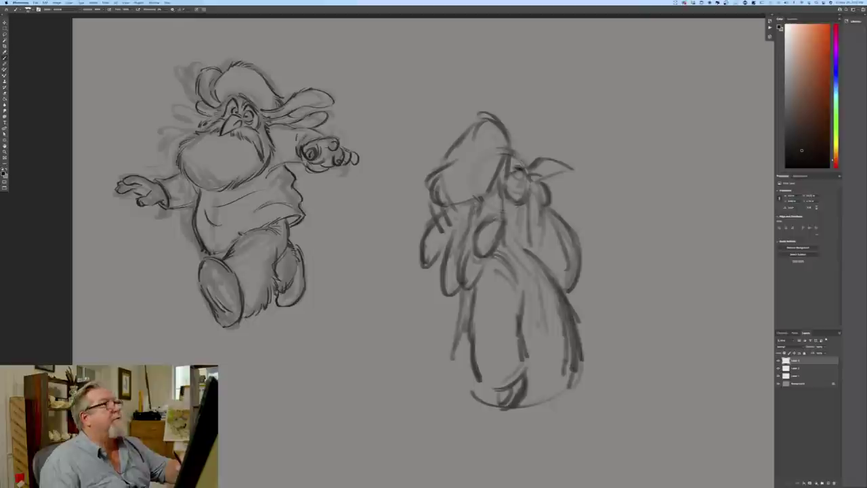
- Extend the coat below the hand with flared side edges and an angled hem
left_click_drag(579, 357, 574, 420)
mouse_move(563, 377)
left_mouse_down()
mouse_move(570, 419)
mouse_move(522, 417)
mouse_move(454, 433)
left_mouse_up()
left_click_drag(459, 344, 444, 414)
left_click_drag(458, 359, 448, 425)
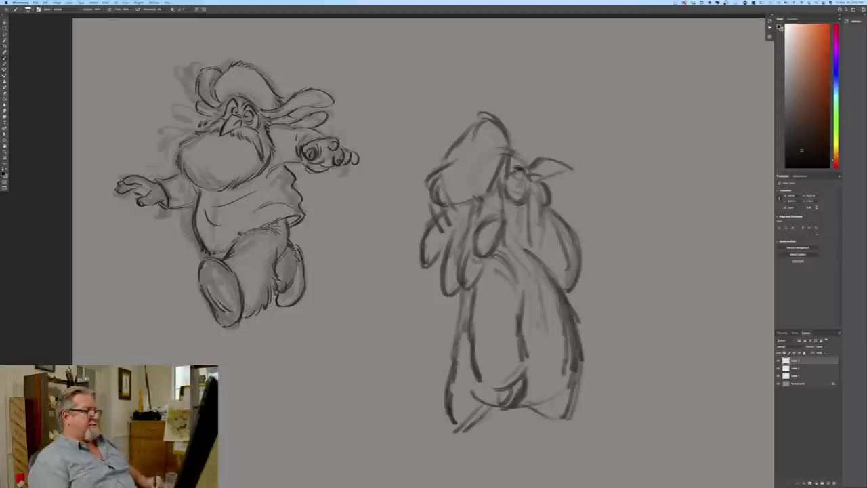
- Darken the coat's outer contours on both sides, from the shoulder line down to the flared hem corners
mouse_move(336, 383)
left_mouse_down()
mouse_move(328, 256)
mouse_move(309, 237)
left_mouse_up()
left_click_drag(448, 144, 422, 247)
left_click_drag(431, 207, 421, 275)
left_click_drag(423, 236, 425, 298)
left_click_drag(464, 259, 432, 289)
left_click_drag(511, 266, 535, 272)
left_click_drag(553, 175, 548, 245)
left_click_drag(555, 219, 539, 260)
left_click_drag(554, 164, 553, 231)
mouse_move(496, 107)
left_mouse_down()
mouse_move(547, 164)
mouse_move(518, 130)
mouse_move(528, 139)
left_mouse_up()
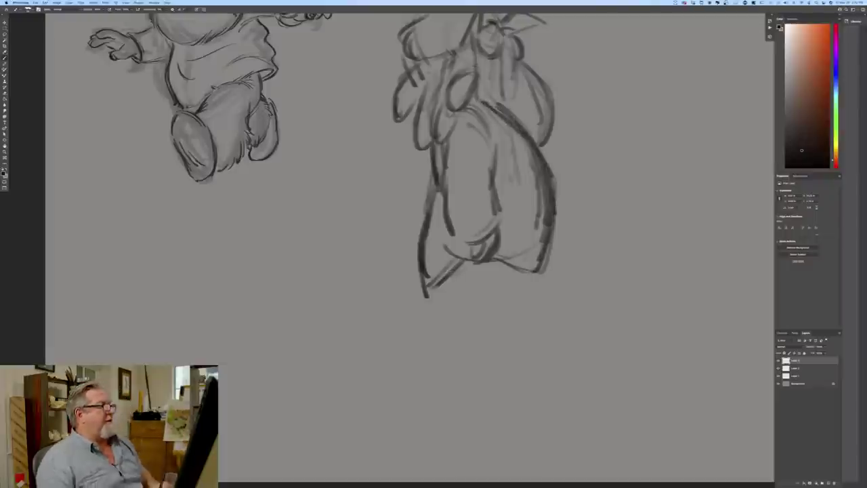
- Rough in the bulky lower garment beneath the coat, with bowed sides and a rounded bottom edge
left_click_drag(530, 270, 515, 307)
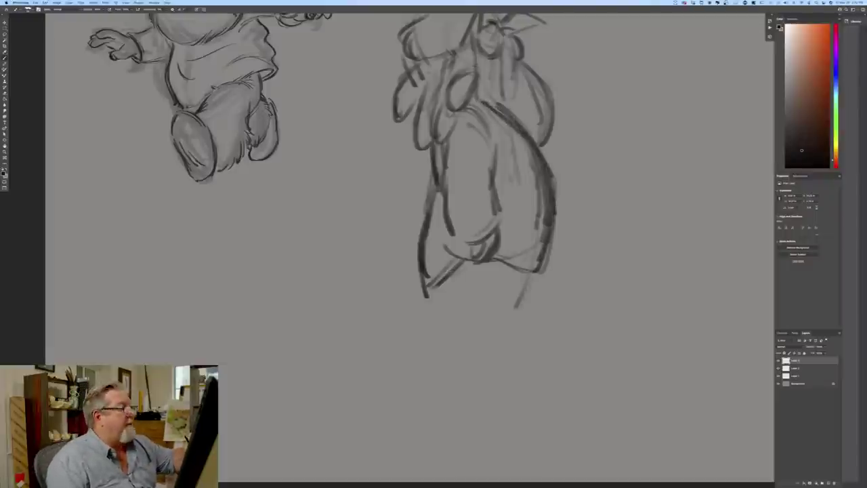
left_click_drag(530, 273, 524, 318)
left_click_drag(453, 272, 422, 336)
left_click_drag(526, 307, 518, 332)
left_click_drag(527, 285, 519, 355)
left_click_drag(524, 310, 517, 353)
left_click_drag(433, 299, 425, 347)
left_click_drag(438, 314, 428, 359)
mouse_move(524, 320)
left_mouse_down()
mouse_move(528, 358)
mouse_move(477, 377)
left_mouse_up()
left_click_drag(526, 362, 450, 370)
left_click_drag(504, 377, 426, 362)
left_click_drag(442, 305, 421, 357)
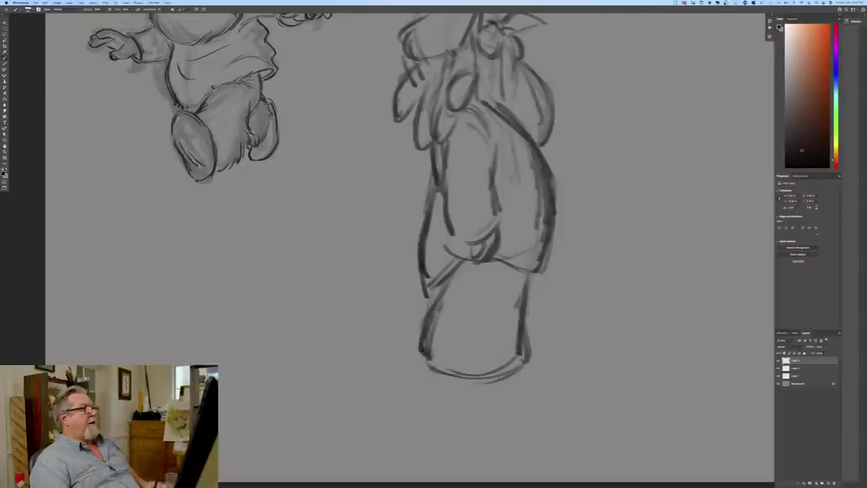
- Thicken the lower garment's sides and hem, and sketch the flat foot poking out on the viewer's right
mouse_move(523, 308)
left_mouse_down()
mouse_move(530, 347)
mouse_move(527, 333)
left_mouse_up()
mouse_move(526, 278)
left_mouse_down()
mouse_move(531, 343)
mouse_move(474, 374)
left_mouse_up()
mouse_move(486, 355)
left_mouse_down()
mouse_move(456, 376)
mouse_move(430, 376)
left_mouse_up()
left_click_drag(438, 328, 427, 362)
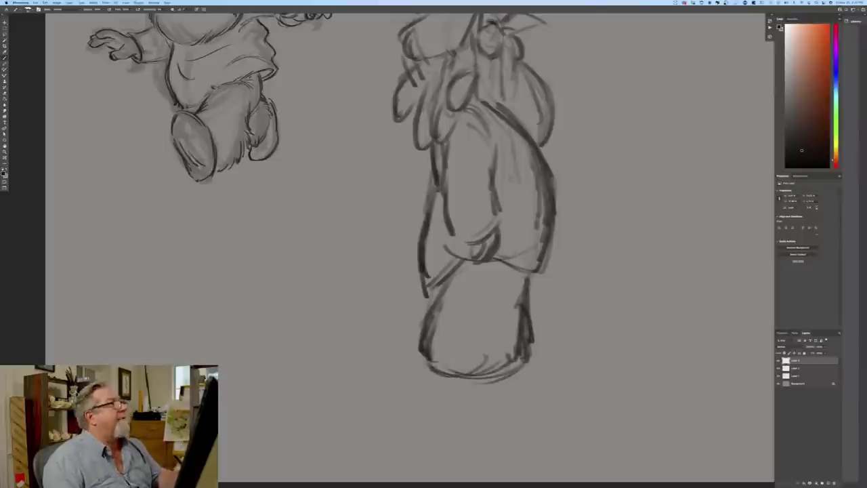
mouse_move(515, 363)
left_mouse_down()
mouse_move(553, 377)
mouse_move(488, 388)
left_mouse_up()
left_click_drag(545, 384, 447, 387)
mouse_move(532, 350)
left_mouse_down()
mouse_move(554, 362)
mouse_move(536, 354)
left_mouse_up()
left_click_drag(549, 357, 557, 370)
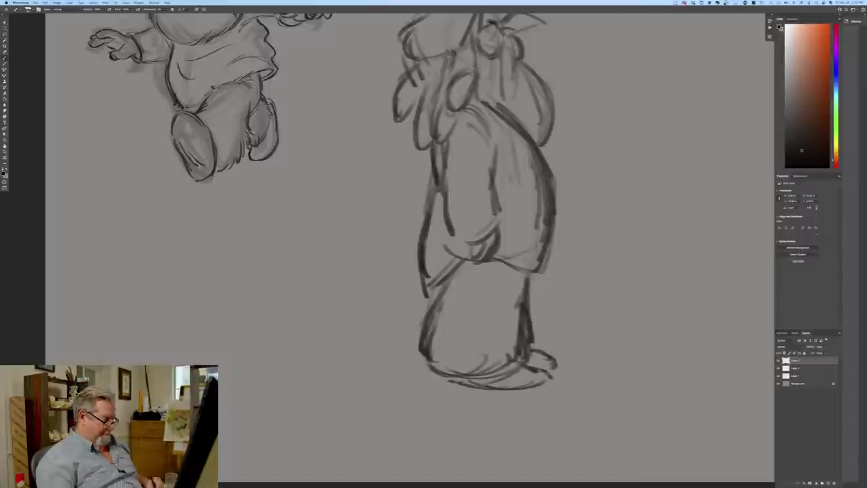
- Strengthen the hand, the coat hem and the diagonal edge beneath the rounded shoulder
key("ctrl+0")
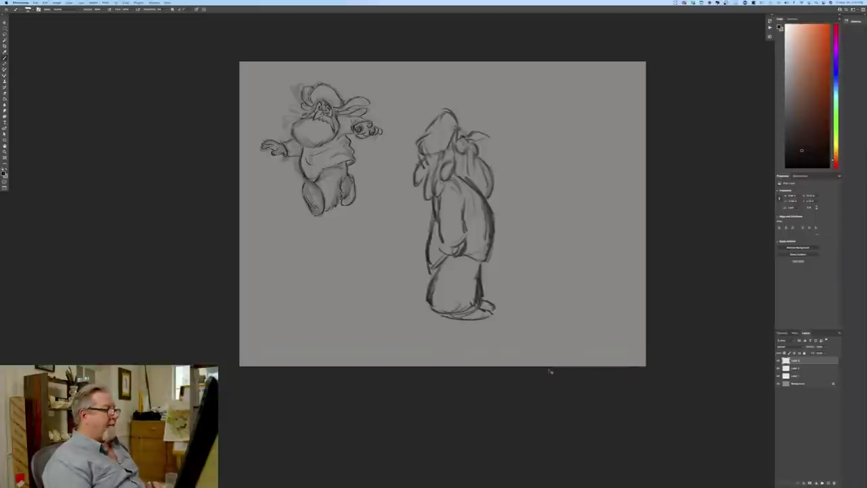
key("ctrl+equal")
key("ctrl+equal")
left_click_drag(500, 222, 457, 241)
mouse_move(443, 211)
left_mouse_down()
mouse_move(453, 245)
mouse_move(476, 262)
left_mouse_up()
left_click_drag(418, 254, 421, 287)
left_click_drag(459, 261, 430, 293)
left_click_drag(496, 260, 536, 273)
left_click_drag(551, 175, 557, 215)
mouse_move(519, 128)
left_mouse_down()
mouse_move(485, 109)
mouse_move(533, 141)
mouse_move(485, 105)
mouse_move(522, 140)
left_mouse_up()
mouse_move(481, 107)
left_mouse_down()
mouse_move(539, 152)
mouse_move(547, 143)
left_mouse_up()
left_click_drag(495, 123, 472, 105)
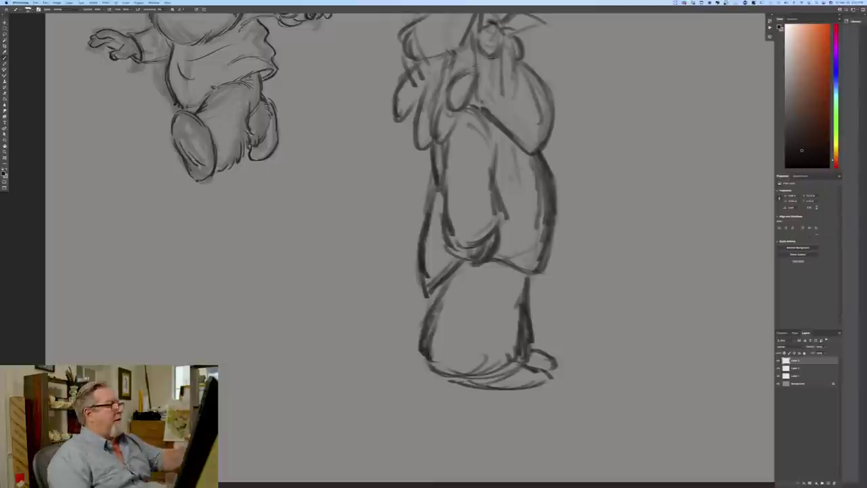
- Darken and lengthen the hair locks hanging below the cap, bringing the longest ones to points over the chest
mouse_move(477, 43)
left_mouse_down()
mouse_move(480, 85)
mouse_move(458, 118)
left_mouse_up()
mouse_move(482, 78)
left_mouse_down()
mouse_move(468, 110)
mouse_move(457, 87)
mouse_move(446, 120)
mouse_move(475, 123)
left_mouse_up()
left_click_drag(482, 92, 452, 121)
left_click_drag(461, 50, 457, 81)
mouse_move(460, 42)
left_mouse_down()
mouse_move(429, 64)
mouse_move(431, 142)
left_mouse_up()
left_click_drag(432, 113, 454, 157)
mouse_move(428, 84)
left_mouse_down()
mouse_move(415, 122)
mouse_move(431, 163)
left_mouse_up()
mouse_move(419, 64)
left_mouse_down()
mouse_move(398, 128)
mouse_move(432, 179)
left_mouse_up()
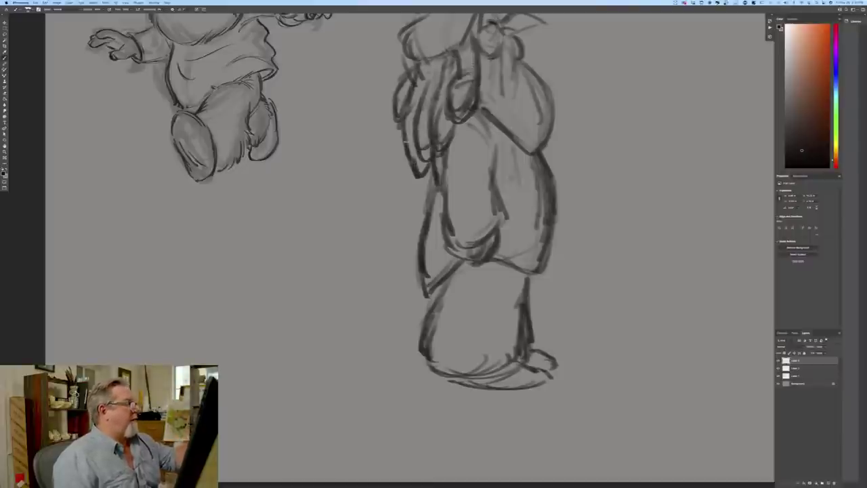
mouse_move(408, 63)
left_mouse_down()
mouse_move(397, 110)
mouse_move(397, 78)
left_mouse_up()
- Lower the opacity of the second character's rough layer and add a new layer above it
left_click_drag(283, 325, 197, 393)
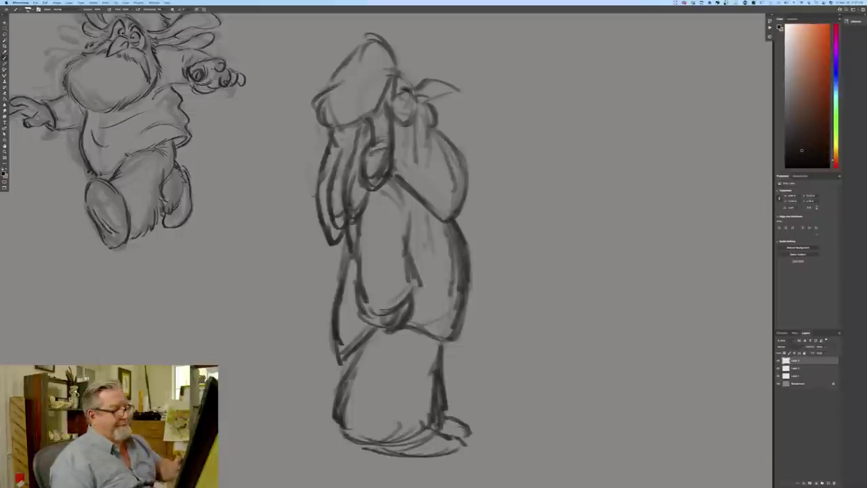
left_click(812, 353)
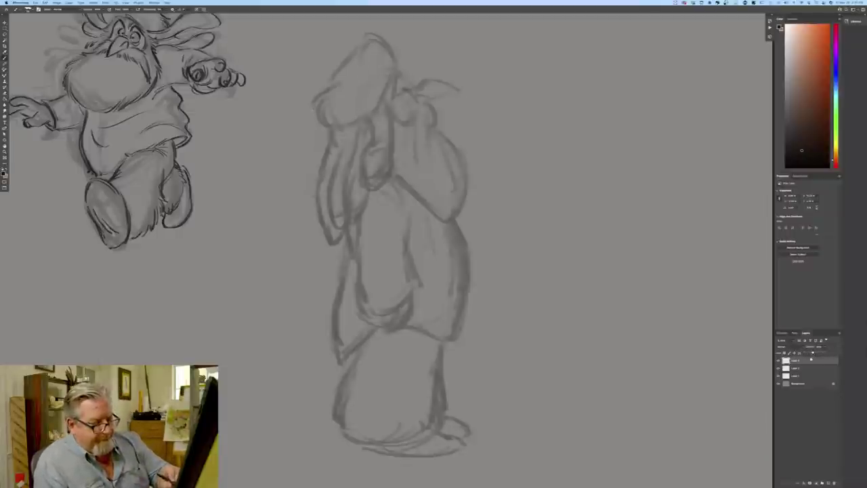
left_click(823, 481)
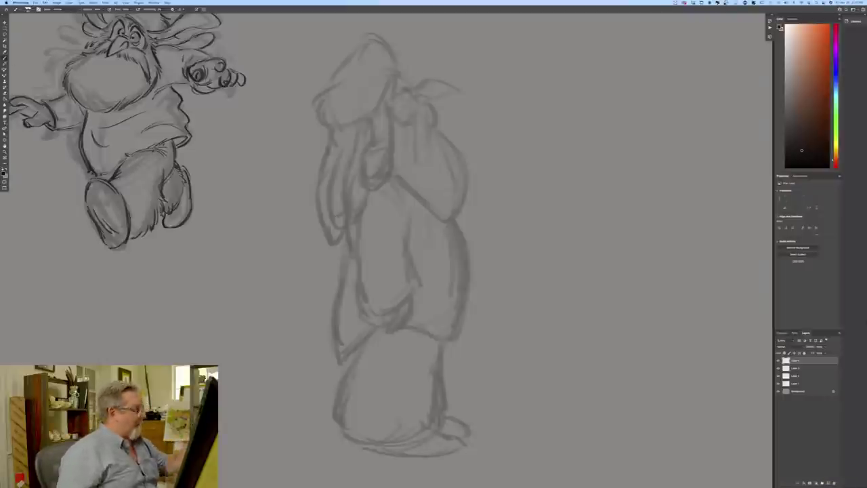
- Ink the second character's pointed ear and the tapering hair lock that hangs beneath it
key("super+plus")
key("super+plus")
left_click_drag(291, 181, 250, 393)
left_click_drag(324, 325, 424, 406)
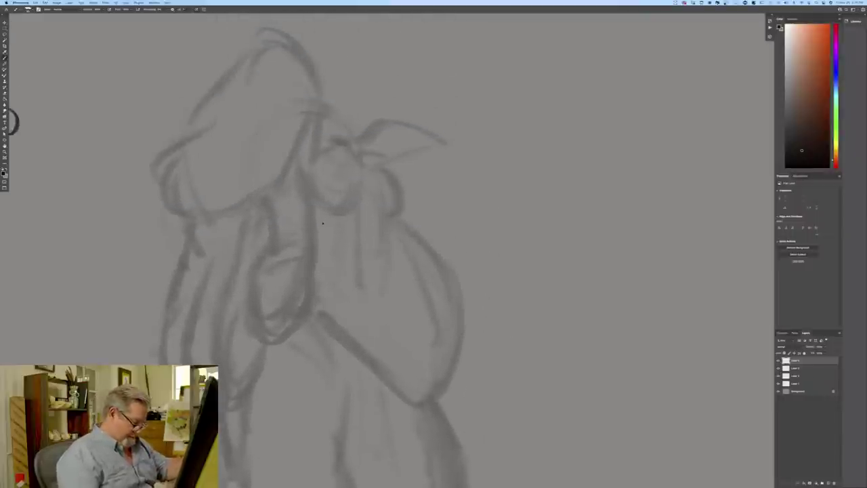
key("super+minus")
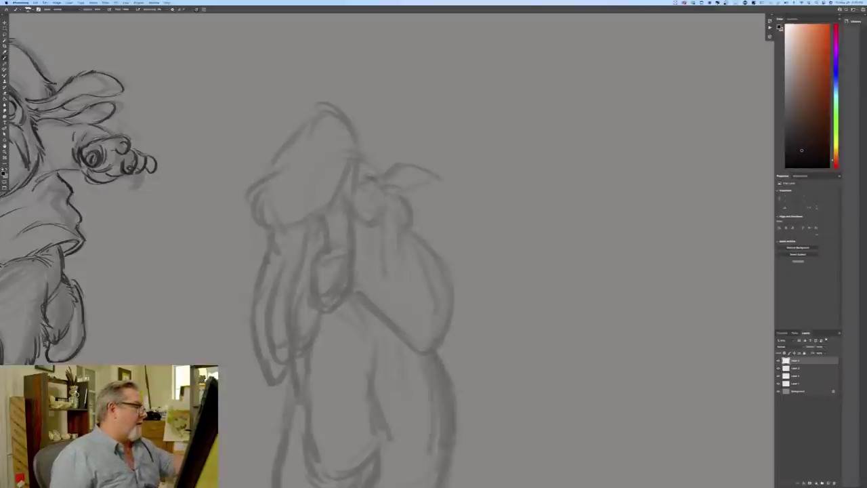
mouse_move(397, 166)
left_mouse_down()
mouse_move(384, 178)
mouse_move(427, 169)
mouse_move(439, 176)
mouse_move(394, 193)
left_mouse_up()
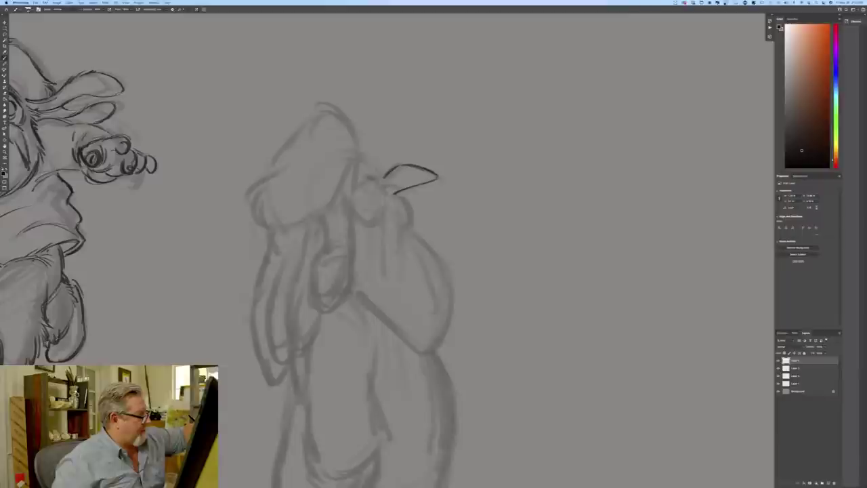
mouse_move(383, 186)
left_mouse_down()
mouse_move(392, 195)
mouse_move(398, 186)
mouse_move(415, 210)
mouse_move(415, 221)
mouse_move(384, 221)
mouse_move(386, 206)
mouse_move(382, 213)
mouse_move(388, 280)
left_mouse_up()
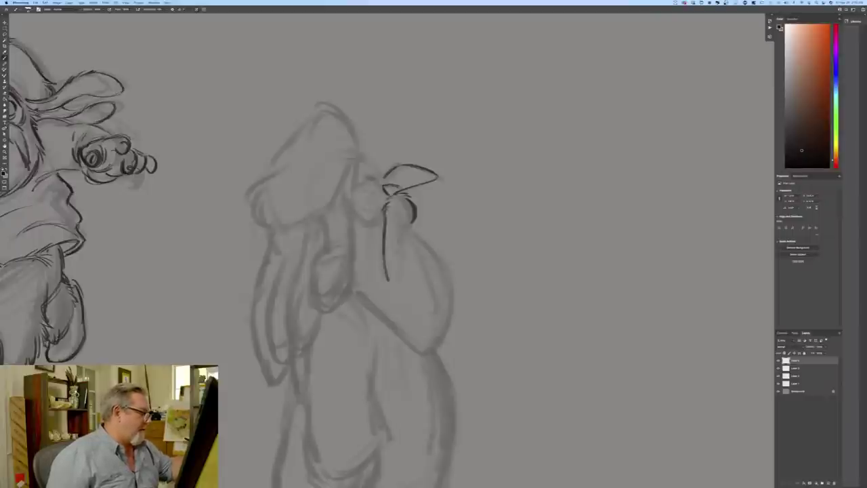
mouse_move(406, 205)
left_mouse_down()
mouse_move(409, 225)
mouse_move(392, 285)
left_mouse_up()
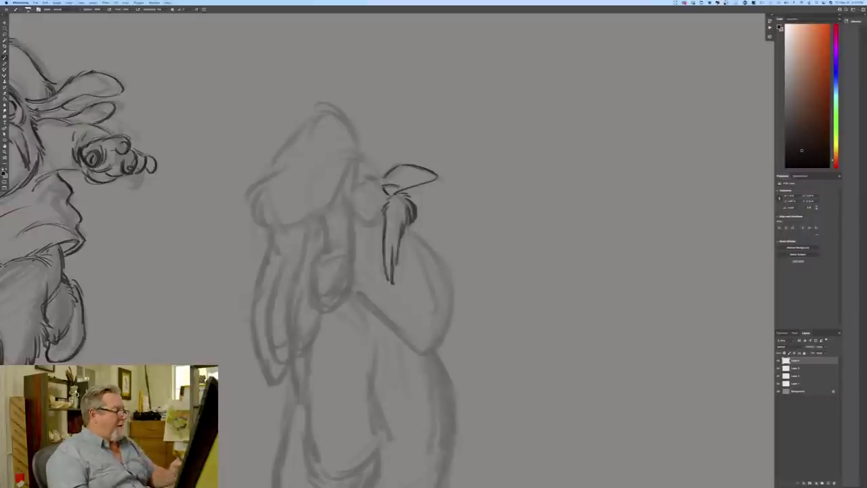
- Ink the rounded back of the shoulder on the viewer's right, with small fur ticks at its upper end
left_click_drag(411, 222, 430, 229)
mouse_move(418, 228)
left_mouse_down()
mouse_move(456, 285)
mouse_move(436, 349)
left_mouse_up()
left_click_drag(451, 303, 433, 352)
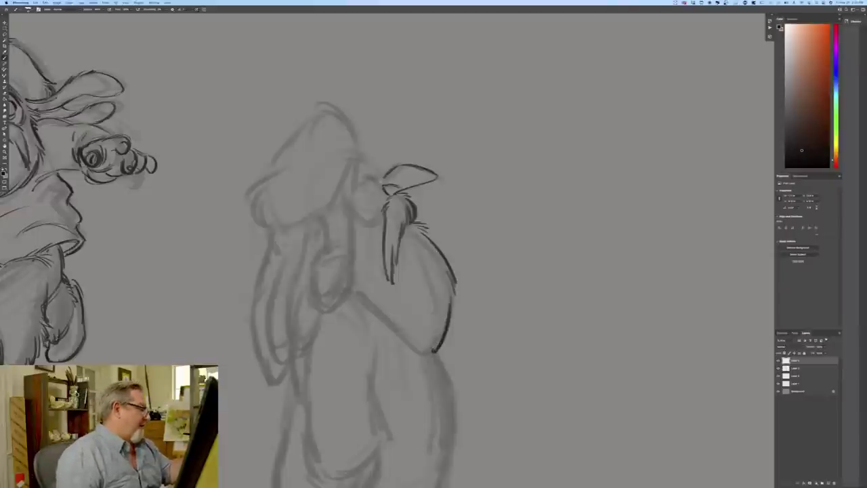
- Ink the arched brow between the cap and the ear, and undo the trial strokes for the eye
mouse_move(368, 189)
left_mouse_down()
mouse_move(381, 182)
mouse_move(381, 196)
mouse_move(374, 172)
mouse_move(363, 181)
mouse_move(374, 178)
left_mouse_up()
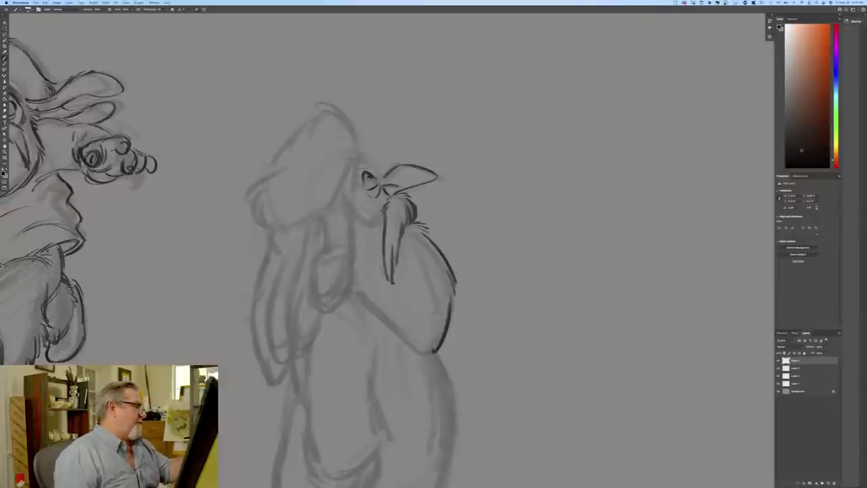
mouse_move(361, 158)
left_mouse_down()
mouse_move(370, 169)
mouse_move(358, 167)
mouse_move(357, 174)
mouse_move(366, 162)
mouse_move(346, 176)
mouse_move(375, 179)
left_mouse_up()
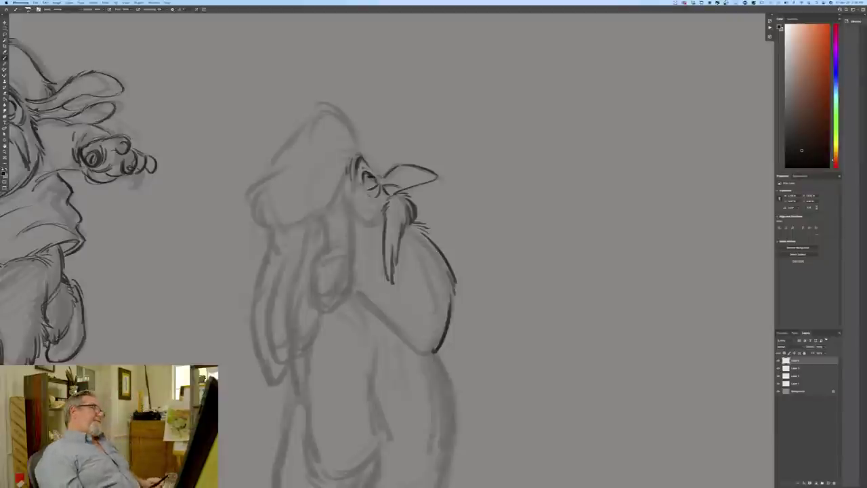
key("super+z")
key("super+z")
key("super+z")
key("super+z")
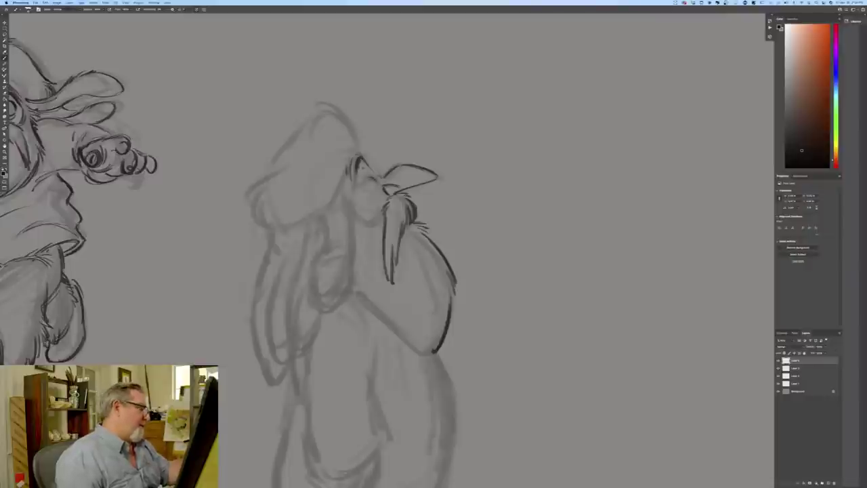
- Redraw the small eye under the brow, add the creases below it, and outline the cheek with a rounded point
left_click_drag(366, 178, 373, 180)
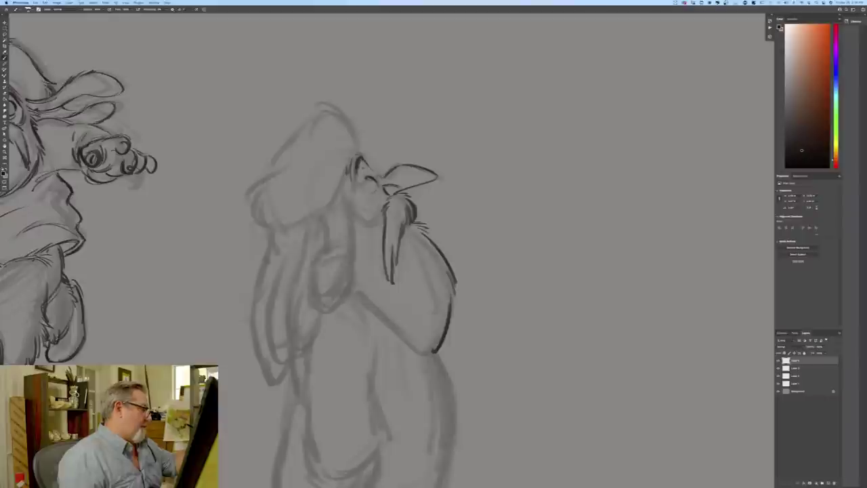
mouse_move(365, 179)
left_mouse_down()
mouse_move(363, 189)
mouse_move(377, 182)
mouse_move(364, 175)
mouse_move(363, 186)
mouse_move(370, 179)
left_mouse_up()
key("super+z")
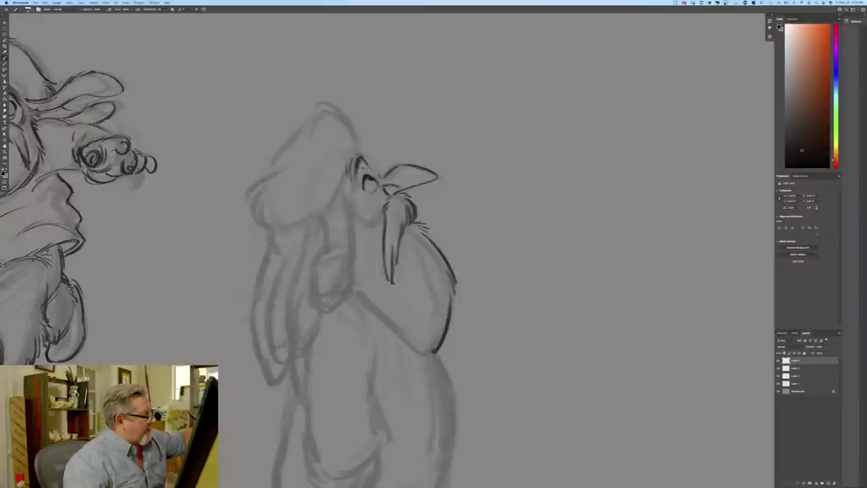
left_click_drag(365, 188, 374, 189)
left_click_drag(379, 190, 372, 198)
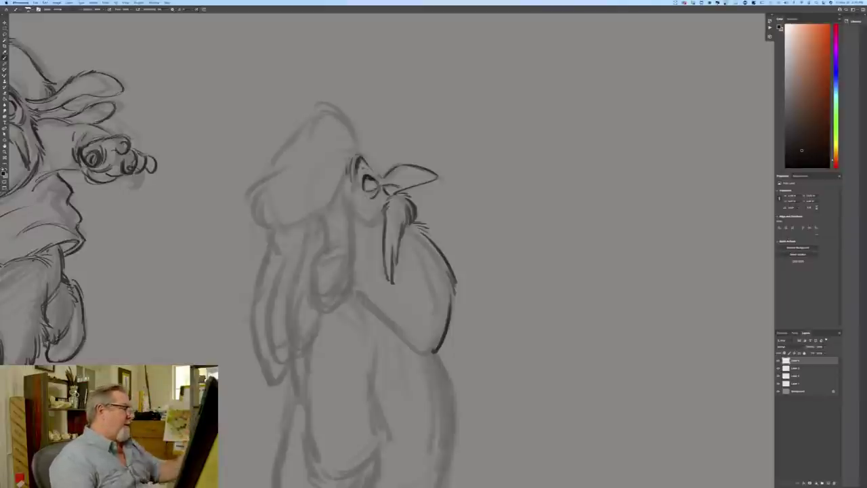
left_click_drag(382, 212, 370, 228)
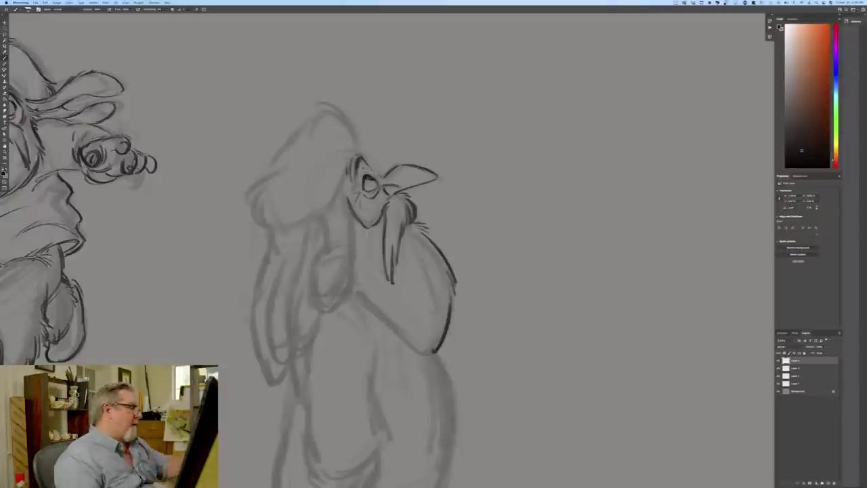
- Ink the tall cap's outline with fur ticks at its peak, and redraw its lower front as a tighter rounded curve
mouse_move(360, 157)
left_mouse_down()
mouse_move(372, 172)
mouse_move(354, 154)
mouse_move(347, 119)
mouse_move(325, 103)
mouse_move(285, 158)
left_mouse_up()
mouse_move(299, 128)
left_mouse_down()
mouse_move(251, 201)
mouse_move(271, 240)
mouse_move(279, 236)
left_mouse_up()
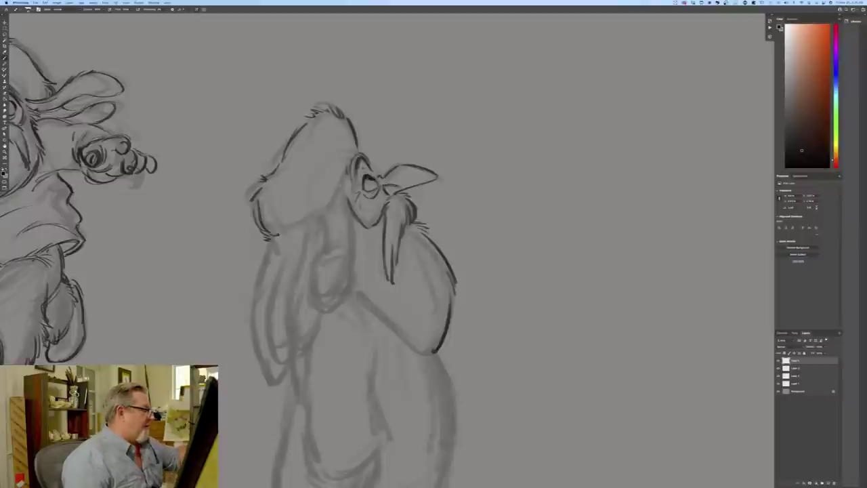
mouse_move(347, 164)
left_mouse_down()
mouse_move(331, 210)
mouse_move(282, 241)
left_mouse_up()
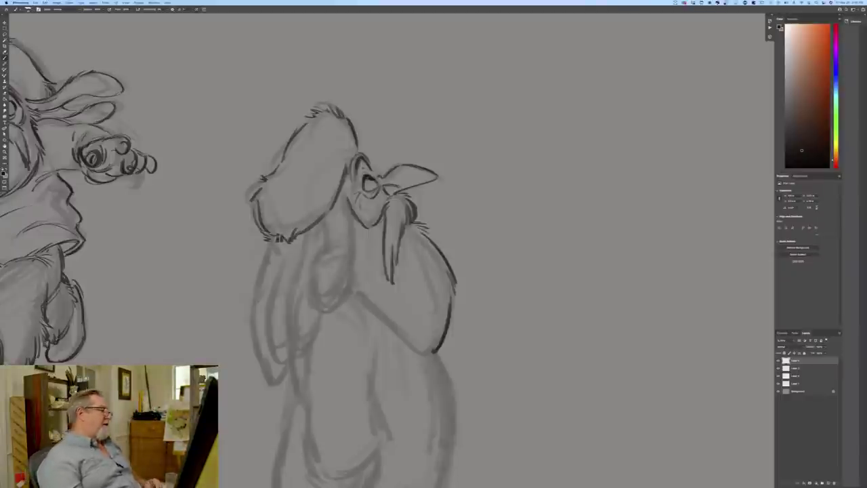
mouse_move(269, 172)
left_mouse_down()
mouse_move(255, 202)
mouse_move(266, 237)
mouse_move(298, 237)
mouse_move(322, 217)
left_mouse_up()
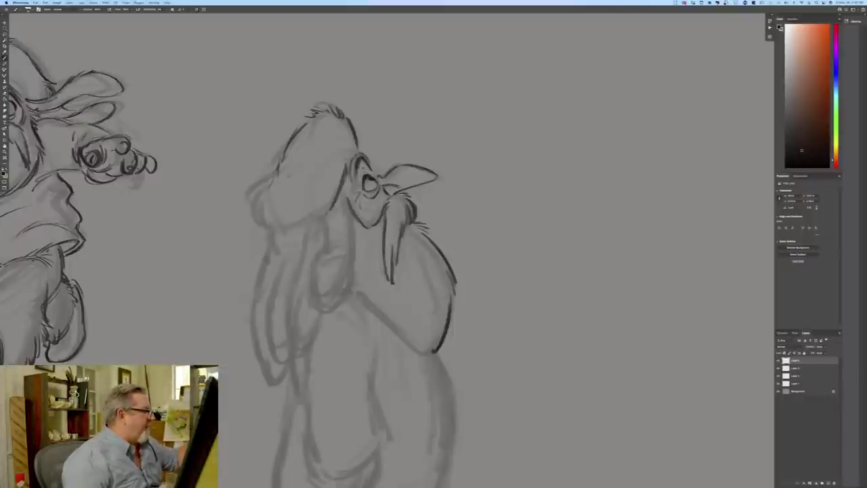
mouse_move(273, 184)
left_mouse_down()
mouse_move(258, 200)
mouse_move(258, 232)
mouse_move(298, 230)
mouse_move(280, 236)
mouse_move(292, 239)
left_mouse_up()
left_click_drag(289, 232, 296, 237)
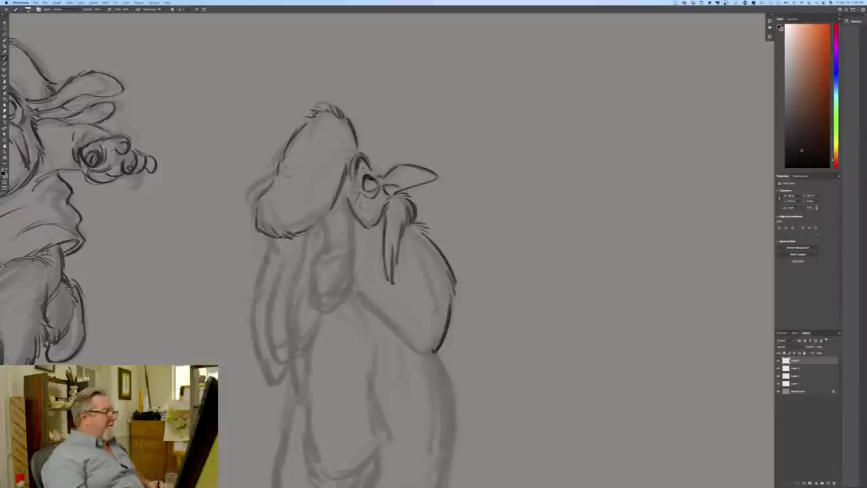
- Ink the strand dropping from beside the cheek and the oval form hanging at its end below the cap
mouse_move(344, 193)
left_mouse_down()
mouse_move(362, 251)
mouse_move(356, 272)
left_mouse_up()
left_click_drag(356, 275, 330, 311)
mouse_move(328, 259)
left_mouse_down()
mouse_move(350, 265)
mouse_move(309, 274)
mouse_move(308, 301)
mouse_move(340, 313)
left_mouse_up()
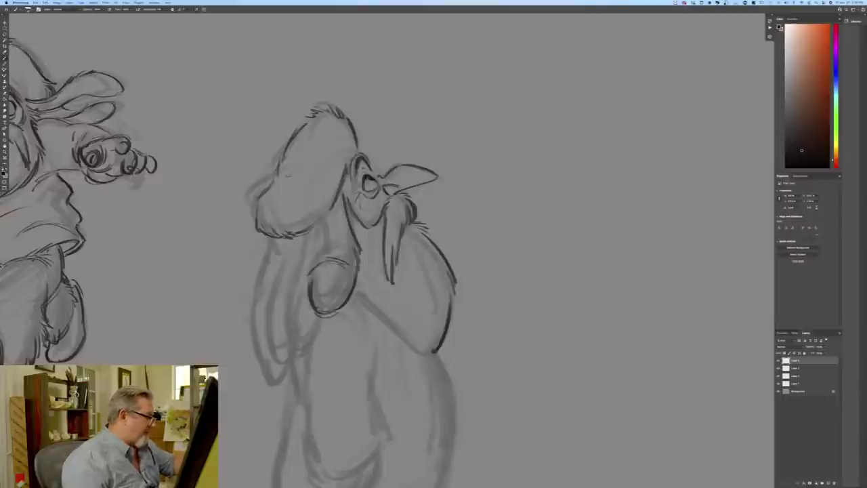
- Ink the long hair locks hanging below the cap, bringing each one to a point over the chest
mouse_move(328, 222)
left_mouse_down()
mouse_move(322, 259)
mouse_move(296, 279)
left_mouse_up()
mouse_move(307, 233)
left_mouse_down()
mouse_move(286, 309)
mouse_move(292, 355)
left_mouse_up()
mouse_move(323, 316)
left_mouse_down()
mouse_move(298, 355)
mouse_move(305, 351)
left_mouse_up()
left_click_drag(291, 305, 289, 353)
mouse_move(294, 240)
left_mouse_down()
mouse_move(280, 276)
mouse_move(286, 264)
left_mouse_up()
mouse_move(272, 293)
left_mouse_down()
mouse_move(273, 345)
mouse_move(297, 374)
left_mouse_up()
left_click_drag(286, 259, 271, 302)
left_click_drag(282, 272, 271, 305)
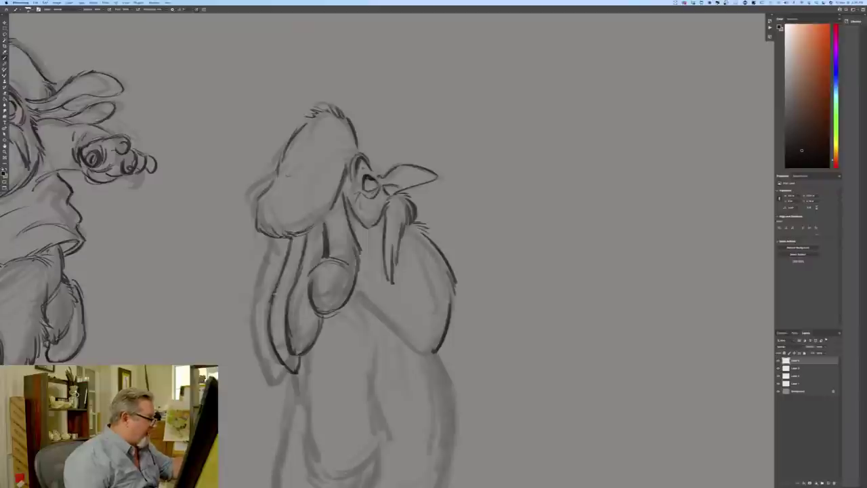
mouse_move(284, 240)
left_mouse_down()
mouse_move(256, 326)
mouse_move(280, 380)
left_mouse_up()
left_click_drag(275, 370, 293, 381)
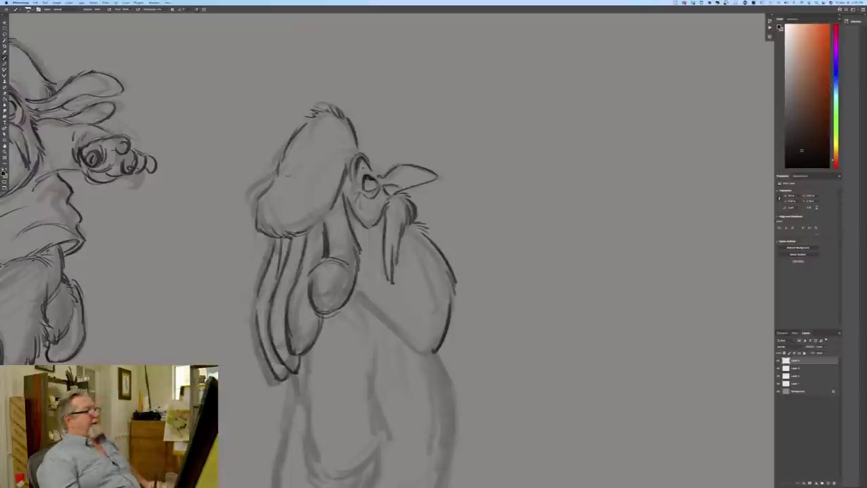
- Ink the diagonal edge beneath the rounded shoulder with short fur ticks, and add more ticks along the cap's peak
mouse_move(357, 294)
left_mouse_down()
mouse_move(377, 320)
mouse_move(431, 354)
left_mouse_up()
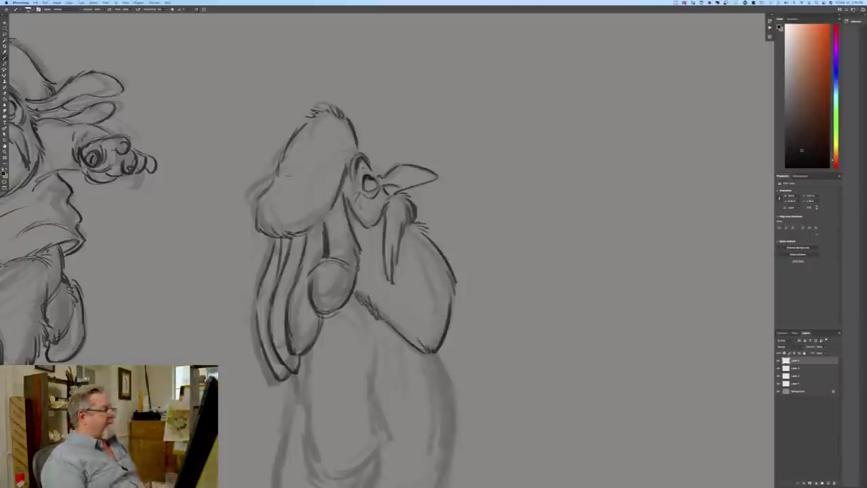
left_click_drag(396, 167, 428, 170)
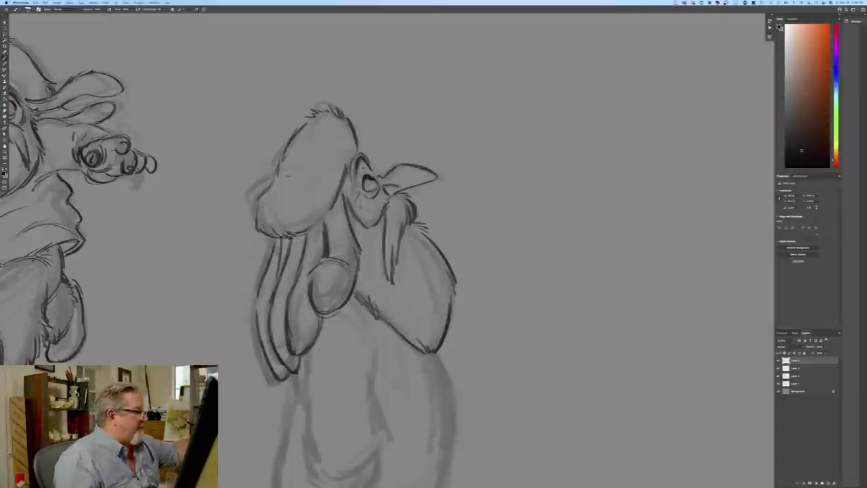
left_click_drag(386, 191, 385, 205)
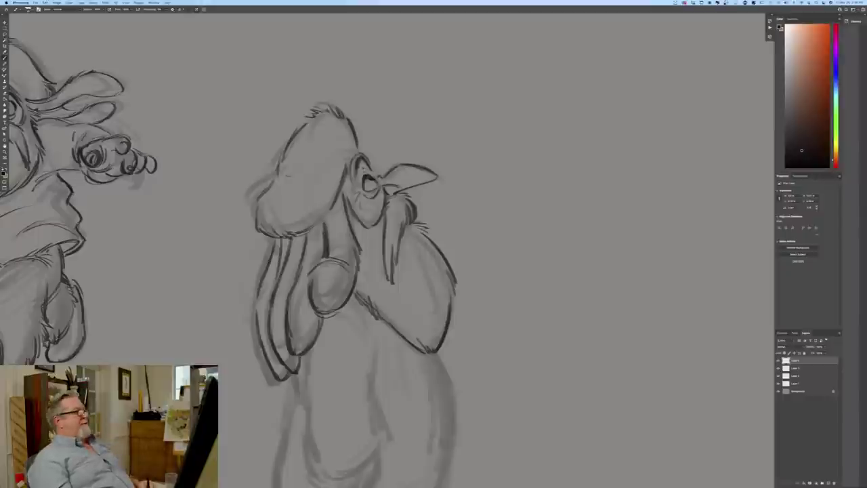
mouse_move(357, 154)
left_mouse_down()
mouse_move(368, 161)
mouse_move(348, 165)
left_mouse_up()
left_click_drag(328, 103, 353, 138)
left_click_drag(314, 117, 299, 136)
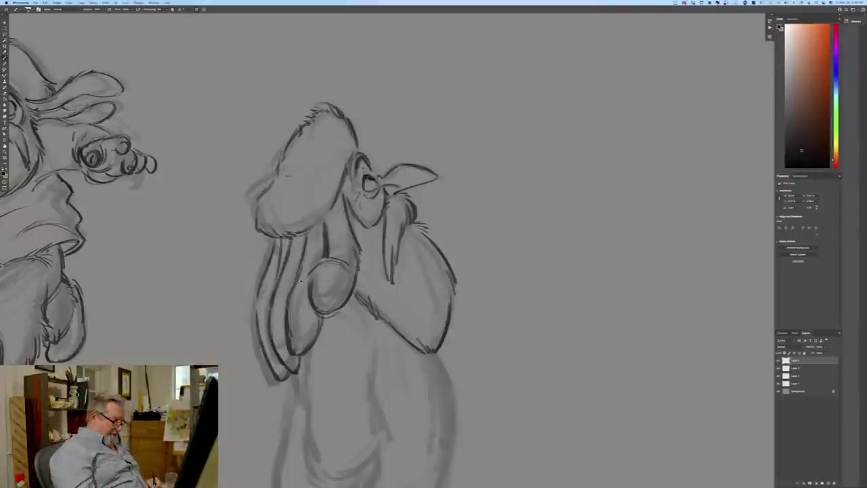
- Ink the hanging sleeve from the shoulder past the elbow folds to its curved cuff, darkening the cuff's front corner
key("super+minus")
key("super+minus")
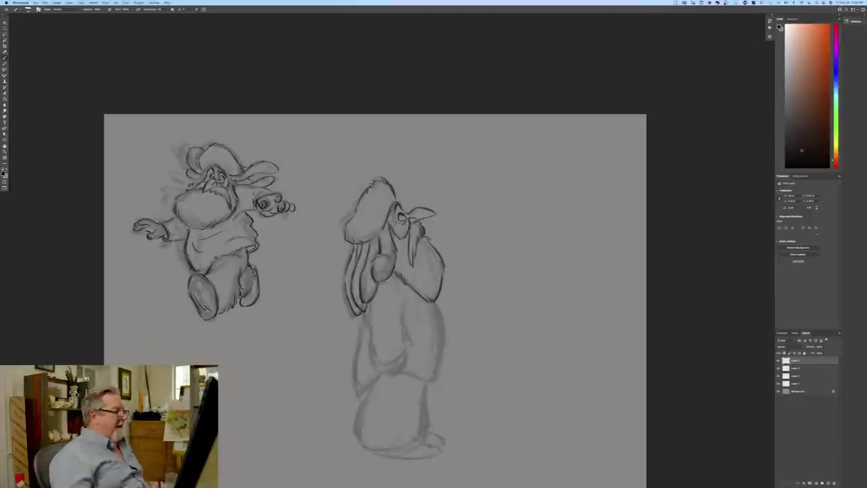
left_click_drag(300, 279, 286, 215)
key("super+plus")
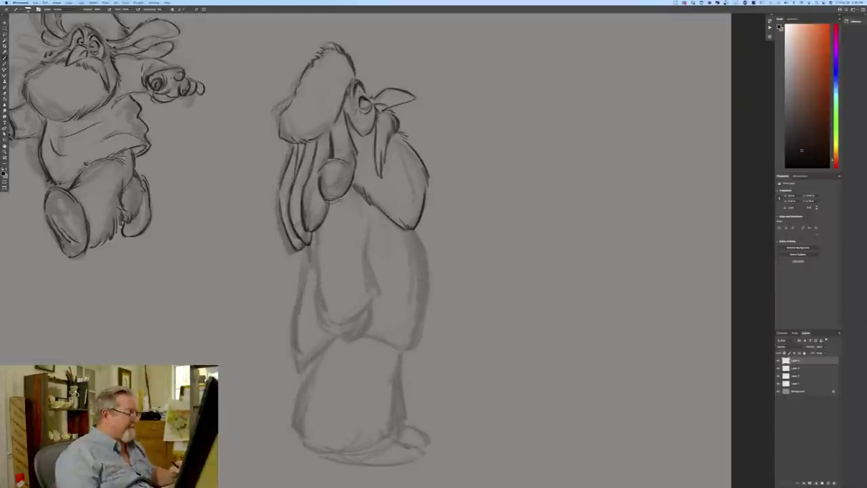
mouse_move(372, 206)
left_mouse_down()
mouse_move(368, 261)
mouse_move(359, 266)
mouse_move(377, 292)
mouse_move(339, 324)
left_mouse_up()
mouse_move(377, 295)
left_mouse_down()
mouse_move(352, 319)
mouse_move(330, 324)
left_mouse_up()
mouse_move(316, 238)
left_mouse_down()
mouse_move(328, 321)
mouse_move(366, 318)
mouse_move(318, 298)
mouse_move(366, 257)
mouse_move(328, 324)
left_mouse_up()
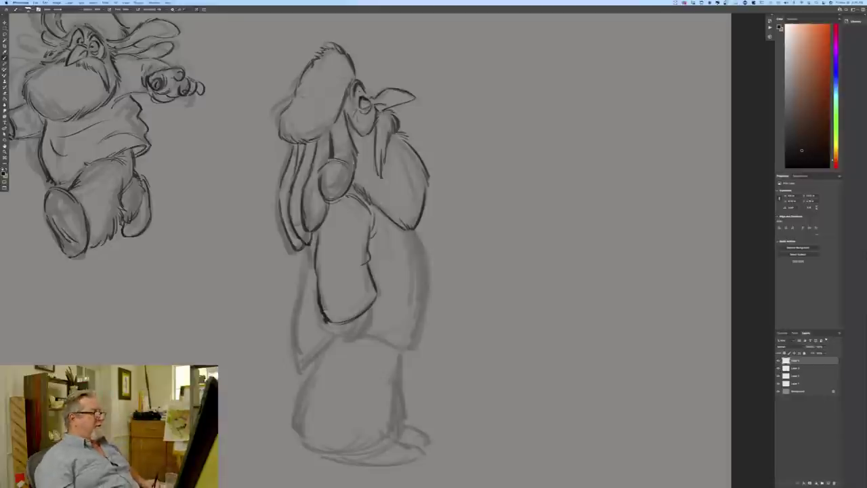
- Ink the fingers below the cuff, the coat's back edge, and its hem with a small fold on the viewer's right
key("super+plus")
mouse_move(333, 303)
left_mouse_down()
mouse_move(364, 205)
mouse_move(382, 252)
mouse_move(358, 272)
mouse_move(349, 268)
mouse_move(354, 261)
mouse_move(345, 264)
mouse_move(353, 260)
mouse_move(358, 272)
left_mouse_up()
left_click_drag(440, 128, 454, 197)
mouse_move(445, 143)
left_mouse_down()
mouse_move(456, 196)
mouse_move(437, 278)
mouse_move(424, 286)
mouse_move(377, 263)
left_mouse_up()
- Ink the coat's edge on the viewer's left, from a small fold below the hair locks to the pointed lower corner
left_click_drag(303, 148, 291, 195)
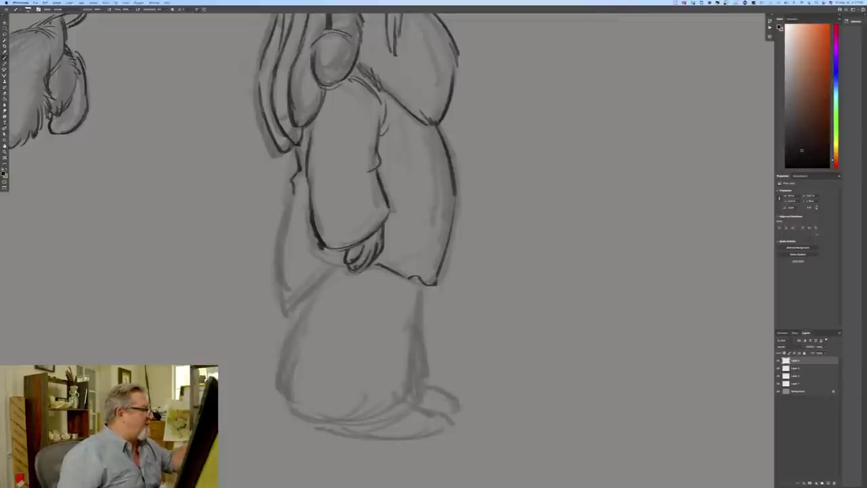
key("super+z")
key("super+z")
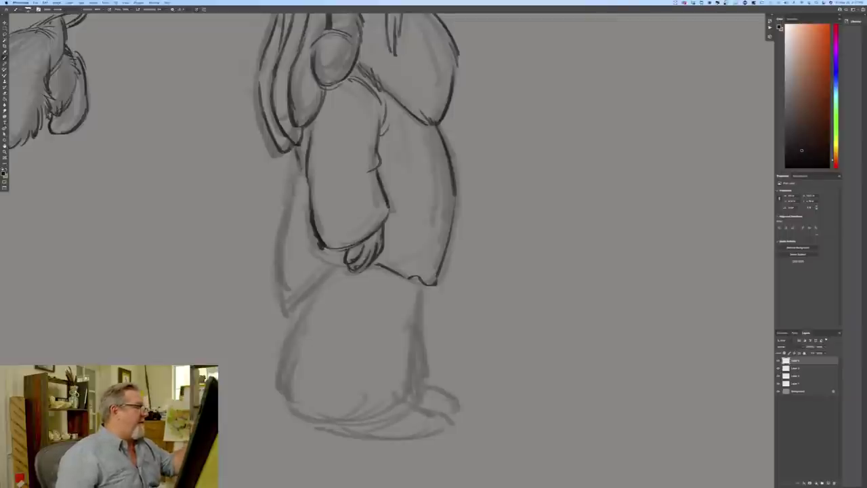
left_click_drag(297, 148, 296, 183)
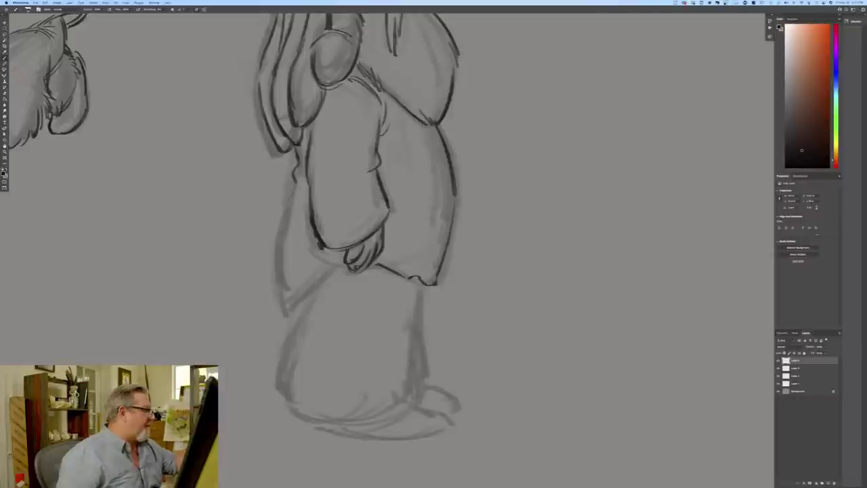
left_click_drag(297, 182, 281, 289)
left_click_drag(284, 218, 283, 233)
left_click_drag(280, 274, 286, 309)
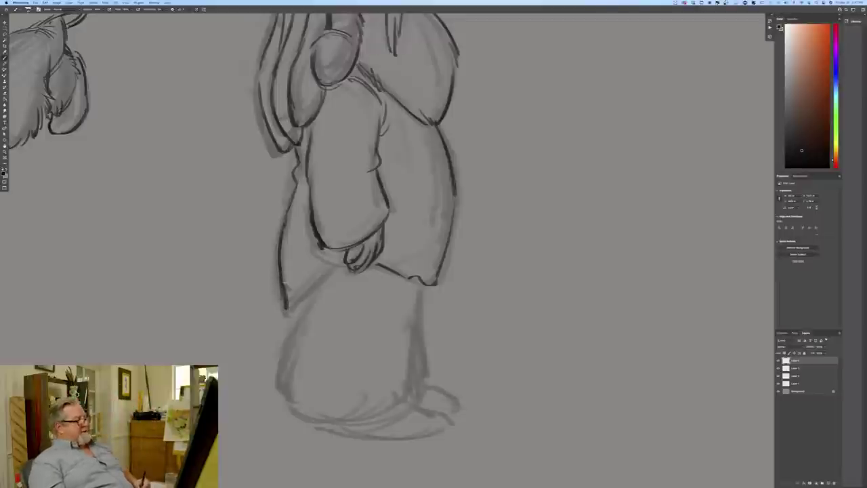
- Ink the coat's hem on the viewer's left and feather fur strokes down that side of the lower body
mouse_move(326, 270)
left_mouse_down()
mouse_move(286, 309)
mouse_move(309, 300)
mouse_move(299, 299)
mouse_move(288, 334)
left_mouse_up()
mouse_move(296, 332)
left_mouse_down()
mouse_move(279, 366)
mouse_move(281, 392)
left_mouse_up()
left_click_drag(292, 380, 283, 401)
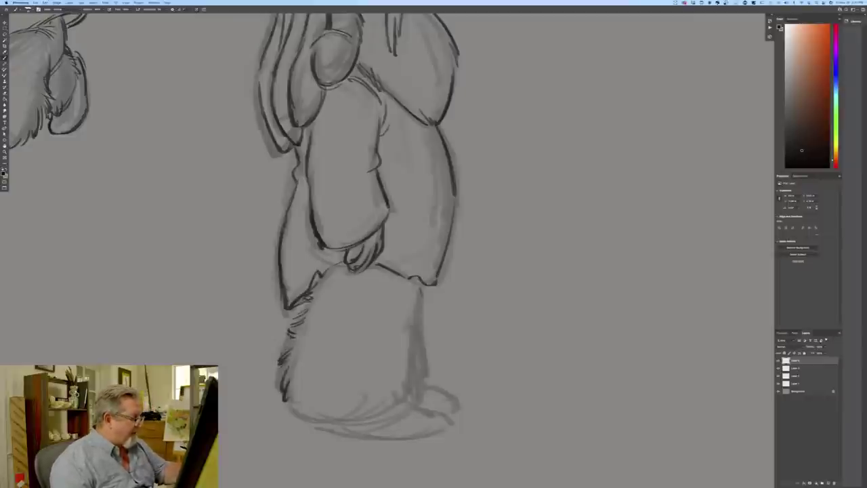
- Feather fur strokes down the lower body's side on the viewer's right and around its bottom edge
left_click_drag(428, 280, 419, 306)
left_click_drag(422, 302, 412, 322)
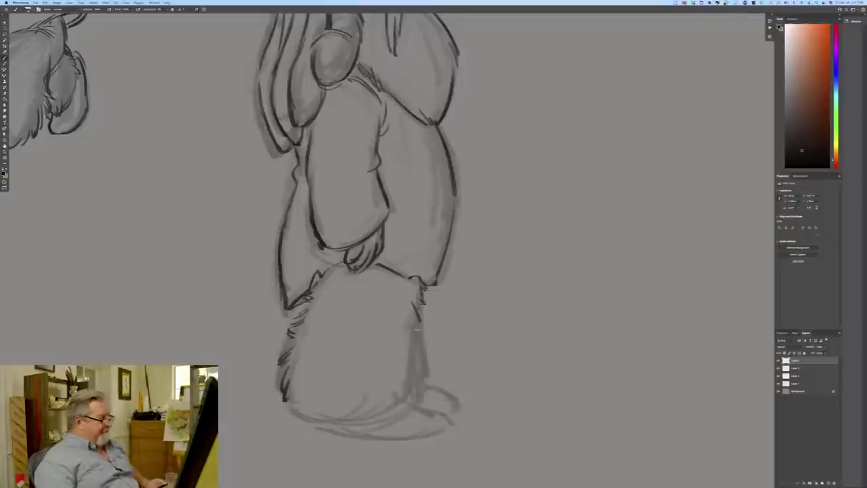
left_click_drag(420, 326, 418, 342)
mouse_move(425, 334)
left_mouse_down()
mouse_move(415, 344)
mouse_move(409, 402)
mouse_move(349, 424)
left_mouse_up()
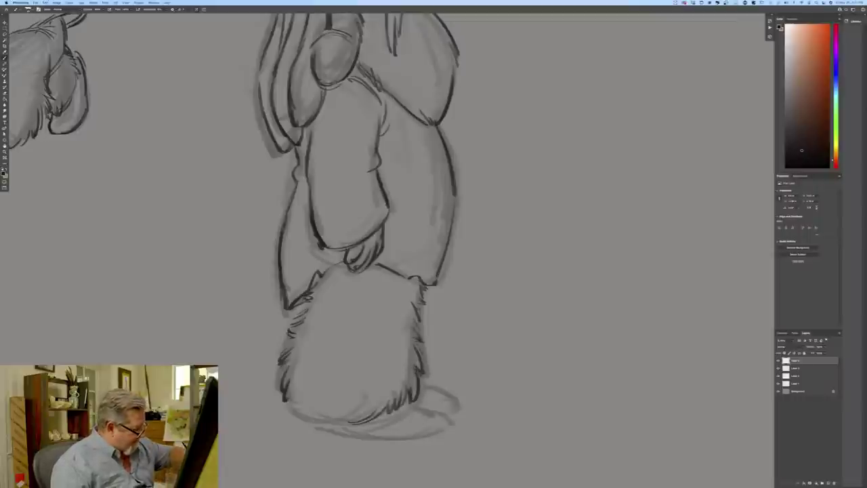
mouse_move(301, 381)
left_mouse_down()
mouse_move(286, 398)
mouse_move(308, 425)
left_mouse_up()
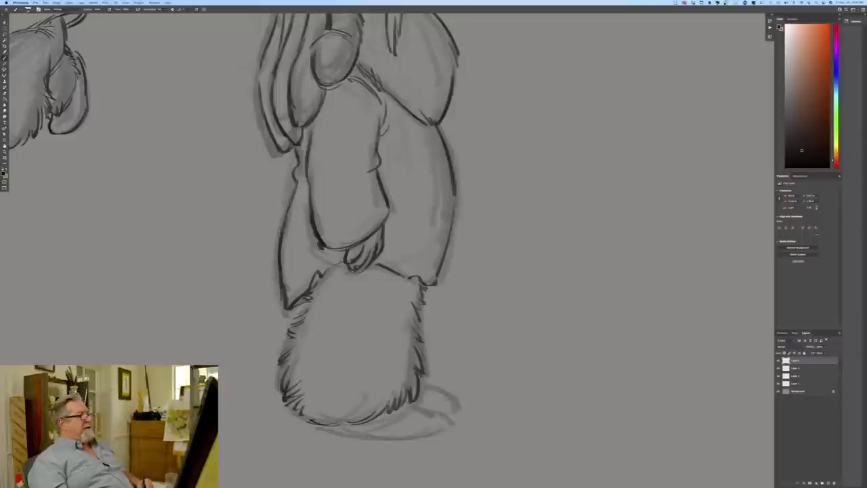
- Add more fur strokes down the lower body's side on the viewer's right, to its bottom corner
left_click_drag(422, 311, 427, 343)
left_click_drag(424, 340, 429, 368)
mouse_move(424, 368)
left_mouse_down()
mouse_move(431, 376)
mouse_move(419, 389)
left_mouse_up()
- Ink the near foot's upper edge, toe and long curved sole, and outline the far foot behind it
mouse_move(427, 382)
left_mouse_down()
mouse_move(419, 392)
mouse_move(426, 410)
mouse_move(456, 426)
mouse_move(372, 437)
left_mouse_up()
left_click_drag(443, 426, 430, 429)
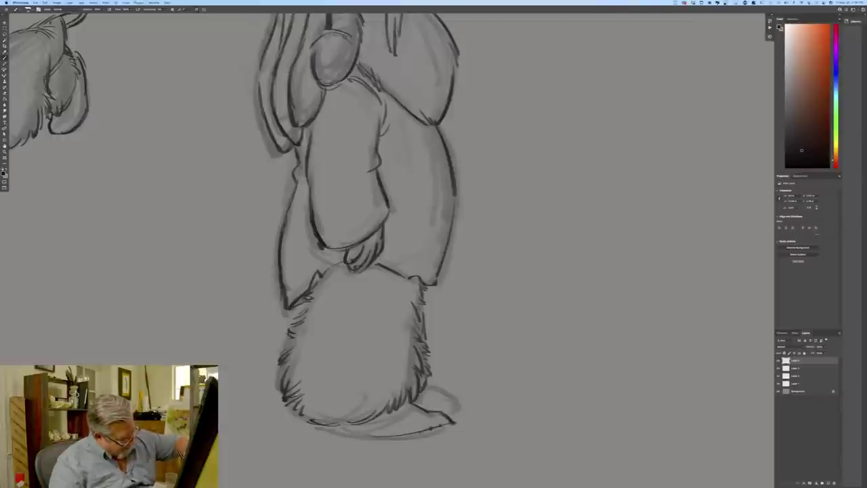
left_click_drag(206, 313, 269, 198)
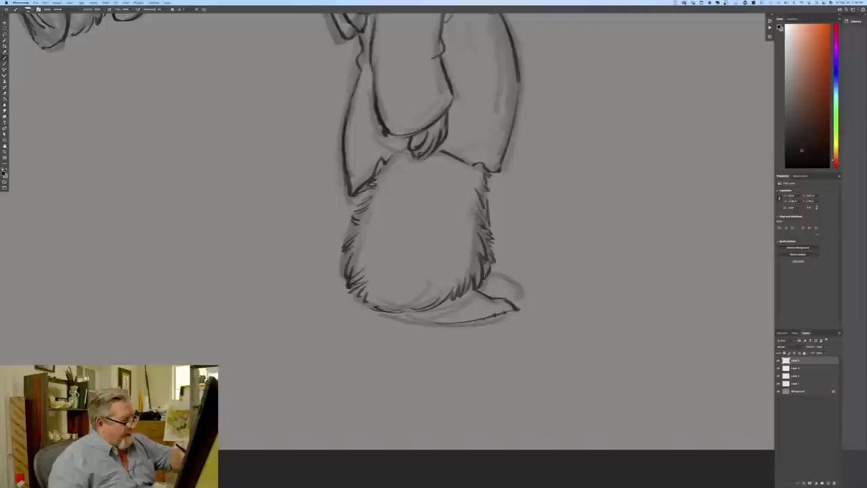
left_click_drag(518, 312, 434, 328)
mouse_move(383, 314)
left_mouse_down()
mouse_move(437, 327)
mouse_move(402, 319)
mouse_move(421, 324)
left_mouse_up()
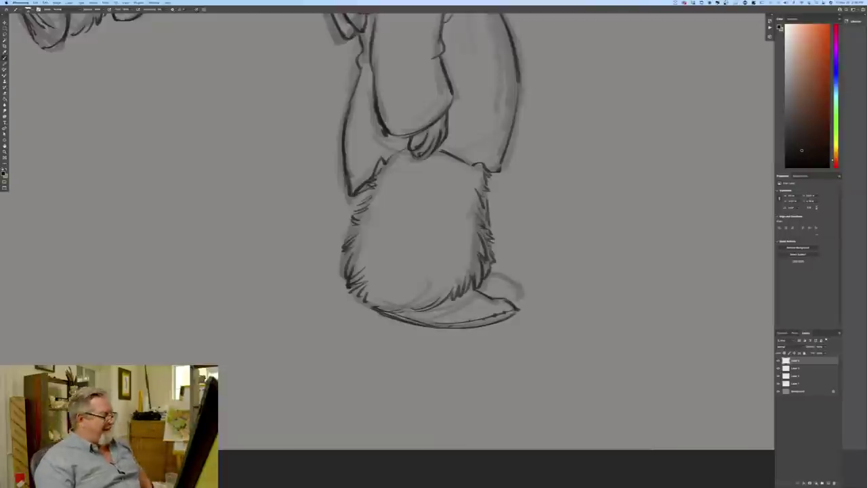
mouse_move(488, 272)
left_mouse_down()
mouse_move(525, 291)
mouse_move(511, 299)
left_mouse_up()
key("super+minus")
key("super+minus")
key("super+minus")
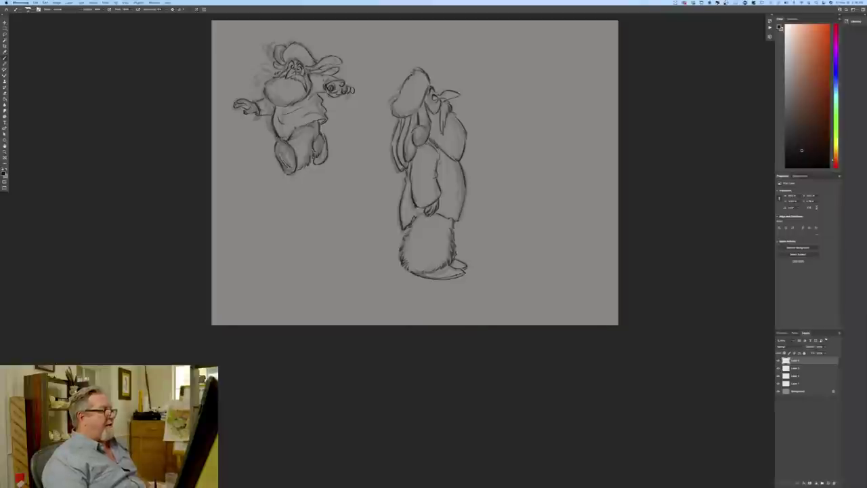
left_click_drag(248, 306, 237, 355)
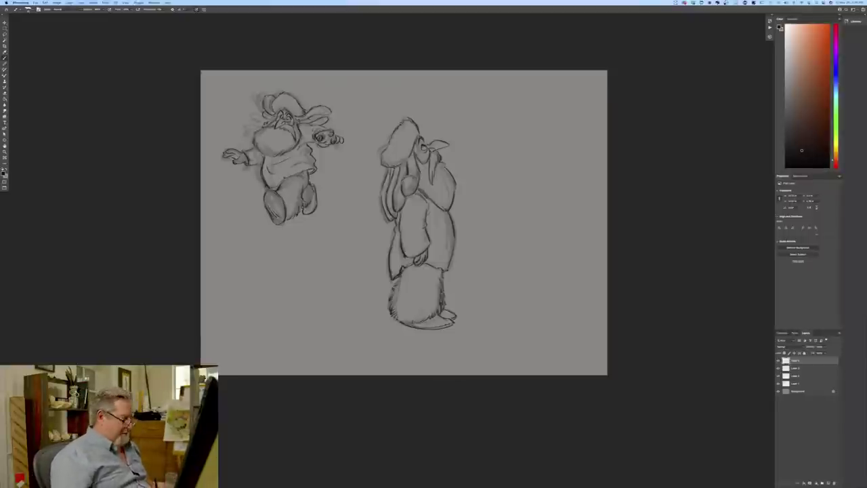
- Shade the tall figure's cap and hanging hair locks flat dark grey on a new layer beneath the line work
key("super+plus")
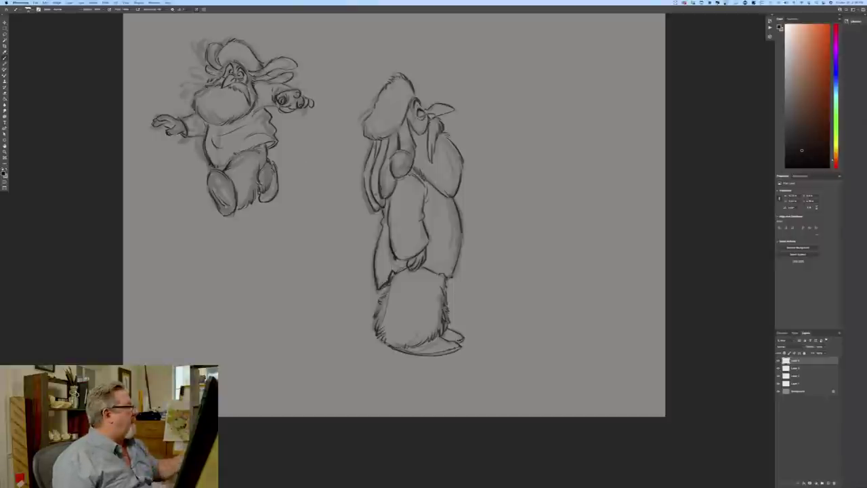
left_click(3, 173)
left_click(298, 245)
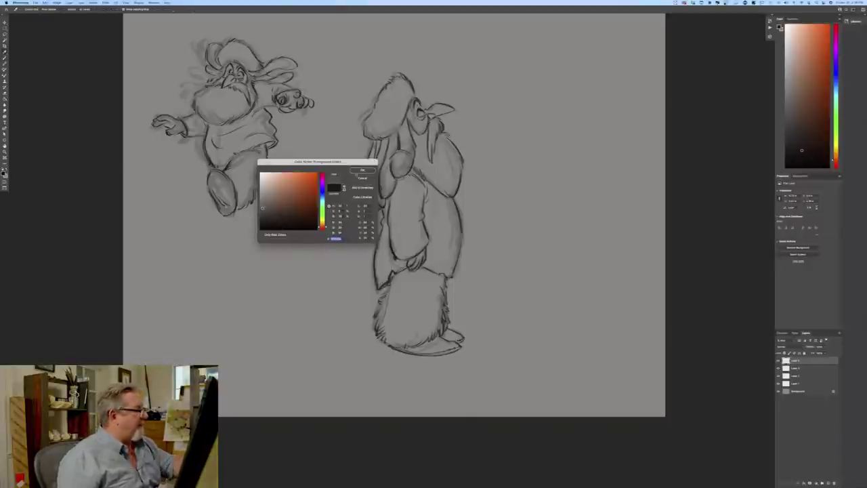
key("Return")
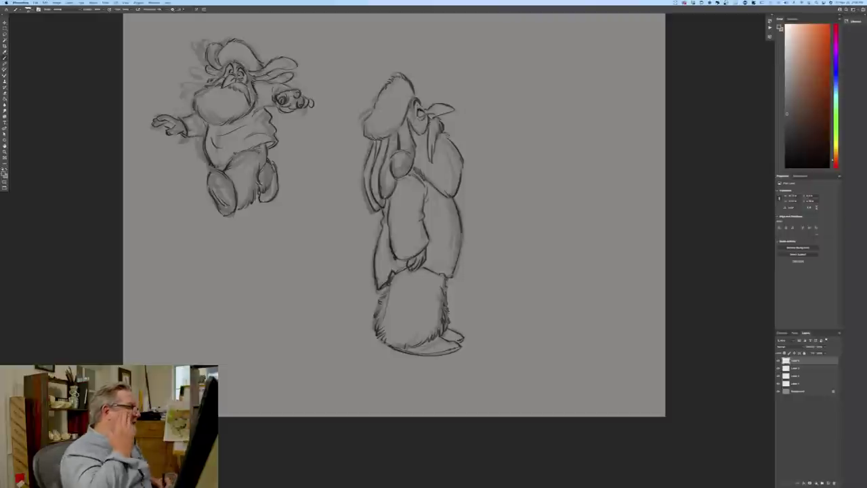
left_click(797, 375)
left_click(828, 483)
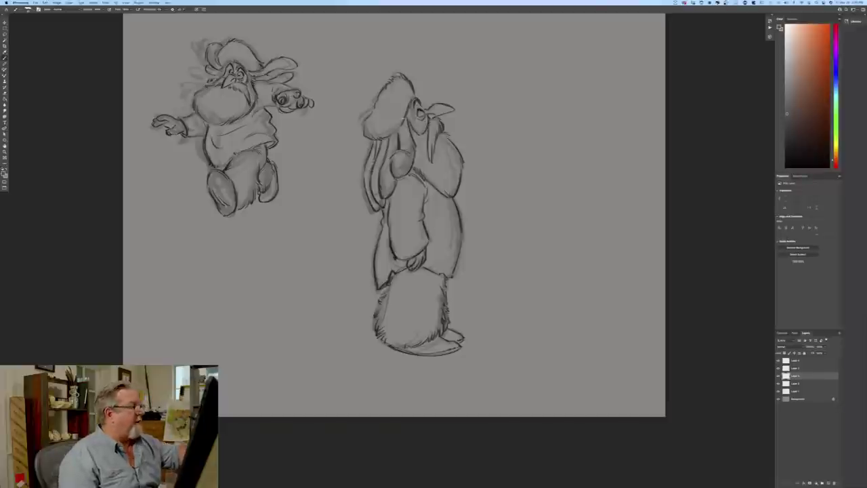
mouse_move(410, 91)
left_mouse_down()
mouse_move(396, 102)
mouse_move(385, 95)
mouse_move(378, 112)
mouse_move(391, 134)
mouse_move(367, 128)
mouse_move(369, 190)
mouse_move(377, 206)
mouse_move(381, 201)
left_mouse_up()
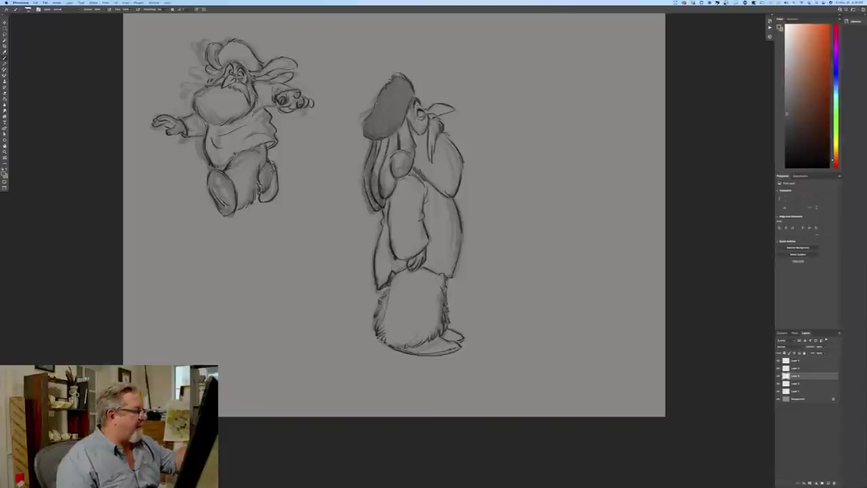
mouse_move(381, 170)
left_mouse_down()
mouse_move(385, 145)
mouse_move(404, 125)
mouse_move(404, 169)
mouse_move(386, 201)
left_mouse_up()
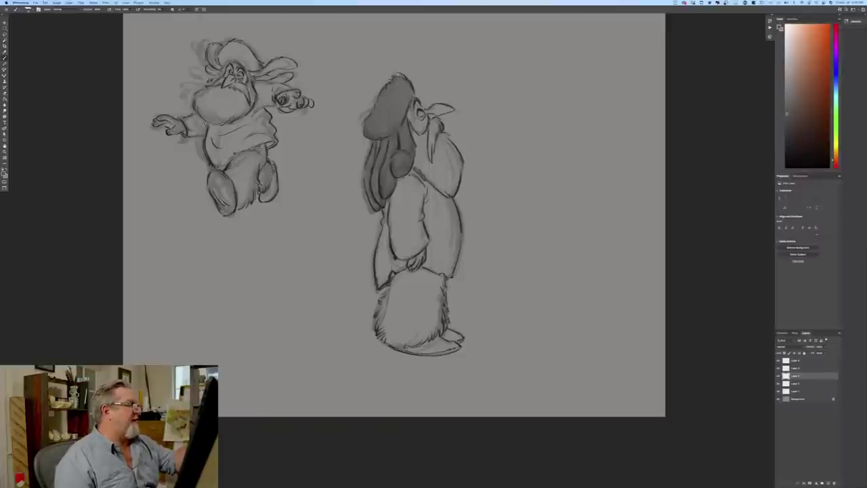
- Choose a near-white colour and fill the tall figure's beard, moustache and eye
left_click(3, 173)
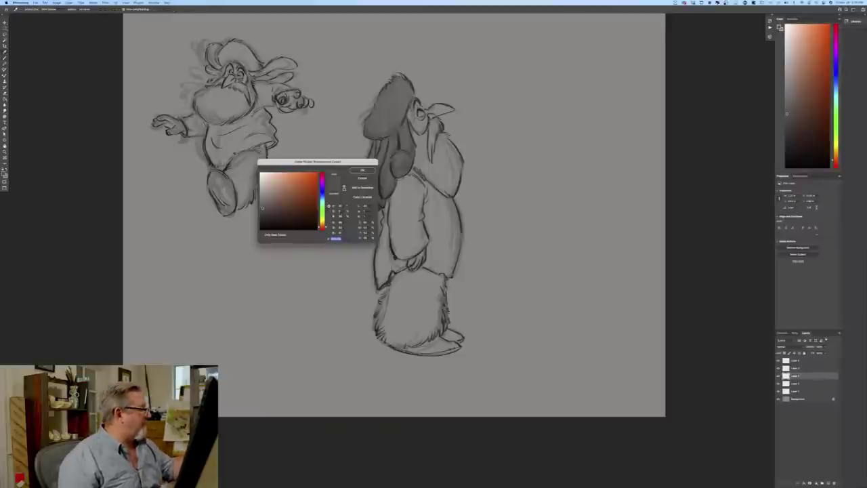
left_click(261, 196)
left_click(261, 180)
left_click(363, 170)
mouse_move(435, 121)
left_mouse_down()
mouse_move(431, 155)
mouse_move(451, 146)
mouse_move(458, 166)
mouse_move(453, 175)
mouse_move(437, 168)
mouse_move(424, 134)
mouse_move(413, 131)
mouse_move(430, 179)
left_mouse_up()
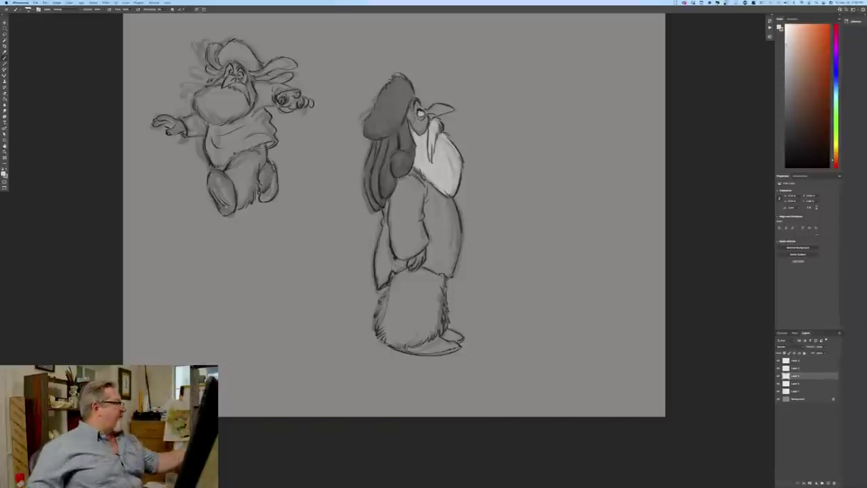
- Switch back to dark grey and fill the tall figure's furry lower body
left_click(4, 174)
left_click(262, 212)
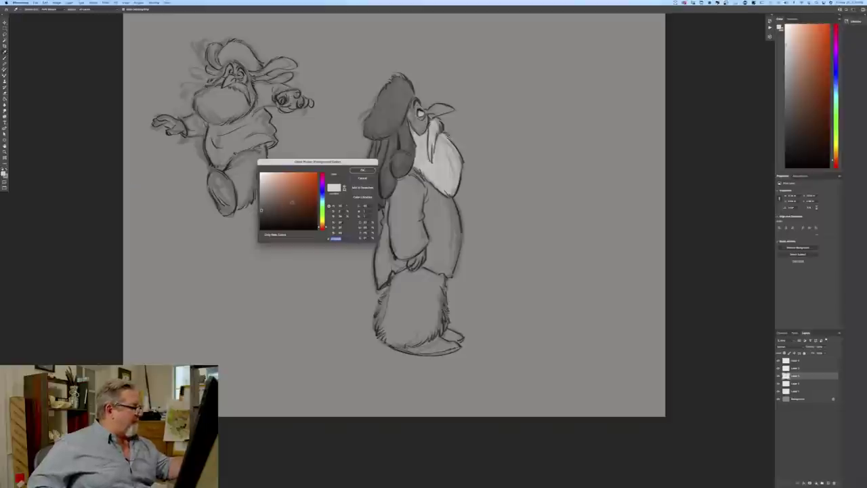
left_click(360, 172)
mouse_move(435, 277)
left_mouse_down()
mouse_move(439, 325)
mouse_move(414, 342)
mouse_move(390, 332)
mouse_move(388, 298)
mouse_move(395, 282)
mouse_move(397, 305)
mouse_move(401, 278)
mouse_move(410, 308)
mouse_move(415, 271)
mouse_move(433, 271)
mouse_move(414, 308)
left_mouse_up()
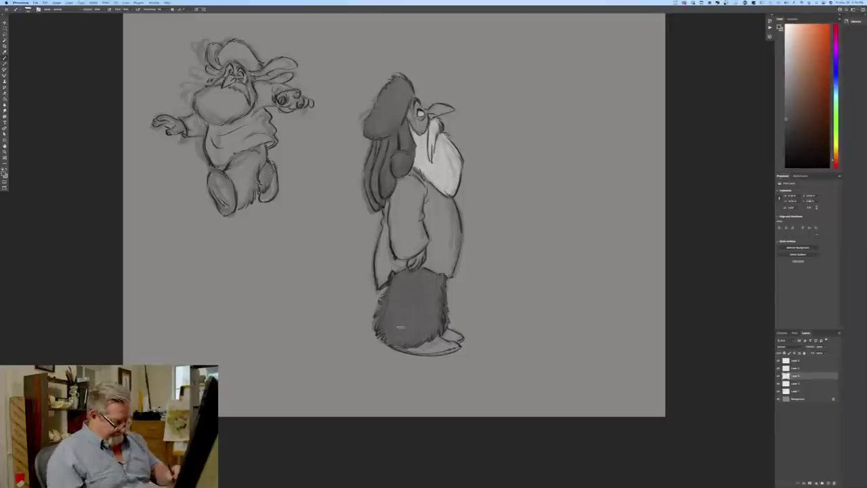
- Try to resize only the tall figure's line-art layer with Free Transform
double_click(793, 361)
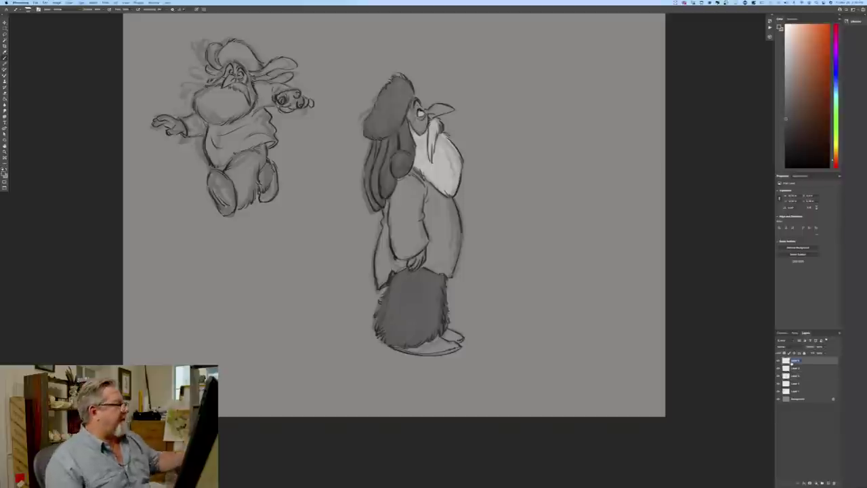
left_click(44, 4)
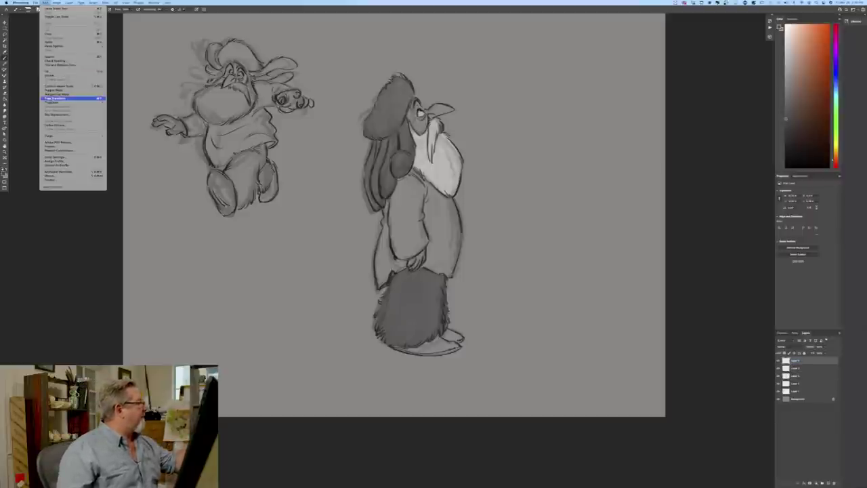
left_click(52, 99)
mouse_move(465, 355)
left_mouse_down()
mouse_move(430, 315)
mouse_move(472, 366)
left_mouse_up()
key("Return")
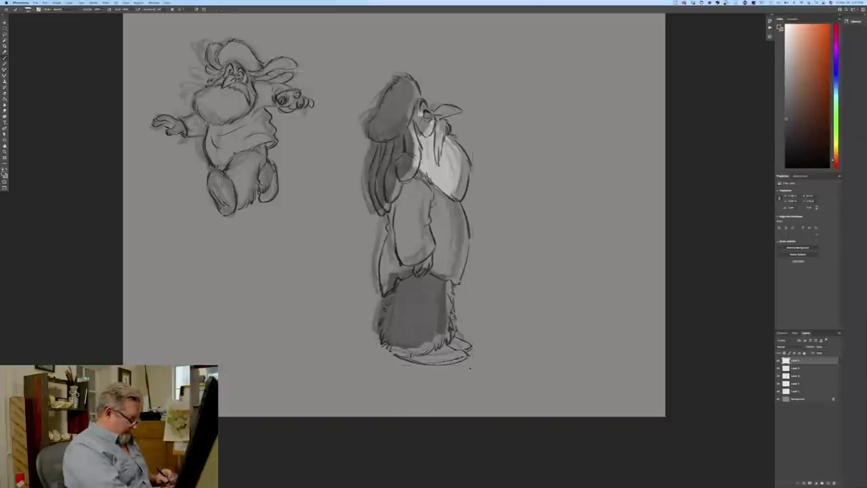
key("super+z")
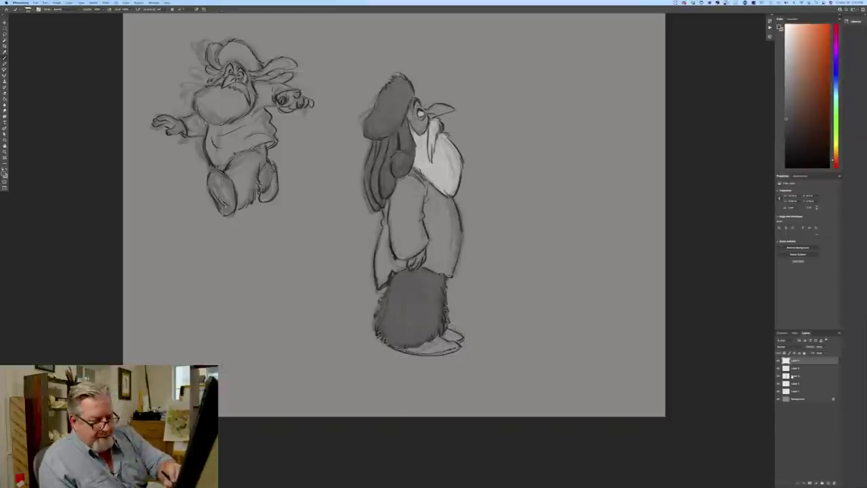
- Scale down the tall figure's three layers together and move the figure up beside the runner
left_click(794, 376, "shift")
key("v")
left_click(45, 2)
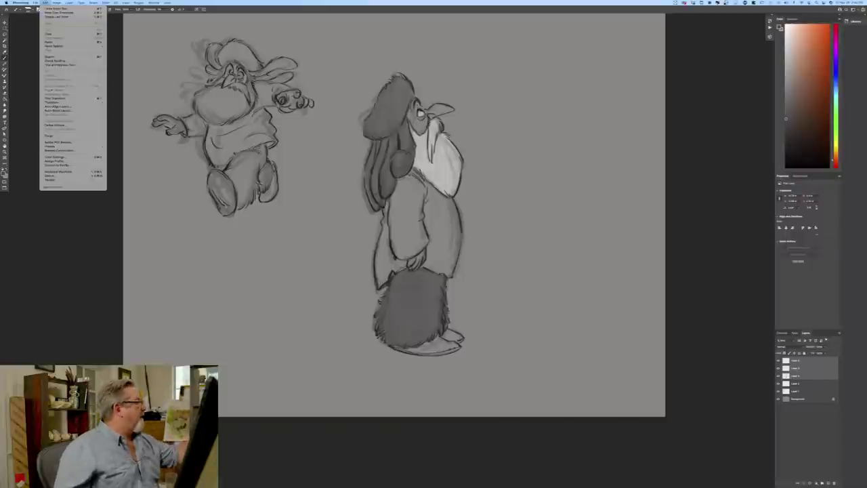
left_click(55, 98)
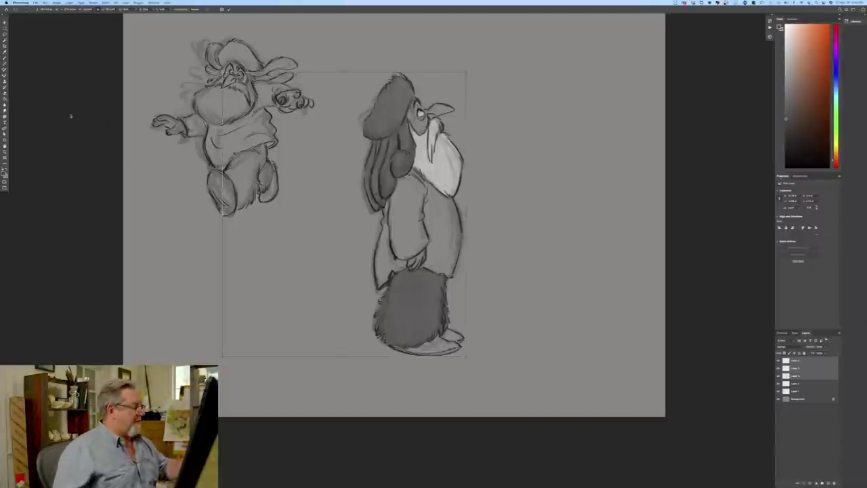
left_click_drag(466, 355, 401, 281)
left_click_drag(343, 240, 351, 192)
left_click_drag(408, 231, 416, 241)
key("Return")
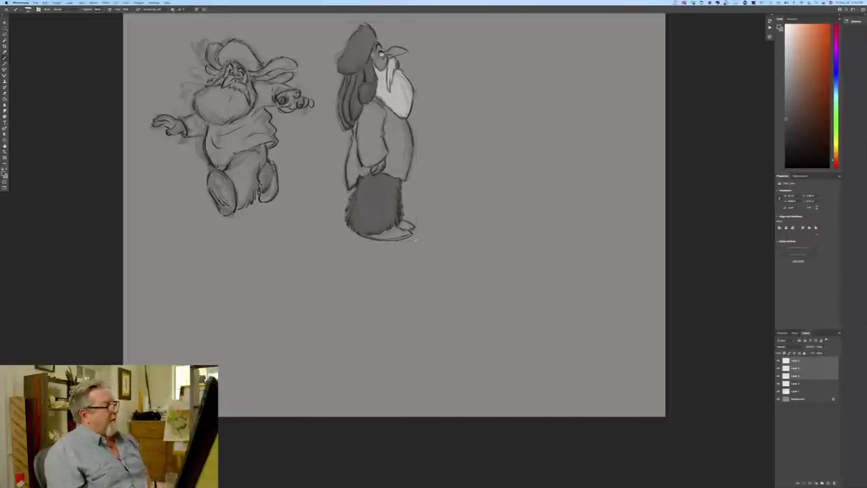
- Try shading the runner's trousers dark grey on the tall figure's shading layer
left_click(791, 375)
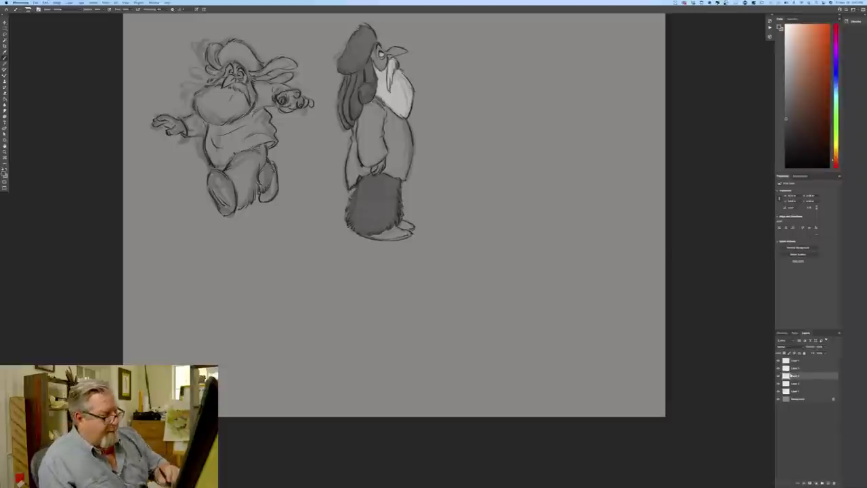
mouse_move(264, 149)
left_mouse_down()
mouse_move(255, 168)
mouse_move(246, 158)
mouse_move(237, 164)
left_mouse_up()
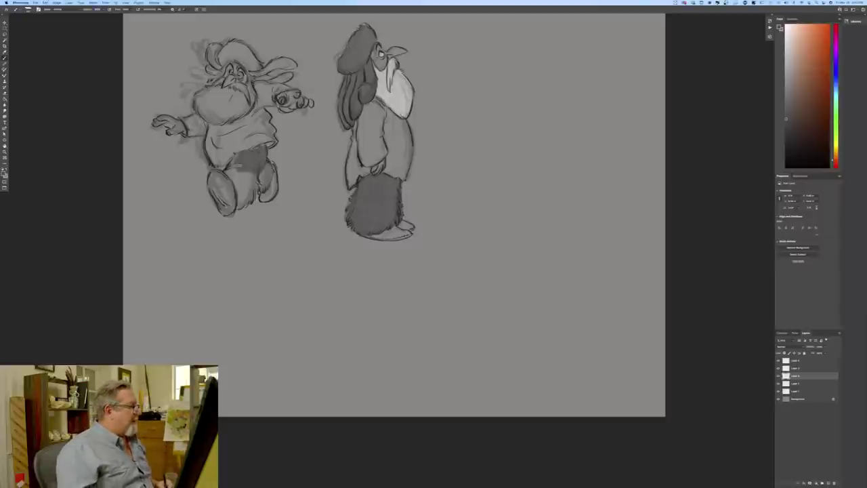
key("super+z")
key("super+z")
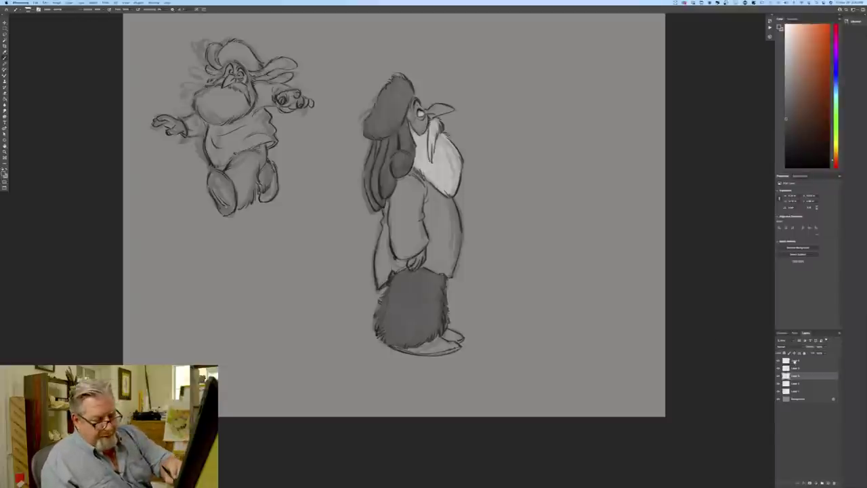
- Scale down the tall figure's ink, sketch and shading layers together and place the figure close beside the runner
left_click(800, 361)
left_click(44, 3)
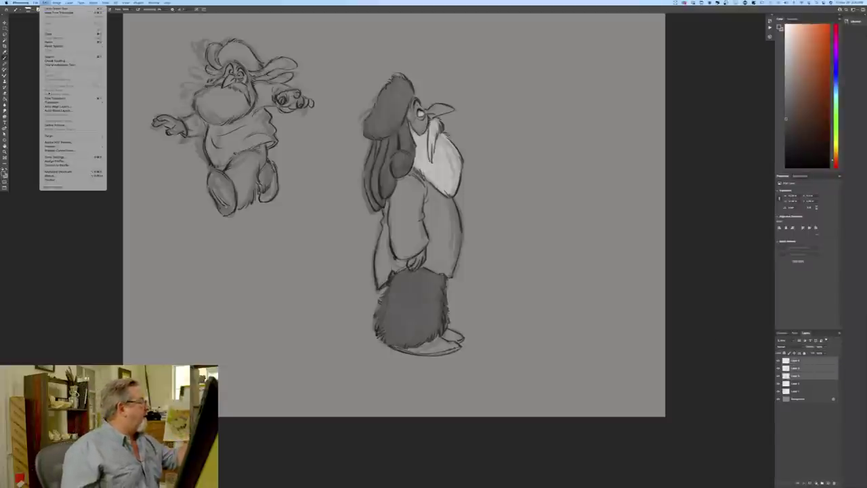
left_click(74, 99)
left_click_drag(466, 356, 407, 297)
left_click_drag(357, 270, 355, 207)
left_click_drag(403, 243, 398, 238)
key("Return")
- Add a new layer just above the Background and fill the runner's furry trousers dark grey
left_click(797, 399)
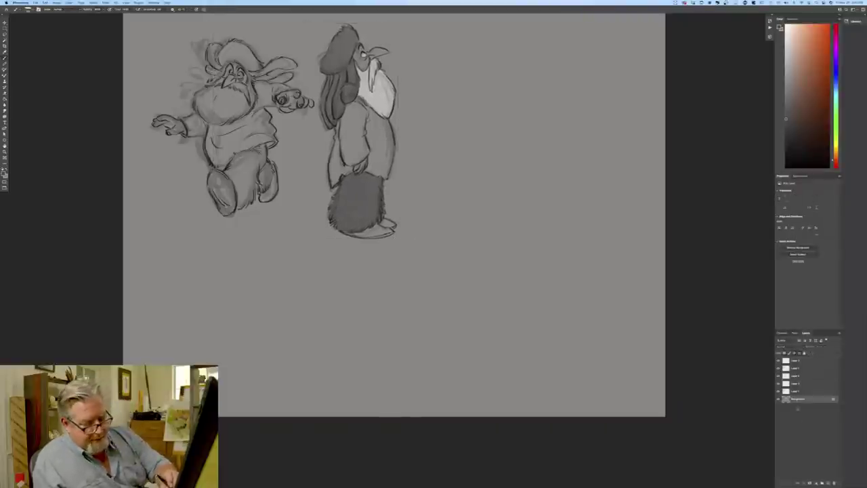
left_click(828, 483)
left_click_drag(269, 167, 260, 190)
mouse_move(266, 150)
left_mouse_down()
mouse_move(256, 174)
mouse_move(229, 174)
mouse_move(254, 202)
mouse_move(235, 211)
left_mouse_up()
- Fill the runner's cap dark grey, including its crown, folds and trailing parts
mouse_move(246, 50)
left_mouse_down()
mouse_move(254, 70)
mouse_move(220, 64)
mouse_move(220, 54)
left_mouse_up()
mouse_move(241, 43)
left_mouse_down()
mouse_move(223, 51)
mouse_move(257, 72)
mouse_move(295, 60)
mouse_move(283, 68)
mouse_move(292, 75)
mouse_move(253, 82)
mouse_move(209, 53)
left_mouse_up()
left_click_drag(214, 59, 210, 45)
mouse_move(218, 74)
left_mouse_down()
mouse_move(207, 67)
mouse_move(210, 83)
mouse_move(206, 72)
left_mouse_up()
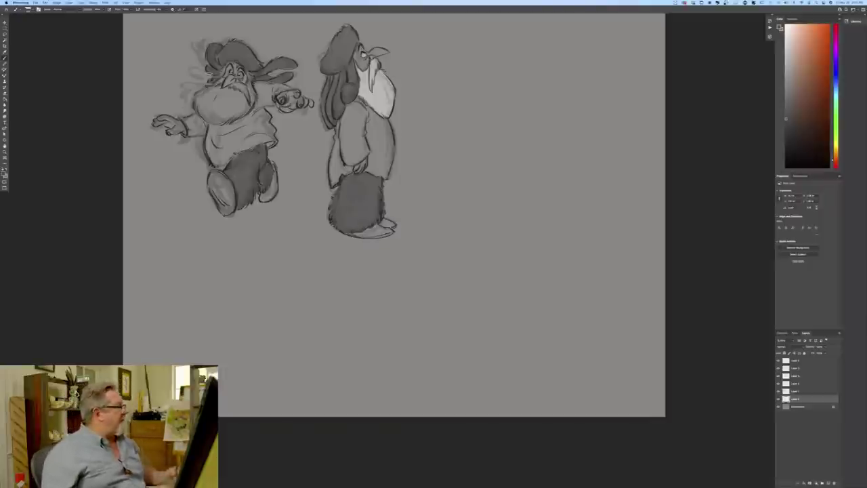
- Sample the light grey of the tall figure's beard and fill the runner's beard with it
left_click(4, 173)
left_click(371, 94)
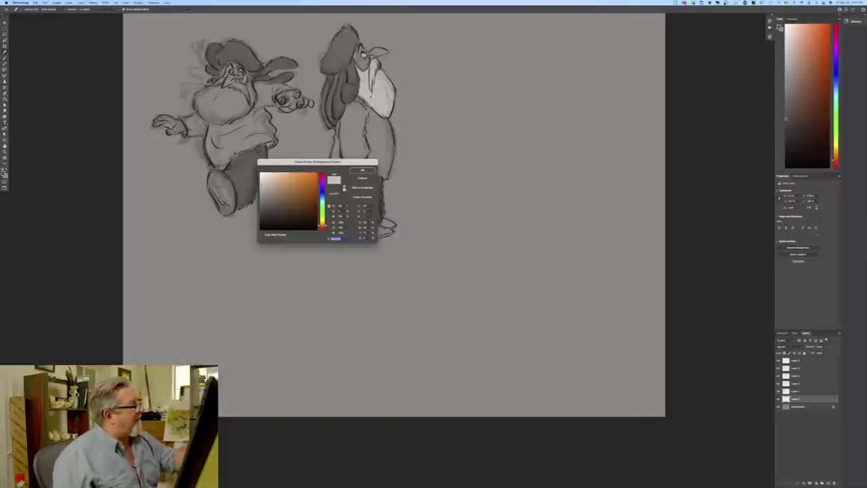
left_click(359, 170)
left_click_drag(351, 199, 428, 249)
key("super+plus")
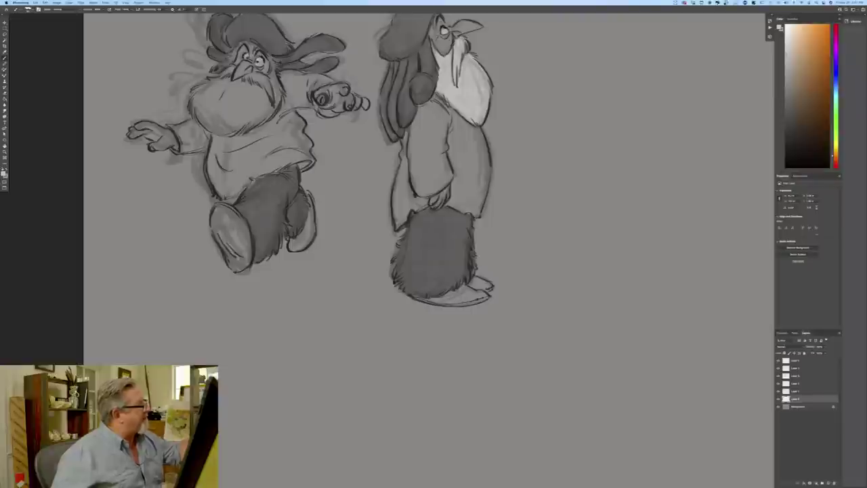
mouse_move(242, 77)
left_mouse_down()
mouse_move(265, 83)
mouse_move(275, 98)
mouse_move(272, 63)
mouse_move(277, 102)
mouse_move(258, 117)
mouse_move(243, 95)
mouse_move(235, 122)
mouse_move(221, 102)
mouse_move(198, 117)
mouse_move(200, 95)
mouse_move(234, 69)
mouse_move(222, 73)
mouse_move(242, 78)
left_mouse_up()
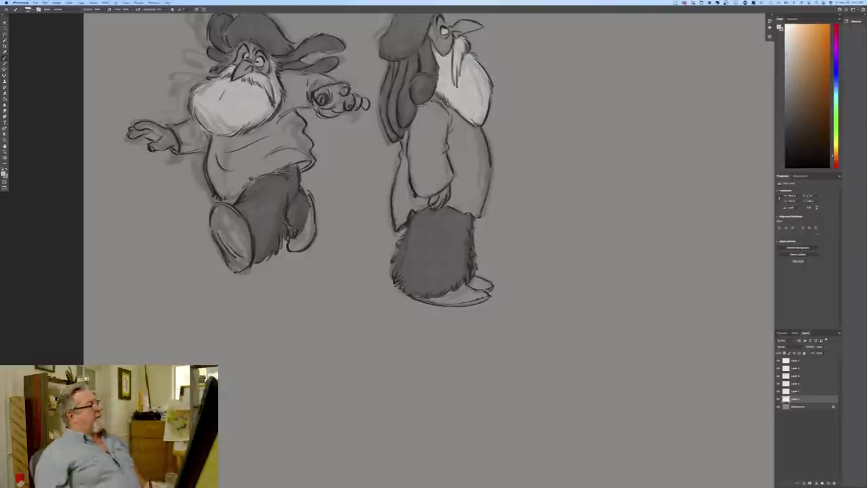
key("ctrl+minus")
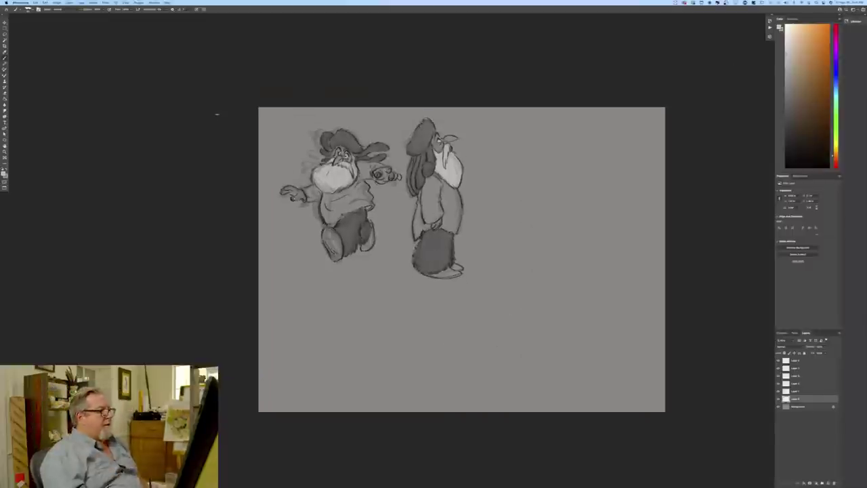
key("e")
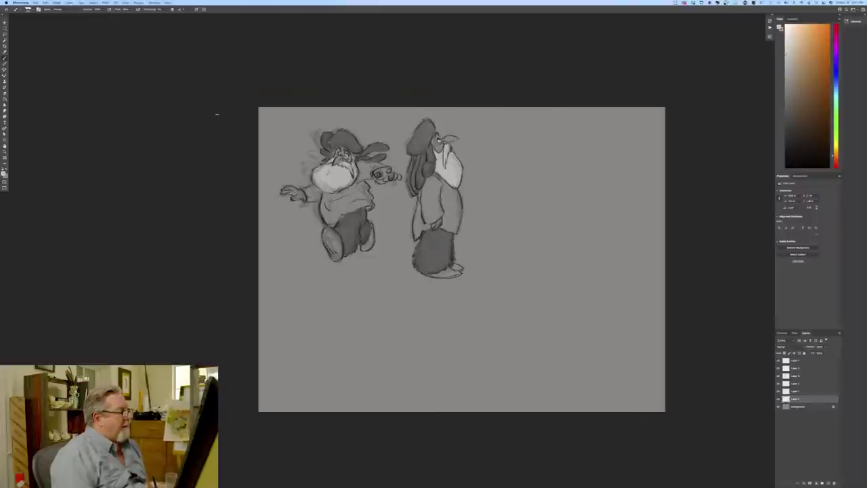
key("ctrl+plus")
key("ctrl+plus")
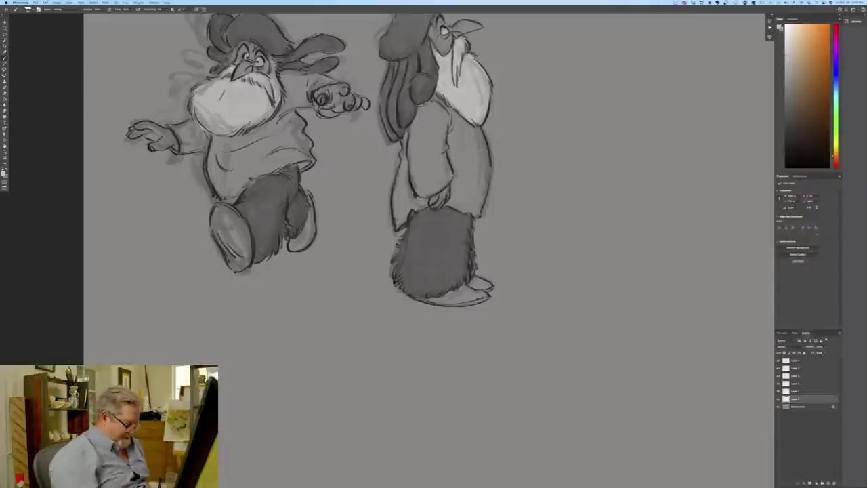
key("super+minus")
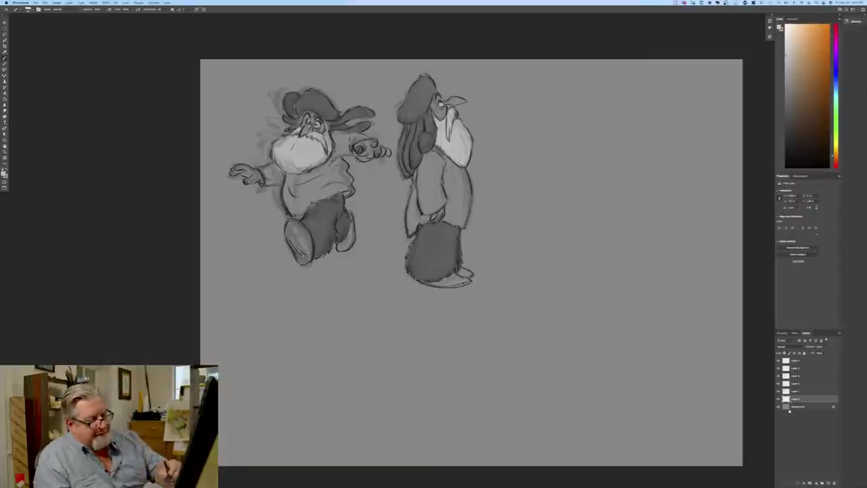
left_click(802, 362)
left_click(828, 484)
left_click(5, 176)
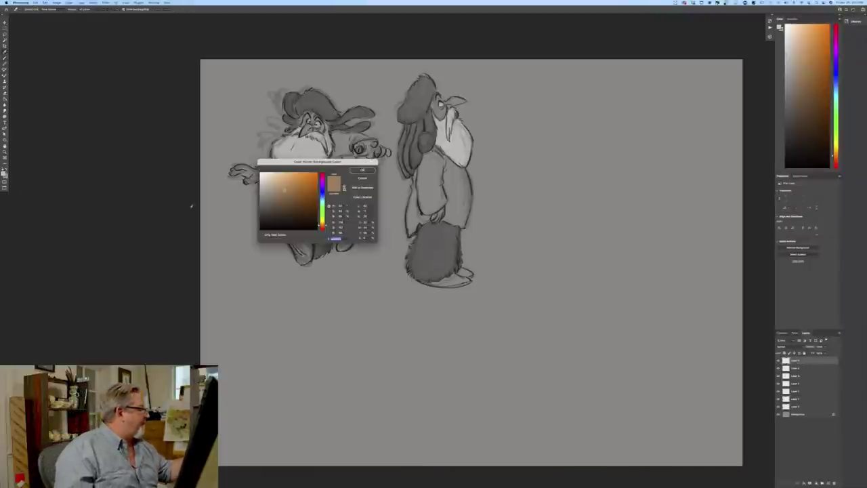
left_click(279, 225)
left_click(363, 171)
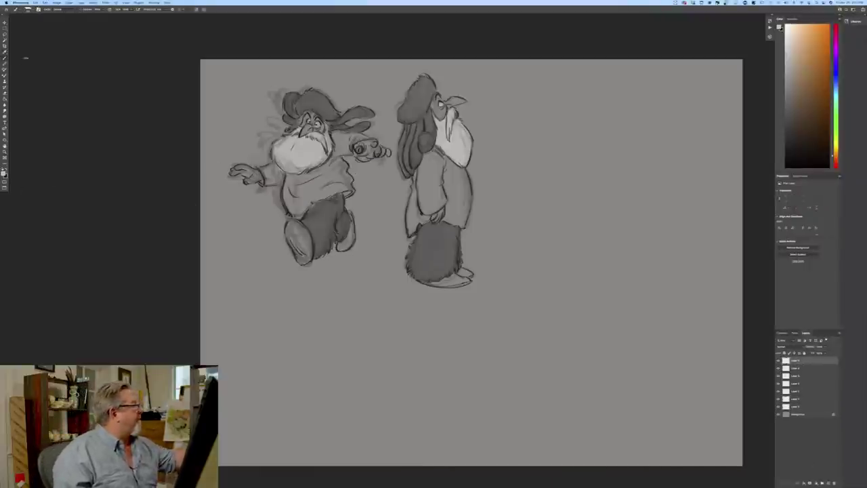
key("super+plus")
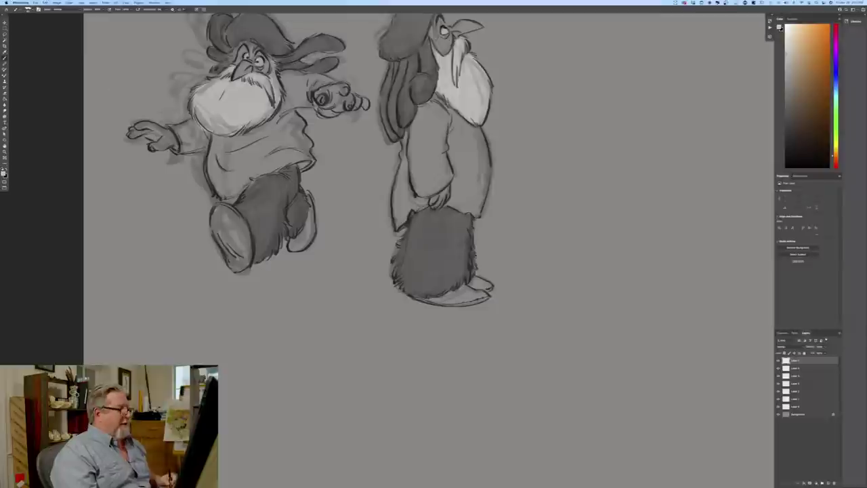
left_click_drag(317, 346, 166, 432)
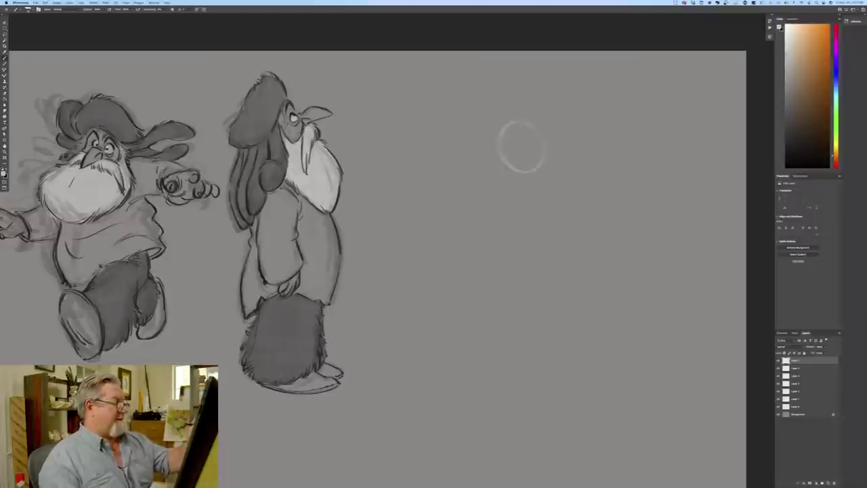
key("super+z")
key("super+z")
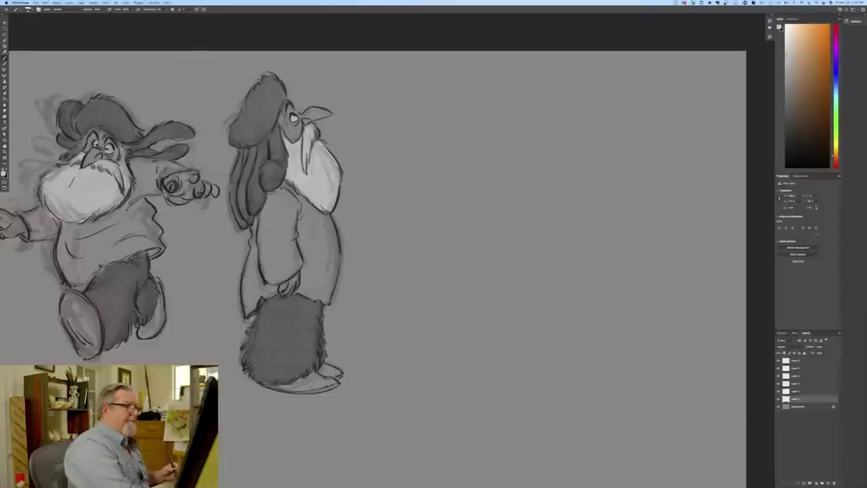
- Set the foreground colour to a very dark brown and add a new layer above all the others
left_click(3, 174)
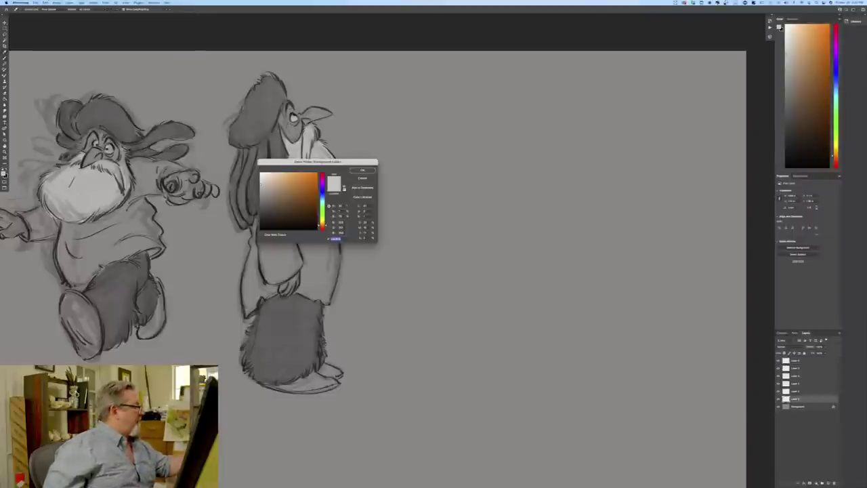
left_click(280, 224)
left_click(362, 170)
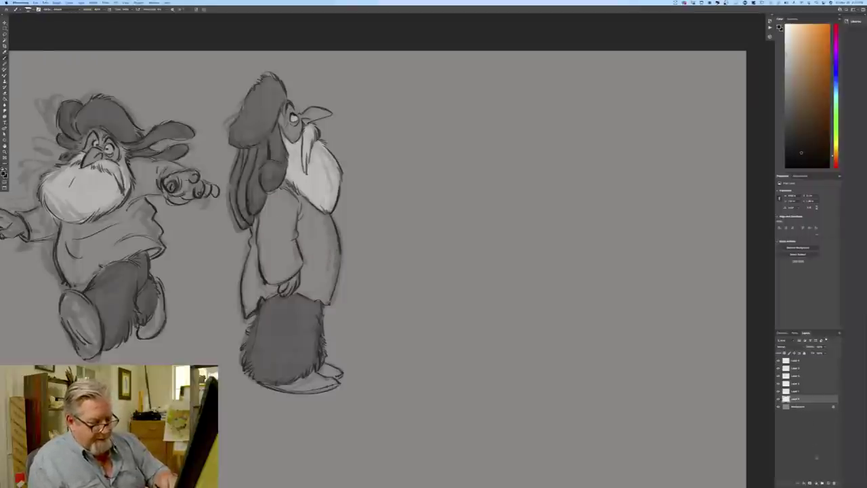
left_click(796, 362)
left_click(828, 483)
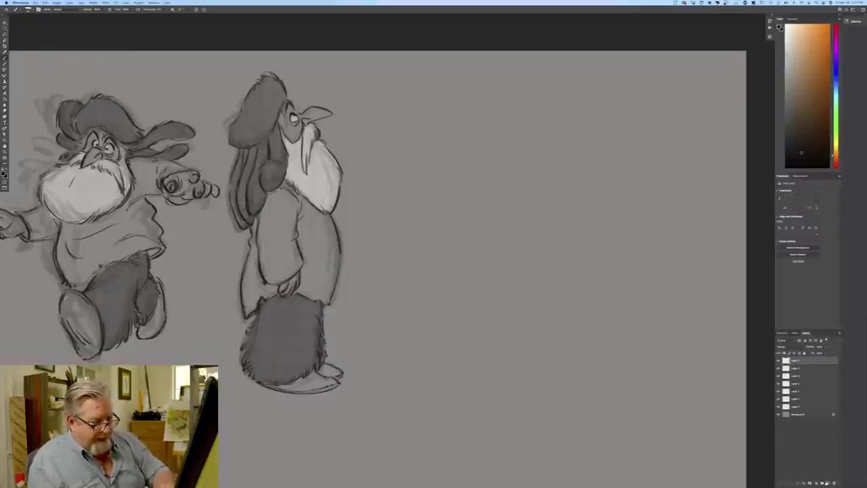
- Sketch a third figure's head on the empty side of the canvas: round face, small eyes and nose, and the beard's side strokes
mouse_move(513, 133)
left_mouse_down()
mouse_move(522, 176)
mouse_move(515, 133)
mouse_move(544, 135)
mouse_move(535, 130)
mouse_move(519, 144)
mouse_move(540, 149)
mouse_move(541, 129)
mouse_move(546, 145)
mouse_move(534, 147)
mouse_move(546, 150)
mouse_move(548, 132)
mouse_move(540, 128)
left_mouse_up()
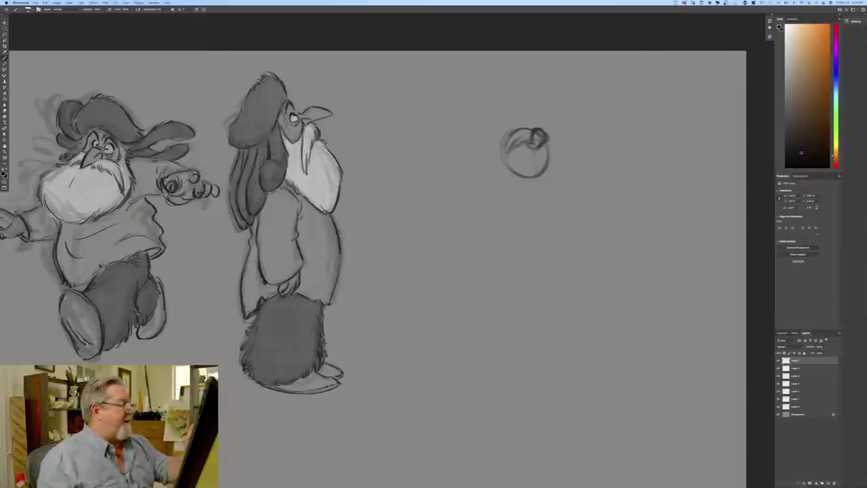
left_click_drag(557, 157, 565, 175)
left_click_drag(518, 159, 510, 201)
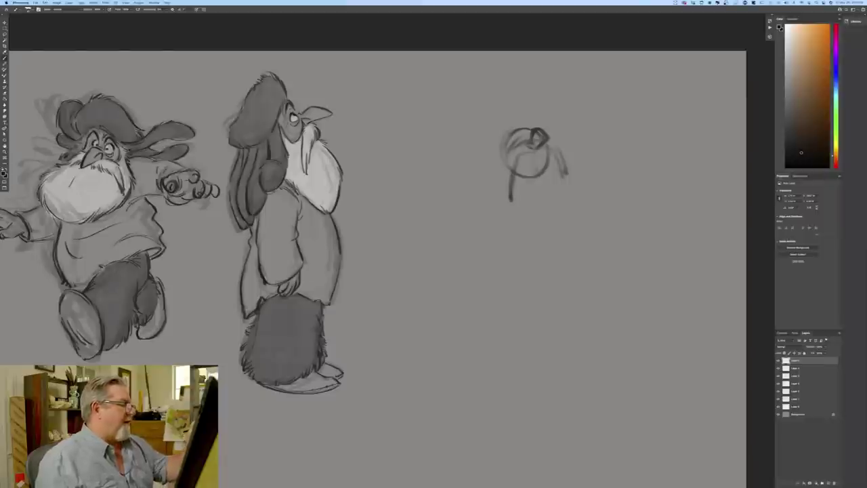
mouse_move(514, 146)
left_mouse_down()
mouse_move(526, 141)
mouse_move(524, 126)
mouse_move(511, 149)
left_mouse_up()
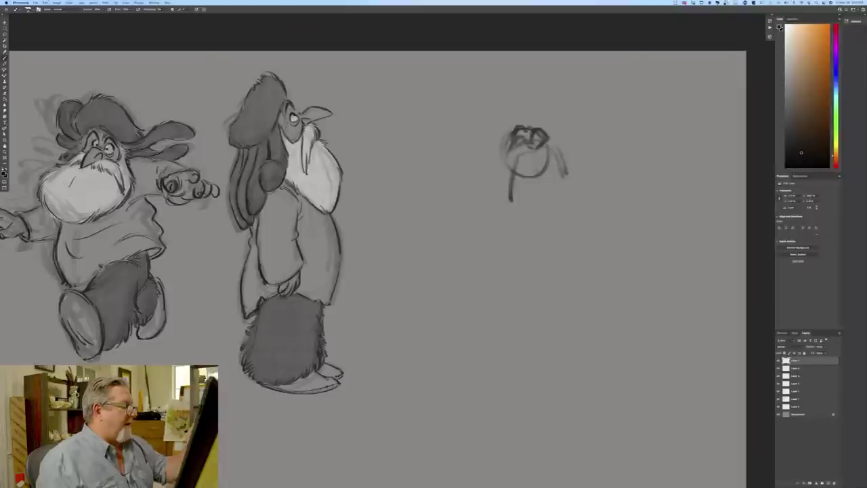
left_click_drag(564, 160, 570, 187)
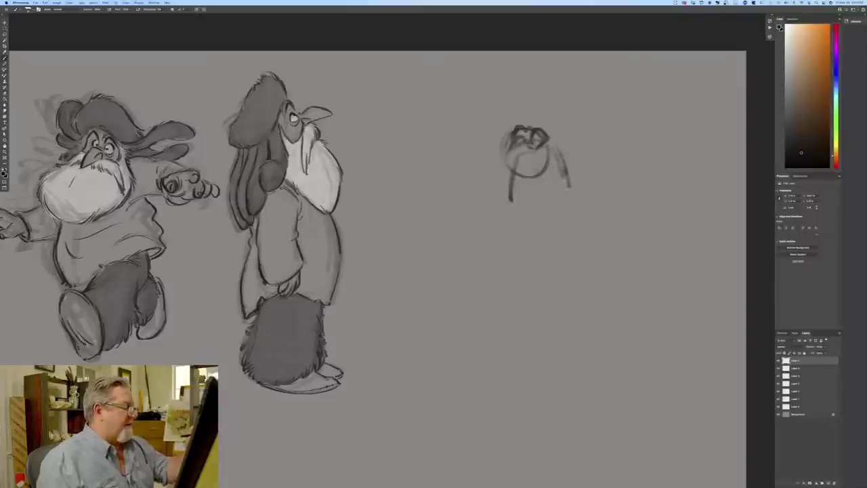
mouse_move(531, 152)
left_mouse_down()
mouse_move(519, 158)
mouse_move(552, 146)
mouse_move(568, 195)
mouse_move(513, 164)
mouse_move(515, 217)
left_mouse_up()
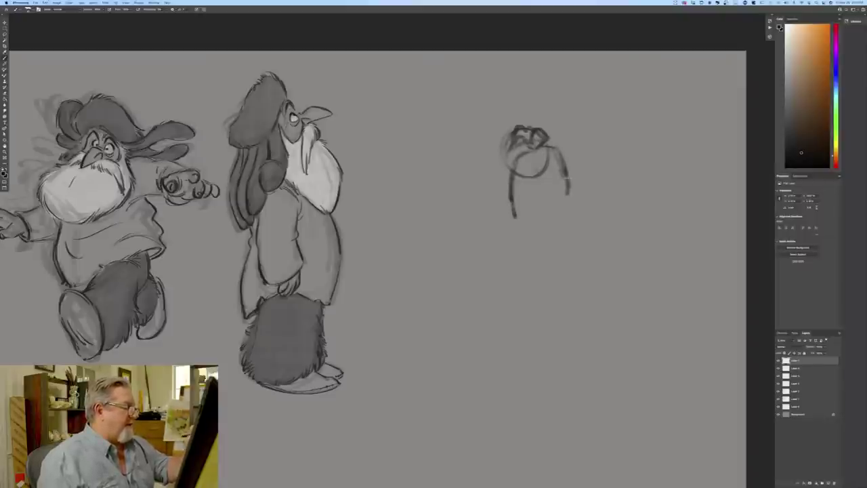
mouse_move(532, 160)
left_mouse_down()
mouse_move(548, 163)
mouse_move(516, 200)
left_mouse_up()
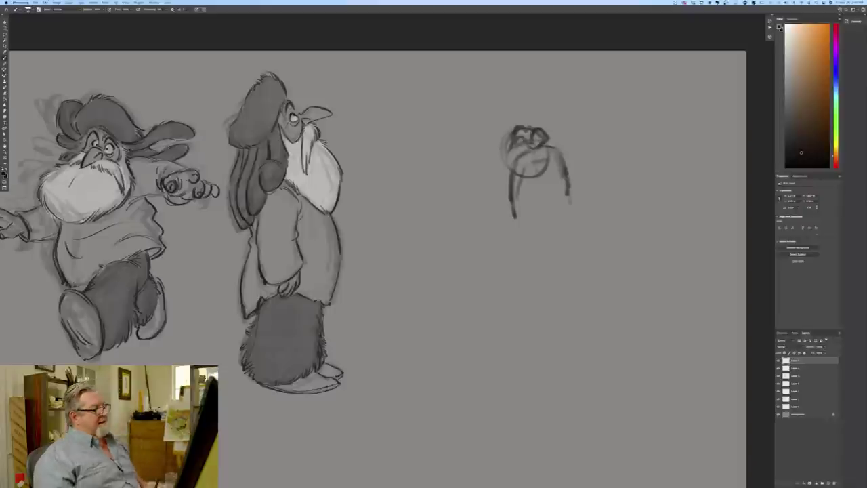
left_click_drag(509, 153, 504, 170)
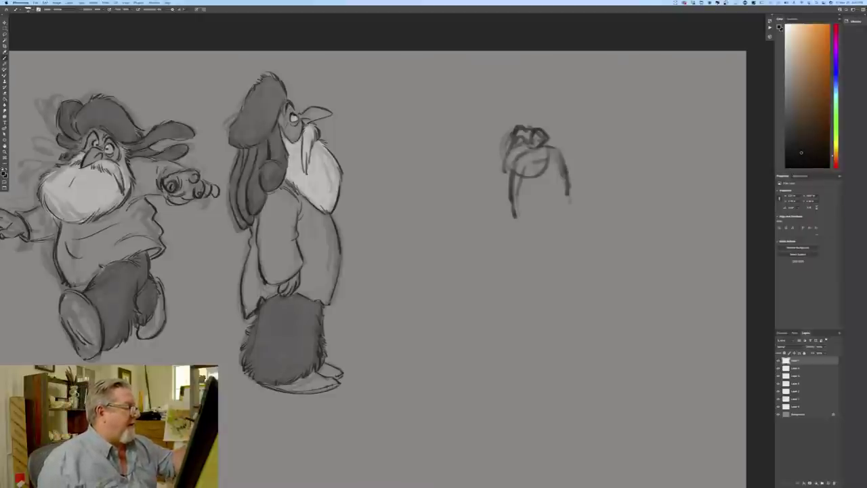
- Rough in a cap outline around the third figure's head and a light shoulder line
mouse_move(535, 126)
left_mouse_down()
mouse_move(510, 137)
mouse_move(500, 157)
left_mouse_up()
mouse_move(551, 124)
left_mouse_down()
mouse_move(528, 105)
mouse_move(503, 114)
mouse_move(485, 145)
mouse_move(484, 169)
mouse_move(476, 170)
left_mouse_up()
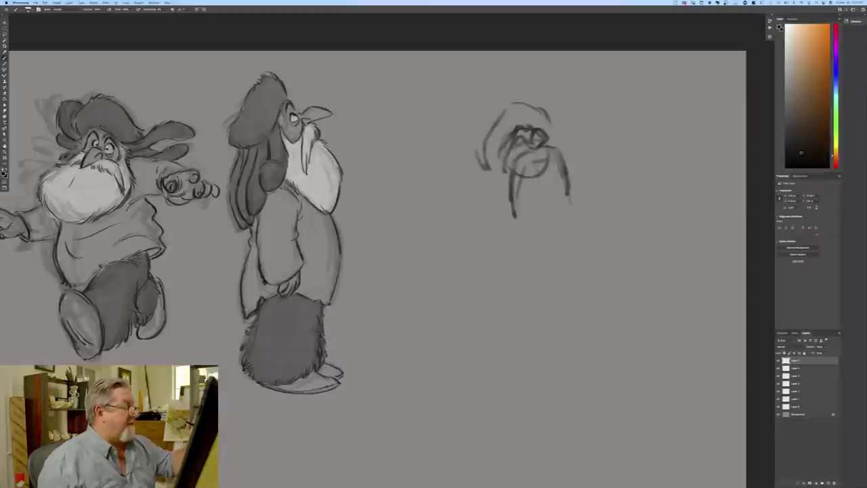
left_click_drag(589, 183, 632, 198)
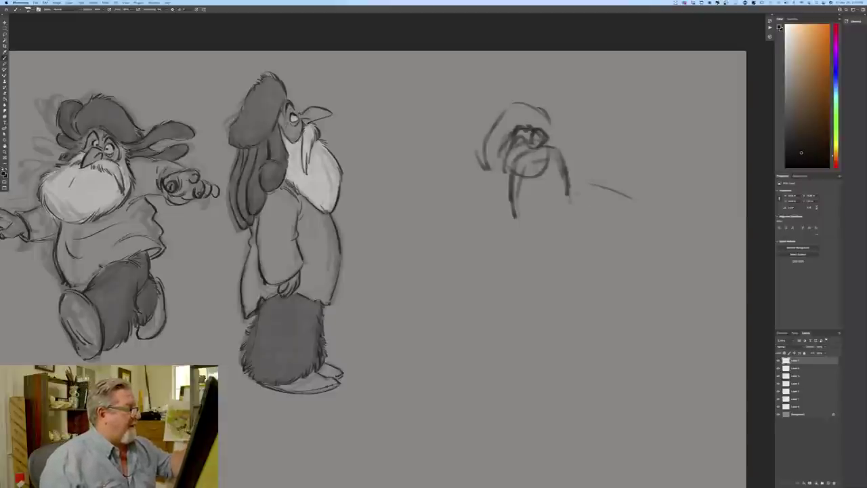
- Sketch the third figure's long full beard, widening from the cheeks and closing in a rounded bottom edge
left_click_drag(569, 186, 575, 195)
left_click_drag(555, 162, 587, 214)
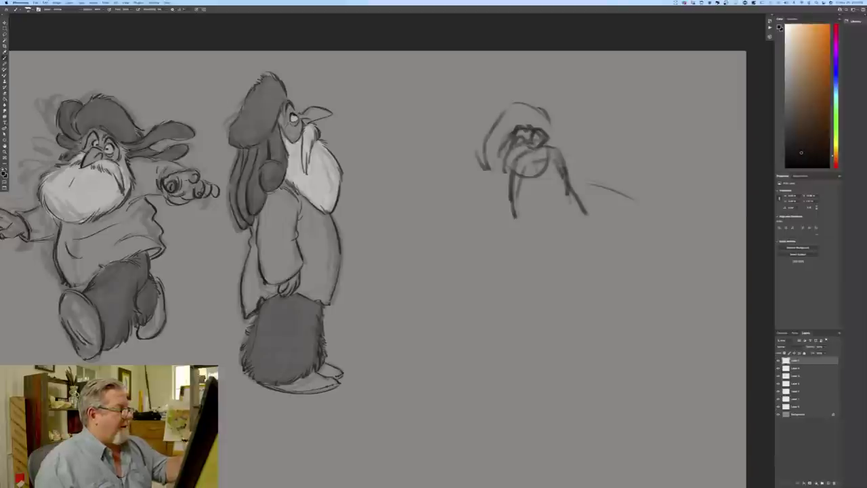
mouse_move(564, 175)
left_mouse_down()
mouse_move(584, 212)
mouse_move(567, 237)
left_mouse_up()
left_click_drag(493, 207, 549, 233)
left_click_drag(494, 195, 519, 222)
mouse_move(499, 166)
left_mouse_down()
mouse_move(510, 216)
mouse_move(561, 237)
left_mouse_up()
left_click_drag(581, 182, 564, 238)
mouse_move(577, 207)
left_mouse_down()
mouse_move(546, 240)
mouse_move(512, 231)
left_mouse_up()
left_click_drag(498, 204, 549, 248)
- Build up the third figure's cap outline with heavier strokes over the crown and sides
left_click_drag(552, 123, 560, 144)
mouse_move(528, 99)
left_mouse_down()
mouse_move(557, 126)
mouse_move(516, 103)
mouse_move(492, 129)
mouse_move(553, 102)
mouse_move(483, 141)
mouse_move(479, 158)
mouse_move(486, 170)
left_mouse_up()
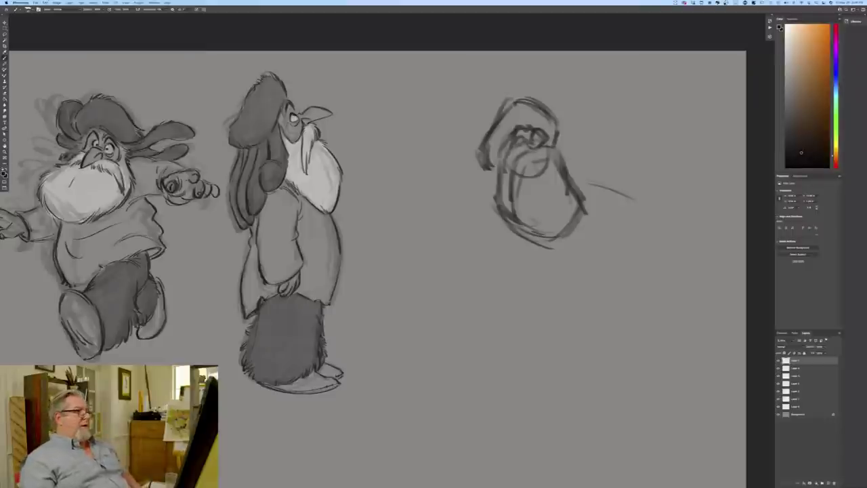
mouse_move(507, 103)
left_mouse_down()
mouse_move(563, 123)
mouse_move(560, 150)
left_mouse_up()
left_click_drag(634, 200, 637, 201)
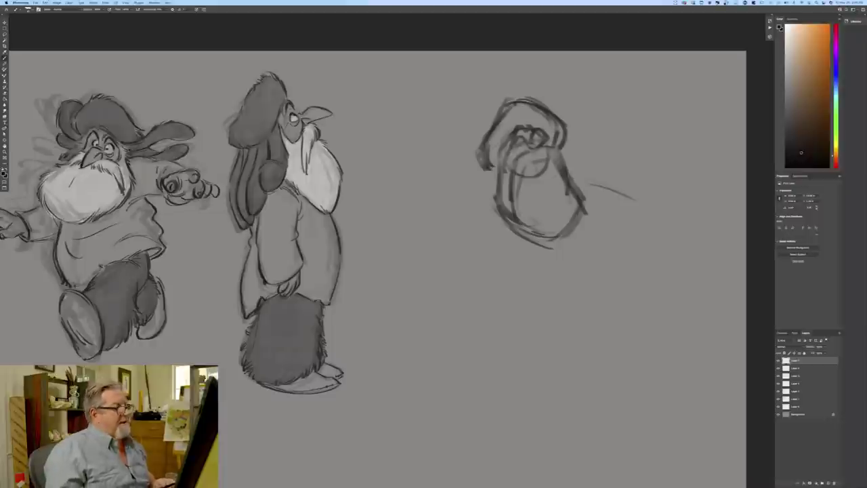
- Erase the third figure's cap outline and redraw it as a taller, rounder cap with sides falling to the shoulders
mouse_move(562, 117)
left_mouse_down()
mouse_move(558, 148)
mouse_move(540, 109)
mouse_move(507, 103)
mouse_move(479, 160)
left_mouse_up()
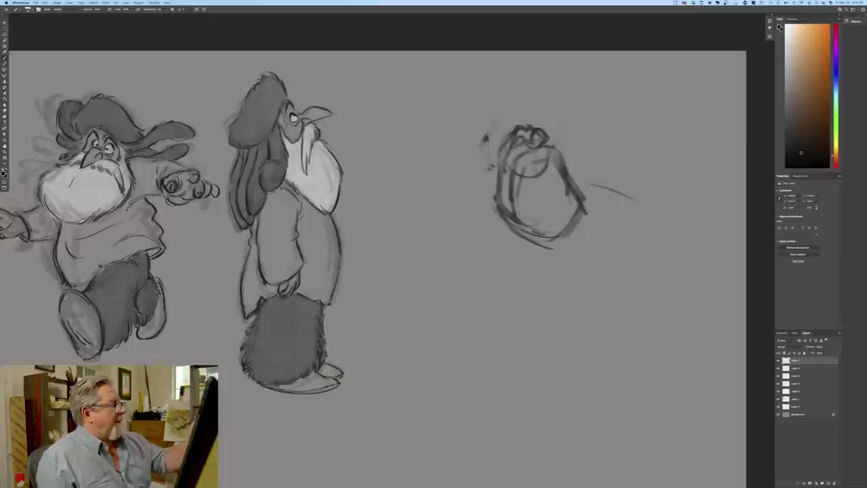
mouse_move(508, 100)
left_mouse_down()
mouse_move(560, 110)
mouse_move(560, 149)
left_mouse_up()
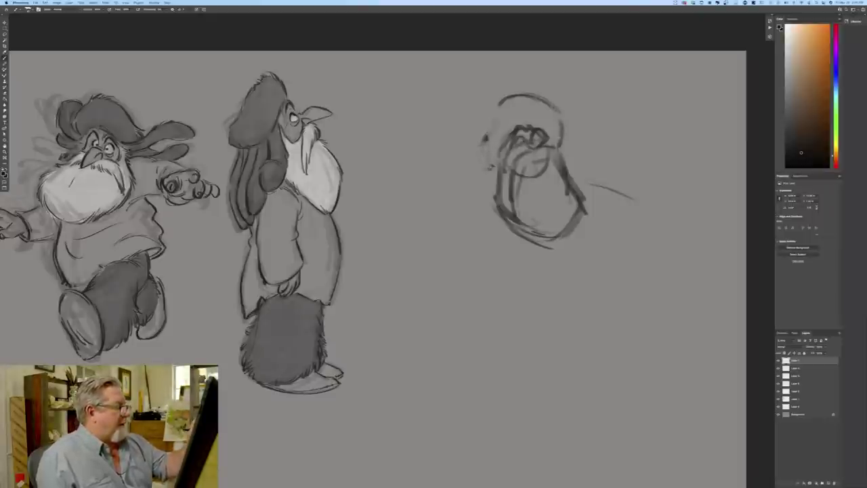
mouse_move(513, 101)
left_mouse_down()
mouse_move(559, 119)
mouse_move(544, 99)
mouse_move(495, 119)
mouse_move(481, 146)
mouse_move(496, 169)
left_mouse_up()
left_click_drag(556, 138, 582, 178)
left_click_drag(491, 155, 481, 185)
- Sketch the third figure's shoulders and outstretched arms, ending each sleeve in a curved cuff
mouse_move(585, 179)
left_mouse_down()
mouse_move(619, 186)
mouse_move(599, 184)
mouse_move(622, 221)
left_mouse_up()
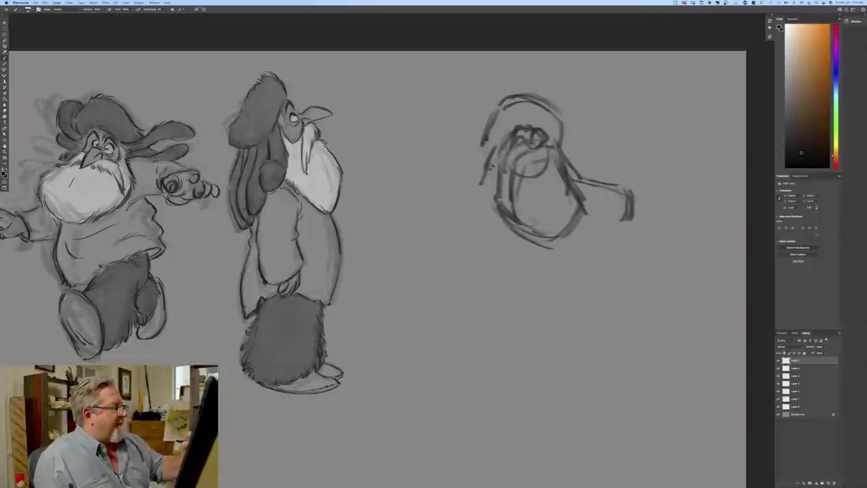
left_click_drag(484, 179, 424, 206)
mouse_move(583, 179)
left_mouse_down()
mouse_move(633, 194)
mouse_move(630, 222)
left_mouse_up()
left_click_drag(642, 197, 636, 227)
left_click_drag(472, 186, 418, 202)
mouse_move(472, 190)
left_mouse_down()
mouse_move(430, 203)
mouse_move(435, 238)
left_mouse_up()
left_click_drag(424, 214, 425, 230)
- Sketch both sides of the third figure's coat below the beard and its pointed lower hem
mouse_move(581, 217)
left_mouse_down()
mouse_move(582, 291)
mouse_move(593, 282)
left_mouse_up()
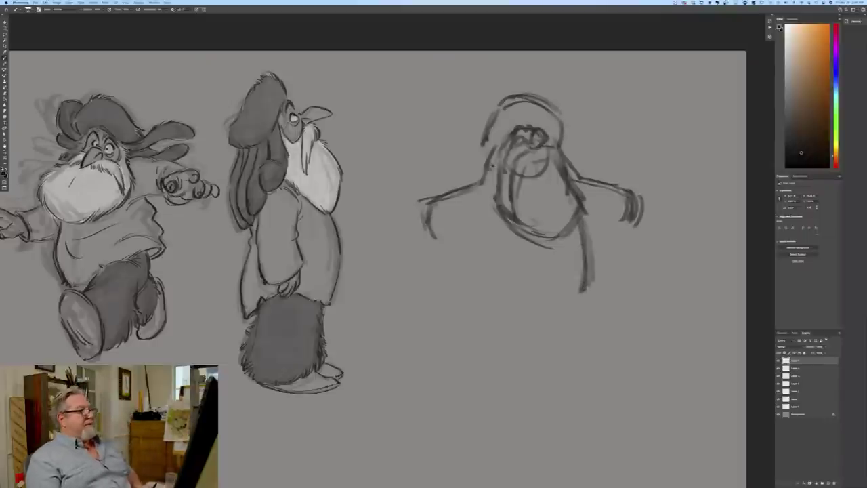
left_click_drag(578, 215, 583, 292)
left_click_drag(490, 225, 479, 299)
mouse_move(585, 234)
left_mouse_down()
mouse_move(592, 292)
mouse_move(549, 327)
left_mouse_up()
left_click_drag(585, 304, 560, 326)
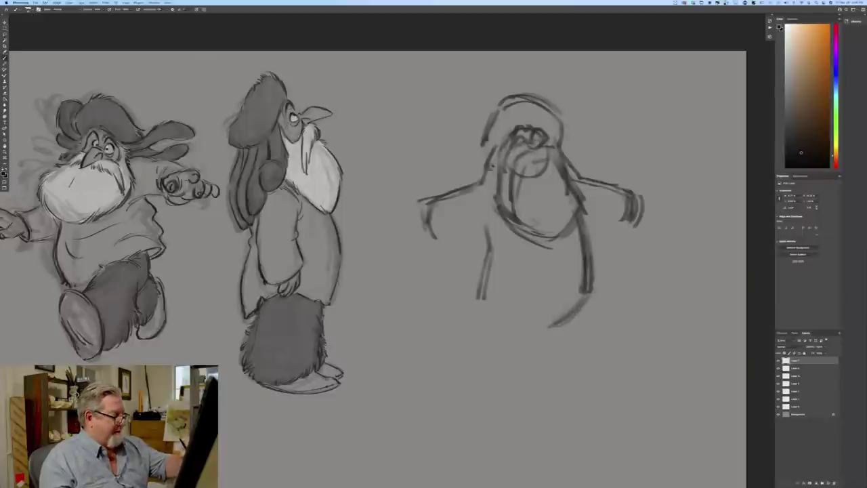
mouse_move(482, 296)
left_mouse_down()
mouse_move(540, 328)
mouse_move(553, 324)
left_mouse_up()
- Sketch the third figure's two baggy trouser legs spread apart below the coat hem
mouse_move(587, 301)
left_mouse_down()
mouse_move(593, 366)
mouse_move(560, 386)
left_mouse_up()
left_click_drag(534, 343, 545, 376)
mouse_move(586, 316)
left_mouse_down()
mouse_move(599, 356)
mouse_move(549, 386)
left_mouse_up()
left_click_drag(540, 334, 515, 381)
left_click_drag(486, 309, 449, 377)
left_click_drag(526, 348, 521, 382)
left_click_drag(523, 384, 471, 381)
left_click_drag(505, 387, 466, 387)
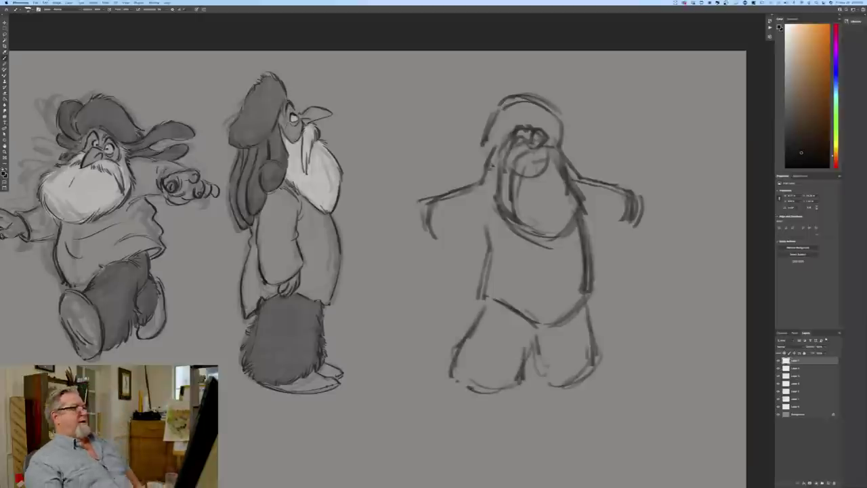
- Draw the coat's centre line, strengthen the outer trouser leg and sketch both feet of the third figure
left_click_drag(546, 212, 543, 342)
left_click_drag(585, 306, 597, 364)
mouse_move(591, 324)
left_mouse_down()
mouse_move(602, 361)
mouse_move(565, 386)
left_mouse_up()
mouse_move(607, 357)
left_mouse_down()
mouse_move(591, 379)
mouse_move(549, 387)
mouse_move(598, 386)
mouse_move(612, 396)
mouse_move(561, 400)
left_mouse_up()
mouse_move(502, 388)
left_mouse_down()
mouse_move(498, 398)
mouse_move(450, 398)
left_mouse_up()
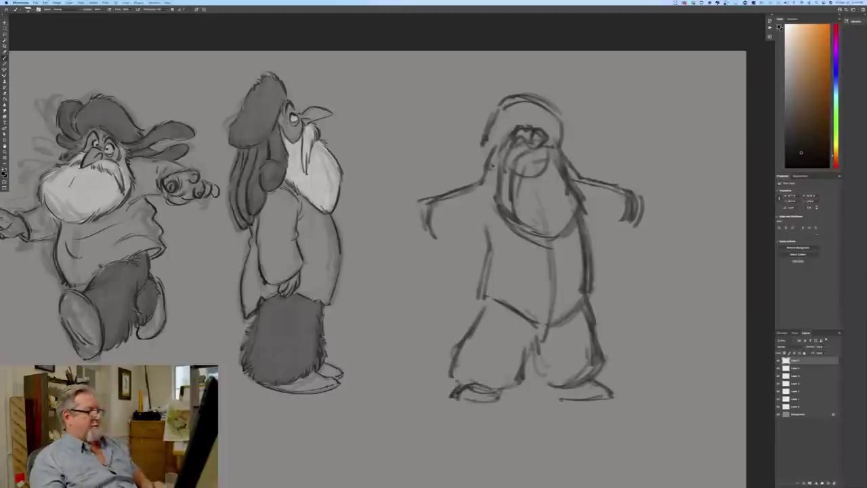
- Draw the undersides of both sleeves and the armhole line on the third figure's coat
left_click_drag(621, 223, 584, 221)
mouse_move(457, 235)
left_mouse_down()
mouse_move(483, 226)
mouse_move(503, 232)
left_mouse_up()
left_click_drag(482, 194, 495, 234)
- Add the cap's ear flaps resting on both shoulders and darken the cap's outer edge on the third figure
mouse_move(495, 175)
left_mouse_down()
mouse_move(480, 188)
mouse_move(469, 179)
mouse_move(462, 190)
left_mouse_up()
left_click_drag(568, 161, 586, 177)
left_click_drag(483, 167, 458, 195)
mouse_move(486, 158)
left_mouse_down()
mouse_move(481, 169)
mouse_move(495, 149)
mouse_move(486, 153)
left_mouse_up()
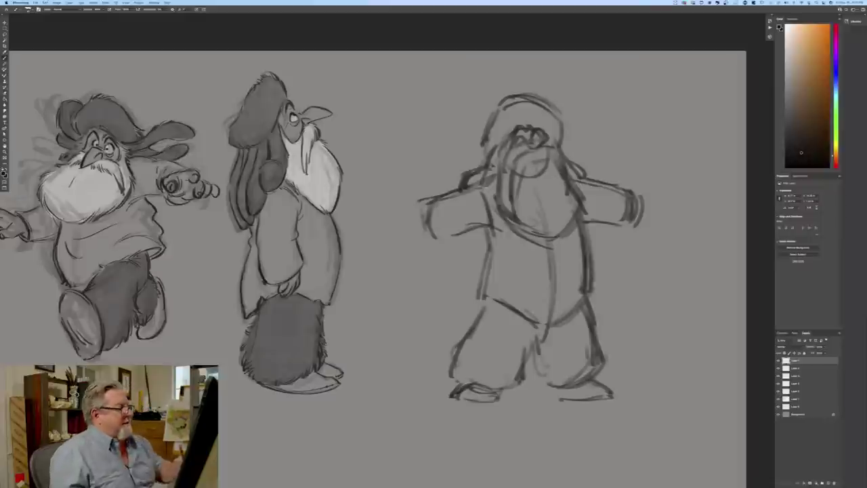
left_click_drag(488, 146, 479, 164)
mouse_move(501, 107)
left_mouse_down()
mouse_move(563, 116)
mouse_move(565, 154)
left_mouse_up()
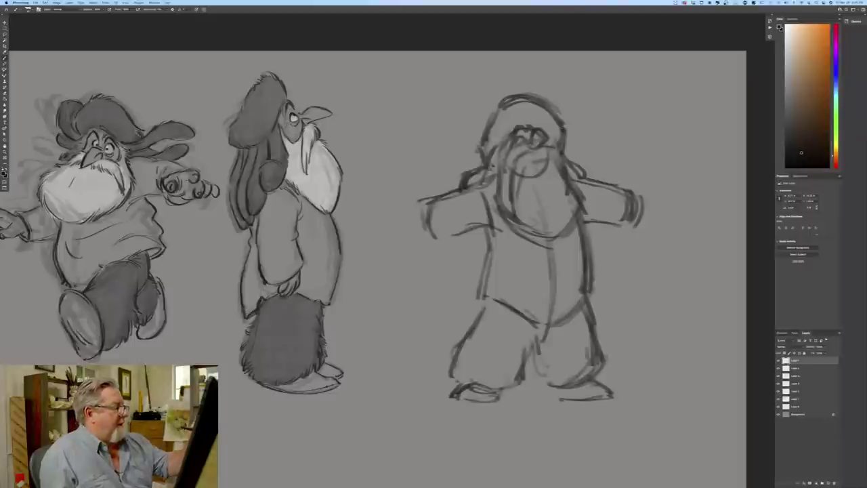
- Firm up the third figure's sleeves and cuffs and sketch both open hands with fingers
left_click_drag(432, 211, 438, 245)
left_click_drag(419, 204, 476, 188)
mouse_move(582, 179)
left_mouse_down()
mouse_move(631, 198)
mouse_move(623, 230)
mouse_move(650, 217)
mouse_move(632, 191)
mouse_move(639, 184)
mouse_move(664, 214)
mouse_move(633, 216)
left_mouse_up()
mouse_move(411, 226)
left_mouse_down()
mouse_move(422, 230)
mouse_move(380, 222)
mouse_move(405, 234)
left_mouse_up()
left_click_drag(391, 229, 423, 236)
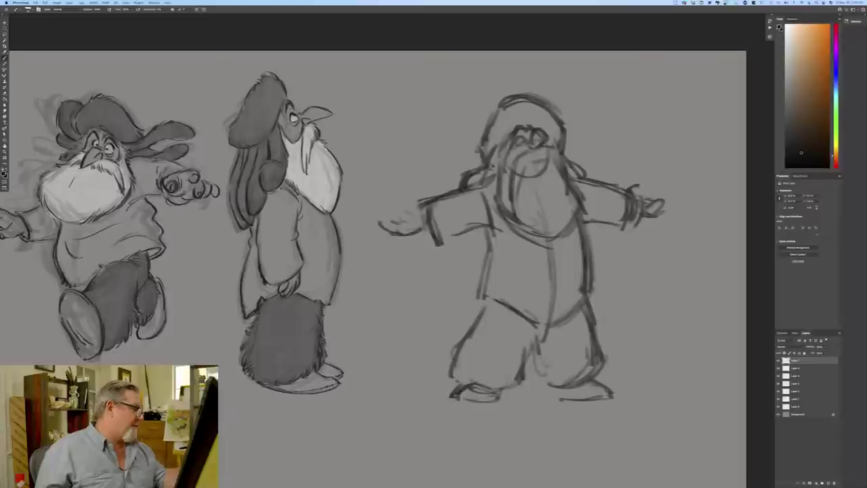
left_click_drag(415, 196, 374, 230)
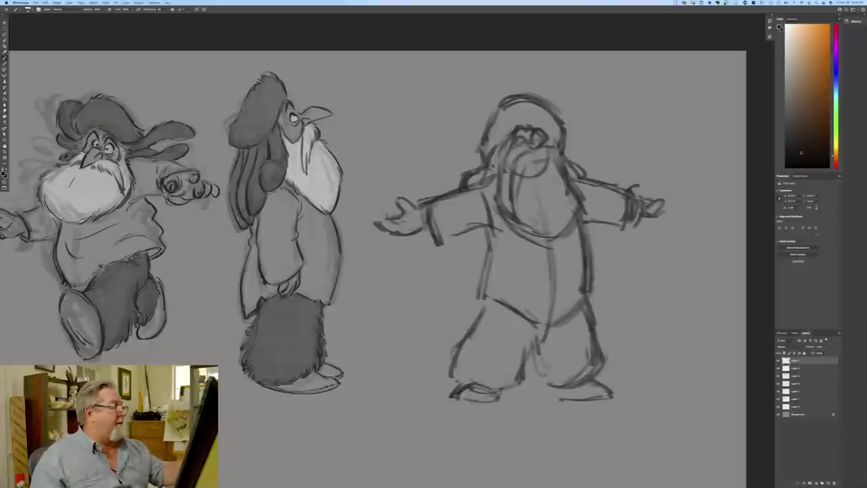
- Strengthen the side and lower edges of the third figure's beard
mouse_move(568, 169)
left_mouse_down()
mouse_move(585, 195)
mouse_move(552, 242)
left_mouse_up()
left_click_drag(496, 216, 511, 218)
mouse_move(497, 169)
left_mouse_down()
mouse_move(493, 204)
mouse_move(510, 218)
left_mouse_up()
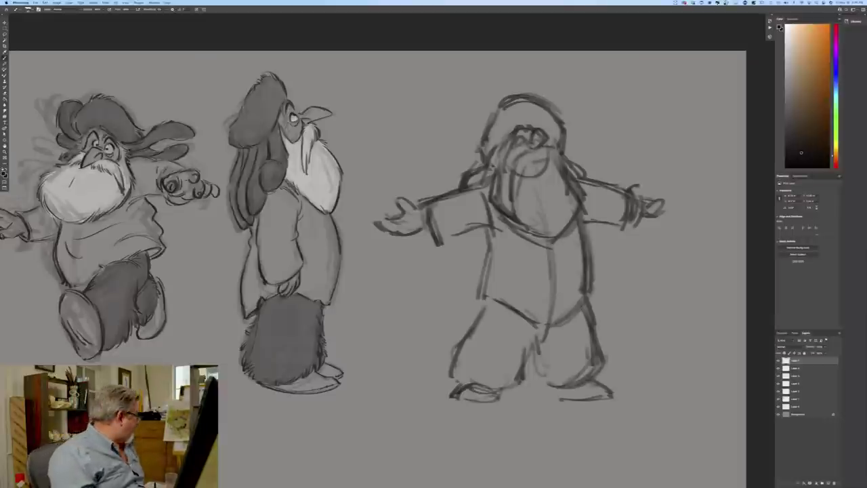
- Darken the third figure's sleeves, coat sides and hem, and rework the trouser legs with shaggy fur edges
left_click_drag(422, 207, 439, 240)
mouse_move(628, 207)
left_mouse_down()
mouse_move(623, 231)
mouse_move(584, 220)
left_mouse_up()
left_click_drag(453, 234, 499, 232)
mouse_move(488, 198)
left_mouse_down()
mouse_move(497, 218)
mouse_move(474, 313)
mouse_move(479, 306)
mouse_move(551, 329)
mouse_move(588, 298)
mouse_move(612, 356)
mouse_move(595, 378)
mouse_move(553, 388)
left_mouse_up()
left_click_drag(540, 351, 548, 382)
left_click_drag(557, 327, 512, 392)
mouse_move(483, 306)
left_mouse_down()
mouse_move(454, 345)
mouse_move(447, 382)
mouse_move(475, 392)
mouse_move(448, 398)
mouse_move(468, 403)
mouse_move(449, 400)
left_mouse_up()
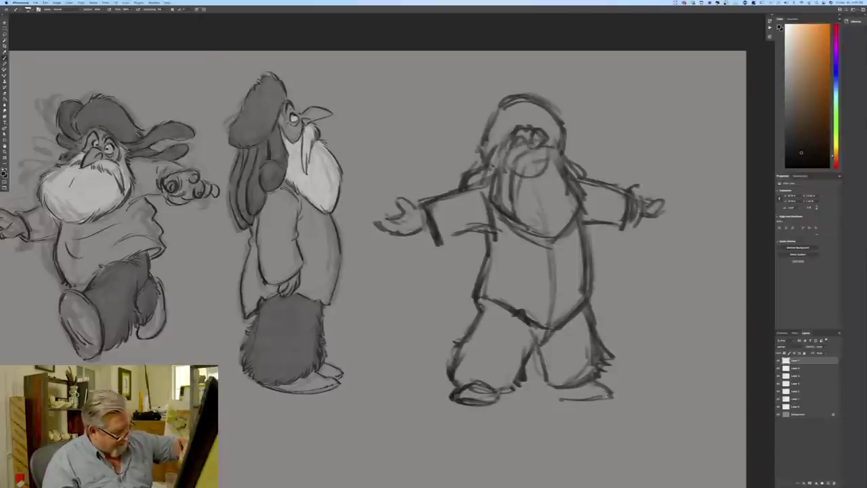
- Redraw the third figure's foot beneath the jagged-edged trouser leg with heavier strokes and fur around the ankle
mouse_move(591, 384)
left_mouse_down()
mouse_move(617, 393)
mouse_move(557, 401)
mouse_move(602, 403)
left_mouse_up()
left_click_drag(554, 386, 548, 395)
mouse_move(606, 372)
left_mouse_down()
mouse_move(598, 383)
mouse_move(609, 388)
mouse_move(546, 386)
left_mouse_up()
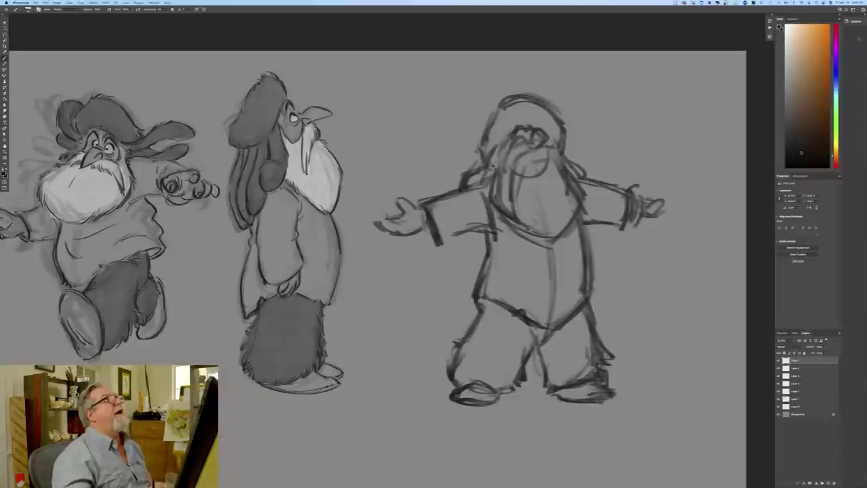
- Switch to the open painting of the bear and the bearded man in the fur cap
mouse_move(552, 1)
left_mouse_down()
mouse_move(513, 14)
mouse_move(496, 90)
left_mouse_up()
key("f")
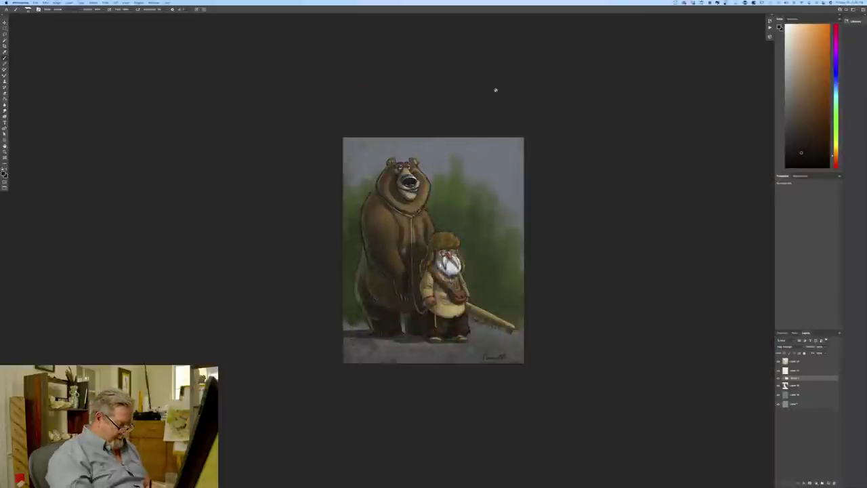
- Examine the painting of the bear and the bearded man in the fur cap at closer magnification
key("super+plus")
key("super+plus")
key("super+plus")
key("super+minus")
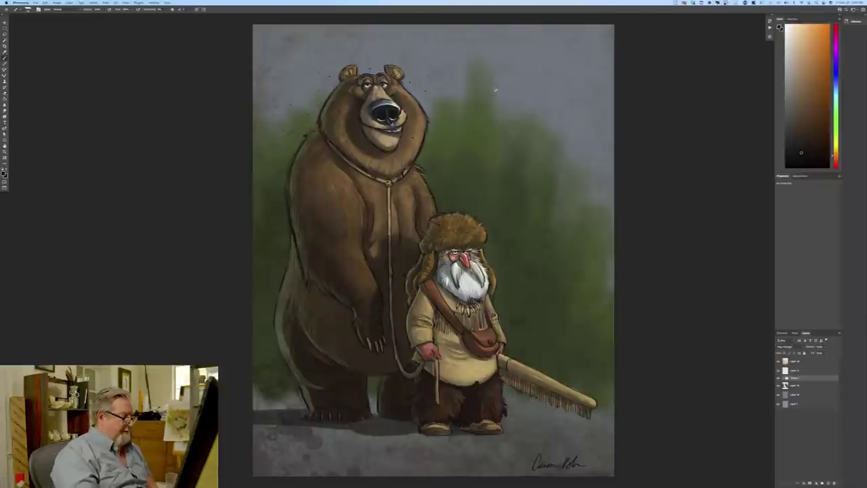
key("super+plus")
key("super+minus")
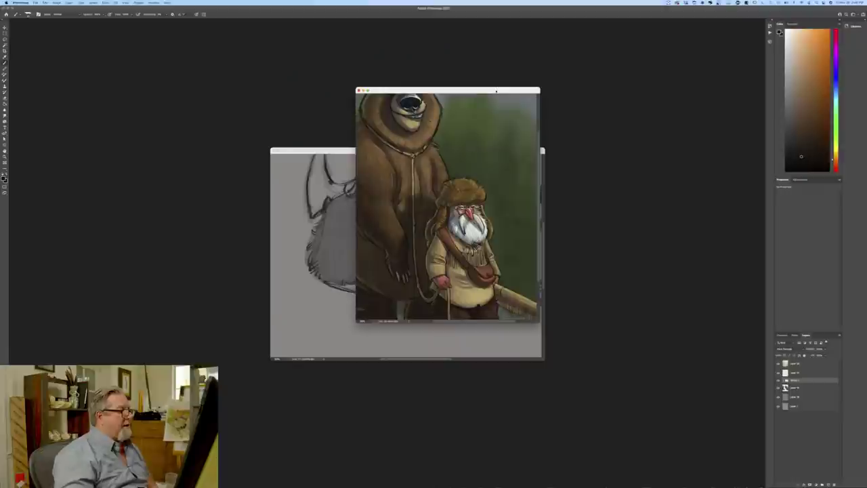
- Shrink the reference painting's window, move it off the sketch to clear the workspace, and return to the character sketch
left_click(496, 90)
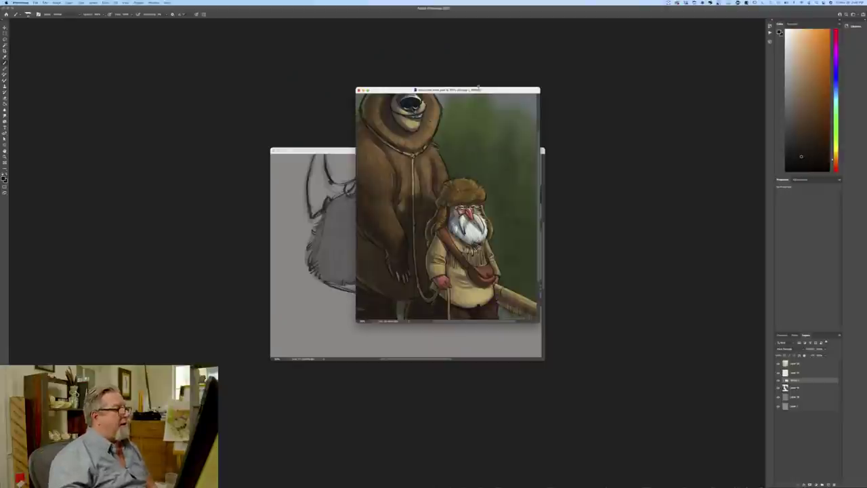
key("ctrl+minus")
key("ctrl+minus")
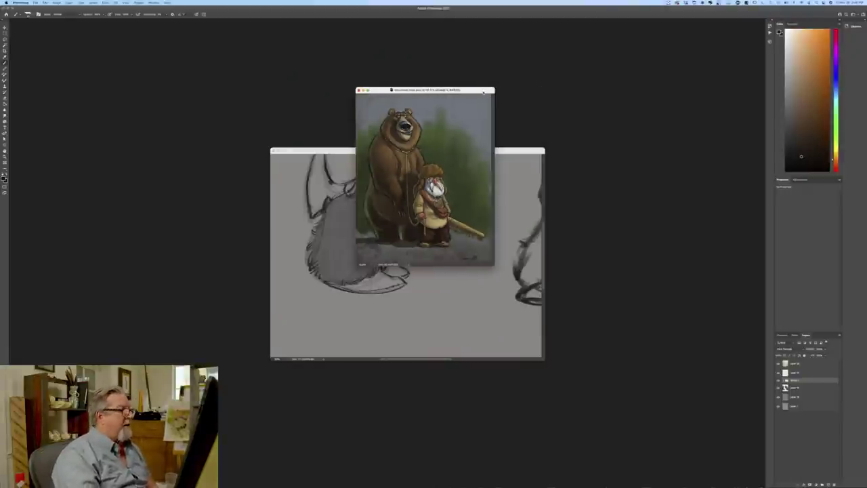
left_click_drag(484, 91, 603, 0)
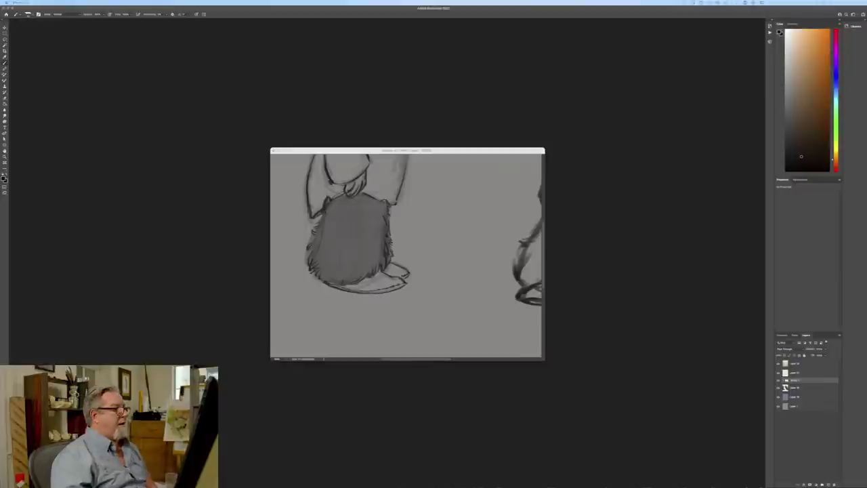
left_click(503, 151)
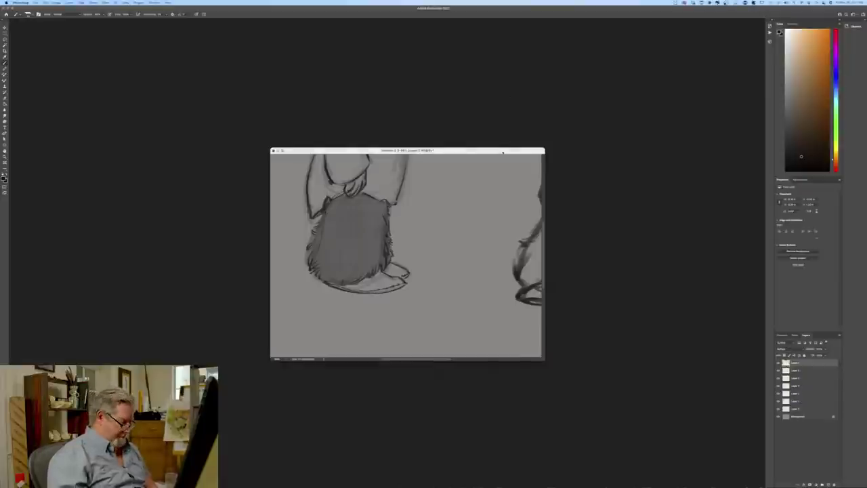
key("super+minus")
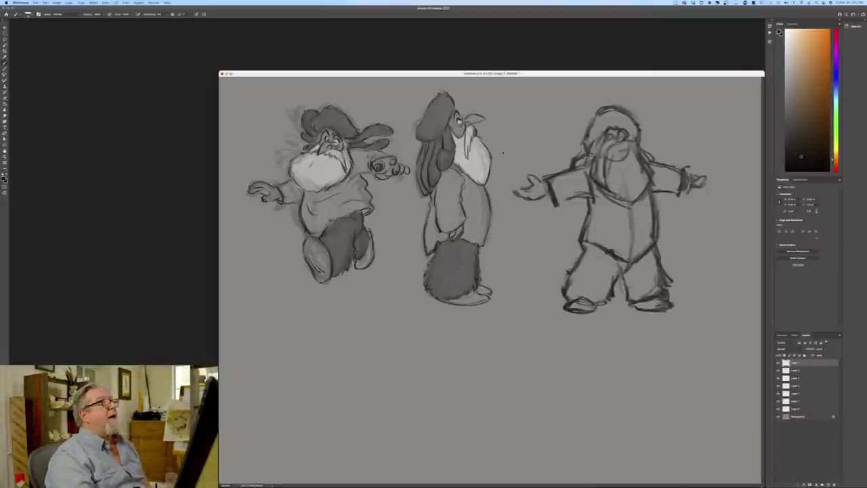
- Redraw the third figure's cap with a narrower, more angular outline and straighter sides
key("super+equal")
left_click_drag(309, 341, 285, 413)
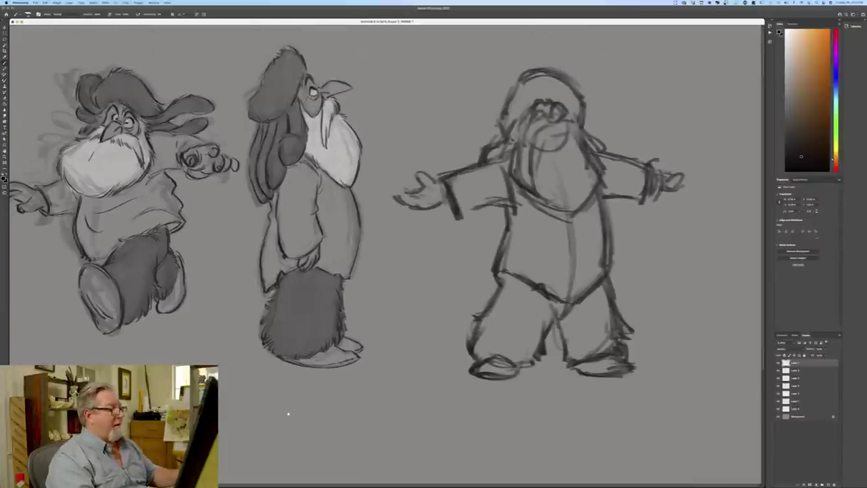
key("f")
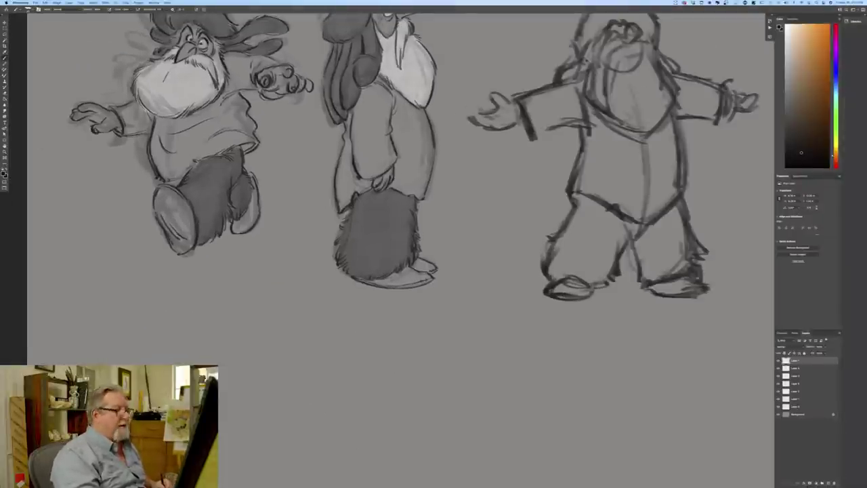
left_click_drag(385, 365, 270, 412)
mouse_move(501, 94)
left_mouse_down()
mouse_move(500, 119)
mouse_move(502, 112)
left_mouse_up()
mouse_move(468, 69)
left_mouse_down()
mouse_move(473, 86)
mouse_move(420, 106)
mouse_move(413, 127)
mouse_move(492, 83)
mouse_move(501, 115)
mouse_move(498, 89)
left_mouse_up()
mouse_move(450, 71)
left_mouse_down()
mouse_move(429, 86)
mouse_move(421, 135)
left_mouse_up()
left_click_drag(430, 94, 425, 113)
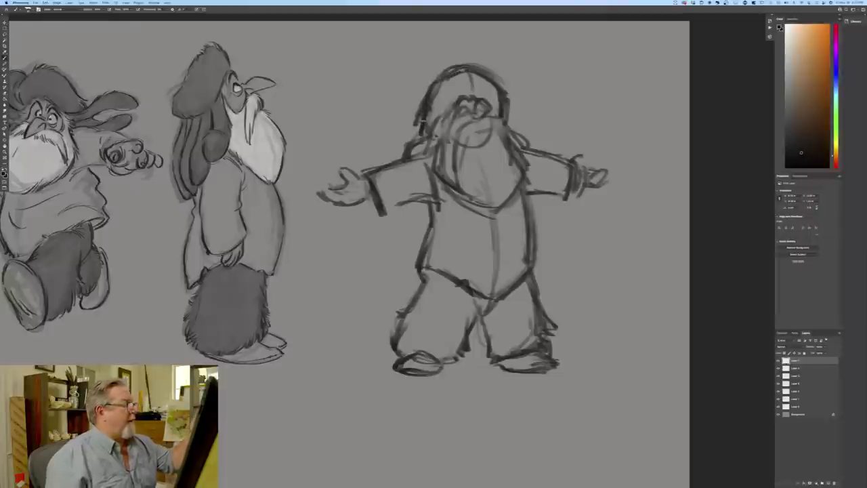
mouse_move(508, 90)
left_mouse_down()
mouse_move(507, 121)
mouse_move(504, 97)
mouse_move(465, 64)
mouse_move(436, 77)
mouse_move(416, 126)
left_mouse_up()
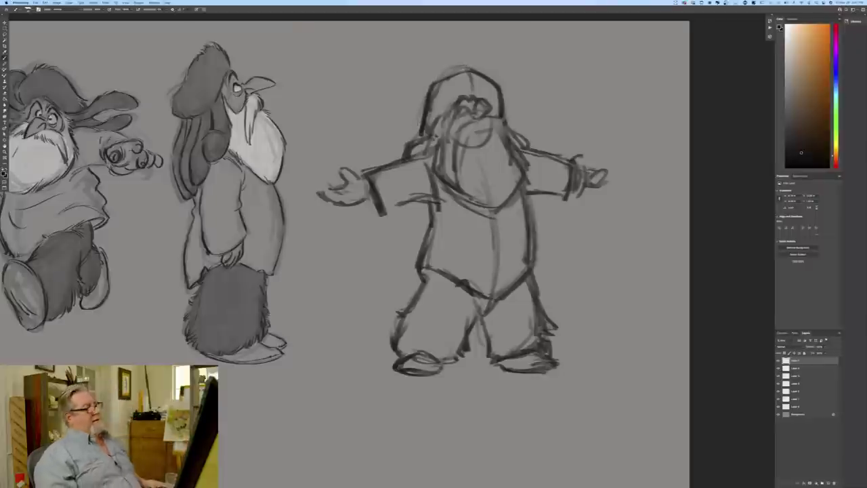
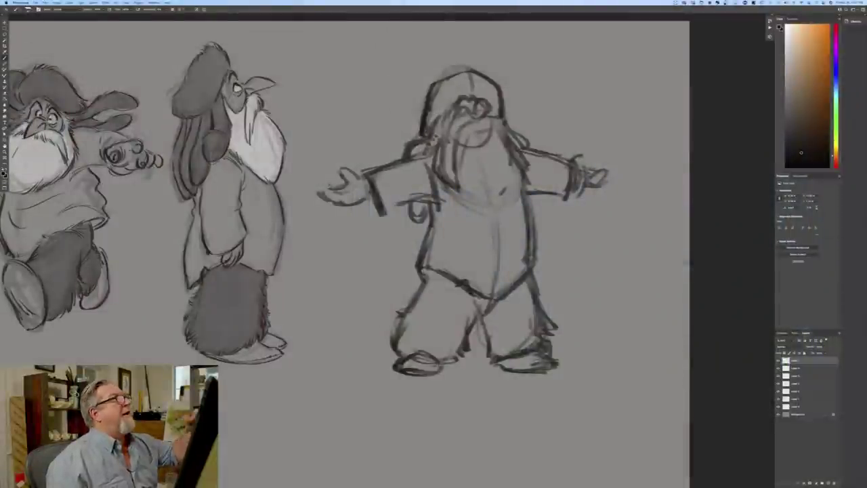
- Round out the lower edge of the third figure's beard and sketch the moustache curve beneath the nose
mouse_move(518, 153)
left_mouse_down()
mouse_move(530, 164)
mouse_move(500, 203)
mouse_move(480, 198)
mouse_move(493, 204)
left_mouse_up()
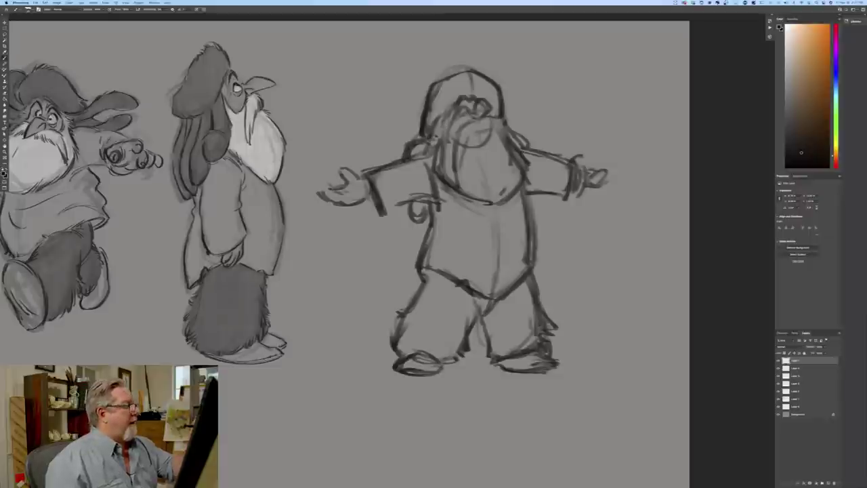
mouse_move(499, 128)
left_mouse_down()
mouse_move(456, 129)
mouse_move(454, 151)
mouse_move(503, 120)
mouse_move(513, 144)
mouse_move(465, 141)
mouse_move(482, 99)
mouse_move(497, 110)
mouse_move(481, 119)
mouse_move(458, 101)
left_mouse_up()
left_click_drag(458, 132, 457, 171)
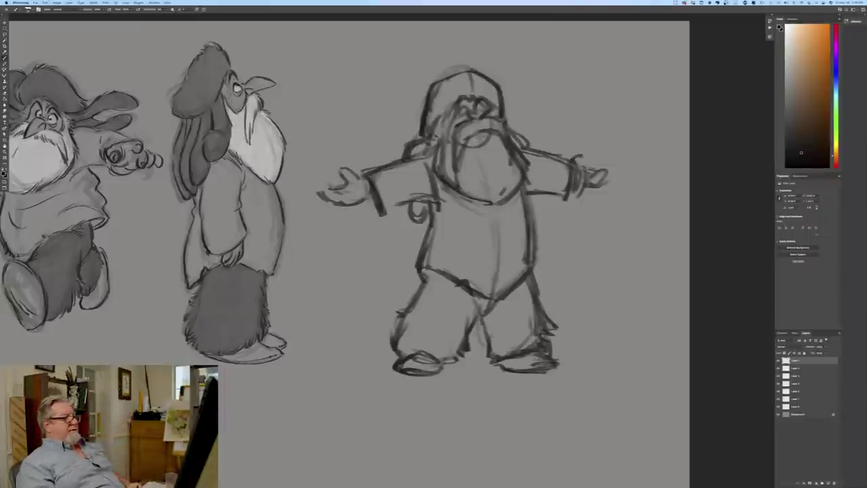
- Darken both sides of the third figure's coat and the pointed front of its hem
left_click_drag(434, 207, 418, 261)
left_click_drag(530, 196, 533, 264)
left_click_drag(531, 202, 532, 227)
left_click_drag(534, 240, 533, 261)
left_click_drag(494, 299, 509, 290)
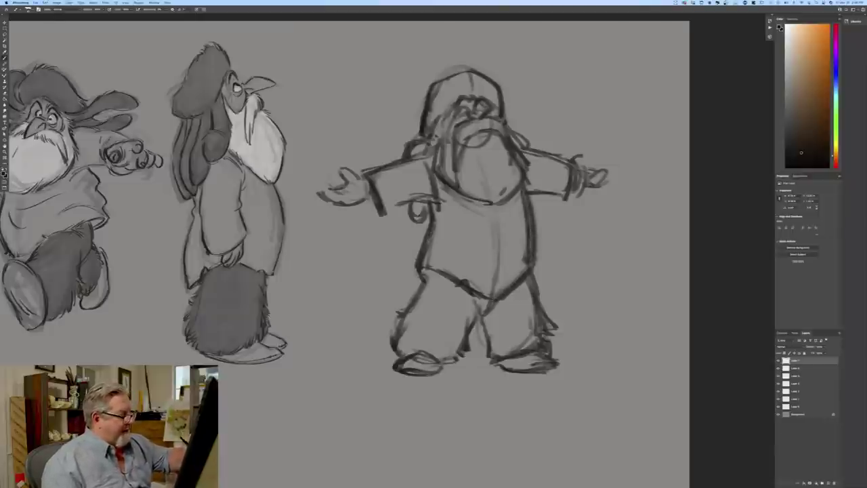
- Flare the corners of the third figure's coat hem and fill both trouser legs with hatching
left_click_drag(426, 269, 454, 283)
mouse_move(412, 263)
left_mouse_down()
mouse_move(427, 277)
mouse_move(419, 275)
left_mouse_up()
left_click_drag(412, 260, 421, 279)
left_click_drag(416, 279, 429, 276)
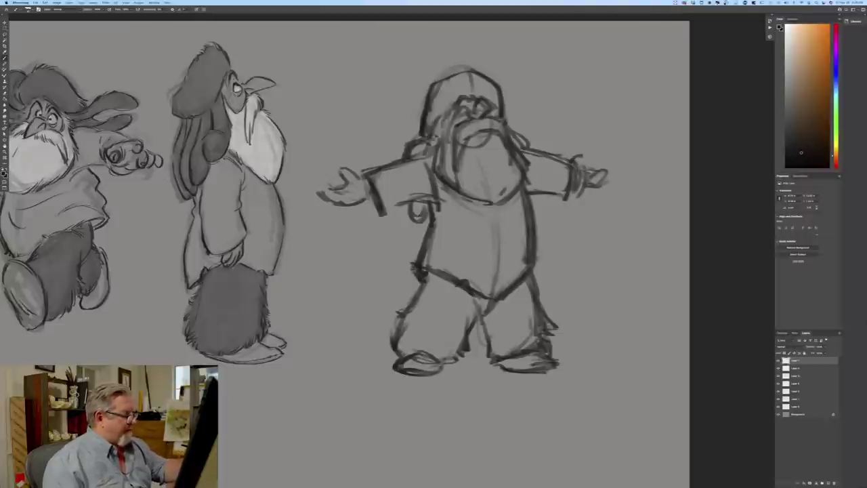
left_click_drag(536, 266, 538, 252)
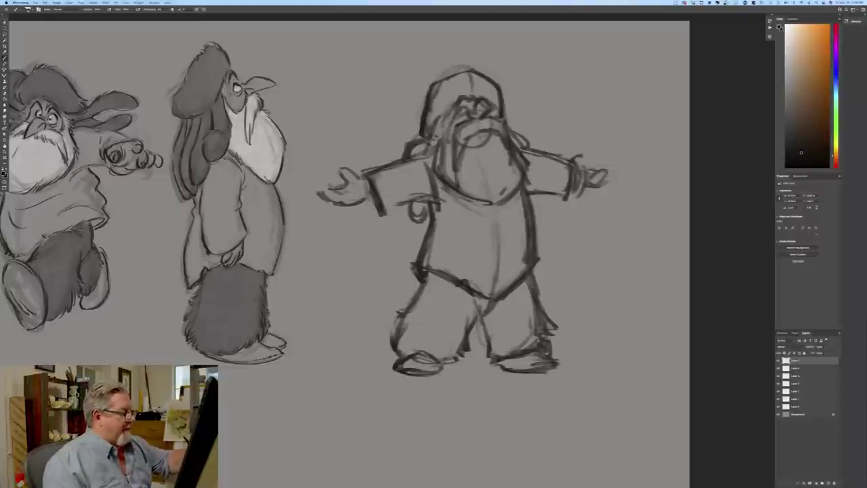
mouse_move(535, 320)
left_mouse_down()
mouse_move(509, 350)
mouse_move(495, 351)
mouse_move(493, 334)
left_mouse_up()
mouse_move(502, 301)
left_mouse_down()
mouse_move(485, 323)
mouse_move(468, 295)
mouse_move(451, 349)
mouse_move(437, 278)
mouse_move(425, 339)
mouse_move(415, 299)
mouse_move(393, 349)
left_mouse_up()
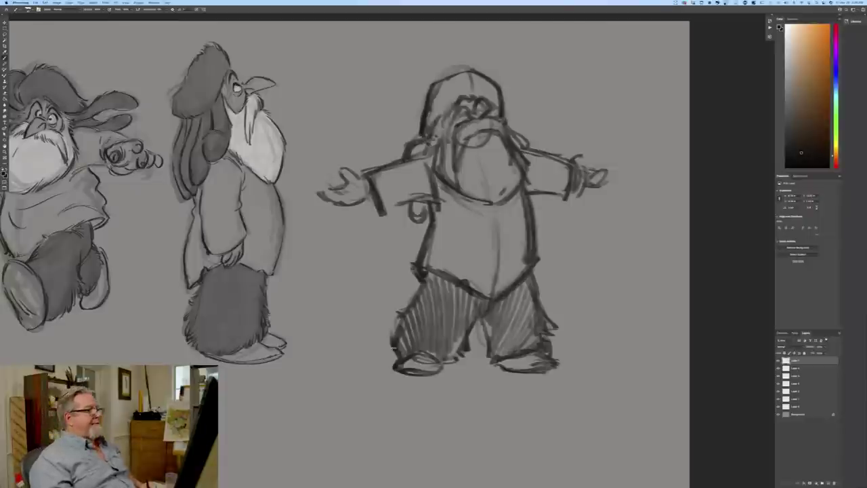
- Lower the opacity of the third figure's rough sketch layer and add a new layer above it
left_click(823, 347)
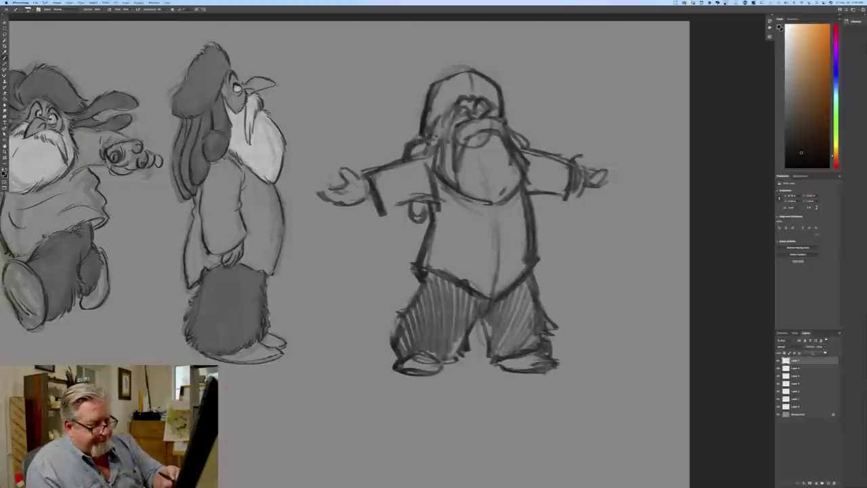
left_click_drag(824, 353, 812, 353)
key("ctrl+shift+alt+n")
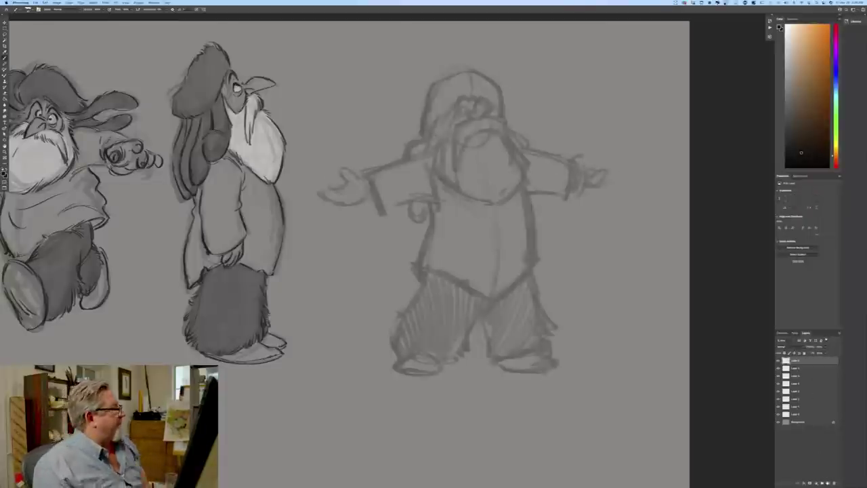
- Draw the third figure's large pointed nose with its nostril, the near eye, the brow and a short cheek line over the faded sketch
key("super+plus")
key("super+plus")
left_click_drag(289, 331, 230, 487)
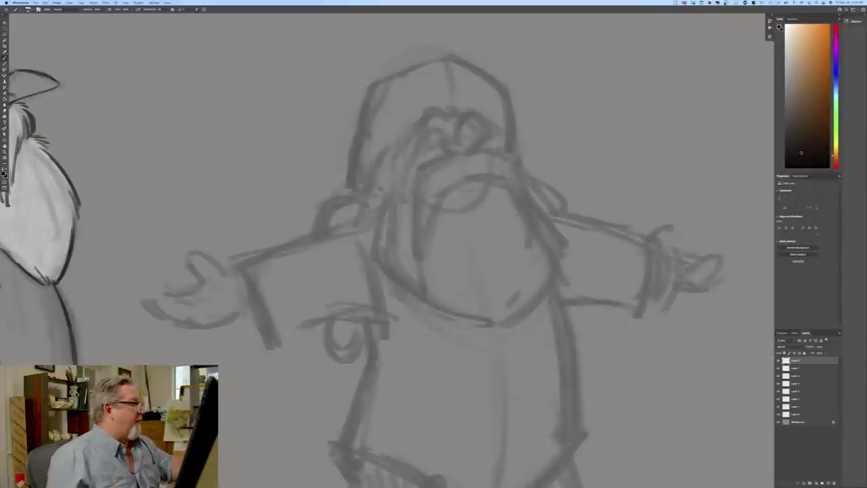
mouse_move(470, 114)
left_mouse_down()
mouse_move(455, 132)
mouse_move(484, 119)
mouse_move(496, 127)
mouse_move(469, 120)
mouse_move(500, 132)
mouse_move(494, 121)
mouse_move(481, 145)
mouse_move(463, 153)
mouse_move(447, 152)
mouse_move(446, 142)
mouse_move(445, 155)
mouse_move(463, 143)
mouse_move(457, 133)
mouse_move(489, 141)
left_mouse_up()
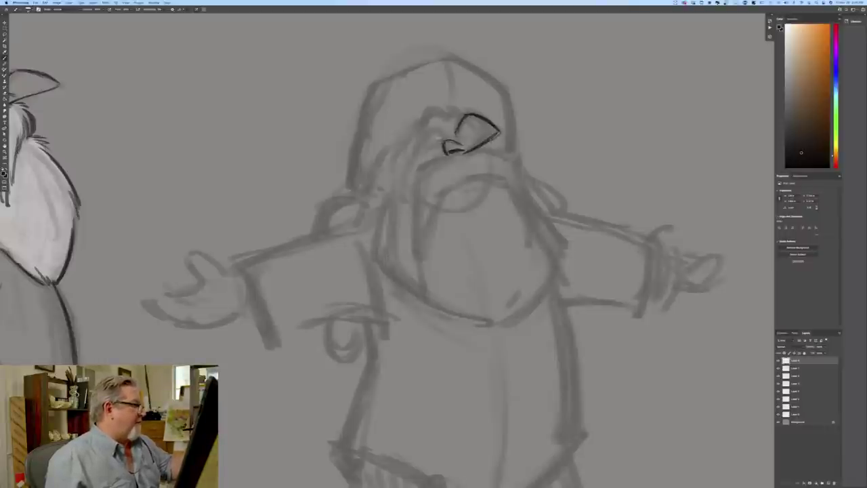
mouse_move(439, 144)
left_mouse_down()
mouse_move(428, 145)
mouse_move(448, 133)
mouse_move(425, 135)
mouse_move(429, 155)
mouse_move(420, 154)
left_mouse_up()
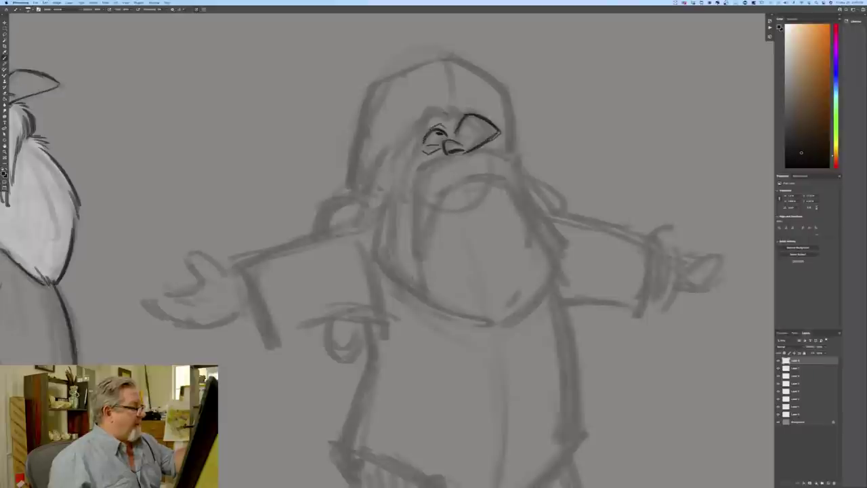
left_click_drag(437, 113, 415, 140)
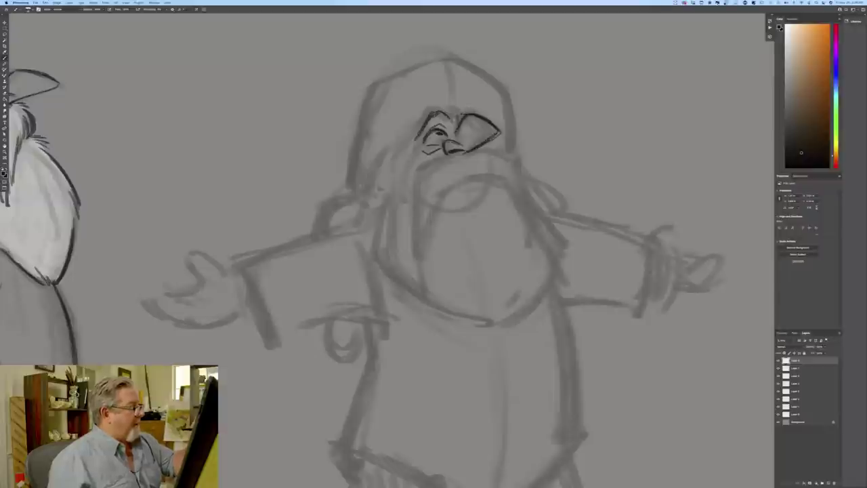
left_click_drag(496, 139, 501, 152)
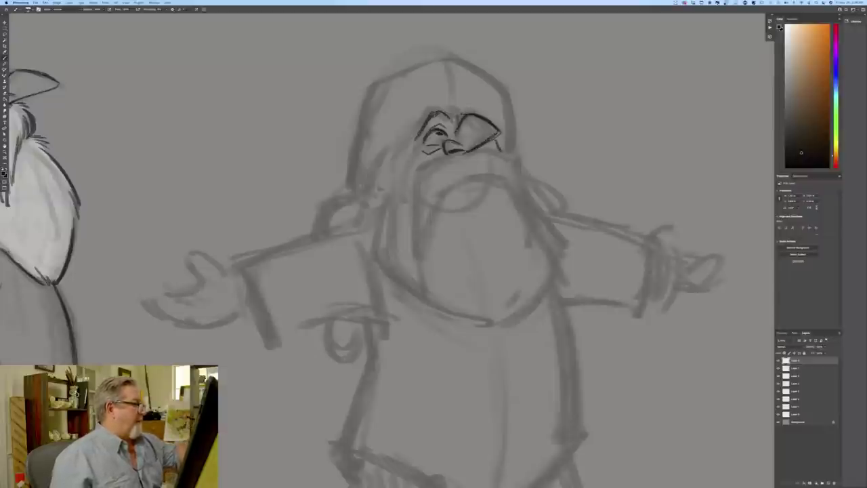
- Draw the third figure's long drooping moustache with hair strokes, the cheek fold, and the small far brow above the nose
mouse_move(421, 145)
left_mouse_down()
mouse_move(439, 110)
mouse_move(450, 122)
mouse_move(414, 138)
mouse_move(406, 178)
mouse_move(420, 168)
mouse_move(416, 244)
left_mouse_up()
left_click_drag(468, 158, 473, 175)
left_click_drag(479, 165, 482, 177)
left_click_drag(485, 164, 488, 177)
mouse_move(468, 149)
left_mouse_down()
mouse_move(511, 165)
mouse_move(457, 186)
mouse_move(493, 180)
mouse_move(534, 222)
left_mouse_up()
mouse_move(495, 174)
left_mouse_down()
mouse_move(526, 207)
mouse_move(537, 238)
left_mouse_up()
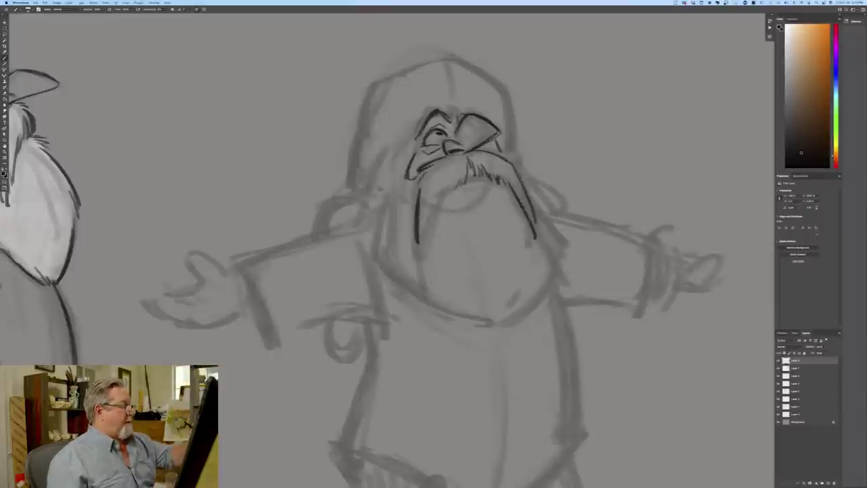
left_click_drag(455, 181, 446, 195)
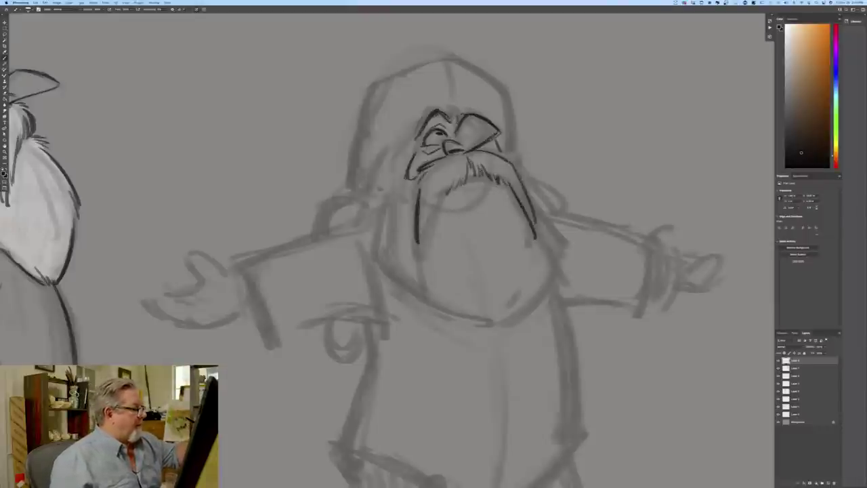
left_click_drag(418, 150, 408, 175)
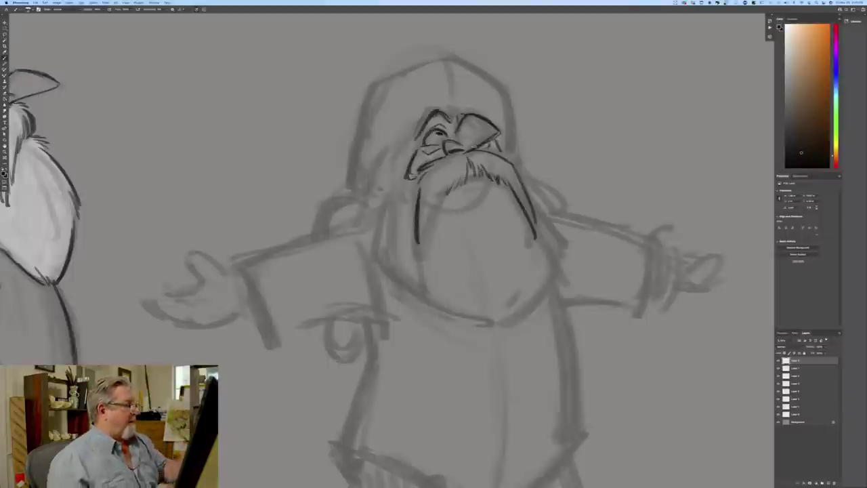
left_click_drag(458, 115, 473, 112)
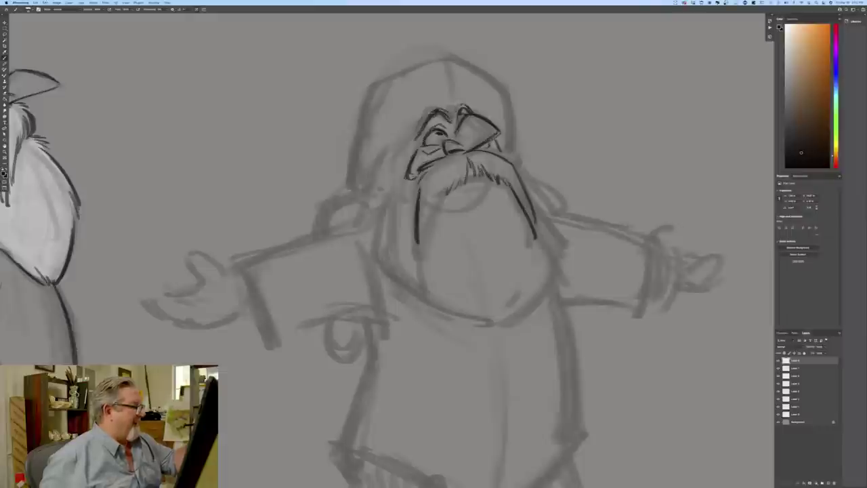
- Outline the third figure's fur cap with tufted edges and add the brim edge and sideburn hair beside the eye
mouse_move(495, 82)
left_mouse_down()
mouse_move(512, 103)
mouse_move(511, 145)
left_mouse_up()
left_click_drag(514, 109, 509, 146)
mouse_move(441, 56)
left_mouse_down()
mouse_move(486, 75)
mouse_move(444, 56)
mouse_move(388, 77)
mouse_move(370, 94)
mouse_move(351, 150)
mouse_move(353, 179)
left_mouse_up()
mouse_move(417, 129)
left_mouse_down()
mouse_move(383, 161)
mouse_move(383, 200)
left_mouse_up()
- Outline the third figure's beard with tufted sides and a rounded lower edge, and finish the left moustache strand
left_click_drag(499, 142, 520, 165)
mouse_move(530, 200)
left_mouse_down()
mouse_move(566, 240)
mouse_move(566, 259)
left_mouse_up()
mouse_move(558, 244)
left_mouse_down()
mouse_move(555, 278)
mouse_move(523, 316)
left_mouse_up()
left_click_drag(552, 274, 497, 323)
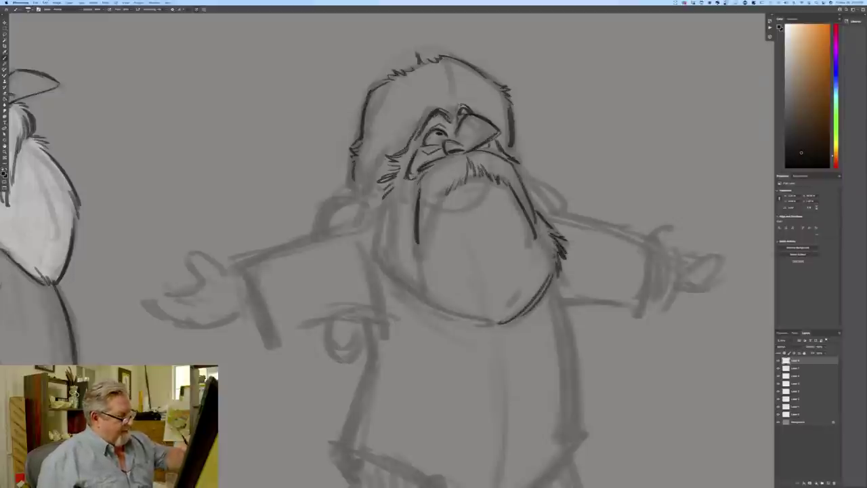
mouse_move(390, 195)
left_mouse_down()
mouse_move(378, 274)
mouse_move(417, 302)
mouse_move(491, 322)
left_mouse_up()
left_click_drag(390, 277, 441, 312)
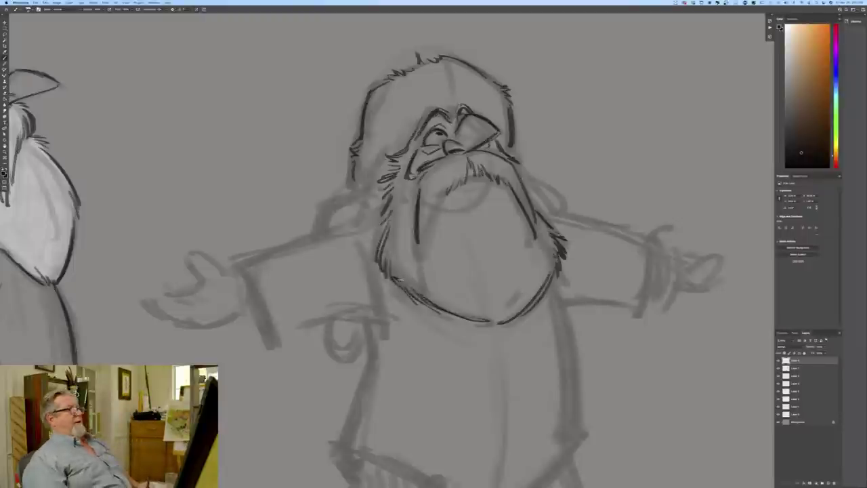
left_click_drag(445, 187, 427, 244)
left_click_drag(429, 215, 423, 256)
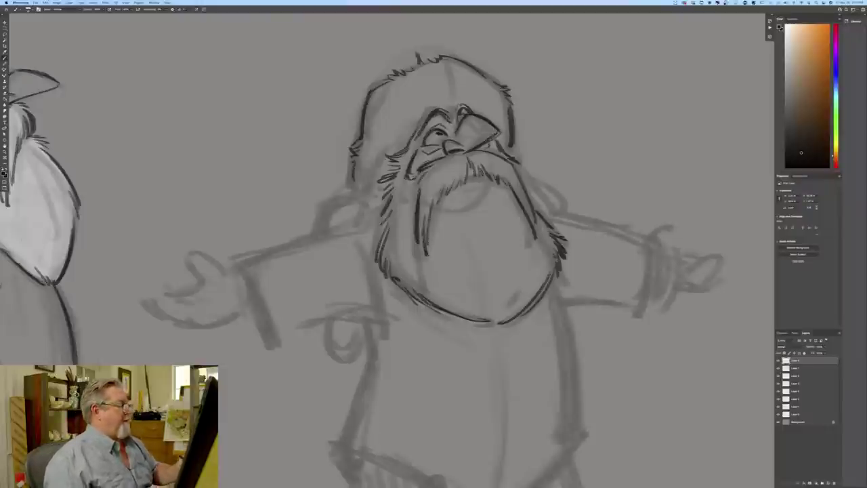
- Draw the cap's left ear flap running down beside the sideburn and curling over the shoulder
mouse_move(404, 142)
left_mouse_down()
mouse_move(367, 192)
mouse_move(374, 206)
left_mouse_up()
left_click_drag(372, 196, 379, 205)
mouse_move(372, 204)
left_mouse_down()
mouse_move(377, 211)
mouse_move(327, 203)
mouse_move(324, 235)
mouse_move(373, 226)
mouse_move(343, 243)
mouse_move(336, 238)
mouse_move(355, 239)
mouse_move(376, 210)
left_mouse_up()
mouse_move(370, 194)
left_mouse_down()
mouse_move(379, 200)
mouse_move(359, 193)
left_mouse_up()
mouse_move(368, 180)
left_mouse_down()
mouse_move(355, 199)
mouse_move(355, 191)
left_mouse_up()
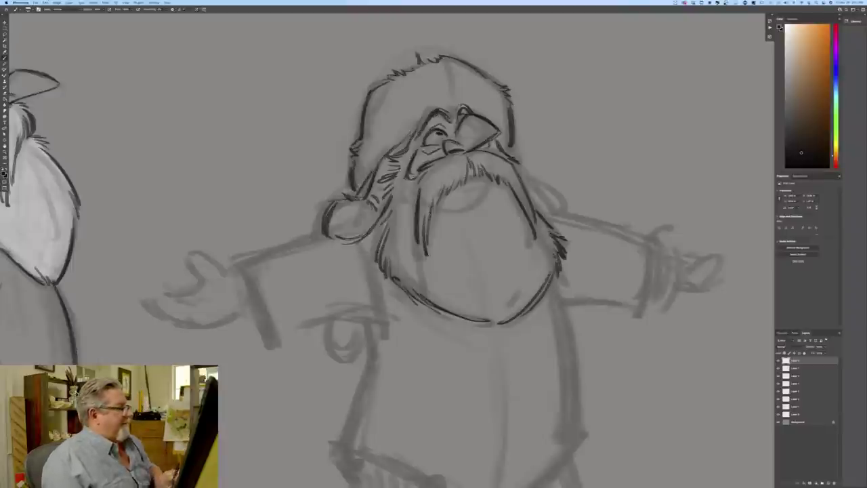
- Draw the cap's right ear flap sweeping out from the cheek over the shoulder
mouse_move(504, 143)
left_mouse_down()
mouse_move(574, 224)
mouse_move(559, 231)
left_mouse_up()
left_click_drag(554, 191, 577, 231)
left_click_drag(528, 176, 569, 203)
left_click_drag(565, 197, 577, 224)
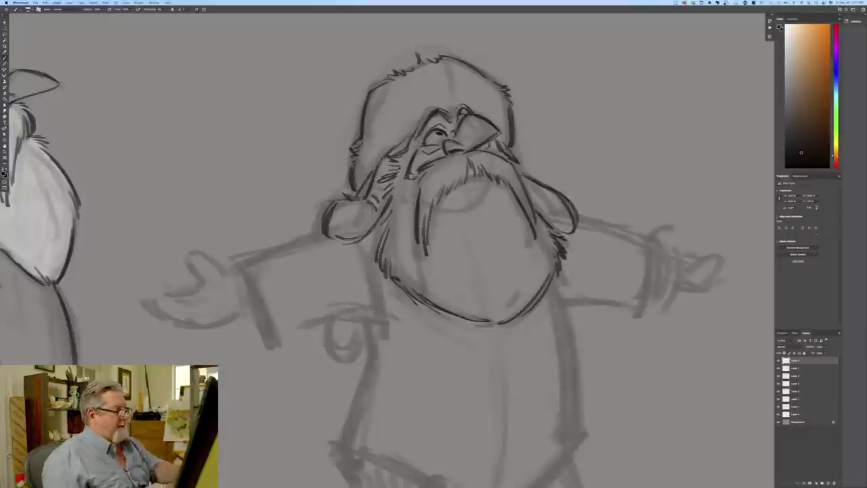
- Outline both outstretched sleeves of the third figure with wide cuffs, and draw the left shoulder seam with short stitch marks beside the beard
mouse_move(575, 217)
left_mouse_down()
mouse_move(644, 237)
mouse_move(656, 276)
mouse_move(637, 308)
left_mouse_up()
left_click_drag(655, 249, 638, 232)
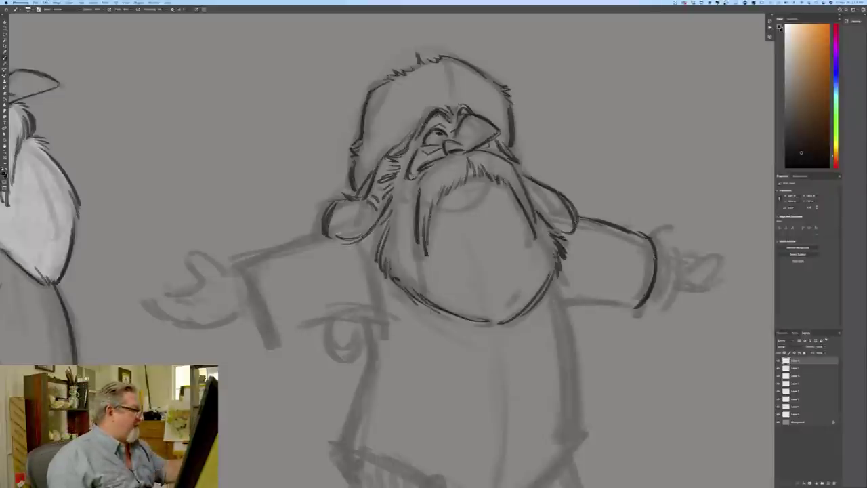
mouse_move(365, 245)
left_mouse_down()
mouse_move(388, 316)
mouse_move(372, 247)
left_mouse_up()
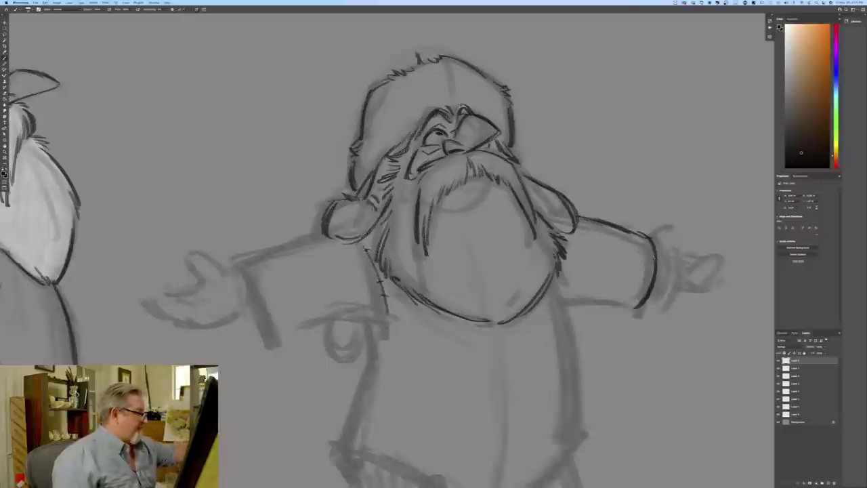
mouse_move(312, 238)
left_mouse_down()
mouse_move(240, 264)
mouse_move(269, 329)
left_mouse_up()
left_click_drag(244, 278, 270, 336)
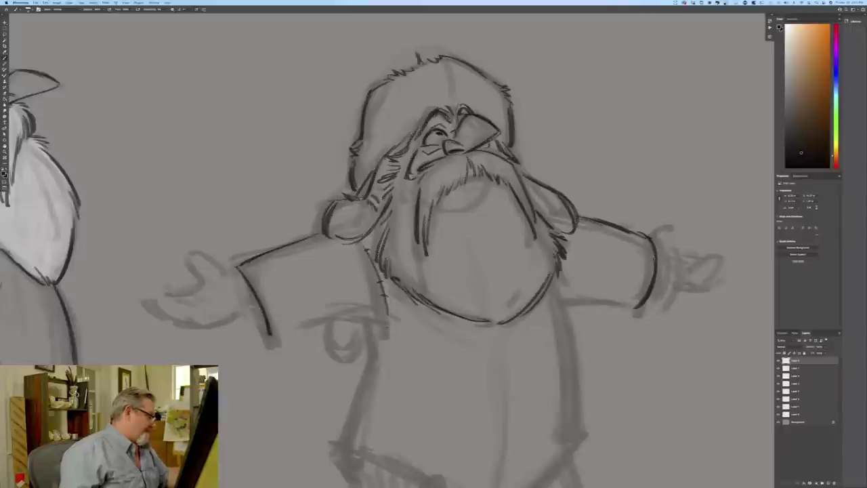
left_click_drag(253, 307, 269, 343)
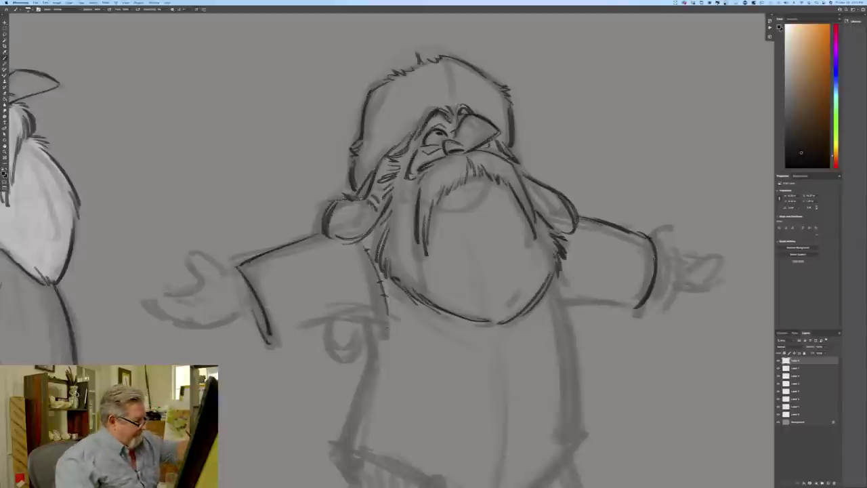
mouse_move(384, 309)
left_mouse_down()
mouse_move(389, 326)
mouse_move(300, 327)
mouse_move(279, 339)
left_mouse_up()
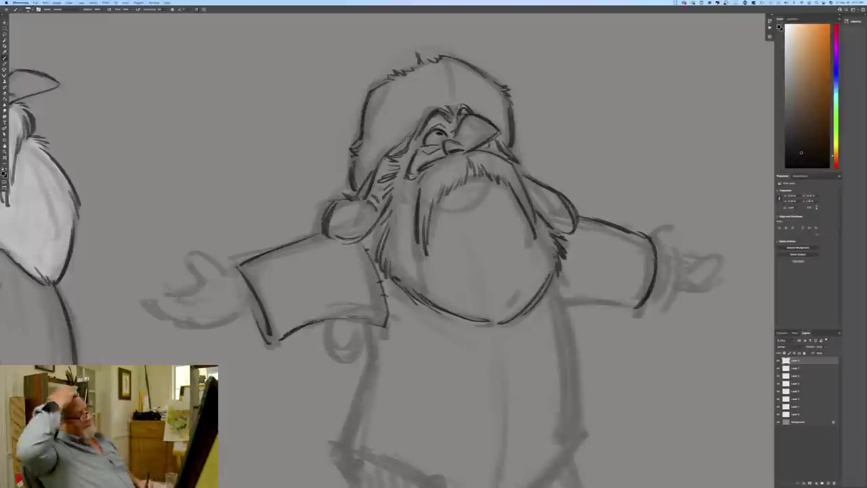
- Draw the right side of the torso as a bulging curve from beneath the beard down to the hip
left_click_drag(554, 278, 574, 352)
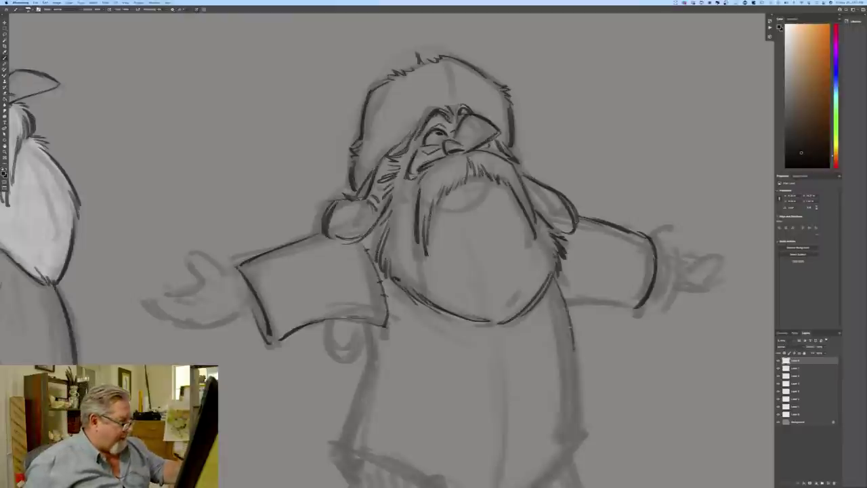
left_click_drag(567, 306, 580, 428)
left_click_drag(576, 344, 580, 434)
left_click_drag(572, 380, 576, 433)
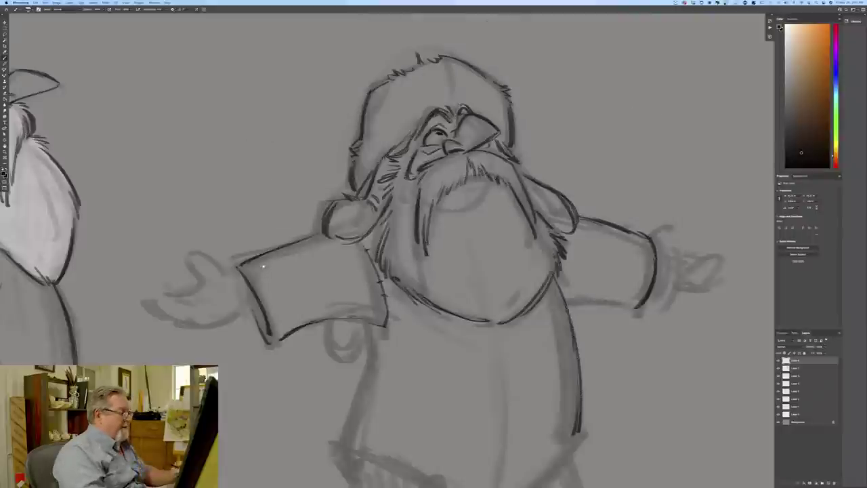
- Draw the left side of the torso from the armpit down to the hem and reinforce the sleeve's underside, without crease lines at the waist
left_click_drag(244, 426, 276, 291)
mouse_move(398, 187)
left_mouse_down()
mouse_move(420, 238)
mouse_move(394, 260)
mouse_move(396, 274)
mouse_move(372, 308)
left_mouse_up()
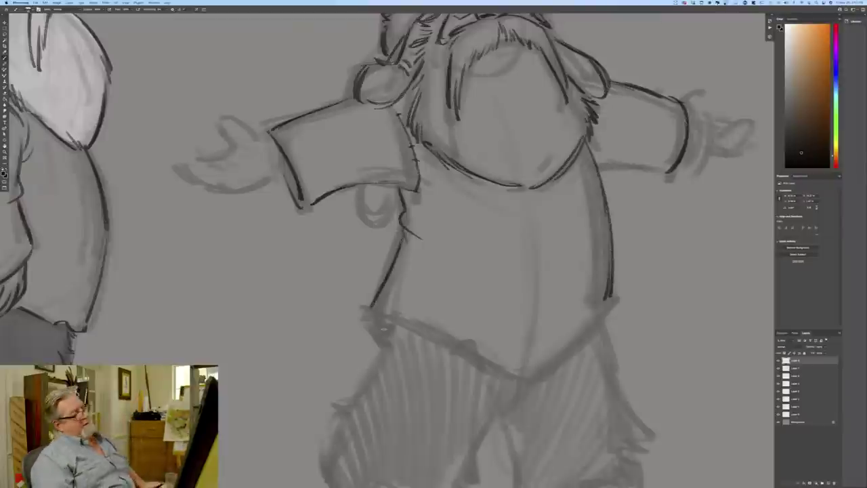
left_click_drag(404, 215, 428, 221)
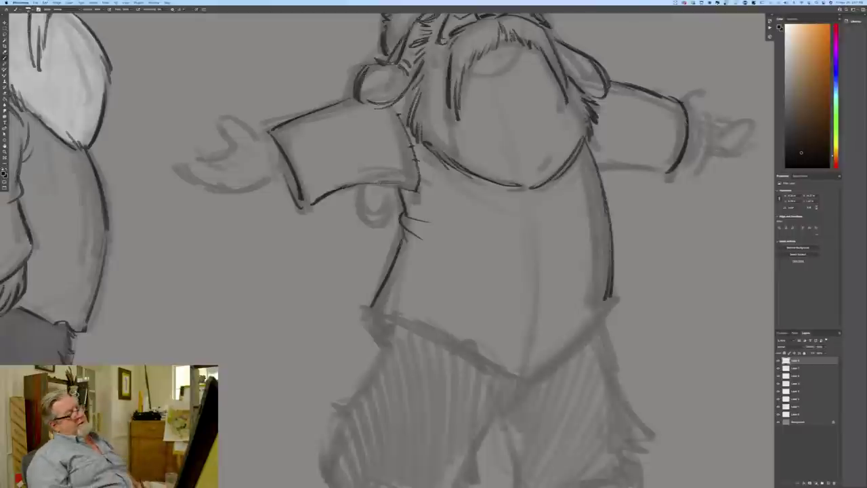
left_click_drag(408, 206, 402, 241)
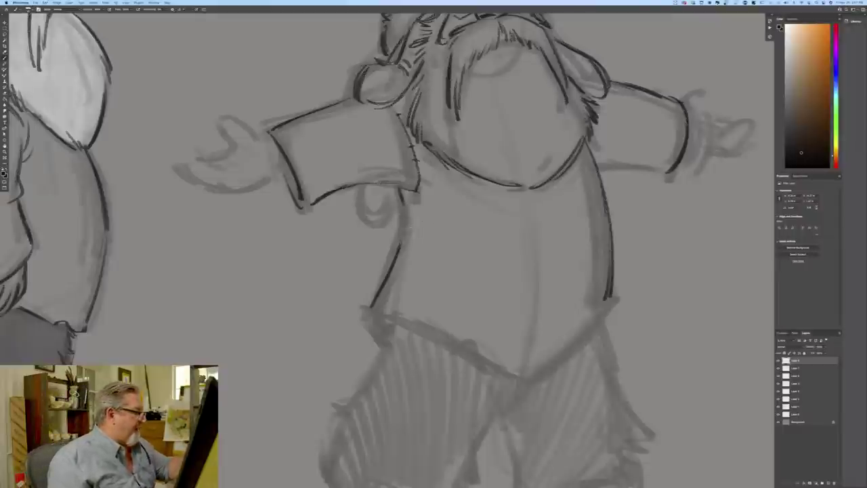
left_click_drag(409, 193, 351, 182)
left_click_drag(400, 193, 396, 256)
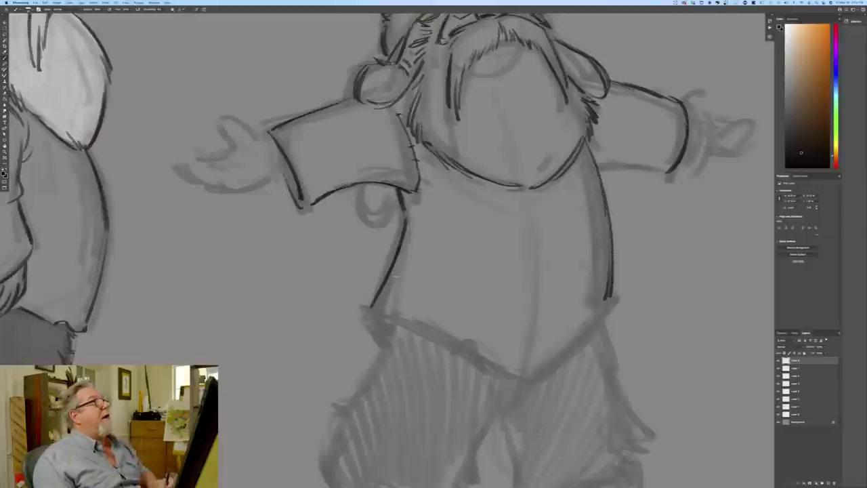
- Draw a curved collar edge following the lower outline of the beard across the chest
mouse_move(584, 139)
left_mouse_down()
mouse_move(593, 156)
mouse_move(541, 198)
left_mouse_up()
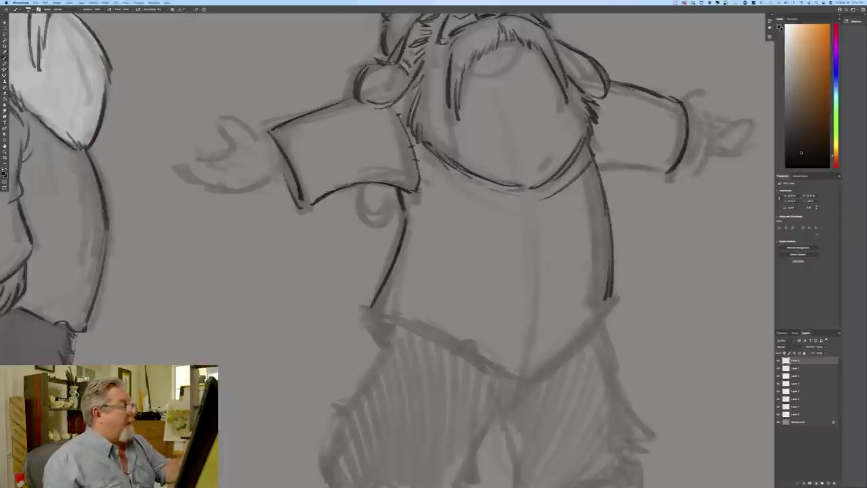
left_click_drag(411, 154, 469, 179)
left_click_drag(564, 187, 511, 198)
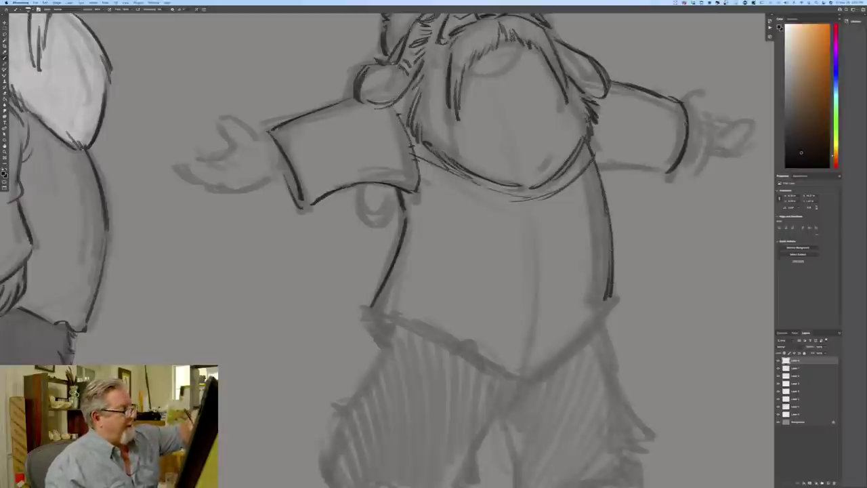
- Fill the chest below the collar edge with a row of hanging fringe strands from the right side to the left
left_click_drag(591, 149, 606, 191)
mouse_move(590, 156)
left_mouse_down()
mouse_move(602, 217)
mouse_move(593, 237)
left_mouse_up()
left_click_drag(586, 180, 592, 237)
mouse_move(582, 189)
left_mouse_down()
mouse_move(586, 239)
mouse_move(558, 260)
left_mouse_up()
mouse_move(560, 202)
left_mouse_down()
mouse_move(558, 255)
mouse_move(540, 261)
left_mouse_up()
mouse_move(538, 203)
left_mouse_down()
mouse_move(534, 260)
mouse_move(511, 258)
left_mouse_up()
left_click_drag(510, 200, 501, 260)
left_click_drag(499, 197, 493, 227)
mouse_move(493, 196)
left_mouse_down()
mouse_move(486, 256)
mouse_move(475, 246)
left_mouse_up()
mouse_move(478, 189)
left_mouse_down()
mouse_move(471, 251)
mouse_move(452, 244)
left_mouse_up()
left_click_drag(461, 191, 449, 235)
mouse_move(453, 179)
left_mouse_down()
mouse_move(444, 240)
mouse_move(435, 231)
left_mouse_up()
mouse_move(438, 173)
left_mouse_down()
mouse_move(432, 225)
mouse_move(425, 221)
left_mouse_up()
left_click_drag(425, 170, 418, 208)
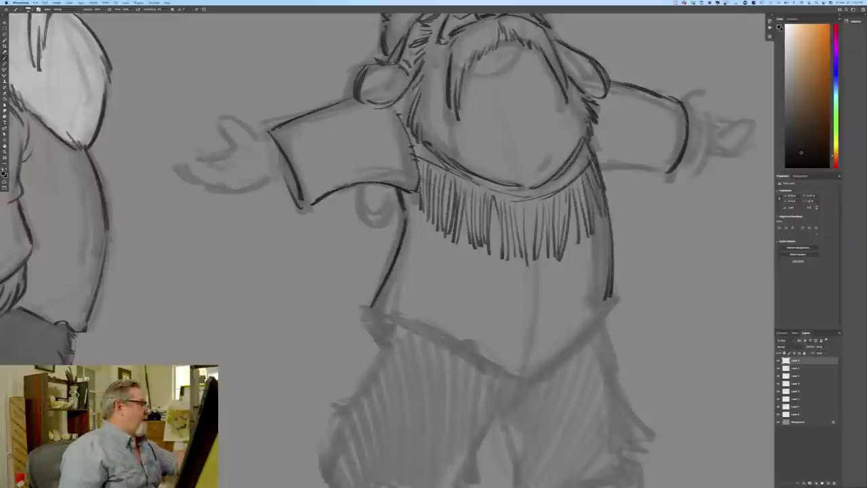
- Draw the left open hand with wrist, raised thumb and curled fingers extending from the sleeve cuff
left_click_drag(284, 164, 251, 193)
left_click_drag(267, 148, 279, 152)
mouse_move(248, 126)
left_mouse_down()
mouse_move(267, 131)
mouse_move(236, 117)
mouse_move(214, 126)
mouse_move(235, 143)
mouse_move(239, 193)
mouse_move(207, 177)
mouse_move(228, 170)
mouse_move(206, 179)
mouse_move(231, 193)
left_mouse_up()
mouse_move(210, 166)
left_mouse_down()
mouse_move(187, 165)
mouse_move(223, 193)
left_mouse_up()
mouse_move(197, 161)
left_mouse_down()
mouse_move(175, 168)
mouse_move(185, 175)
mouse_move(184, 157)
mouse_move(204, 156)
mouse_move(226, 170)
mouse_move(223, 157)
left_mouse_up()
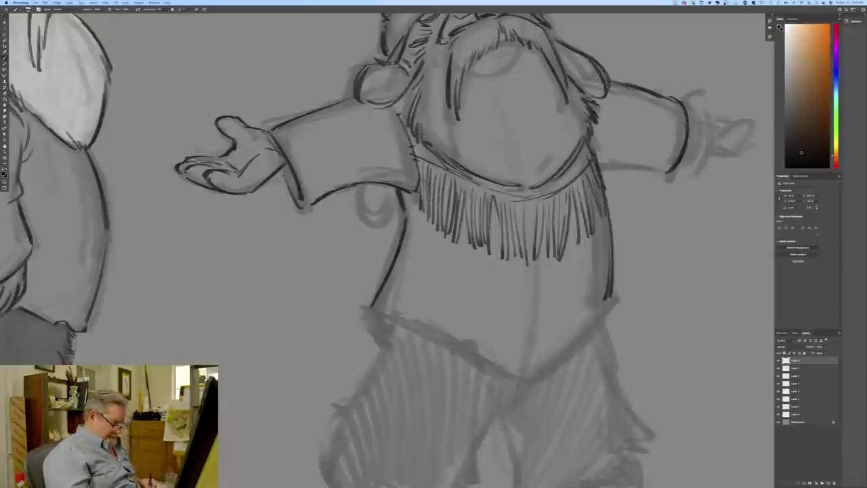
- Draw the right open hand with upturned palm, fingers and raised thumb extending from the sleeve cuff
key("ctrl+minus")
key("ctrl+minus")
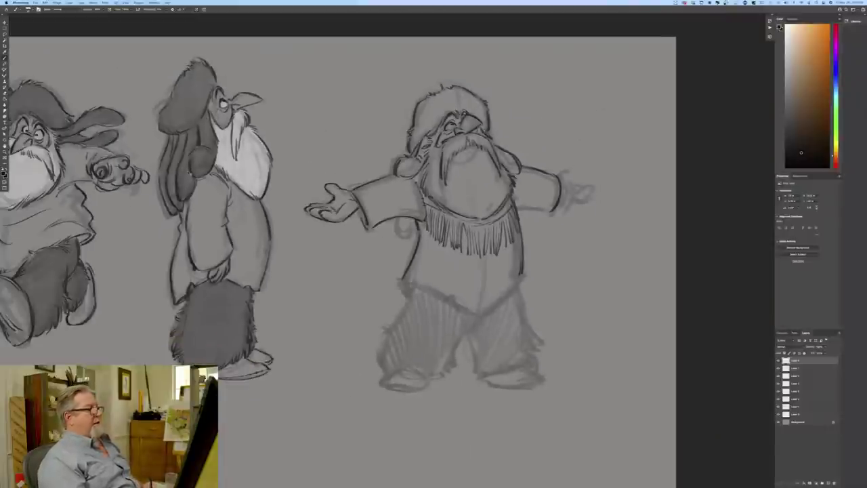
key("ctrl+plus")
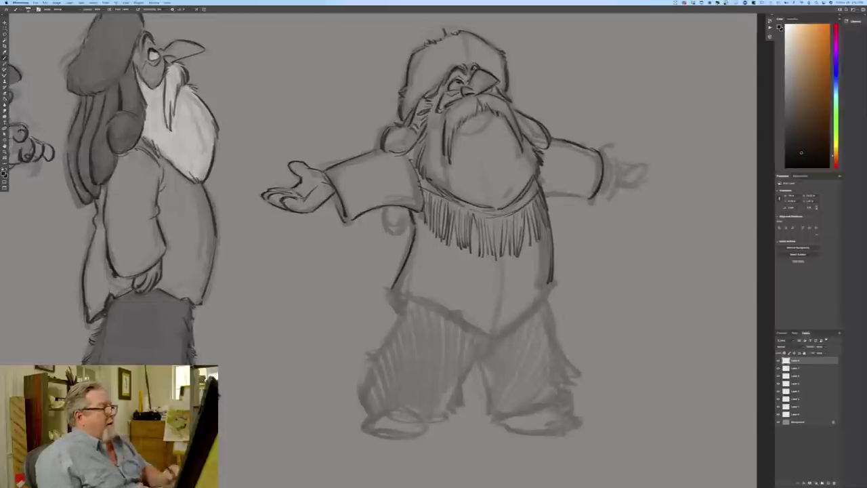
mouse_move(605, 162)
left_mouse_down()
mouse_move(623, 175)
mouse_move(615, 162)
mouse_move(624, 190)
mouse_move(641, 192)
mouse_move(646, 178)
mouse_move(630, 180)
mouse_move(649, 172)
mouse_move(633, 169)
left_mouse_up()
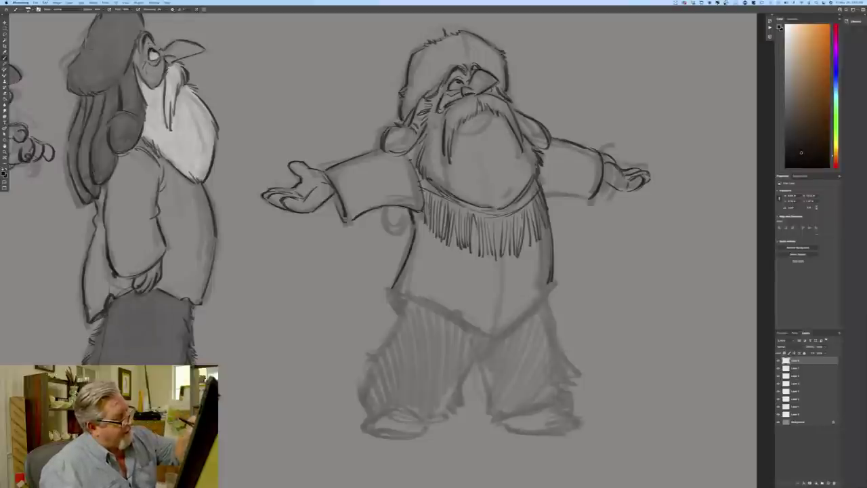
mouse_move(618, 154)
left_mouse_down()
mouse_move(613, 143)
mouse_move(606, 153)
mouse_move(618, 153)
left_mouse_up()
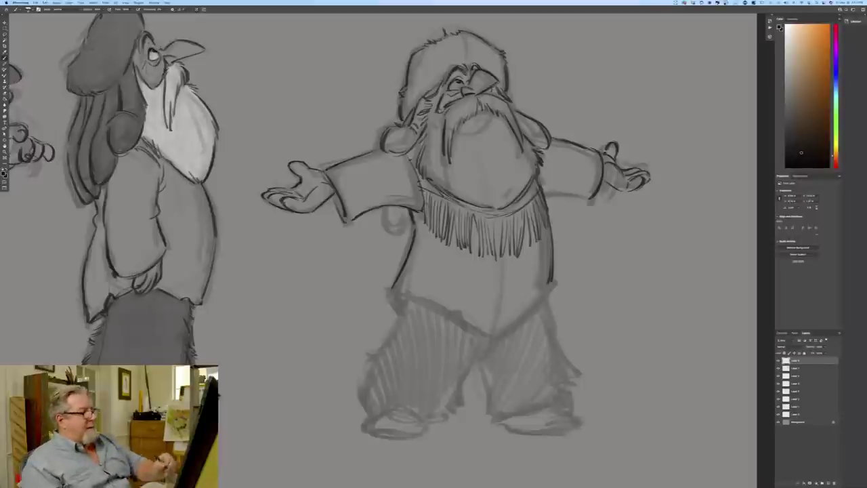
left_click_drag(602, 180, 641, 195)
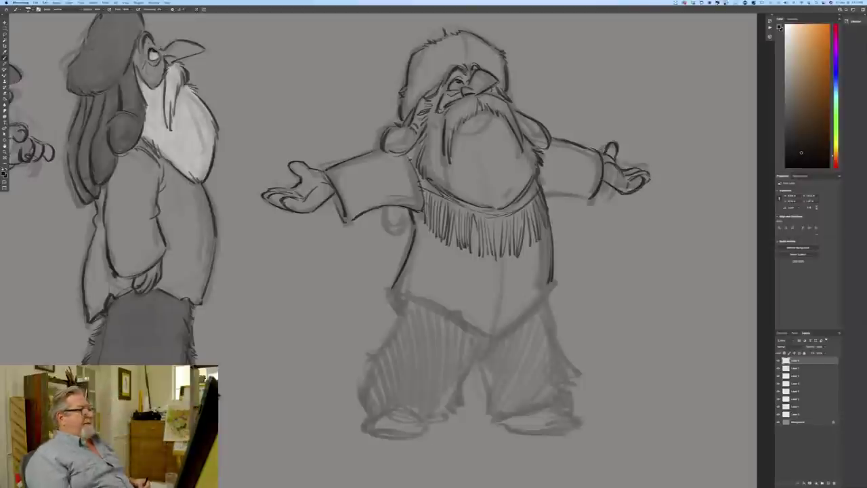
- Add hair strokes at the beard's lower right and outline the shirt's pointed hem with small rounded bumps
mouse_move(522, 153)
left_mouse_down()
mouse_move(530, 172)
mouse_move(520, 195)
left_mouse_up()
mouse_move(552, 280)
left_mouse_down()
mouse_move(500, 339)
mouse_move(425, 296)
mouse_move(386, 293)
mouse_move(399, 305)
left_mouse_up()
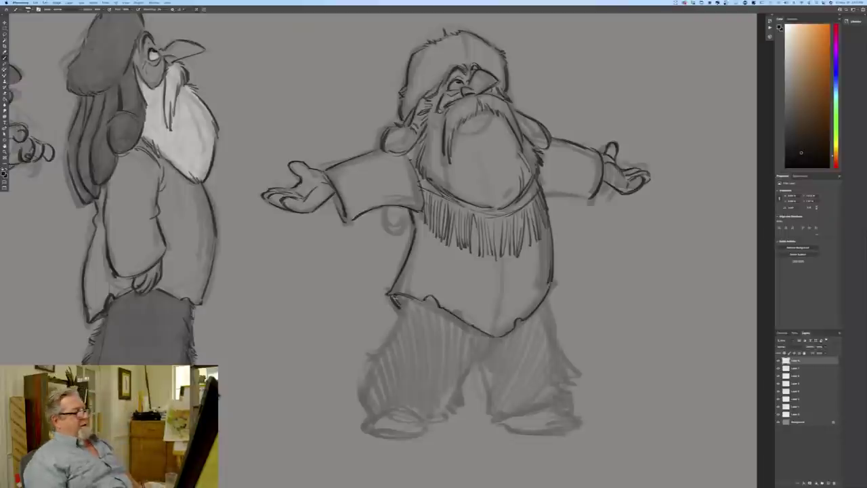
- Outline the fur trousers with tufted outer and inner leg edges and the lower edge of the right leg
mouse_move(548, 299)
left_mouse_down()
mouse_move(579, 371)
mouse_move(573, 403)
left_mouse_up()
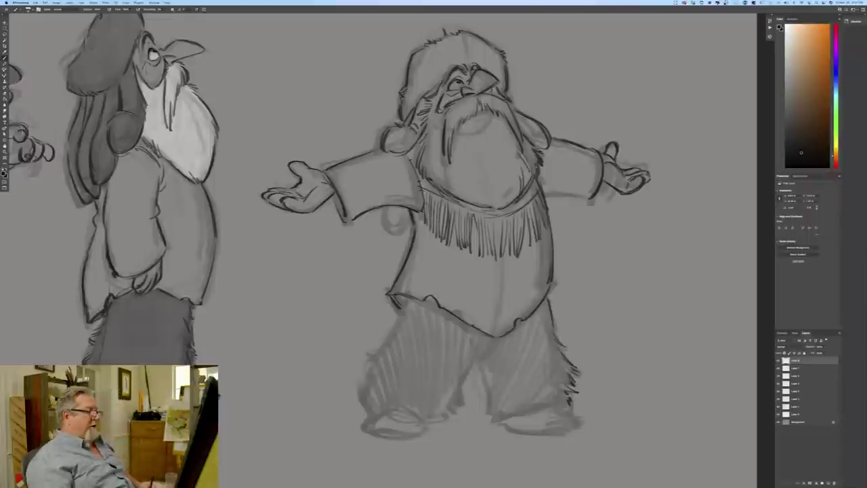
left_click_drag(493, 347, 450, 415)
mouse_move(405, 306)
left_mouse_down()
mouse_move(380, 330)
mouse_move(363, 371)
left_mouse_up()
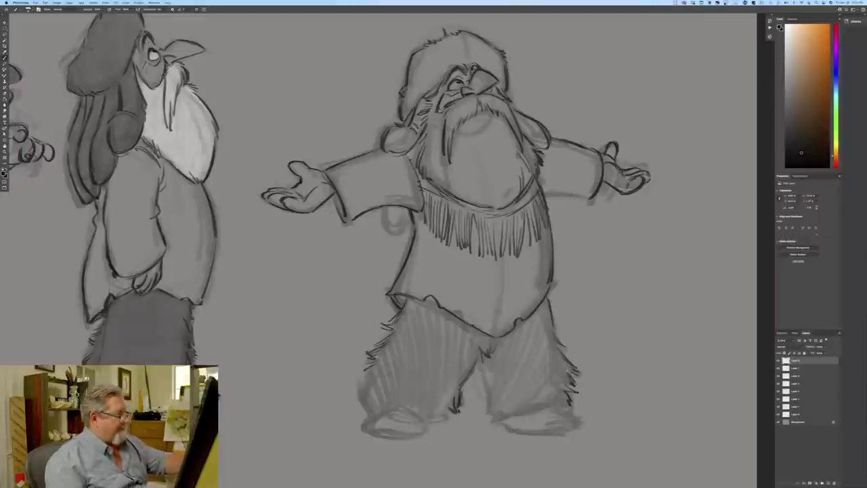
left_click_drag(484, 363, 477, 382)
left_click_drag(485, 378, 481, 402)
left_click_drag(488, 400, 483, 420)
mouse_move(571, 400)
left_mouse_down()
mouse_move(564, 417)
mouse_move(546, 409)
mouse_move(489, 425)
left_mouse_up()
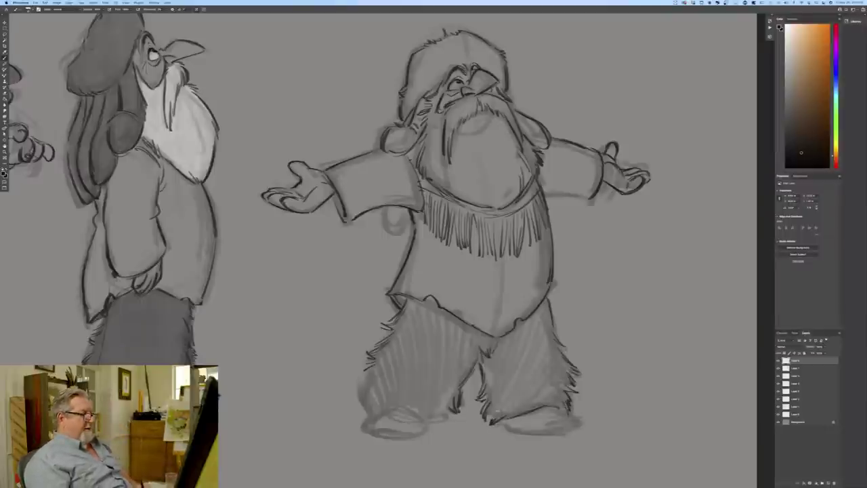
- Outline the right shoe with its sole, and draw the rounded shape hanging below the left sleeve
mouse_move(548, 405)
left_mouse_down()
mouse_move(583, 422)
mouse_move(562, 423)
mouse_move(562, 433)
mouse_move(516, 432)
mouse_move(564, 422)
left_mouse_up()
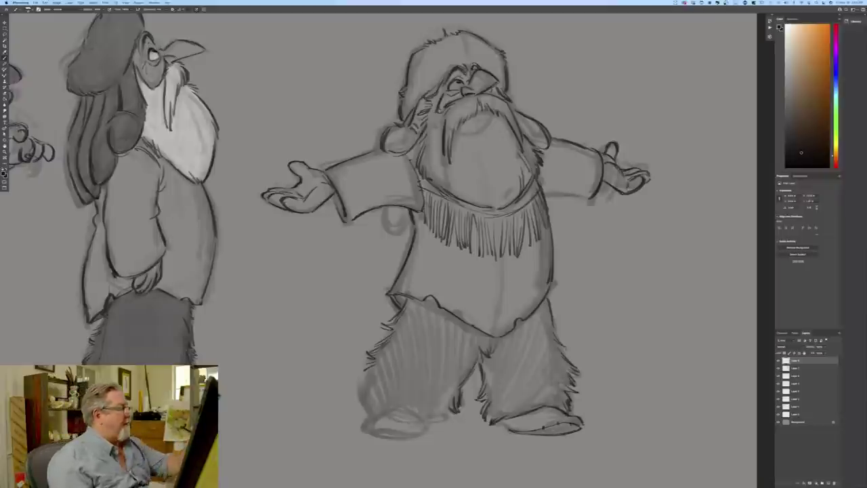
left_click_drag(381, 149, 392, 157)
mouse_move(377, 209)
left_mouse_down()
mouse_move(372, 222)
mouse_move(400, 236)
mouse_move(389, 228)
left_mouse_up()
mouse_move(385, 208)
left_mouse_down()
mouse_move(393, 231)
mouse_move(379, 222)
left_mouse_up()
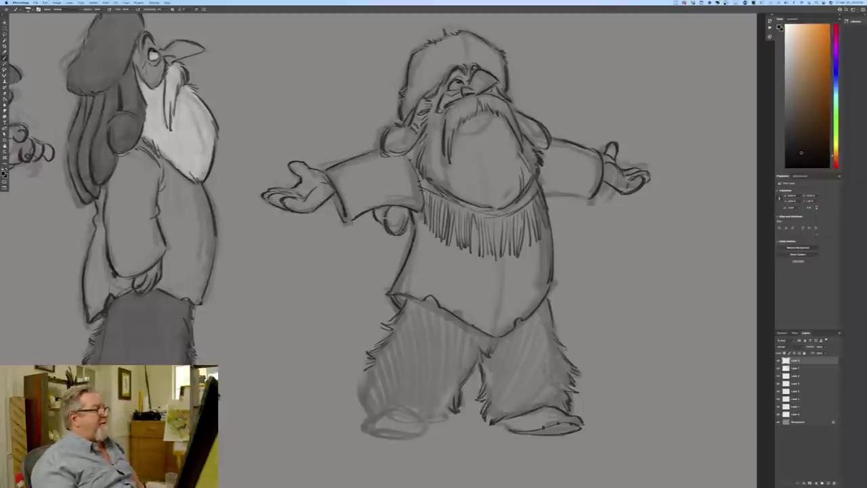
- Outline the lower part of the left trouser leg with its rounded outer edge and tufted inner corner
left_click_drag(307, 414, 316, 246)
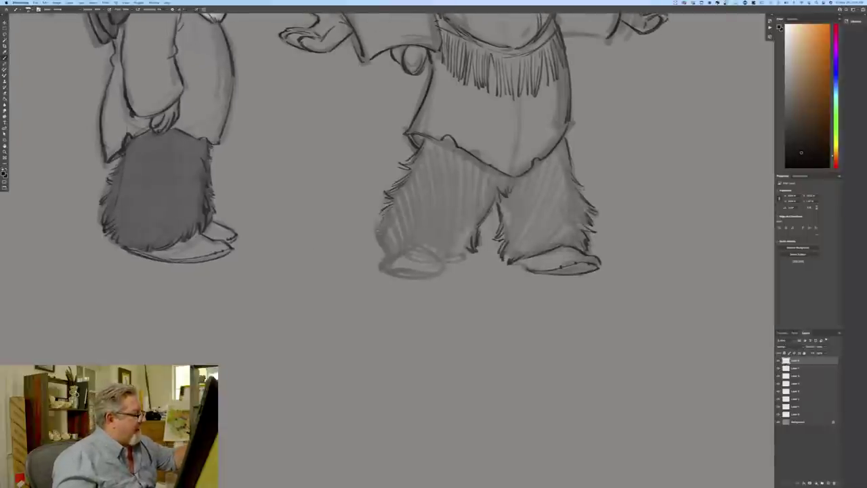
left_click_drag(380, 223, 386, 255)
left_click_drag(469, 239, 463, 258)
mouse_move(464, 246)
left_mouse_down()
mouse_move(458, 262)
mouse_move(444, 260)
left_mouse_up()
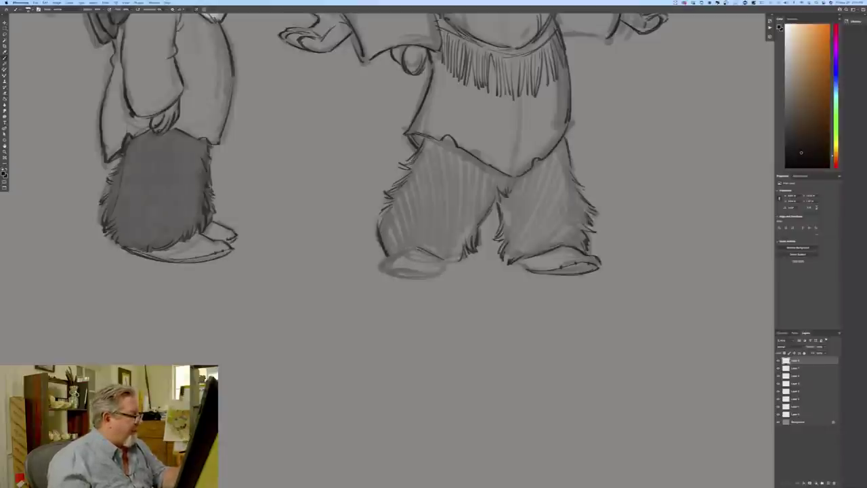
- Outline the left shoe with its oval sole and touch up the inner edge of the right shoe
mouse_move(391, 255)
left_mouse_down()
mouse_move(419, 248)
mouse_move(461, 263)
mouse_move(390, 269)
mouse_move(413, 270)
left_mouse_up()
mouse_move(406, 268)
left_mouse_down()
mouse_move(385, 270)
mouse_move(438, 263)
mouse_move(379, 270)
left_mouse_up()
mouse_move(447, 262)
left_mouse_down()
mouse_move(444, 272)
mouse_move(412, 278)
left_mouse_up()
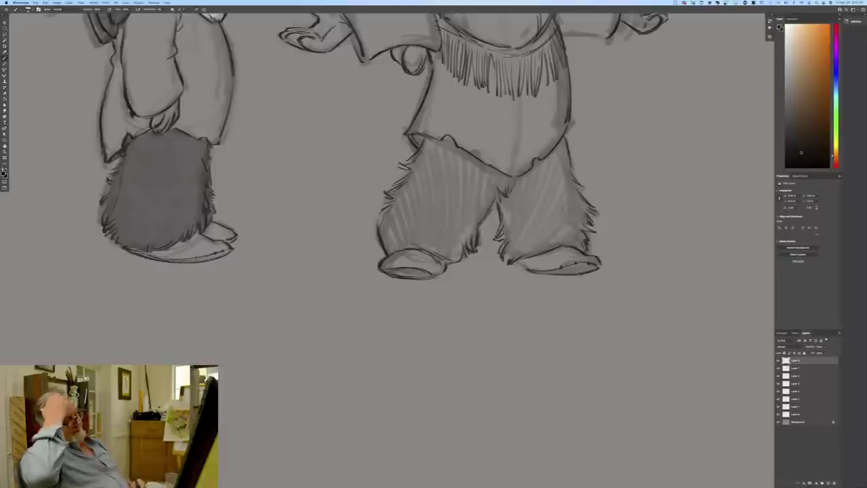
mouse_move(525, 263)
left_mouse_down()
mouse_move(535, 257)
mouse_move(526, 270)
left_mouse_up()
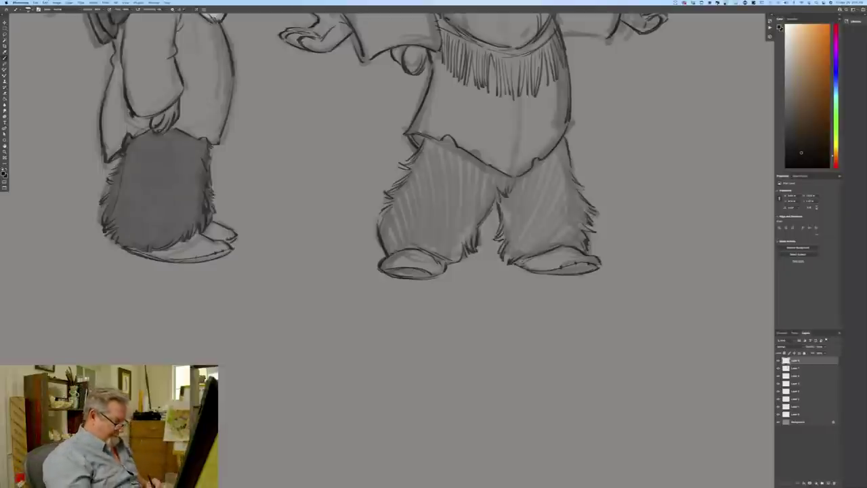
- Strengthen the torso line under the left arm and the outer edge of the right trouser leg
key("super+minus")
key("super+minus")
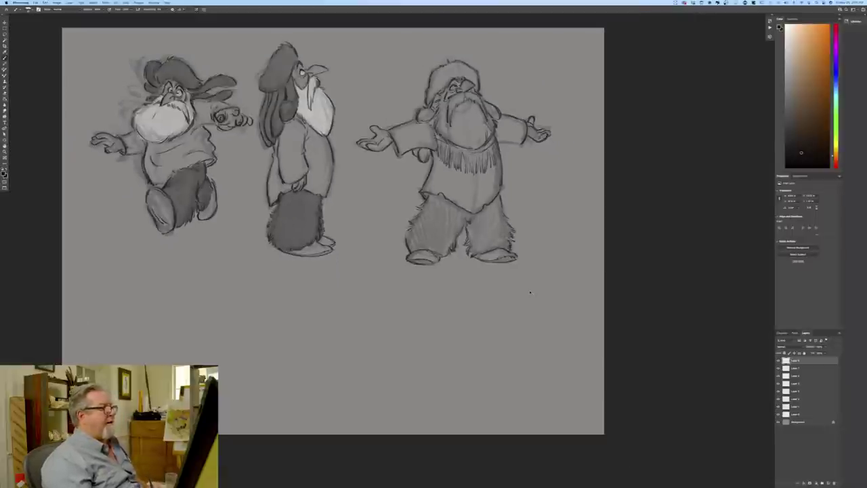
key("super+plus")
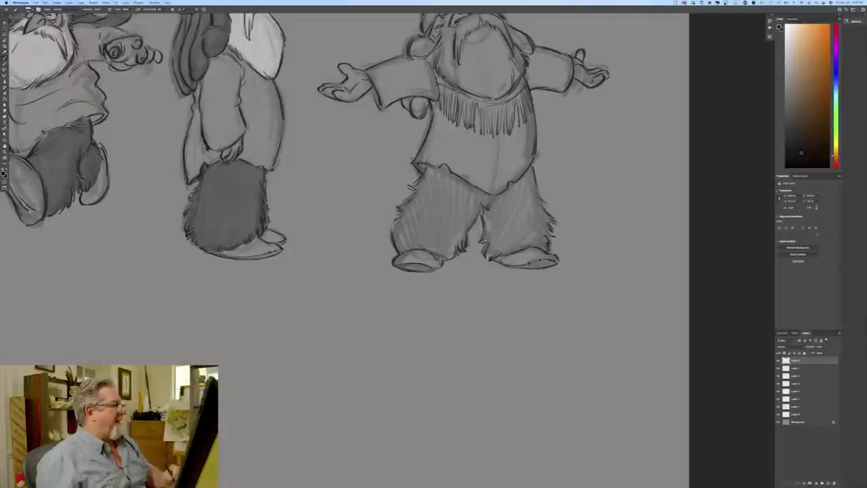
left_click_drag(226, 378, 258, 472)
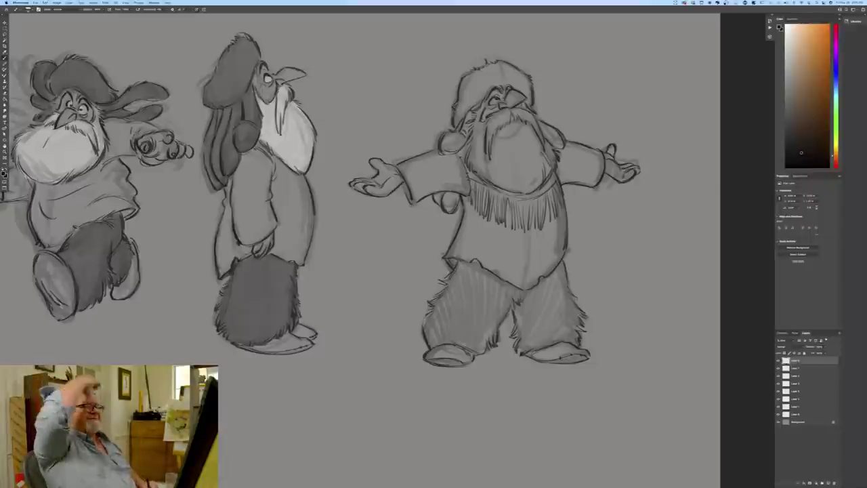
left_click_drag(454, 193, 462, 224)
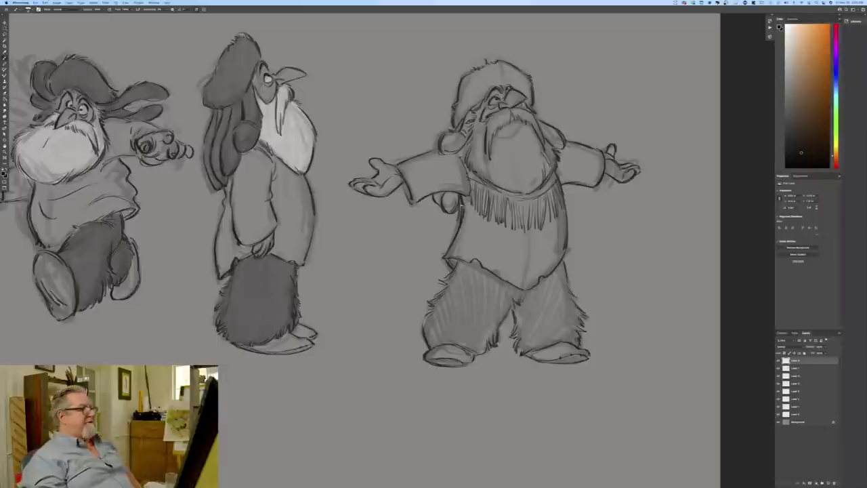
left_click_drag(561, 258, 574, 298)
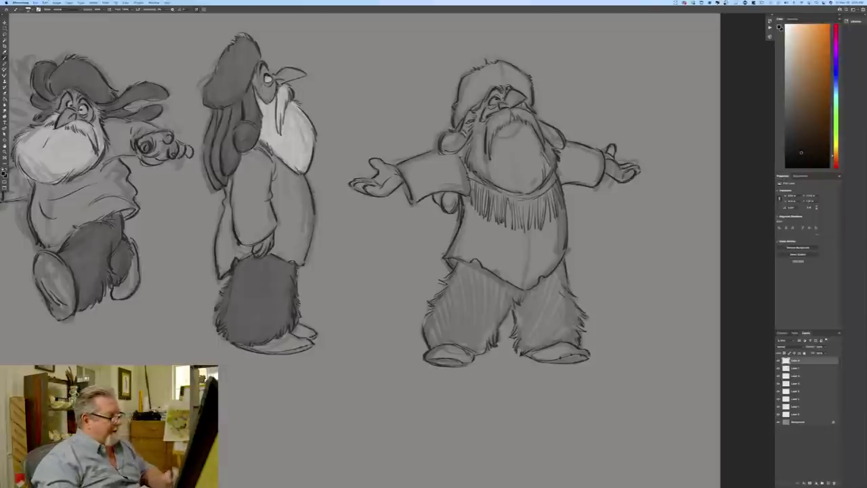
- Redraw the hat's ear flap above the left sleeve as a higher, rounded shape, and touch up the line beside the opposite shoulder
left_click_drag(506, 288, 510, 304)
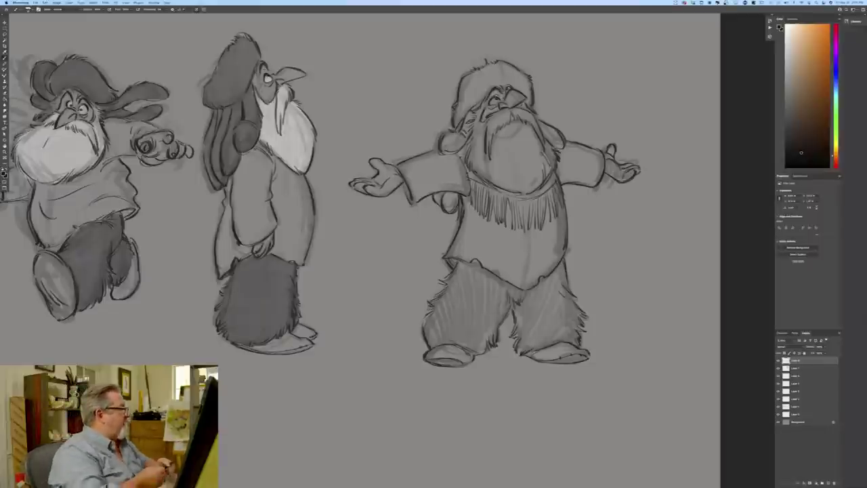
left_click_drag(135, 129, 133, 150)
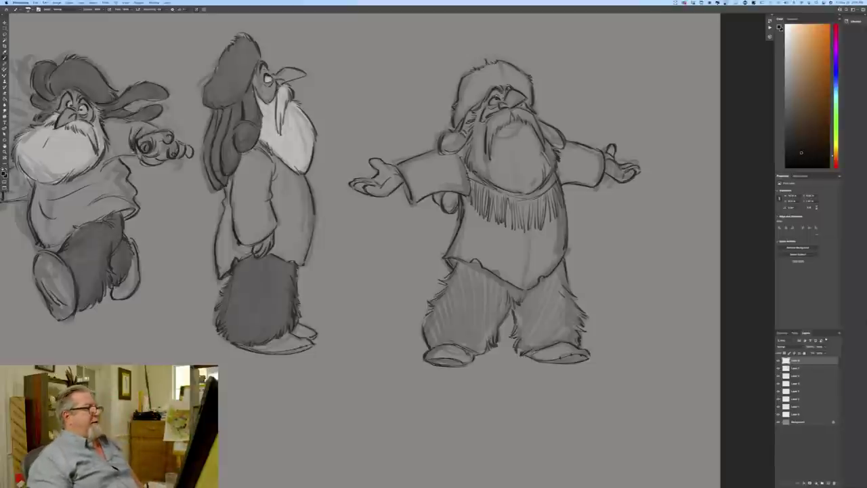
mouse_move(466, 142)
left_mouse_down()
mouse_move(454, 130)
mouse_move(438, 150)
left_mouse_up()
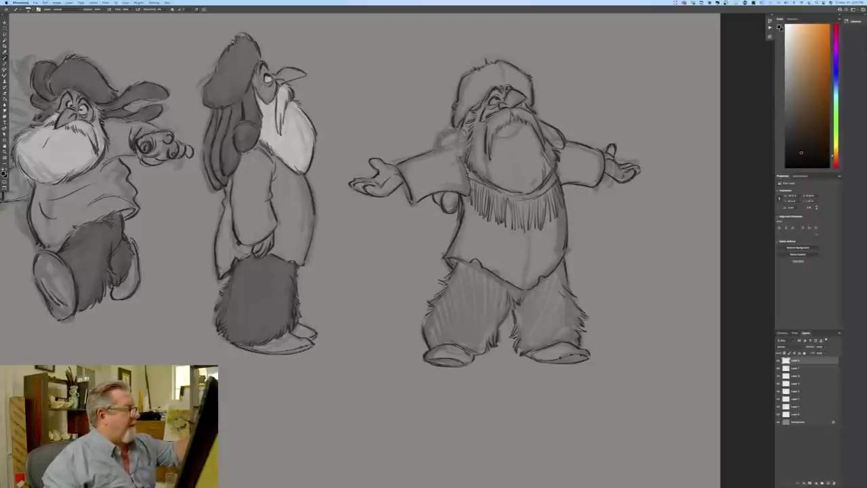
mouse_move(462, 144)
left_mouse_down()
mouse_move(438, 156)
mouse_move(446, 142)
mouse_move(429, 144)
mouse_move(427, 151)
mouse_move(461, 140)
mouse_move(427, 151)
mouse_move(452, 163)
left_mouse_up()
left_click_drag(457, 127, 450, 134)
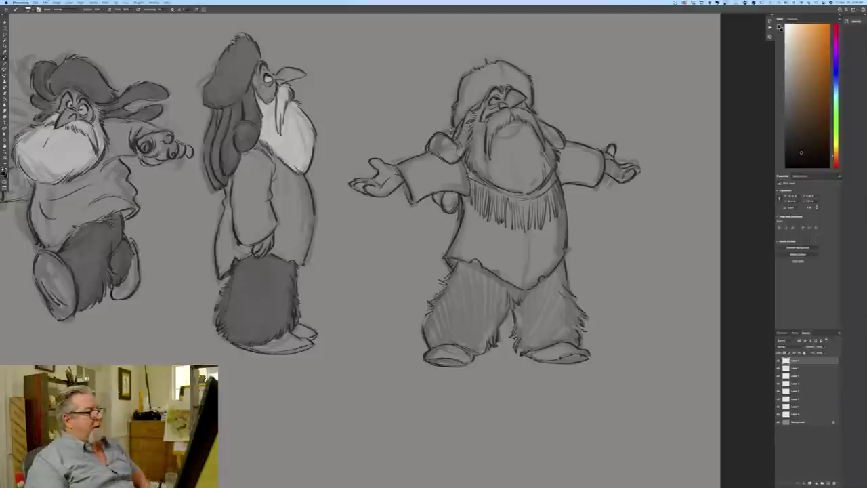
left_click_drag(564, 147, 557, 156)
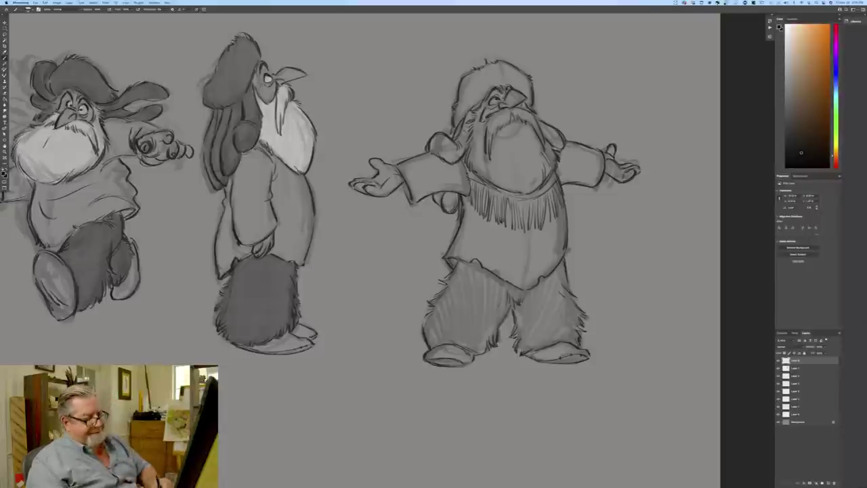
- Add a new layer beneath the two topmost layers and choose a dark neutral grey as the brush colour
left_click(796, 376)
left_click(827, 483)
key("b")
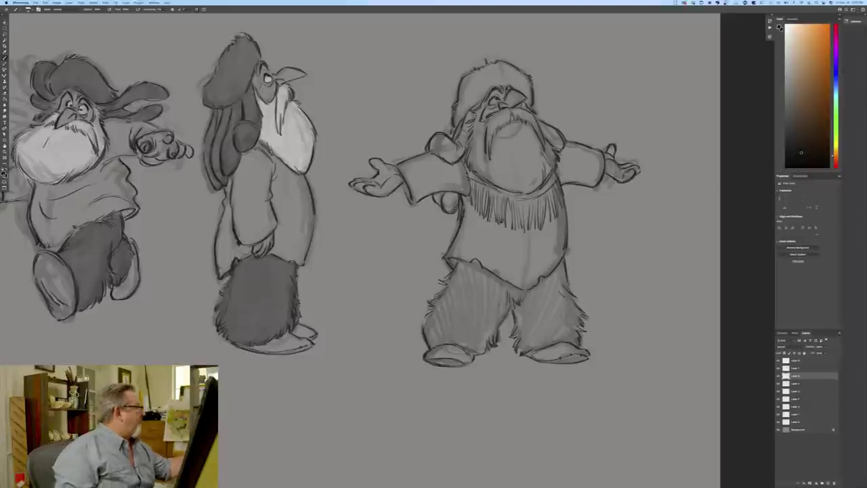
left_click(5, 173)
left_click(261, 208)
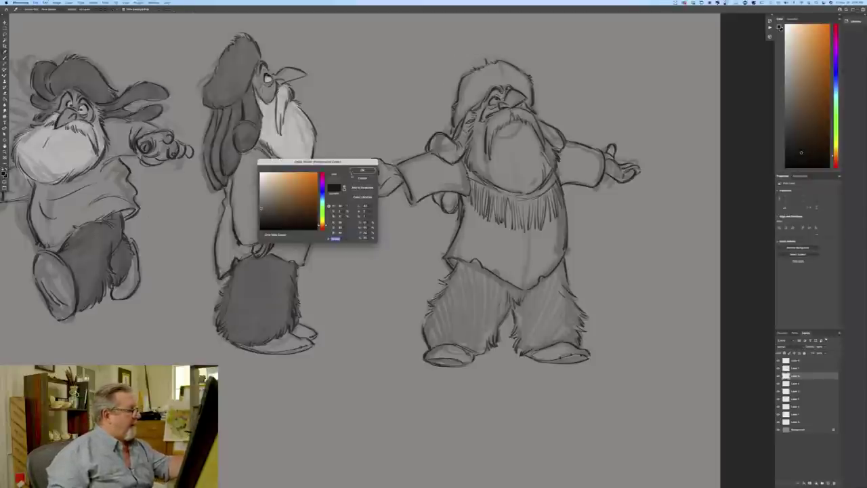
left_click(363, 170)
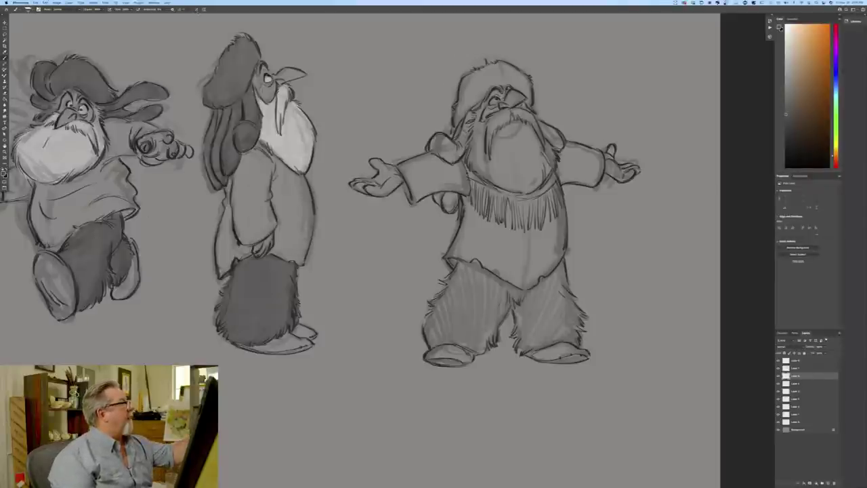
- Shade both furry trouser legs of the third figure with the dark grey
mouse_move(559, 300)
left_mouse_down()
mouse_move(549, 282)
mouse_move(562, 267)
mouse_move(566, 313)
mouse_move(581, 317)
left_mouse_up()
mouse_move(579, 321)
left_mouse_down()
mouse_move(565, 339)
mouse_move(541, 296)
mouse_move(533, 314)
mouse_move(516, 299)
mouse_move(537, 326)
left_mouse_up()
mouse_move(539, 304)
left_mouse_down()
mouse_move(527, 342)
mouse_move(521, 302)
mouse_move(516, 338)
mouse_move(556, 343)
mouse_move(527, 353)
left_mouse_up()
mouse_move(512, 297)
left_mouse_down()
mouse_move(473, 264)
mouse_move(488, 282)
mouse_move(480, 278)
left_mouse_up()
mouse_move(492, 291)
left_mouse_down()
mouse_move(467, 265)
mouse_move(449, 263)
mouse_move(471, 312)
mouse_move(497, 330)
mouse_move(498, 343)
mouse_move(482, 354)
mouse_move(443, 347)
left_mouse_up()
left_click_drag(426, 317, 438, 335)
mouse_move(428, 298)
left_mouse_down()
mouse_move(460, 332)
mouse_move(474, 330)
left_mouse_up()
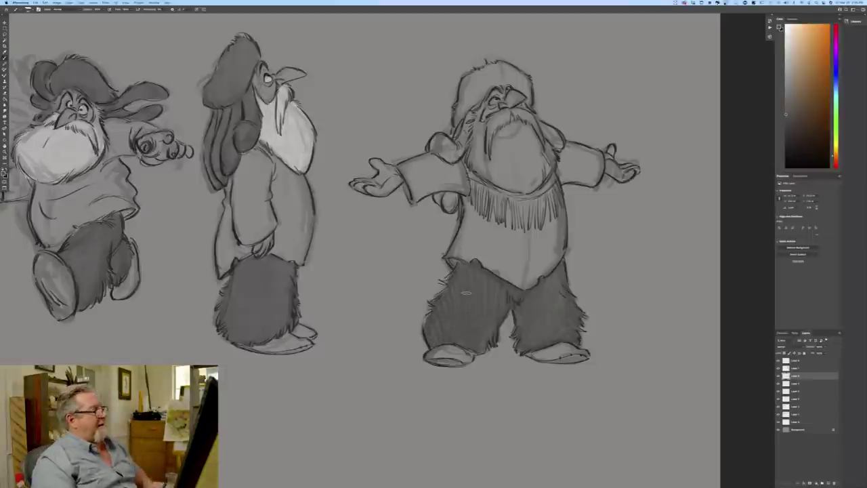
- Fill the third figure's fur hat, both ear flaps and the rounded shape below the left sleeve with dark grey
mouse_move(523, 78)
left_mouse_down()
mouse_move(532, 99)
mouse_move(512, 90)
mouse_move(516, 72)
mouse_move(502, 69)
mouse_move(465, 104)
mouse_move(465, 74)
mouse_move(453, 141)
left_mouse_up()
mouse_move(471, 112)
left_mouse_down()
mouse_move(455, 159)
mouse_move(430, 151)
mouse_move(445, 162)
left_mouse_up()
left_click_drag(458, 191, 442, 210)
left_click_drag(444, 194, 435, 202)
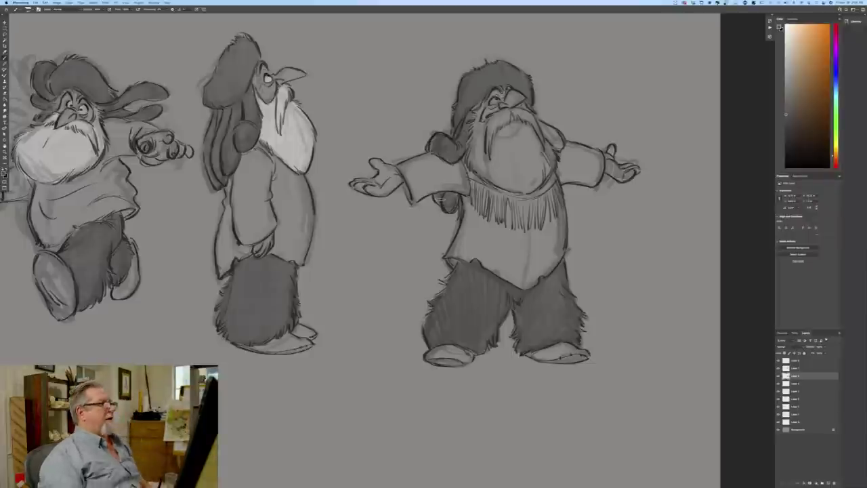
mouse_move(557, 122)
left_mouse_down()
mouse_move(546, 138)
mouse_move(552, 151)
mouse_move(543, 139)
left_mouse_up()
- Choose a light grey and paint the third figure's moustache, beard and eye with it
left_click(5, 175)
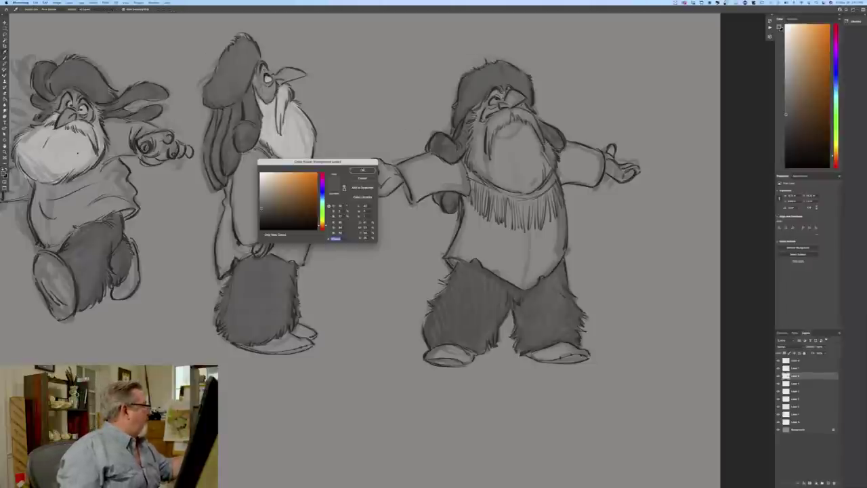
left_click(261, 182)
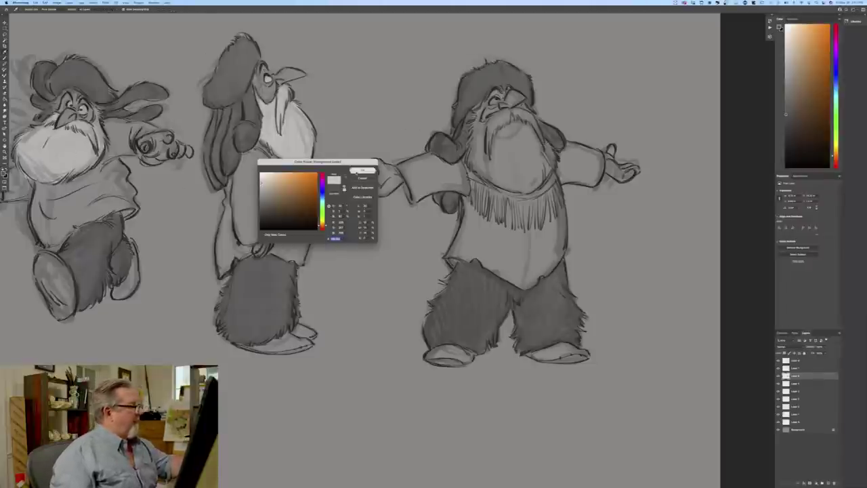
left_click(363, 170)
mouse_move(504, 123)
left_mouse_down()
mouse_move(527, 115)
mouse_move(551, 153)
mouse_move(531, 184)
mouse_move(514, 131)
mouse_move(533, 148)
mouse_move(499, 114)
mouse_move(487, 138)
mouse_move(520, 190)
mouse_move(503, 162)
mouse_move(489, 151)
mouse_move(505, 188)
mouse_move(475, 152)
mouse_move(482, 102)
mouse_move(485, 110)
left_mouse_up()
mouse_move(475, 113)
left_mouse_down()
mouse_move(469, 142)
mouse_move(482, 175)
left_mouse_up()
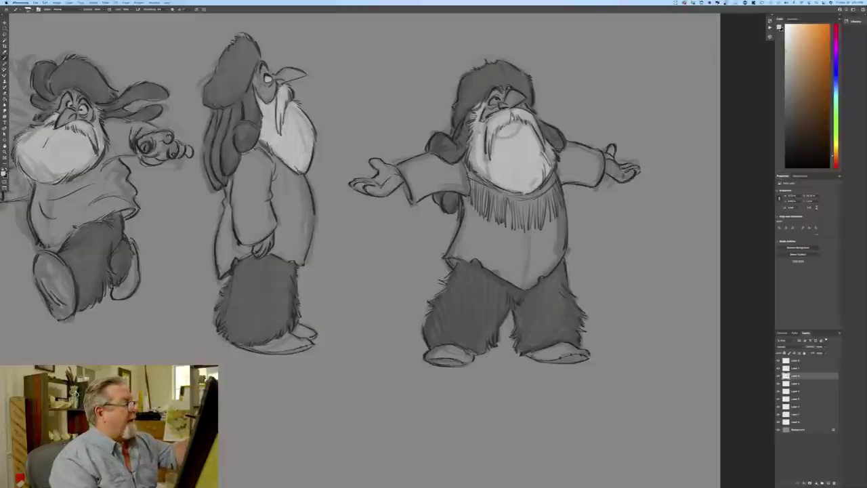
left_click_drag(494, 100, 496, 102)
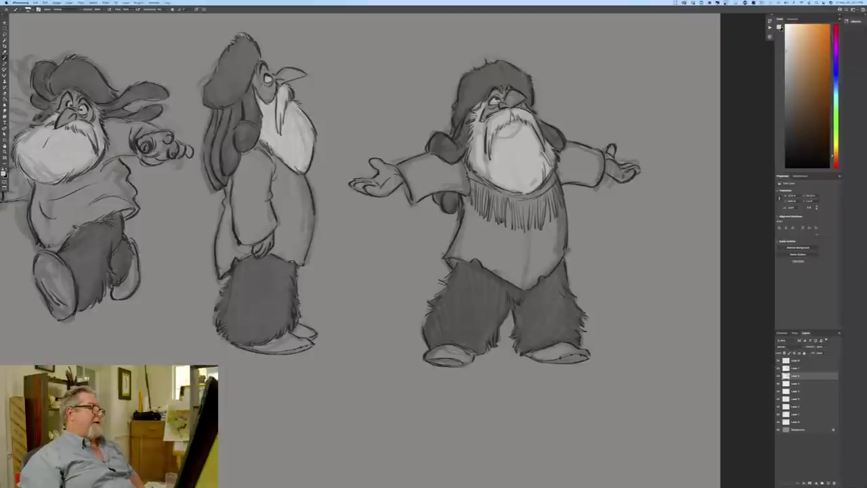
- Select all layers above the background and enlarge the three figures together with Free Transform to span most of the canvas width
key("super+minus")
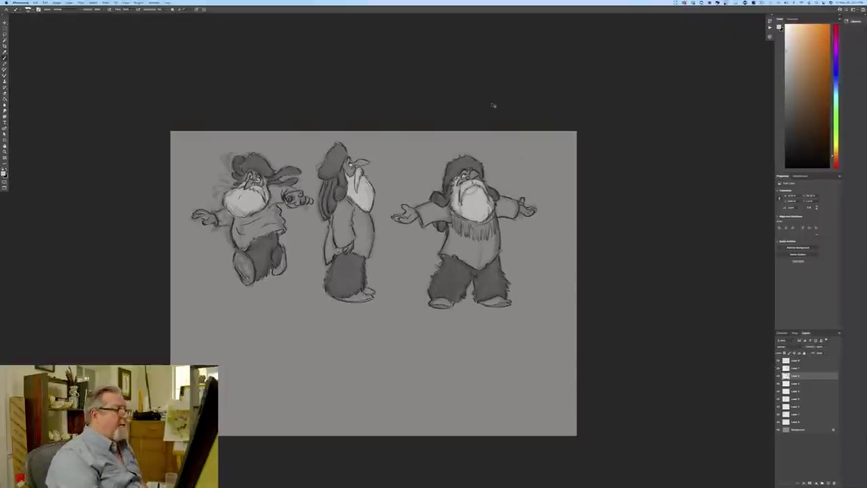
key("super+plus")
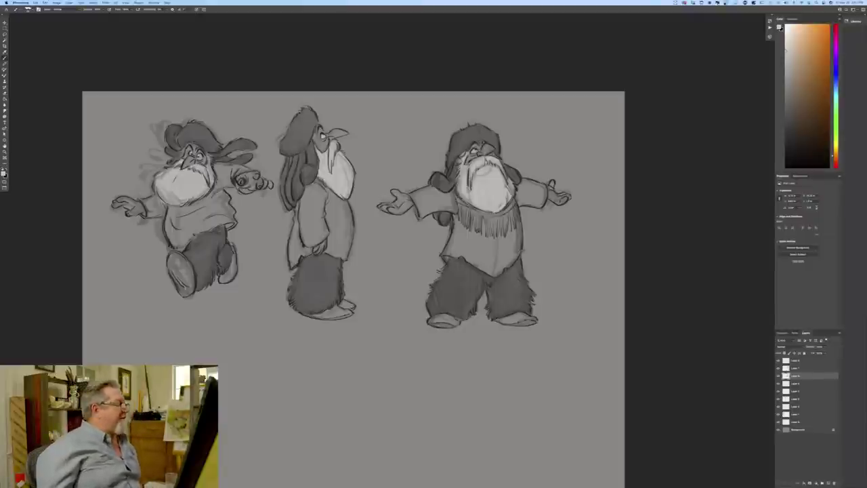
key("e")
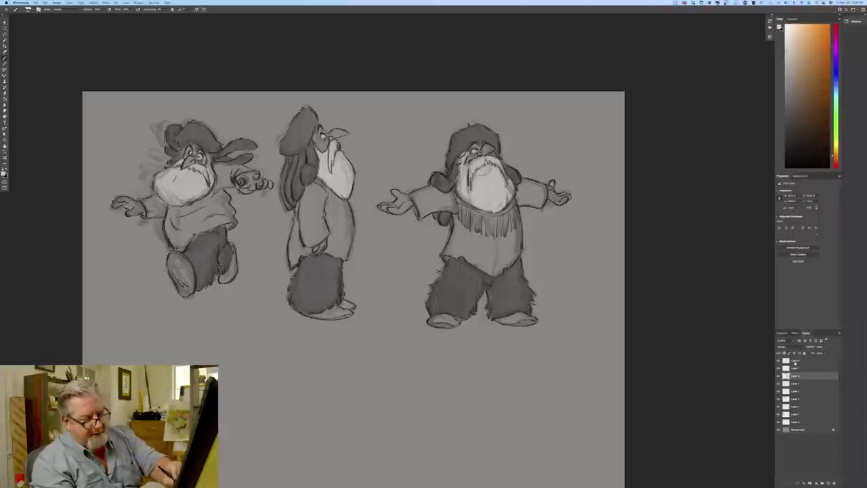
left_click(796, 361)
left_click(796, 421, "shift")
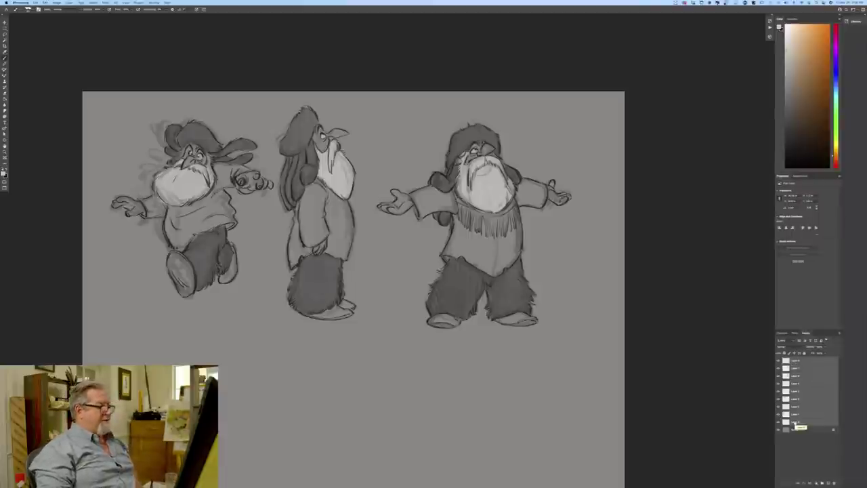
left_click(44, 2)
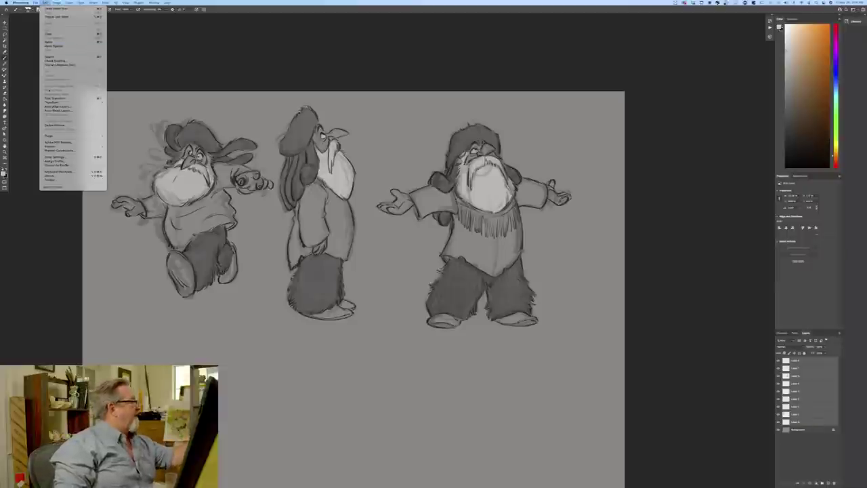
left_click(51, 101)
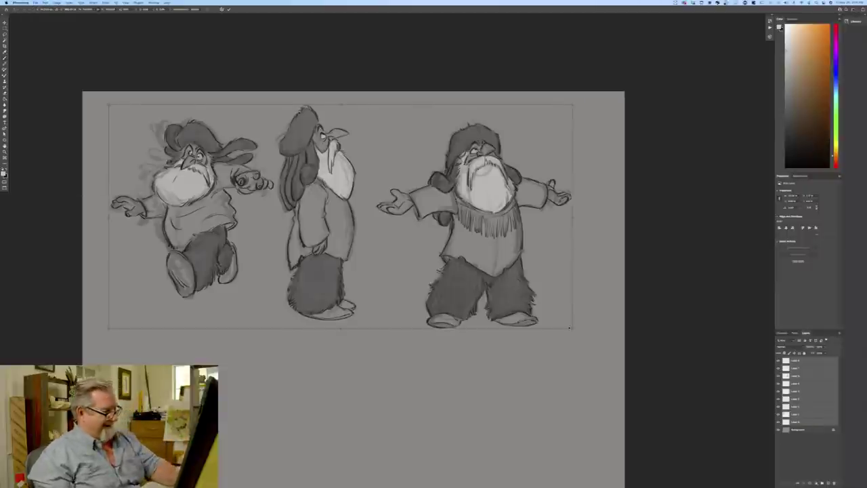
left_click_drag(576, 330, 614, 350)
left_click_drag(109, 349, 94, 355)
key("Return")
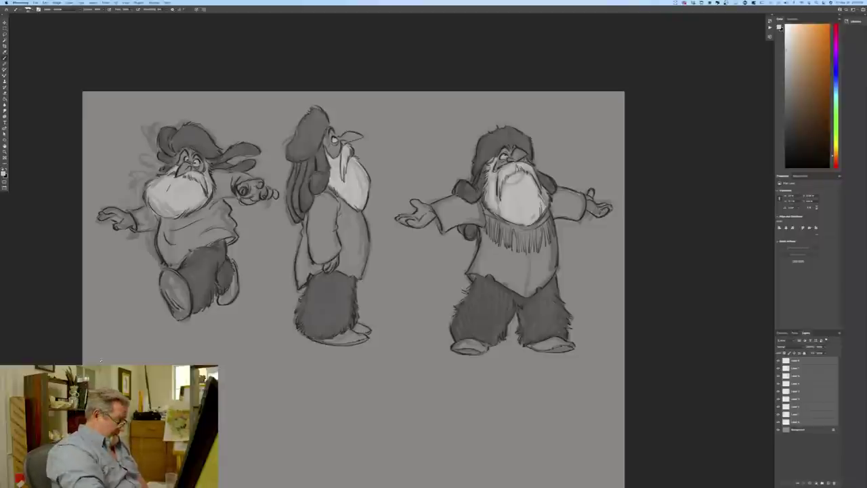
- Return the three-figure drawing to a floating window and zoom out until the whole canvas fits in a small window
key("f")
key("f")
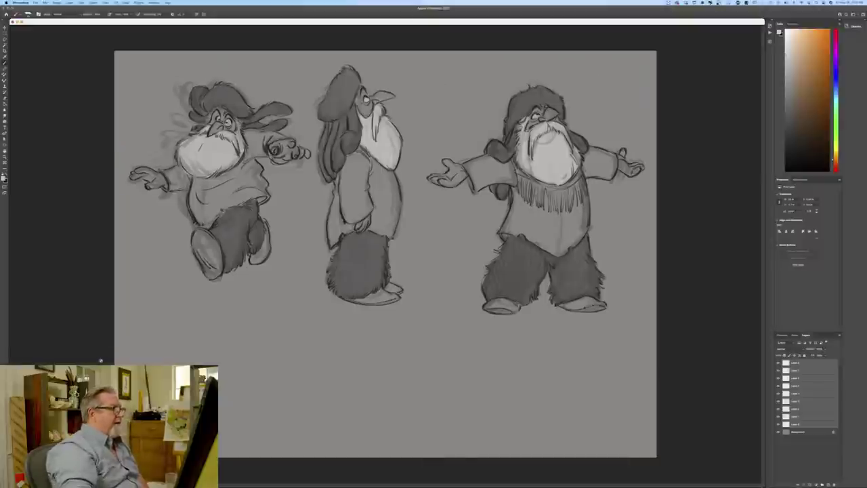
key("super+minus")
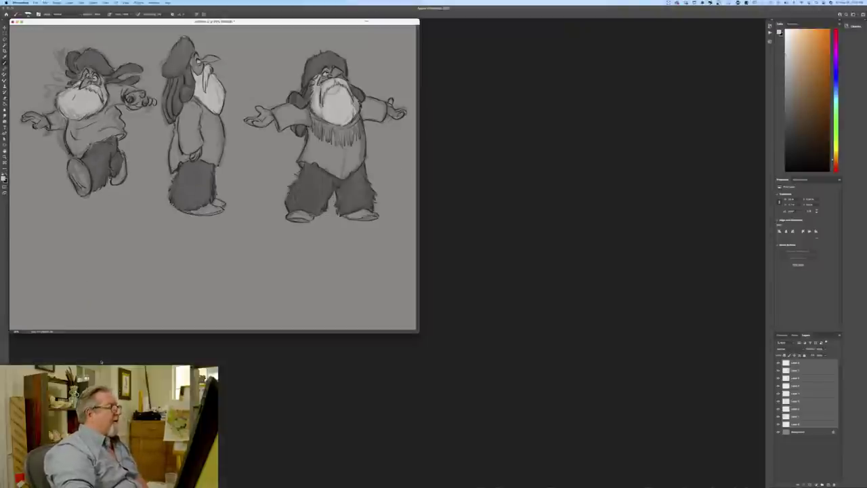
key("super+minus")
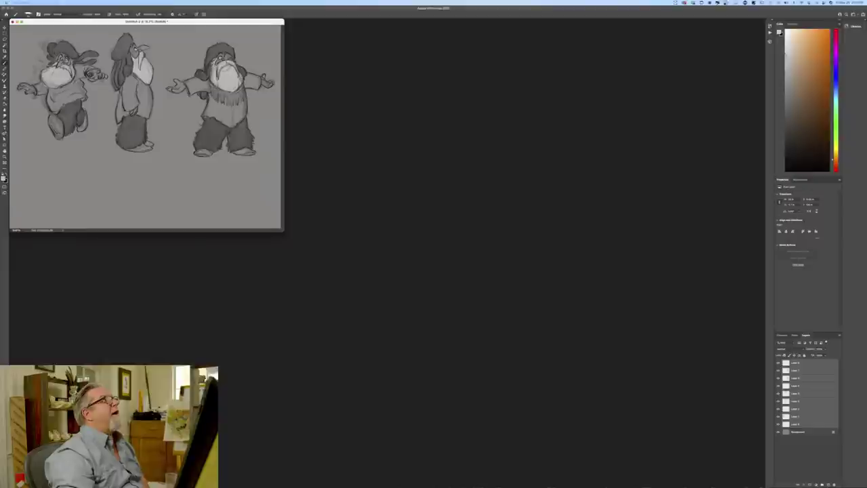
- Arrange the sheet of six sketched heads beside the three-figure drawing and the coloured head expression sheet below it
mouse_move(424, 2)
left_mouse_down()
mouse_move(369, 24)
mouse_move(399, 8)
mouse_move(353, 8)
mouse_move(324, 25)
left_mouse_up()
key("super+plus")
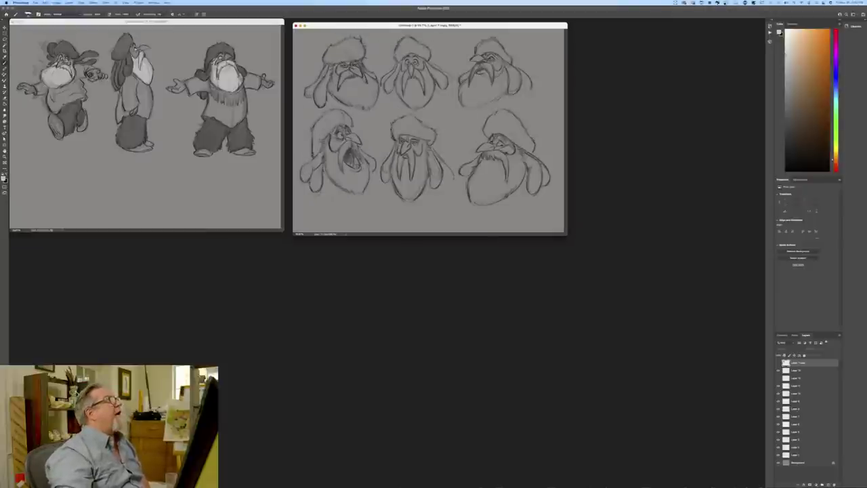
mouse_move(432, 1)
left_mouse_down()
mouse_move(433, 26)
mouse_move(376, 240)
mouse_move(290, 274)
mouse_move(161, 229)
mouse_move(180, 239)
left_mouse_up()
key("super+plus")
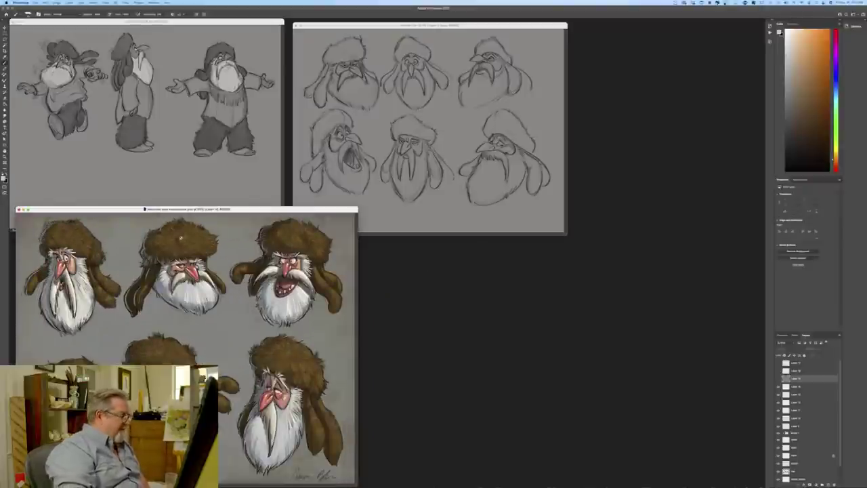
left_click_drag(134, 213, 119, 188)
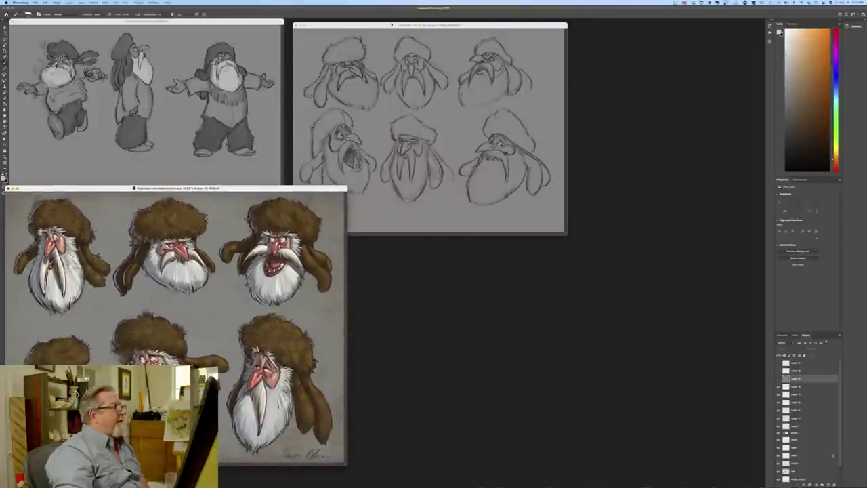
left_click_drag(391, 25, 388, 21)
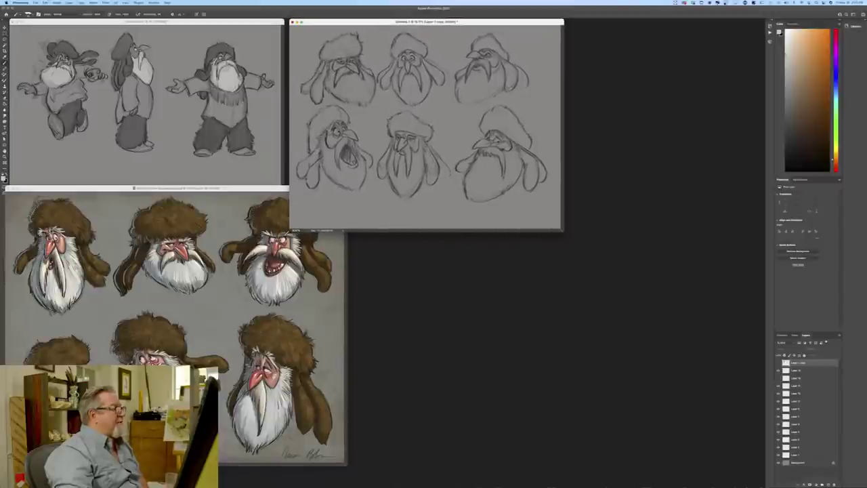
left_click(258, 186)
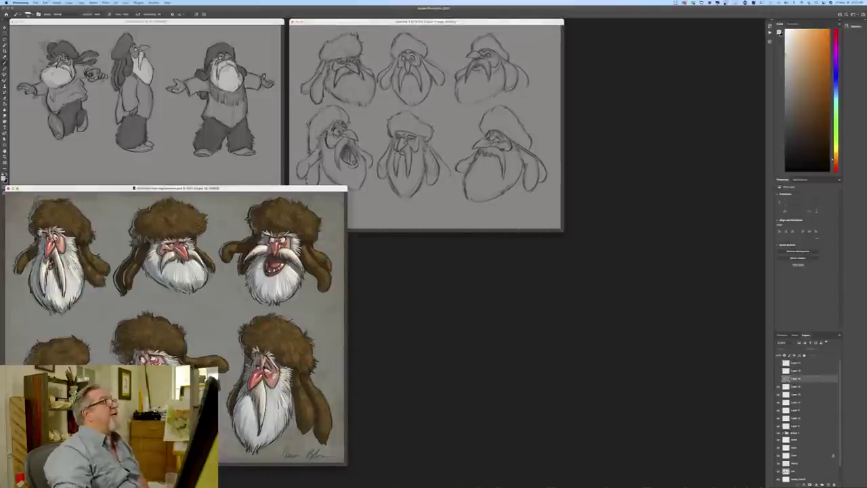
- Enlarge the annotated pose sketch sheet beside the coloured heads, and place the bear and trapper painting above it
mouse_move(557, 8)
left_mouse_down()
mouse_move(575, 8)
mouse_move(569, 220)
mouse_move(526, 226)
mouse_move(511, 212)
left_mouse_up()
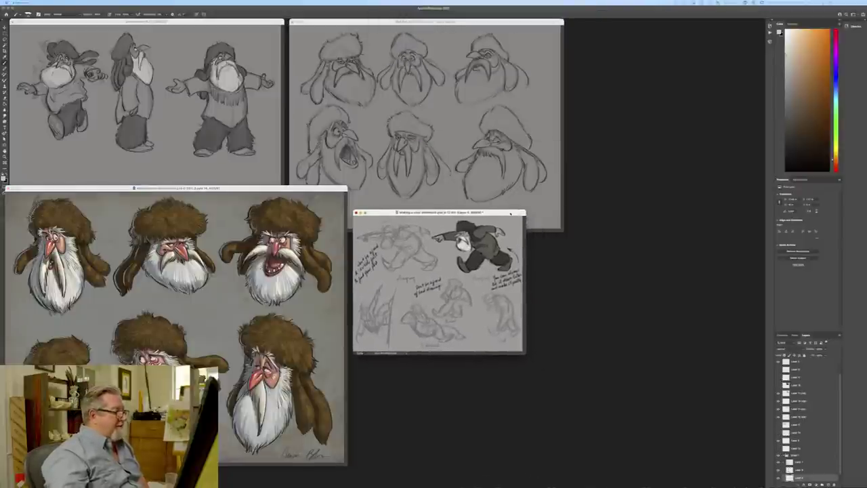
key("super+plus")
key("super+plus")
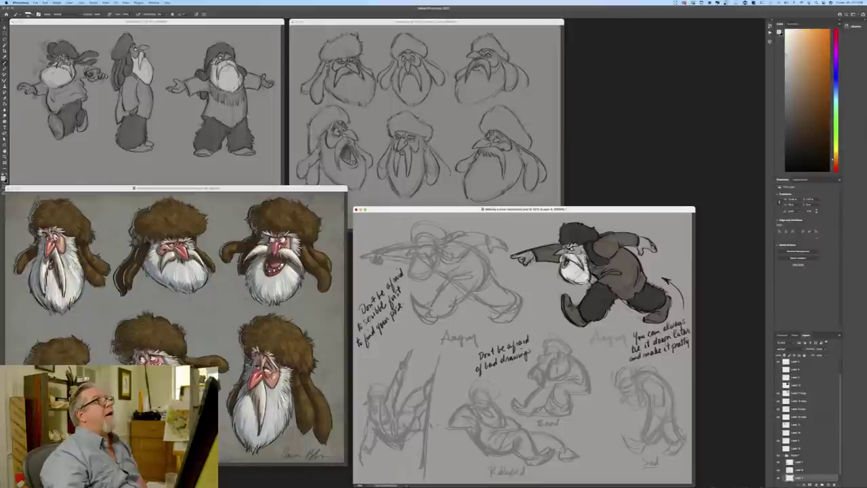
left_click_drag(570, 0, 682, 25)
key("super+plus")
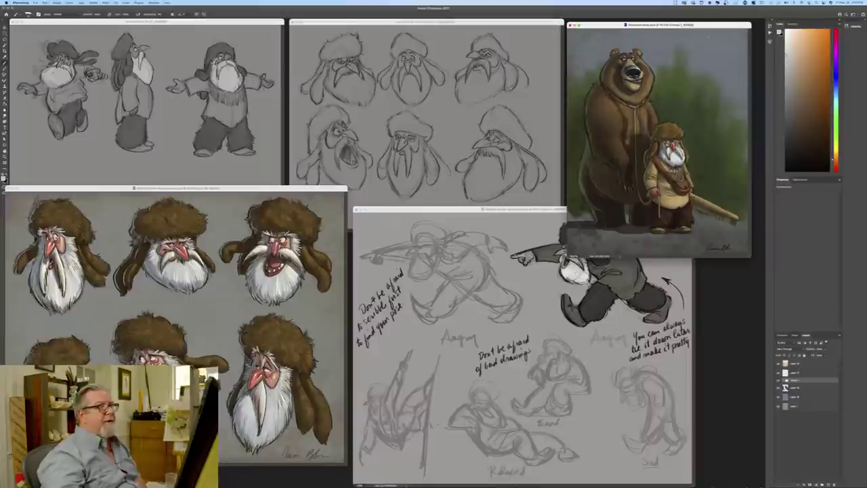
left_click_drag(715, 24, 721, 8)
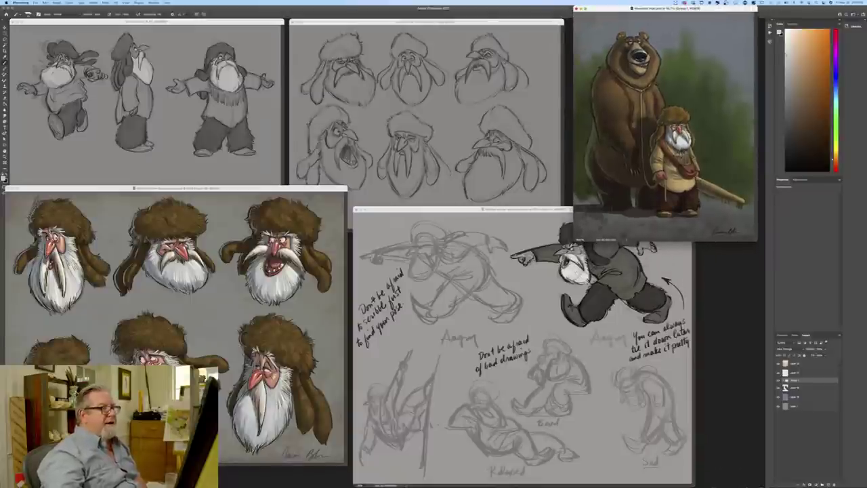
left_click_drag(419, 212, 405, 212)
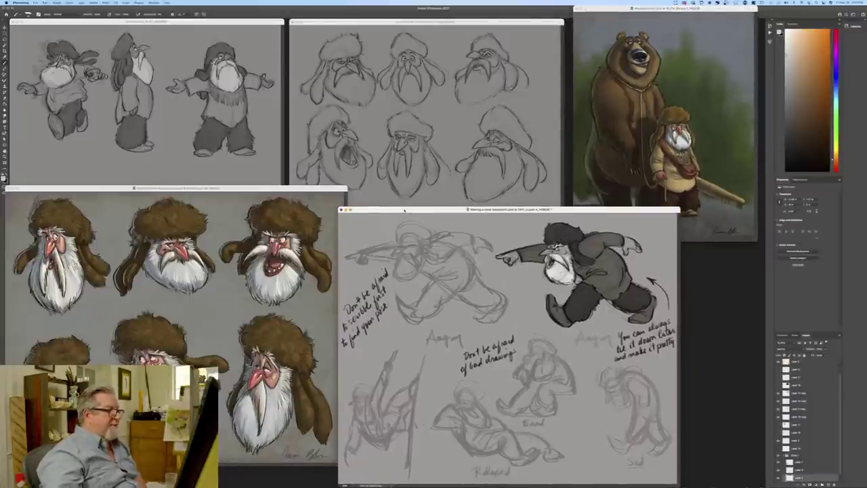